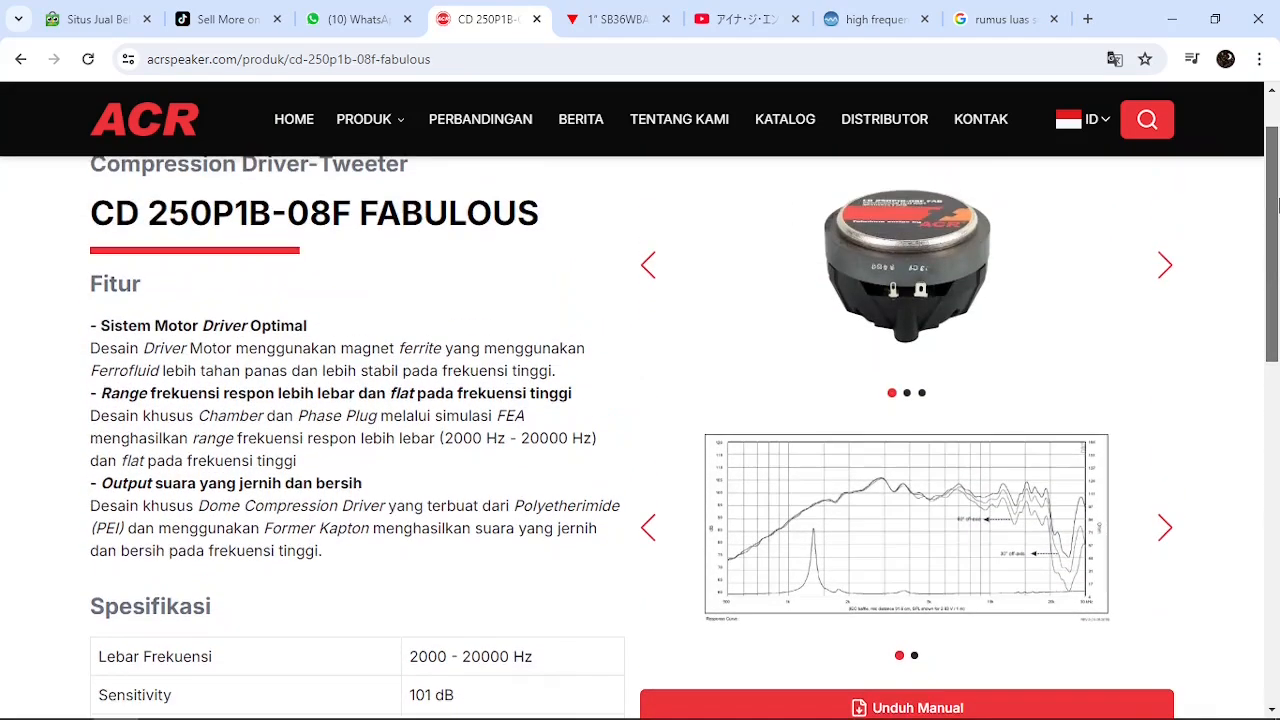
Open the HORN 2525 ACR product page from the ACR tweeter range in a new browser tab and switch to it
mouse_move(366, 124)
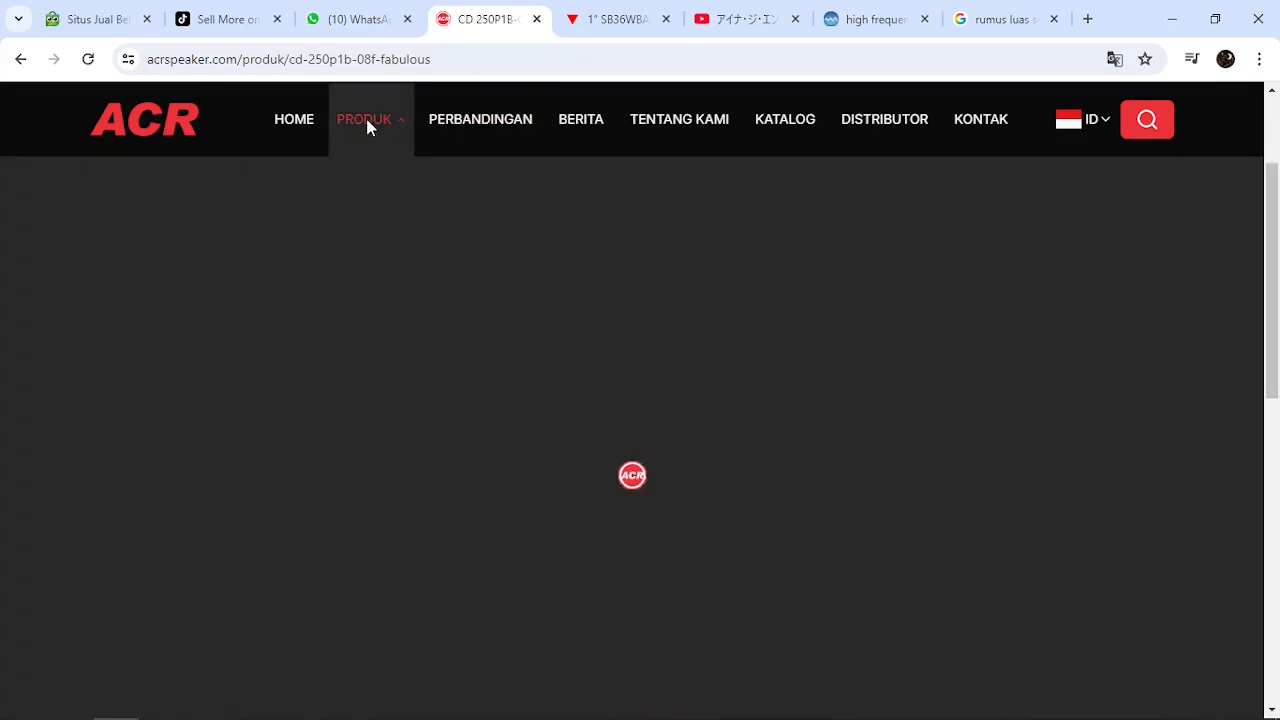
mouse_move(645, 188)
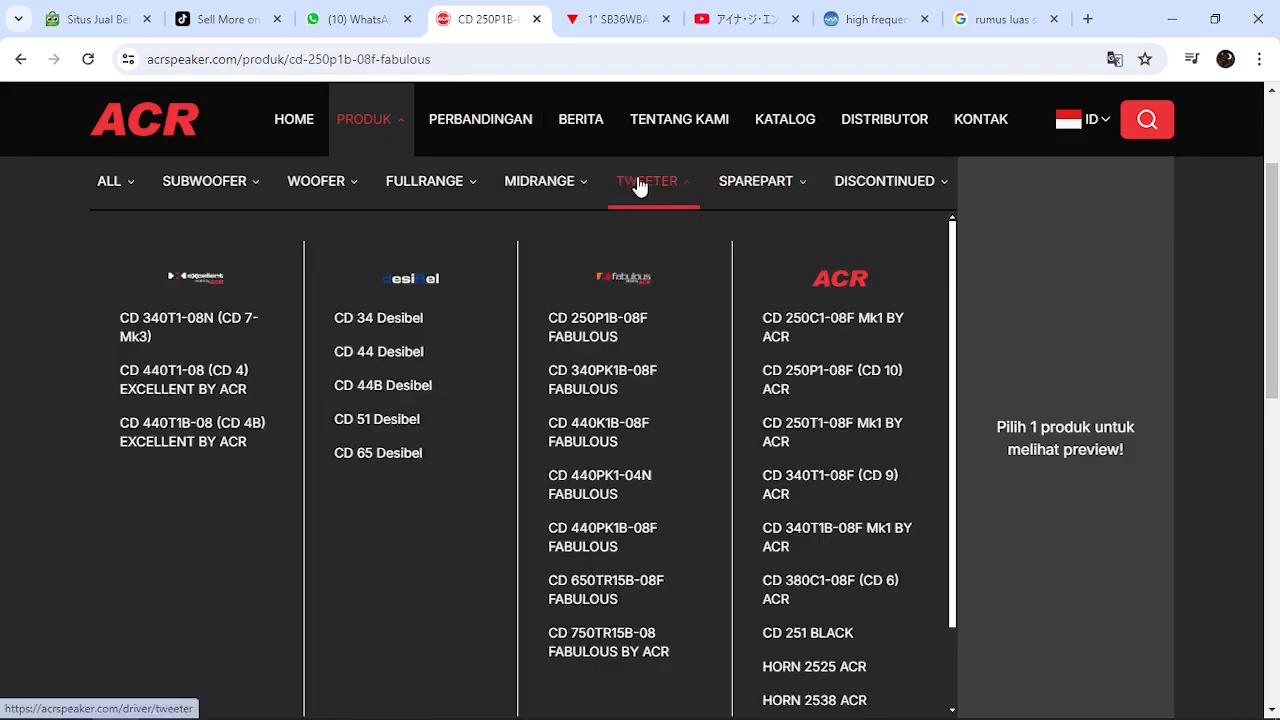
right_click(821, 666)
left_click(900, 486)
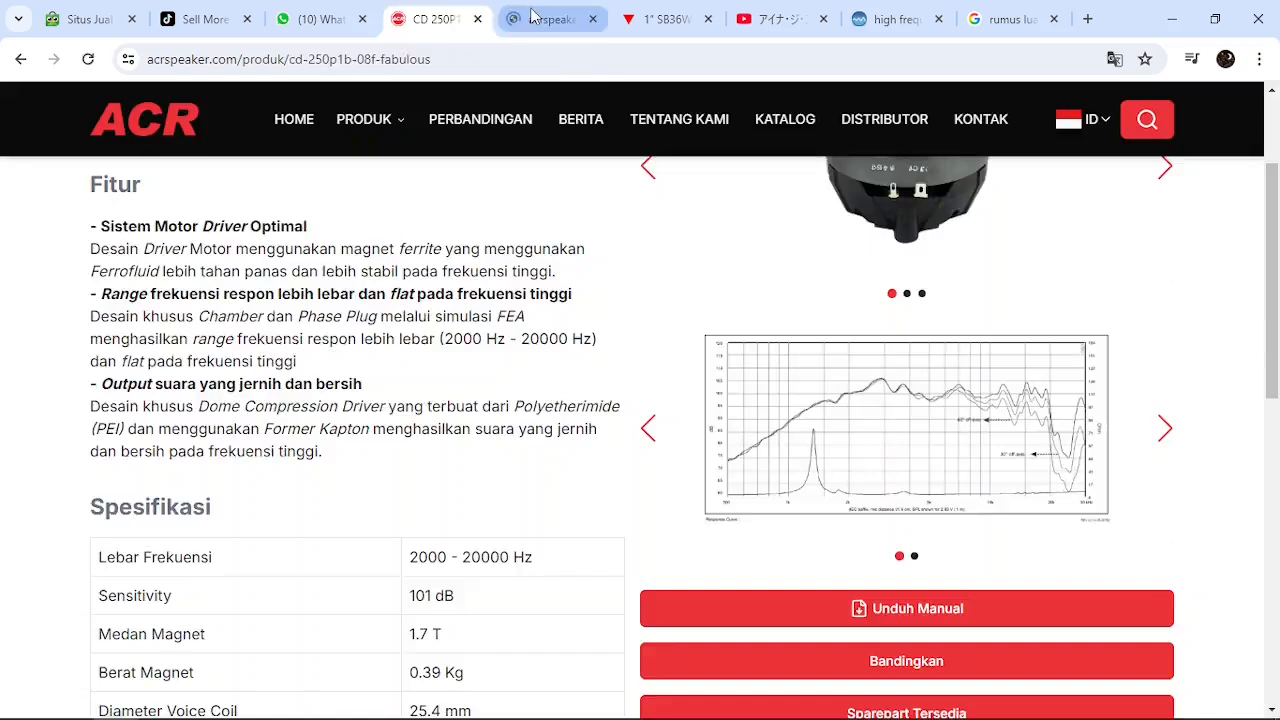
left_click(550, 19)
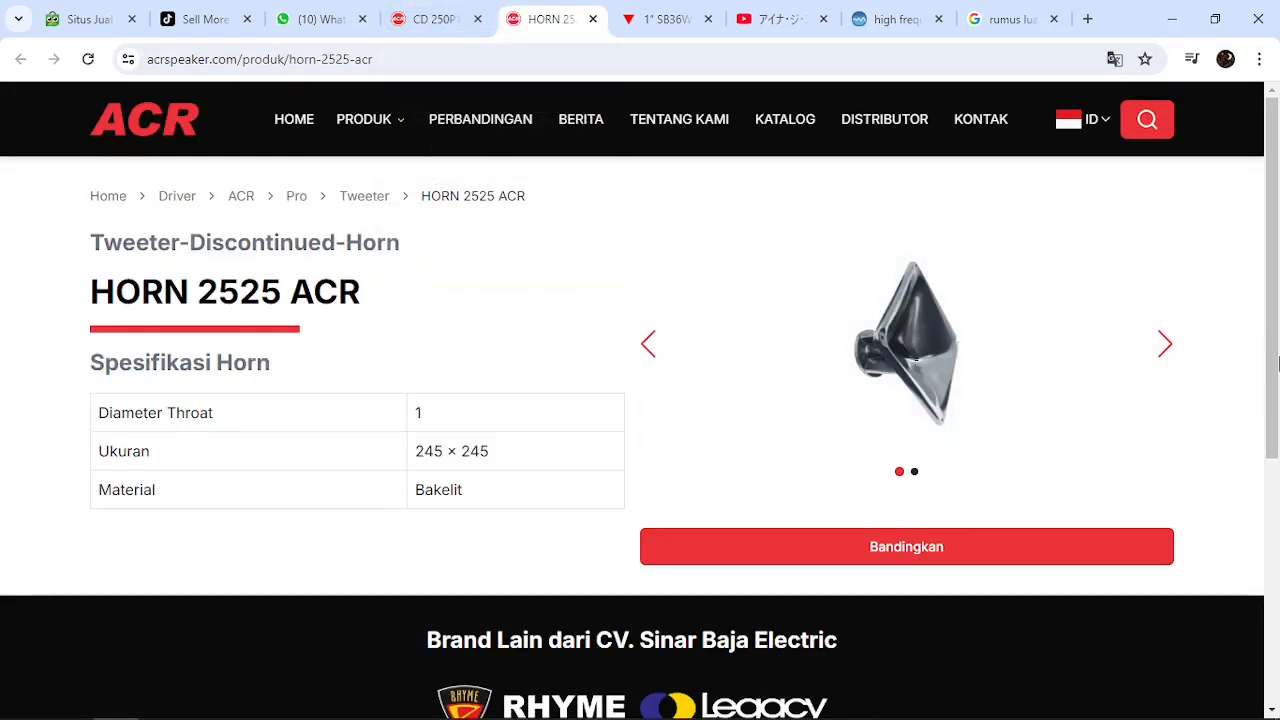
View the HORN 2525 ACR photos enlarged, from the cover image to the rear view
scroll(1272, 343, "down", 1)
scroll(1191, 343, "up", 1)
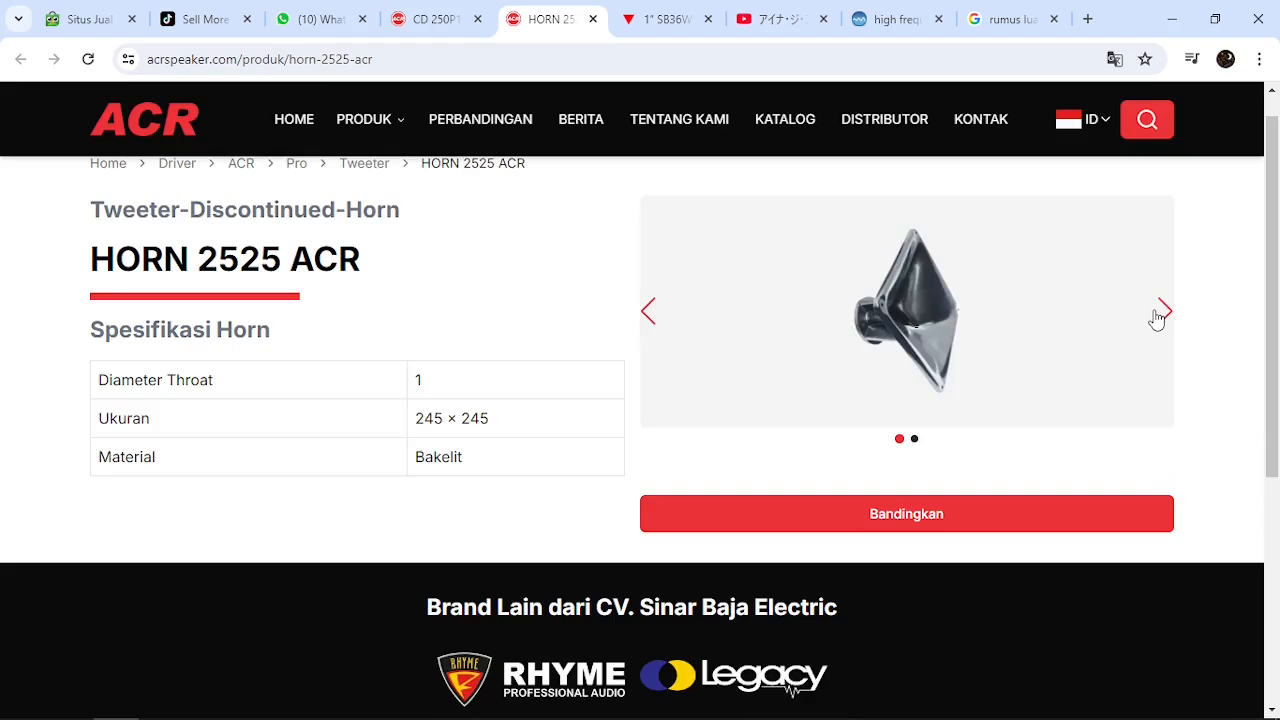
left_click(1154, 318)
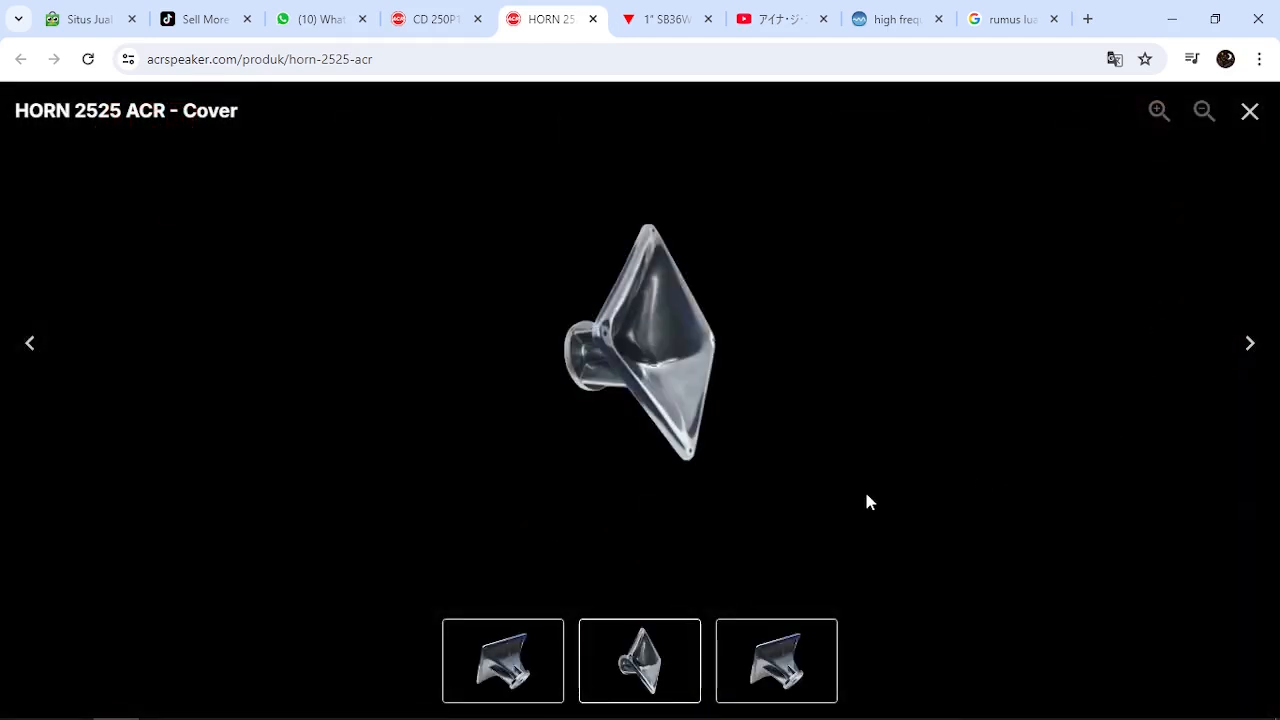
left_click(1249, 352)
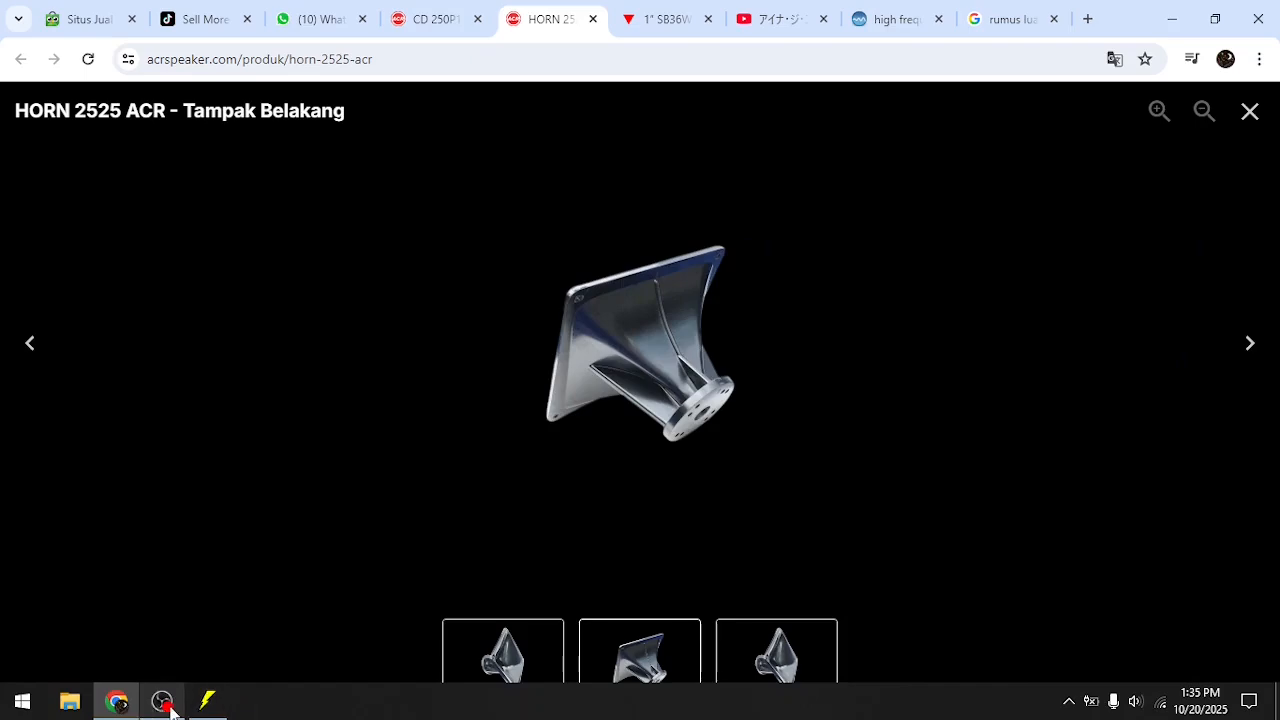
Switch to Hornresp and place its Input Parameters window beside the specifications on the CD 250P1B-08F FABULOUS page
left_click(210, 704)
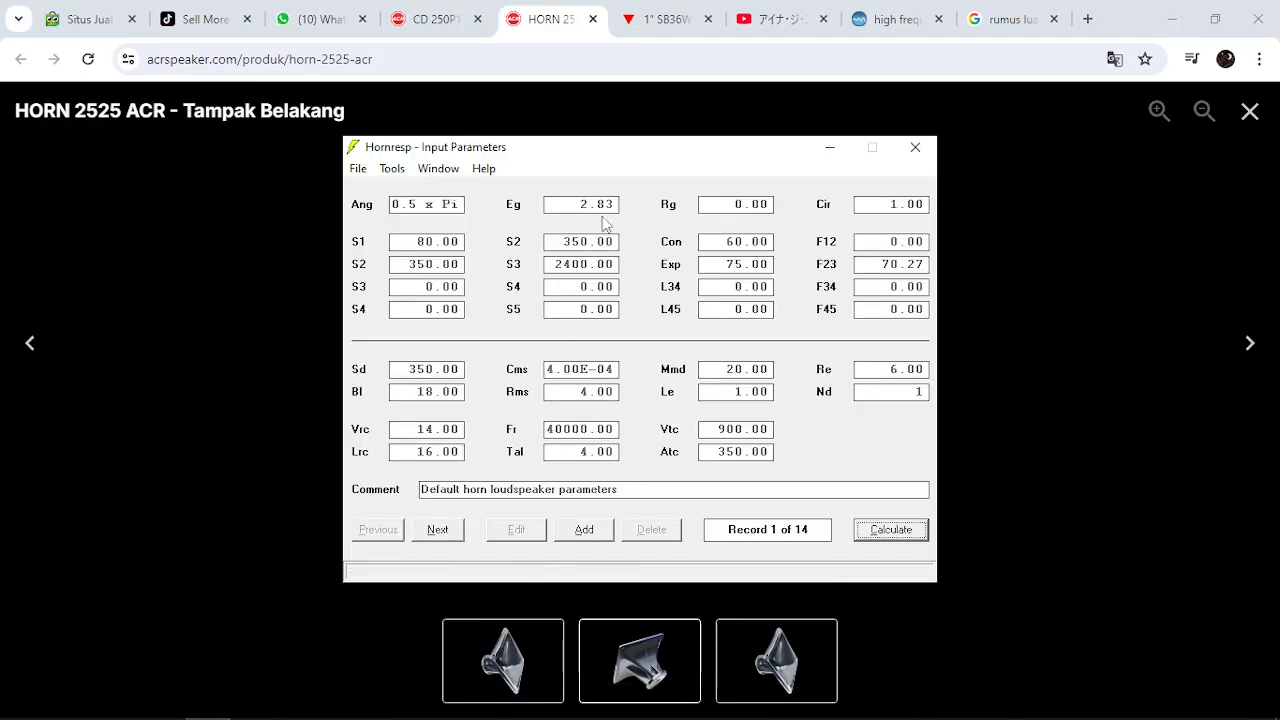
left_click_drag(613, 165, 866, 252)
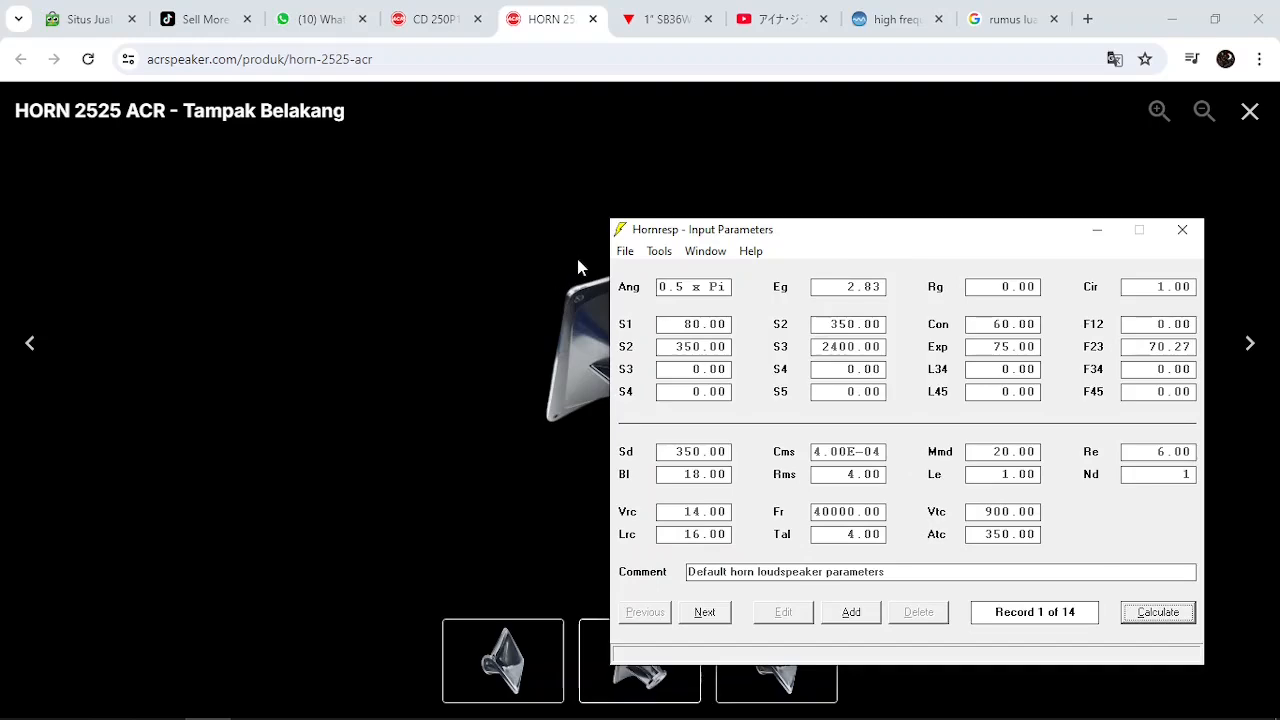
left_click_drag(876, 240, 912, 259)
left_click(444, 22)
key("alt+Tab")
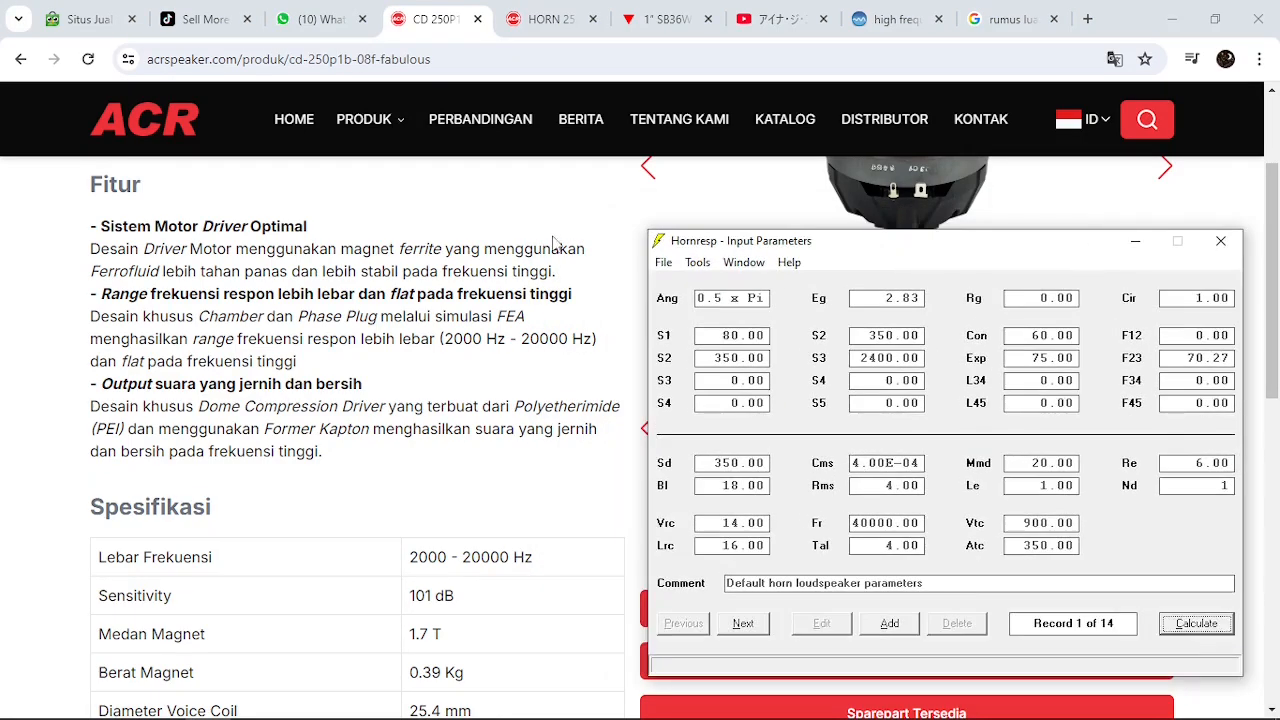
Examine the CD 250P1B-08F FABULOUS specification table and its response charts on the ACR page
left_click(55, 298)
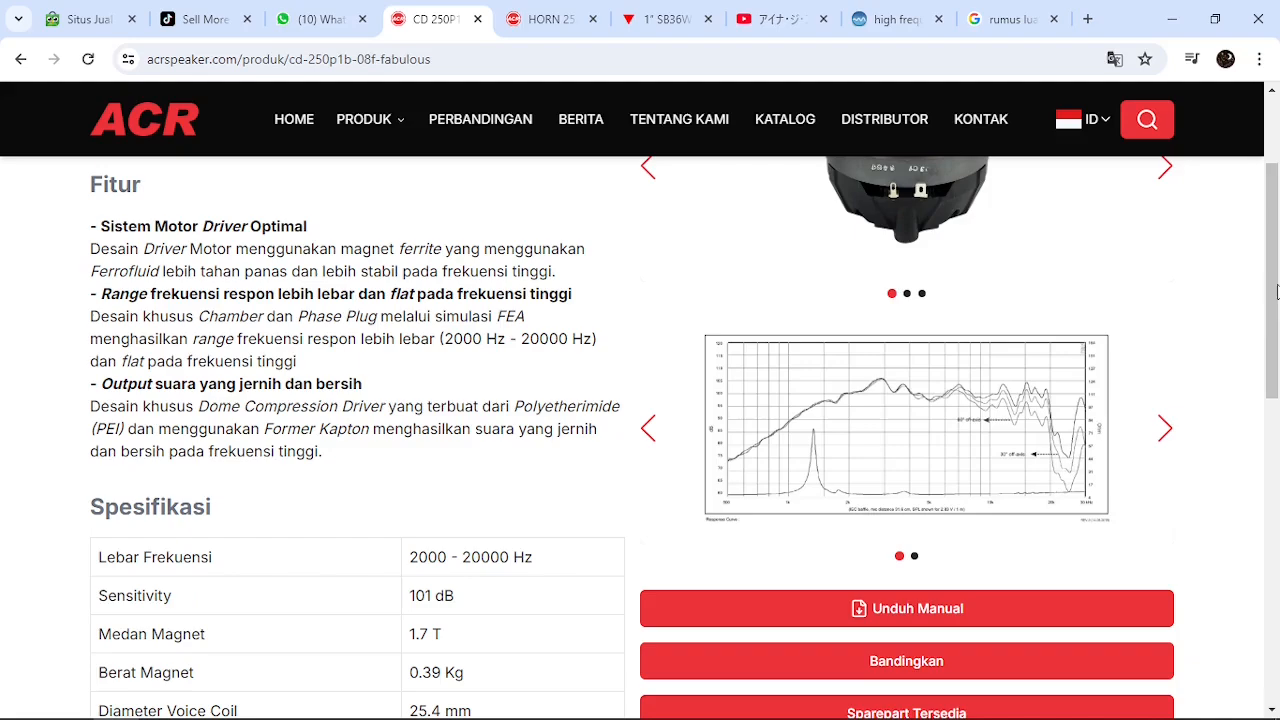
left_click_drag(1276, 290, 1276, 395)
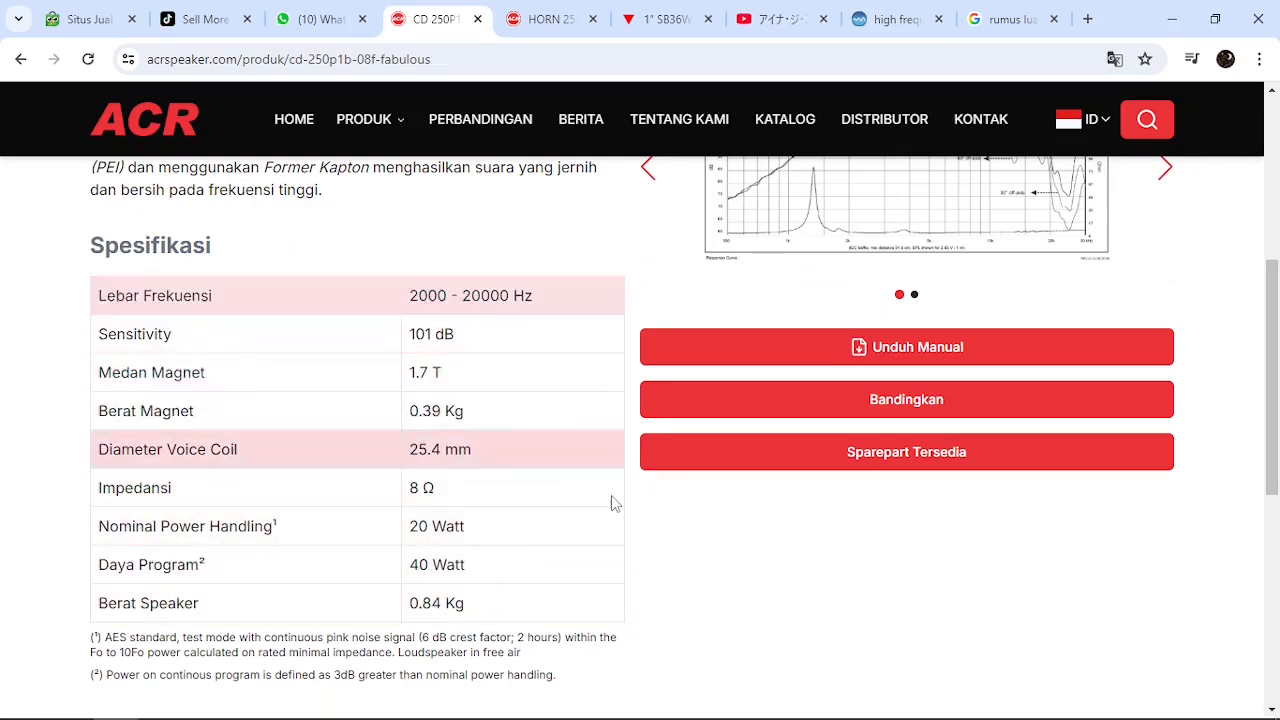
left_click_drag(1275, 446, 1275, 373)
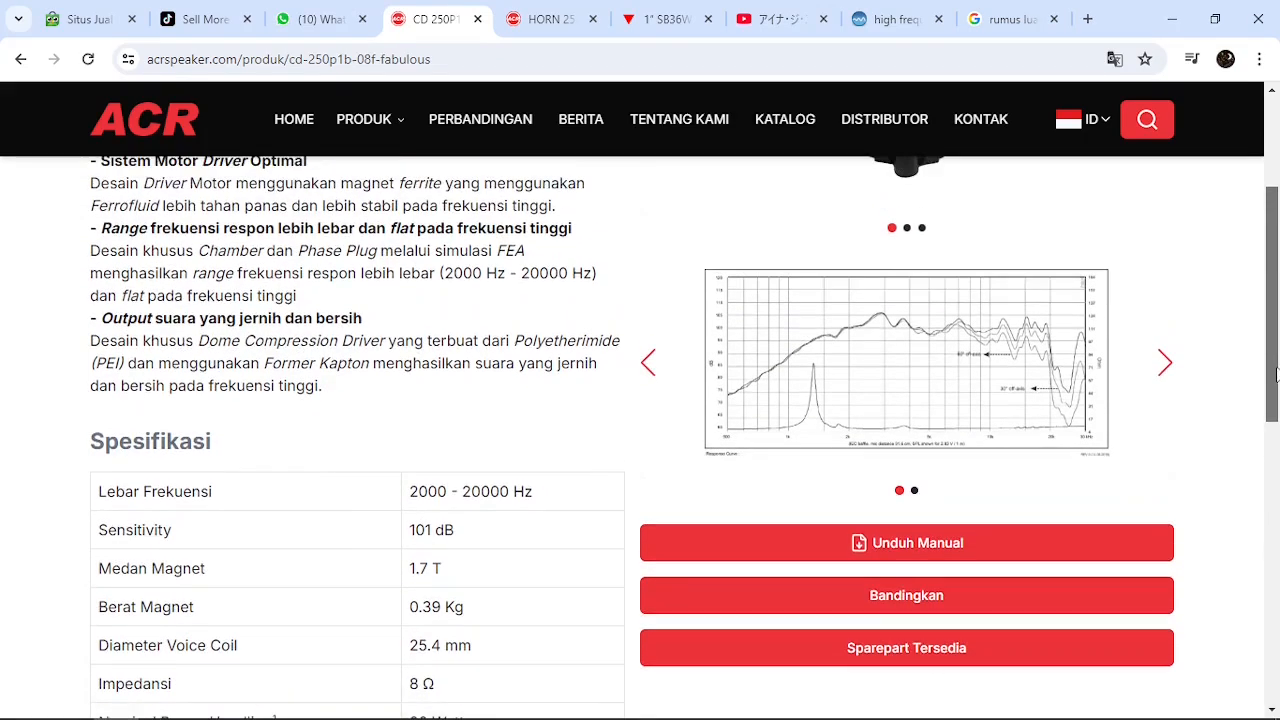
left_click(1166, 372)
left_click(649, 370)
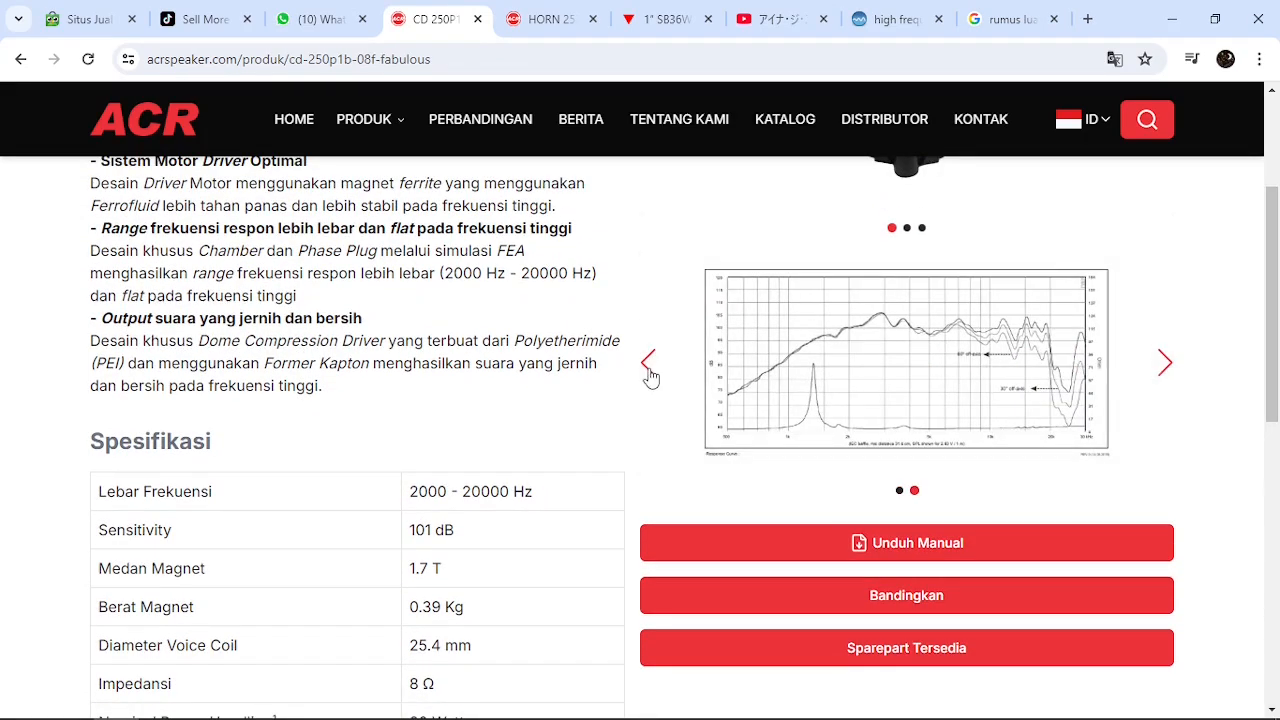
left_click_drag(1275, 377, 1275, 325)
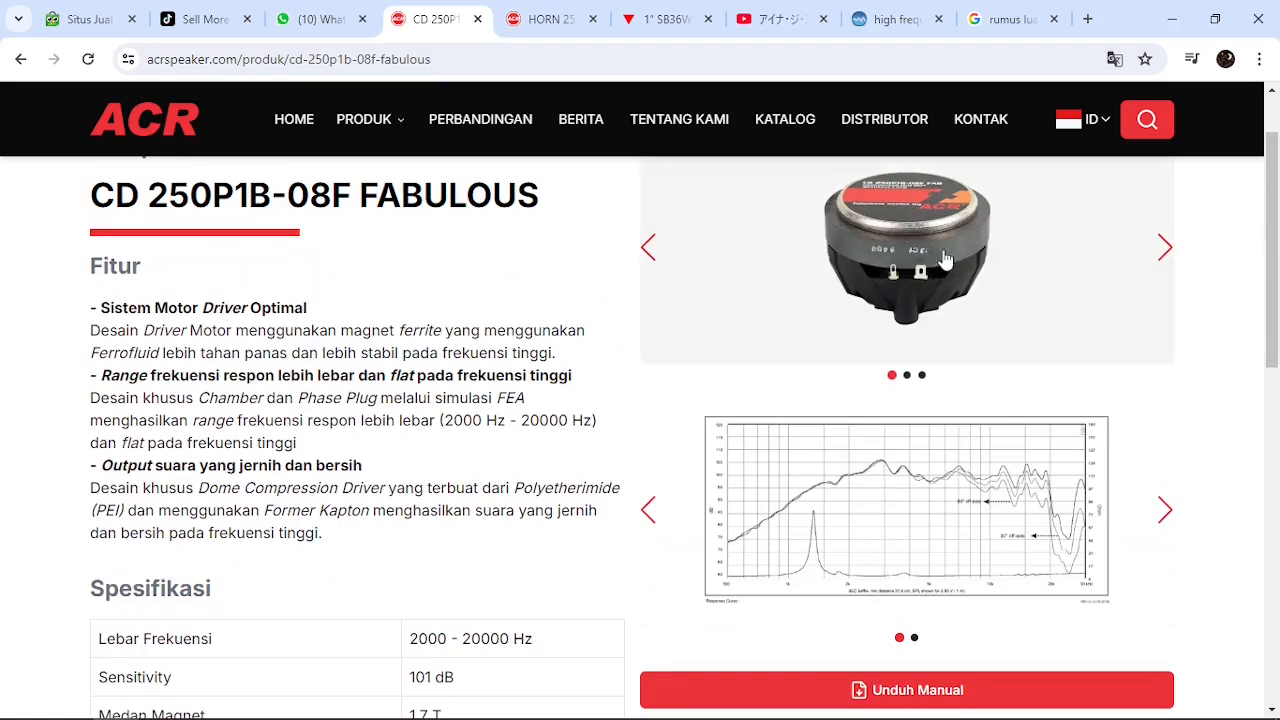
Compare the compression driver's side and throat photos, then review its specification table again
left_click(1164, 252)
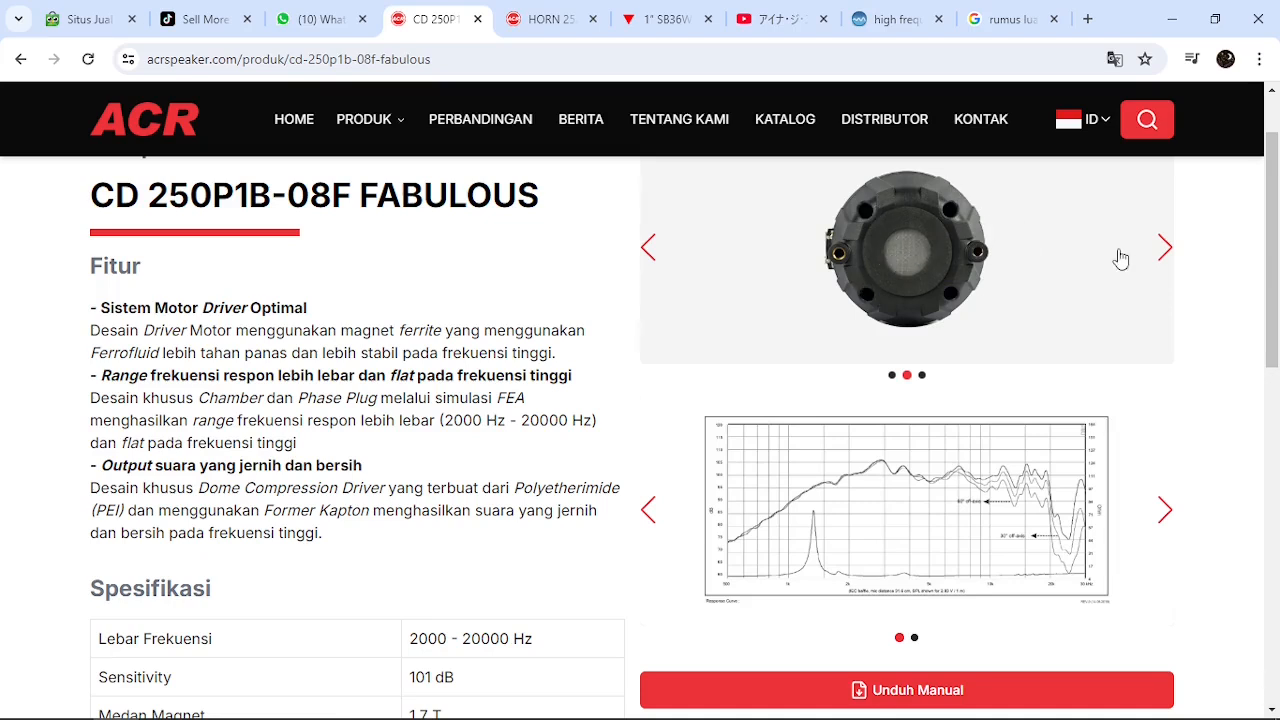
left_click(649, 250)
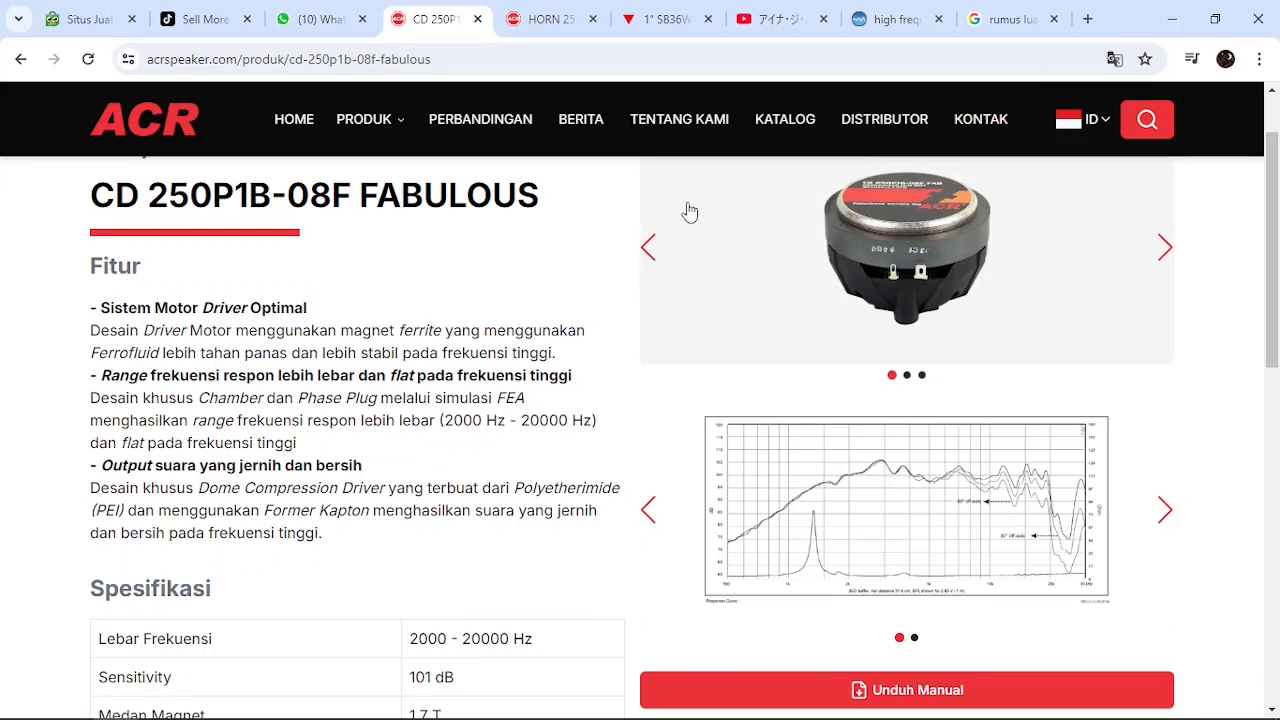
left_click(1166, 252)
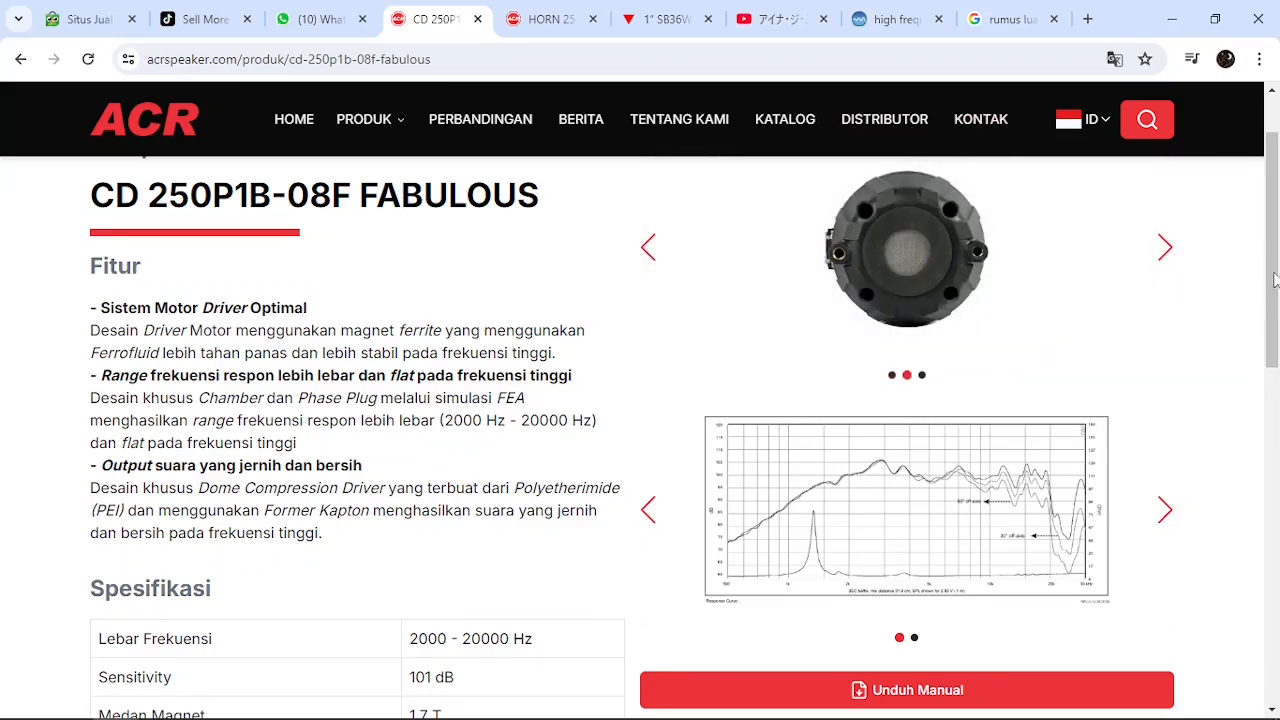
left_click_drag(1276, 280, 1253, 383)
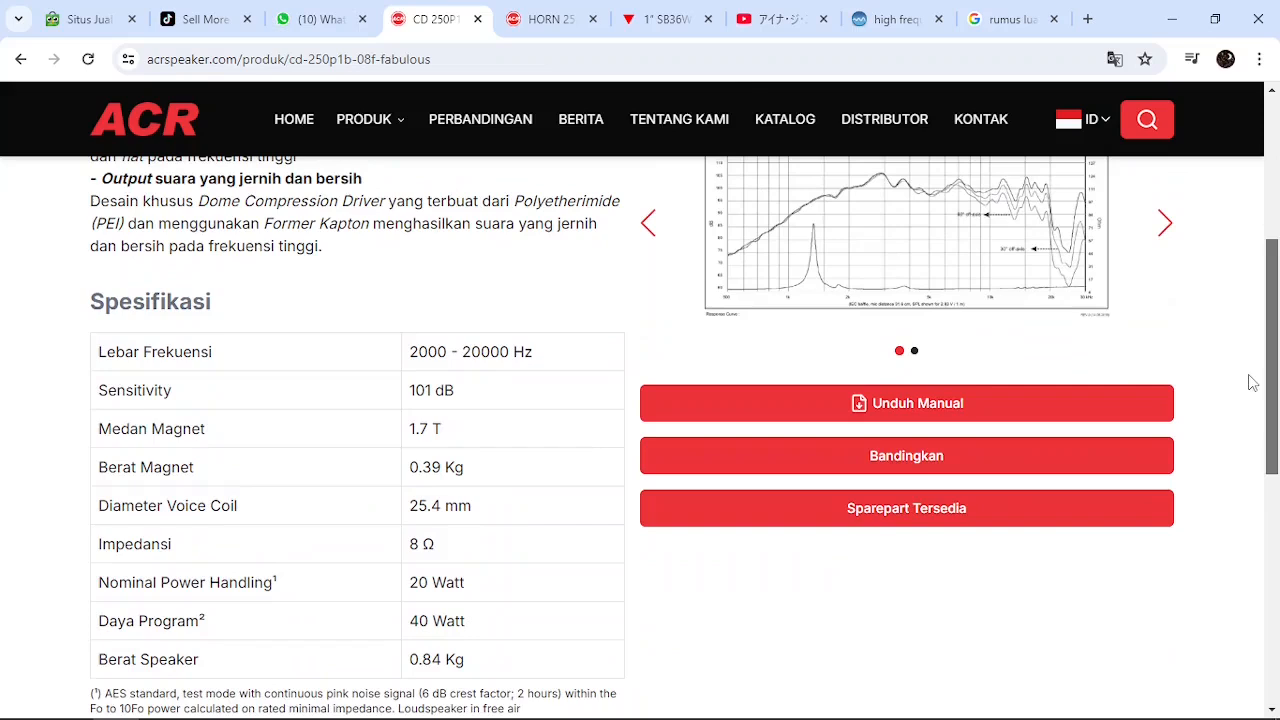
Check the HORN 2525 rear photo, then show Hornresp's input parameters beside the compression driver's specifications
left_click(538, 20)
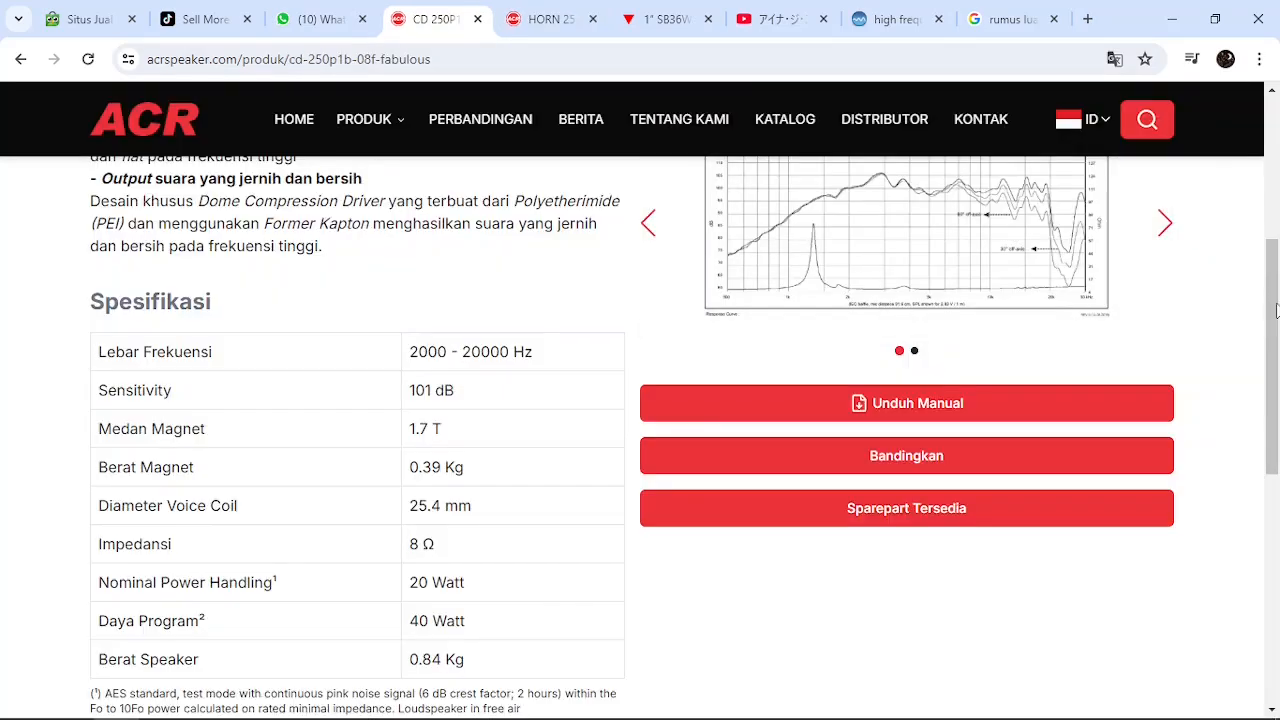
mouse_move(1276, 310)
left_mouse_down()
mouse_move(1276, 256)
mouse_move(1277, 322)
left_mouse_up()
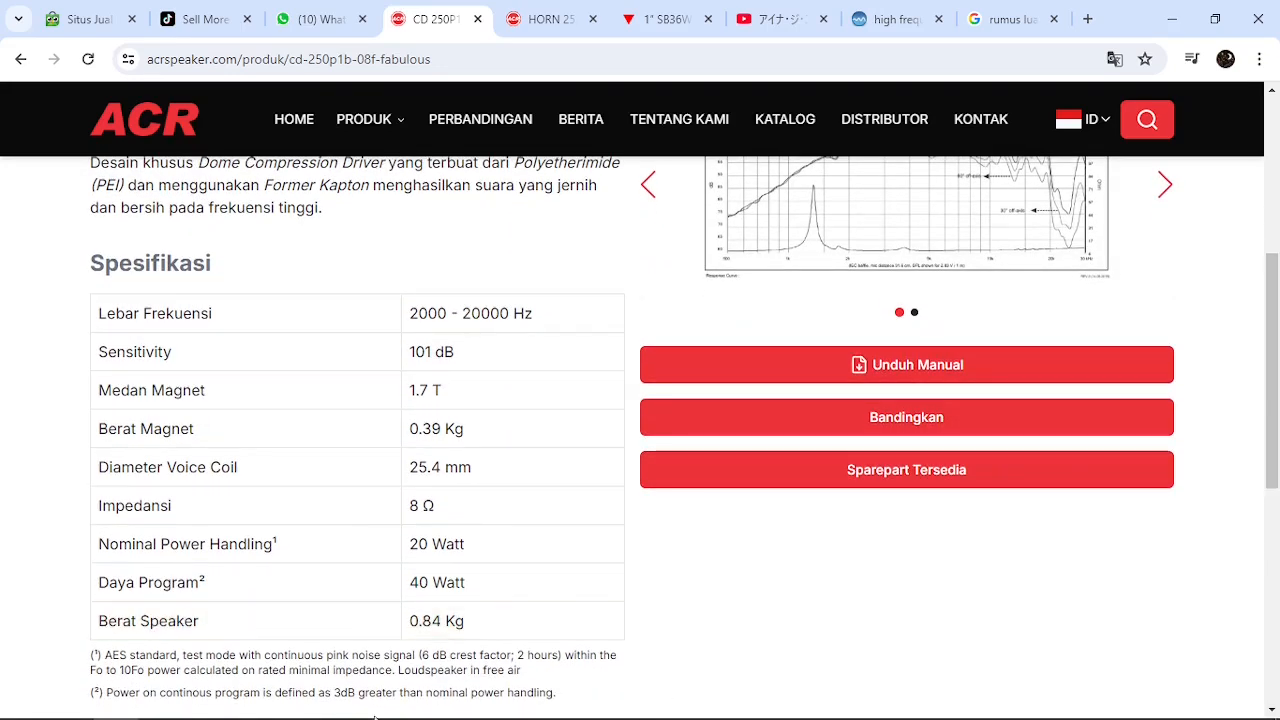
left_click(207, 712)
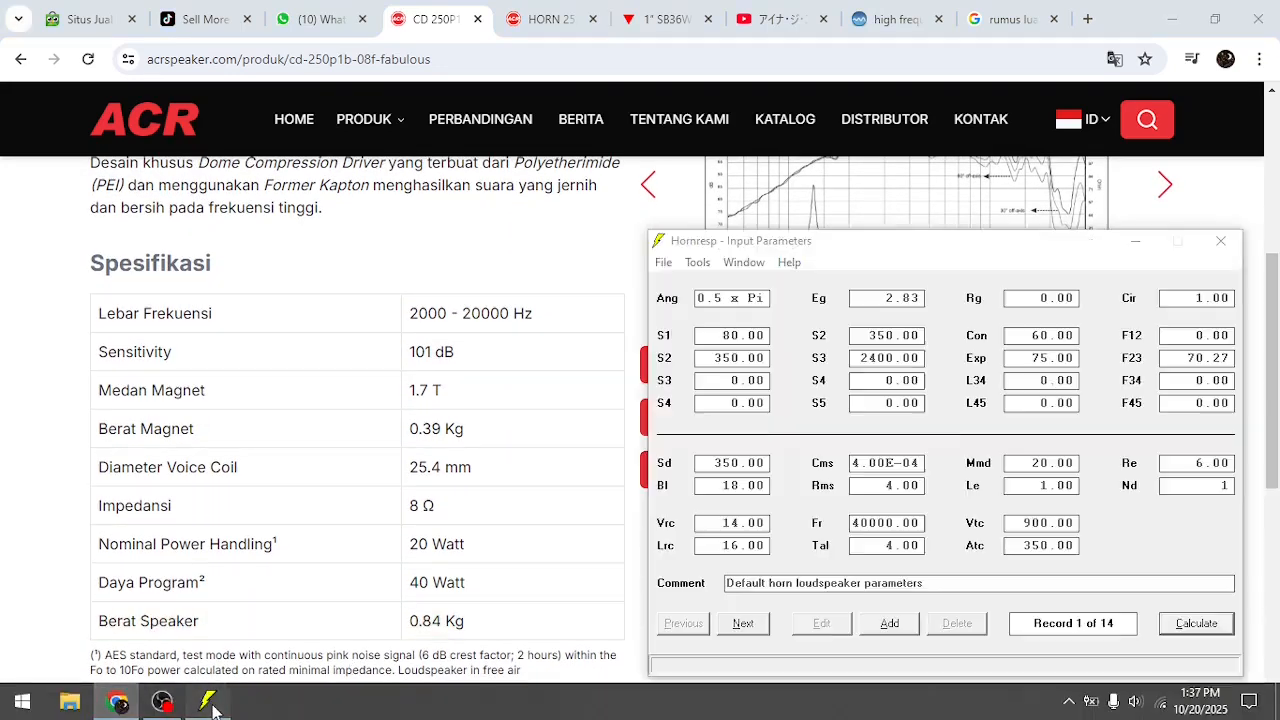
left_click_drag(988, 250, 942, 248)
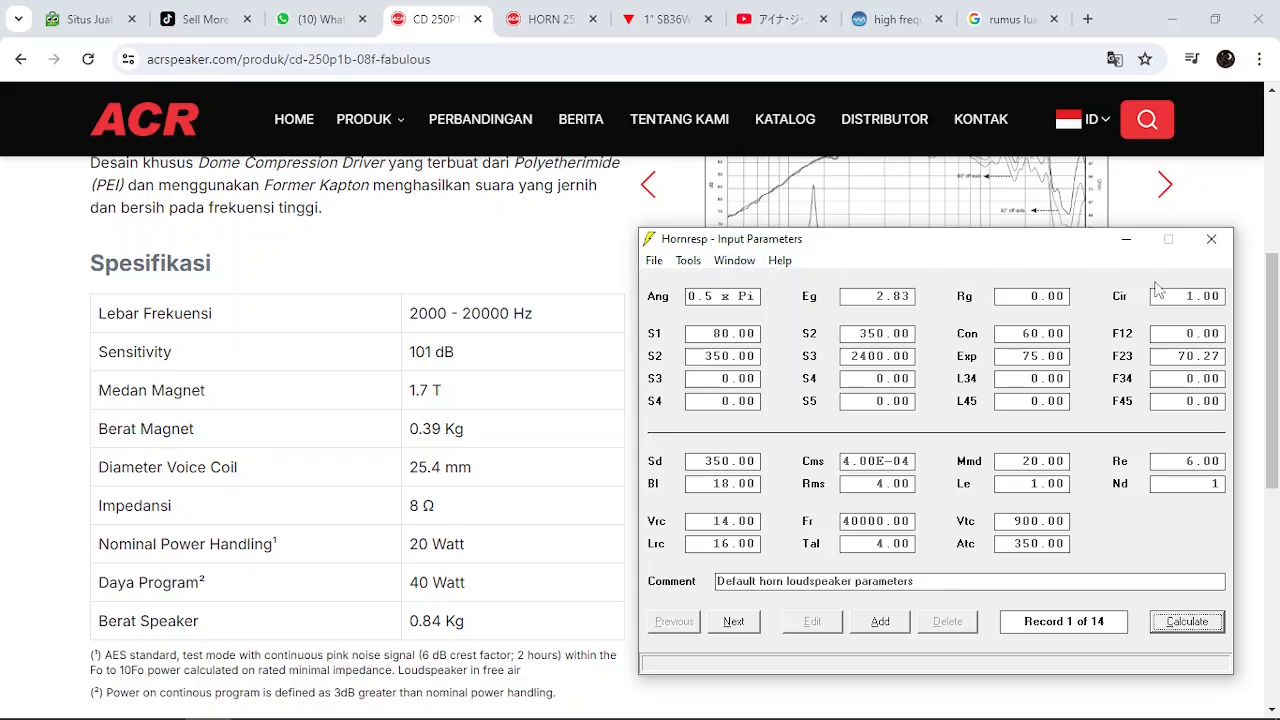
Review the compression driver's features, response chart and specifications, and place the Hornresp window beside the table again
left_click_drag(1275, 325, 1276, 207)
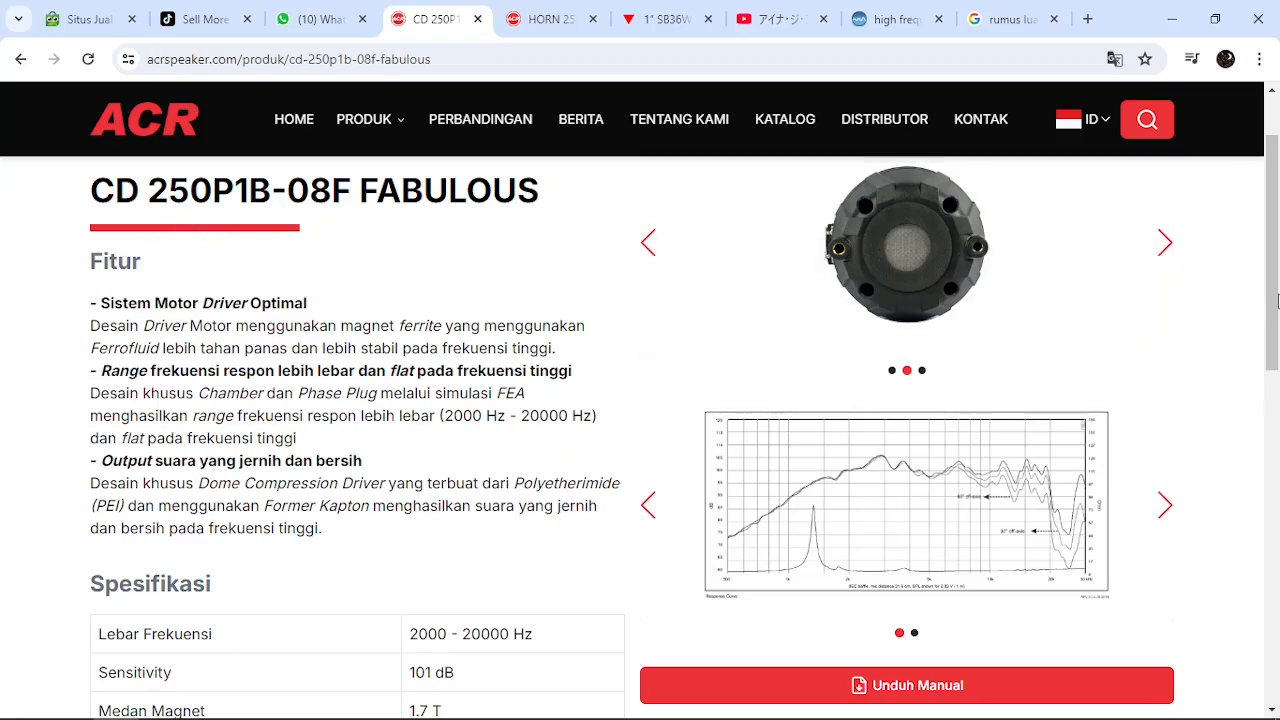
scroll(1274, 258, "up", 1)
left_click_drag(1274, 257, 1274, 399)
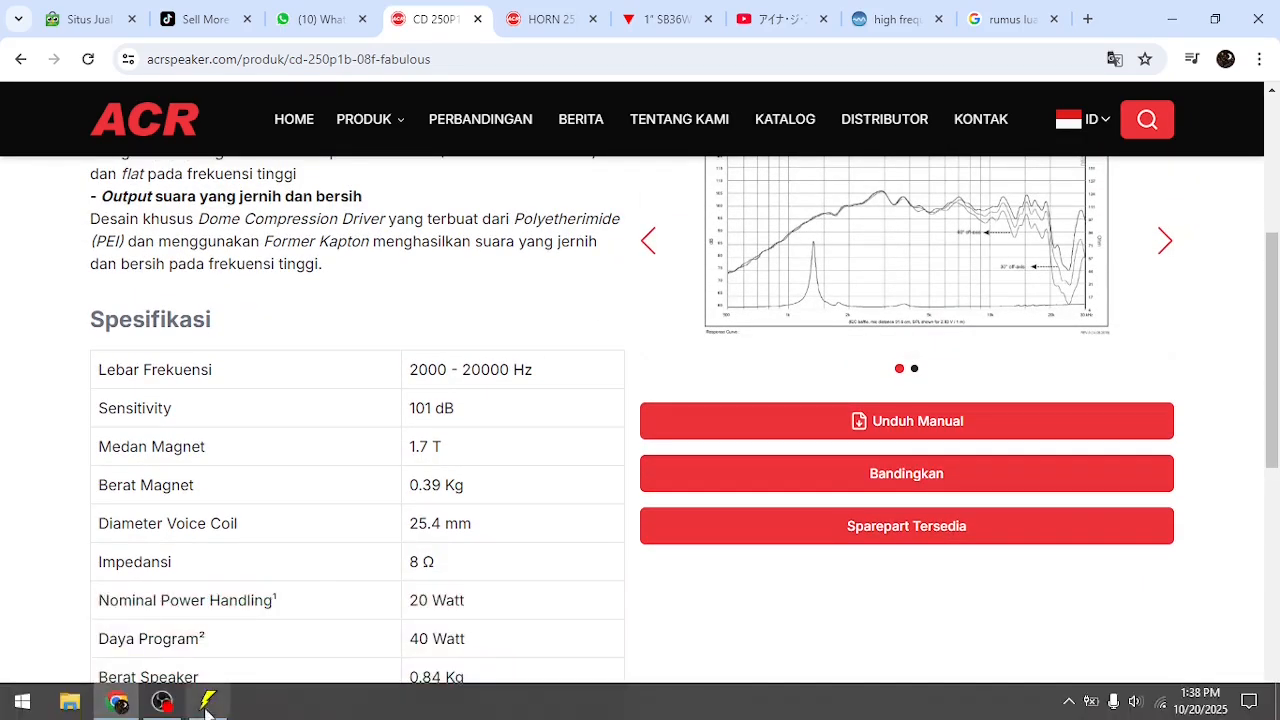
left_click(205, 703)
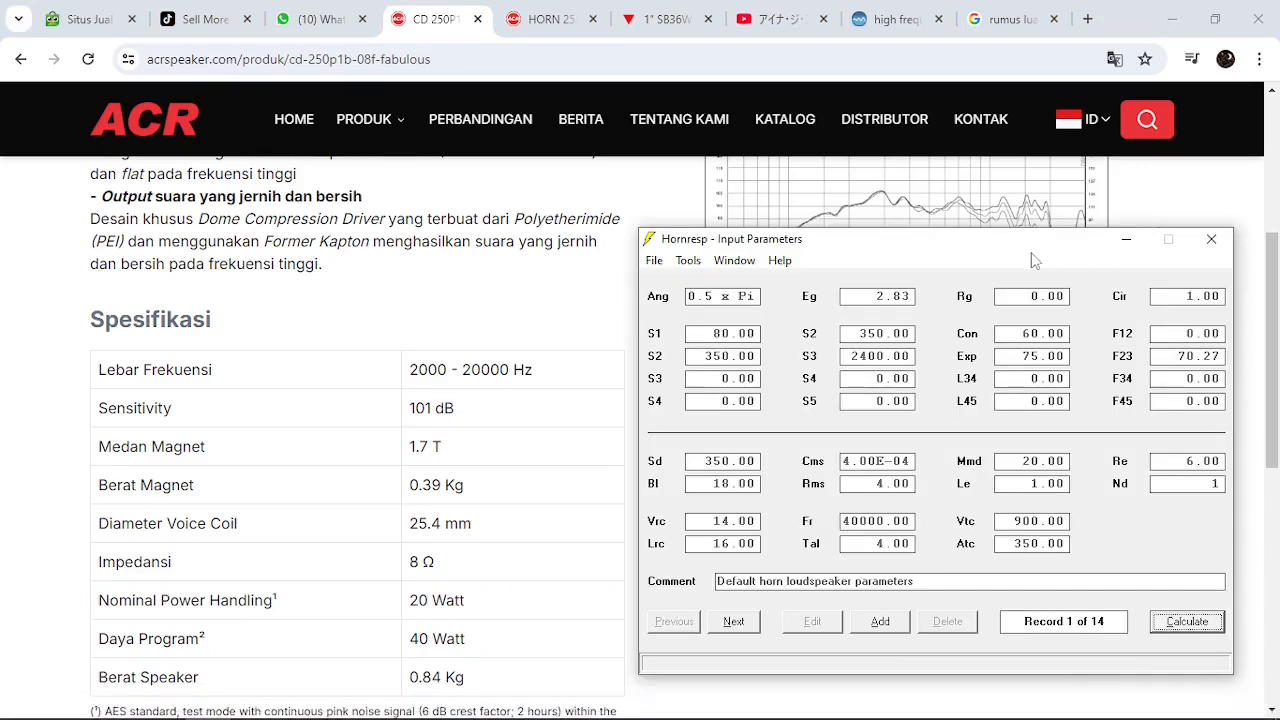
left_click_drag(1015, 249, 1006, 282)
left_click_drag(871, 281, 865, 232)
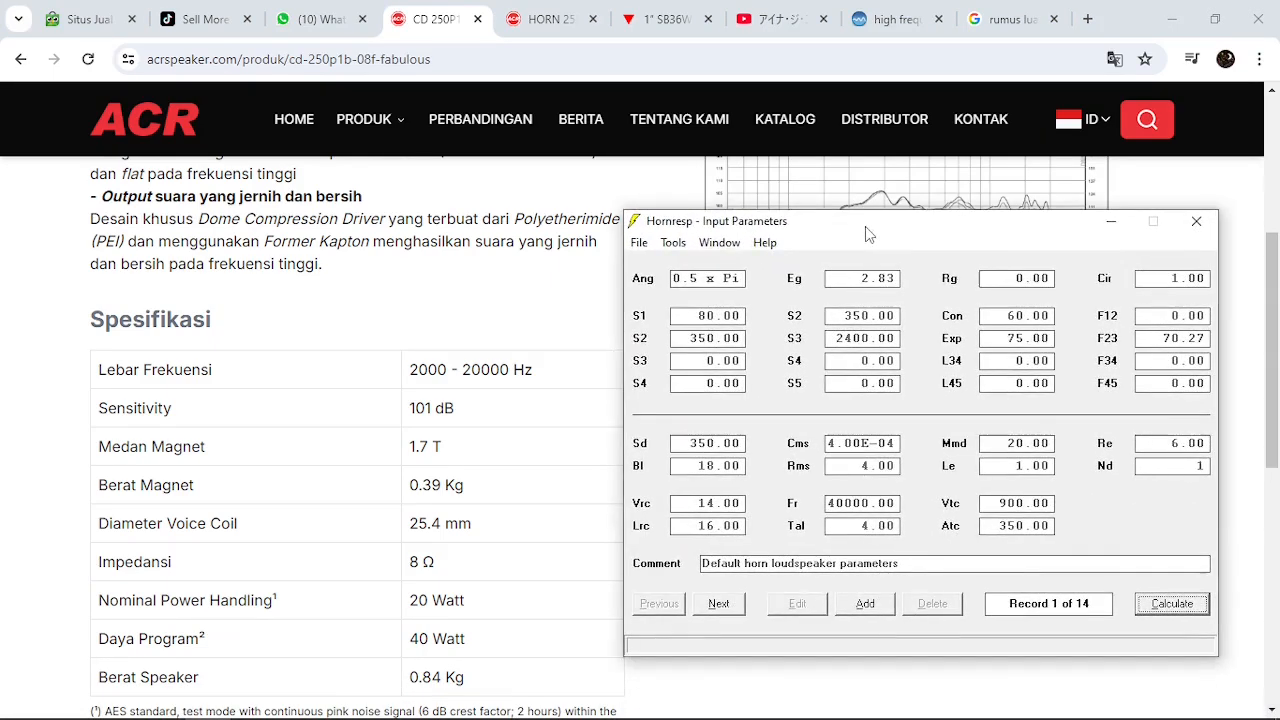
Browse the SB Acoustics 1" SB36WBAC21-4 / Aluminum page and its image gallery, ending on the rear-label photo
left_click(655, 20)
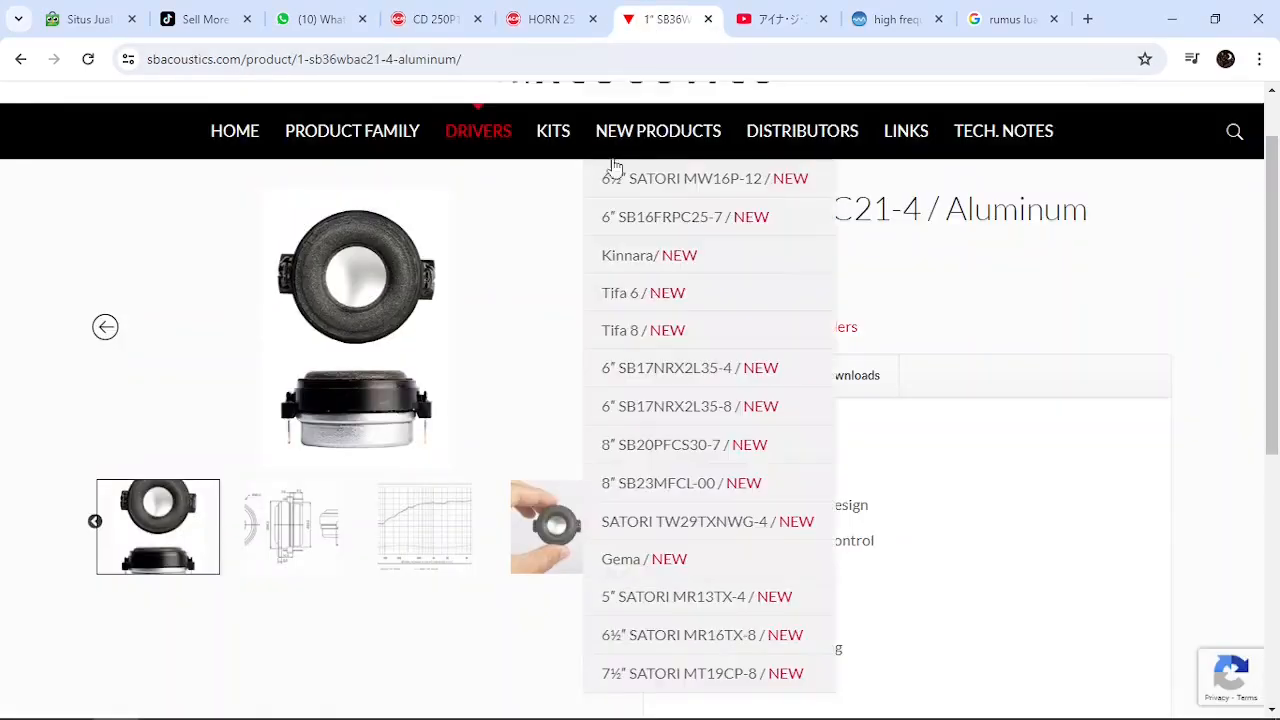
left_click_drag(1275, 295, 1277, 338)
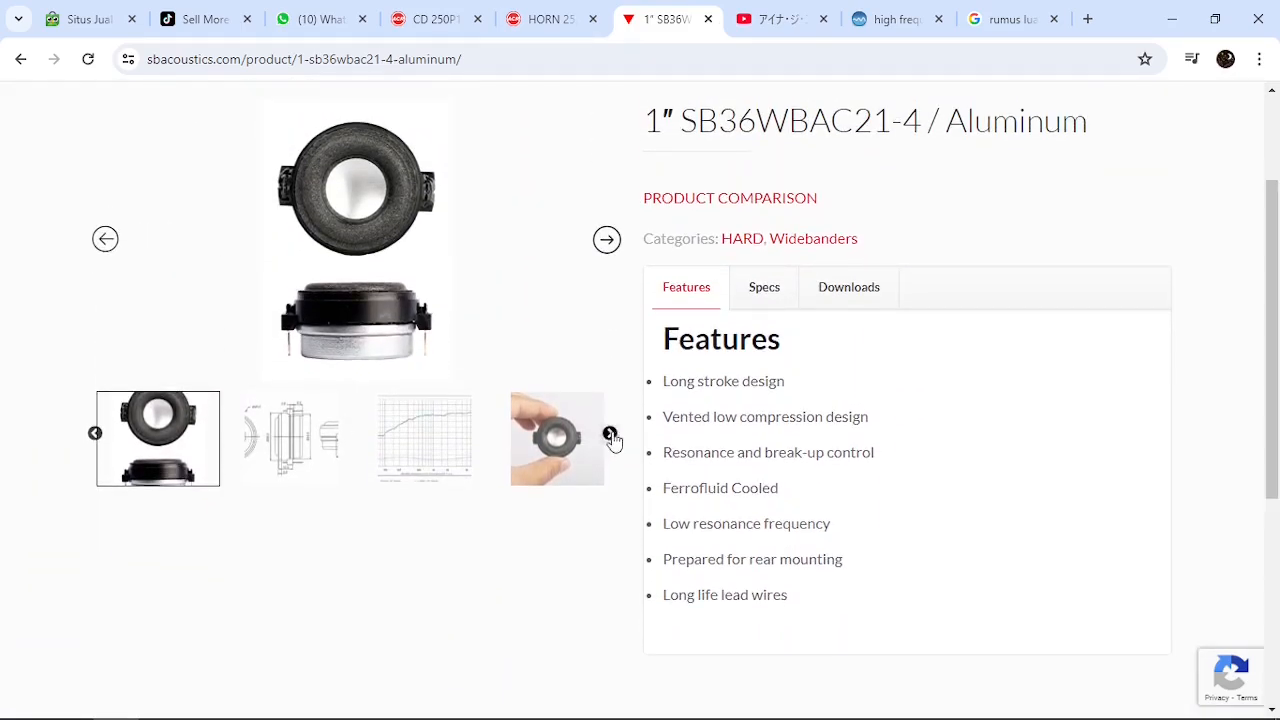
left_click_drag(1275, 334, 1272, 250)
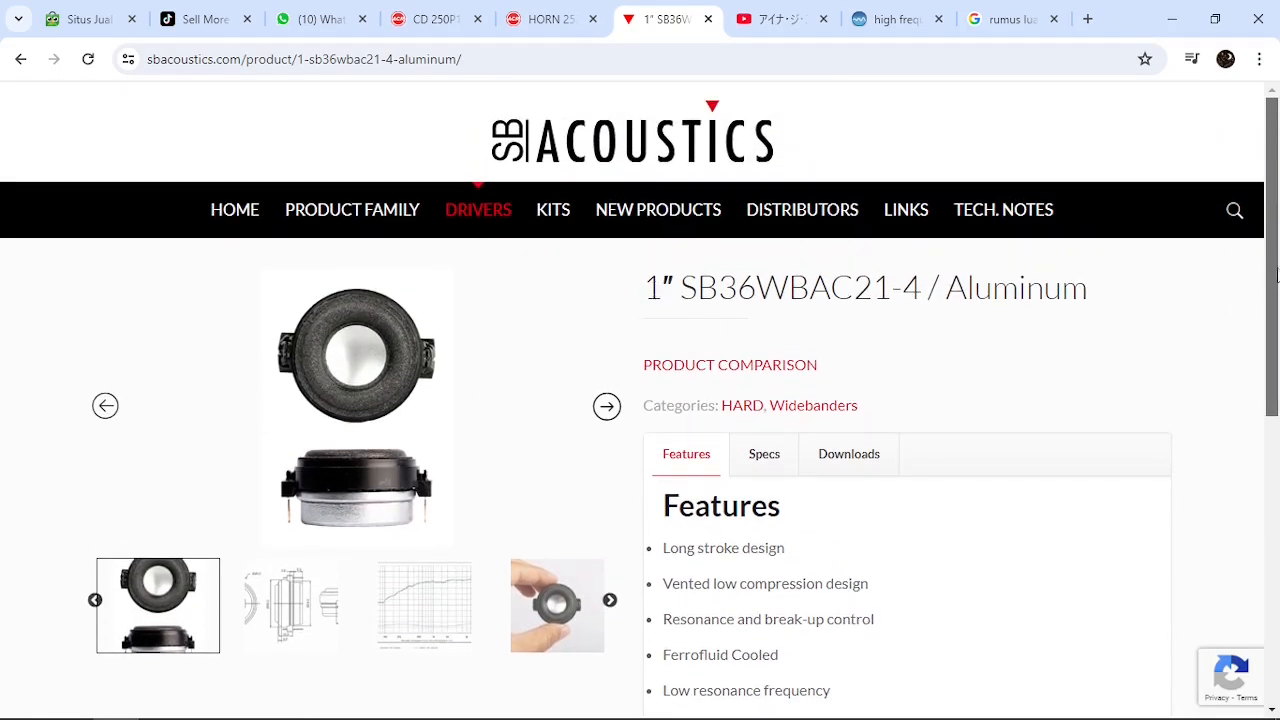
left_click_drag(1275, 262, 1276, 405)
left_click(609, 308)
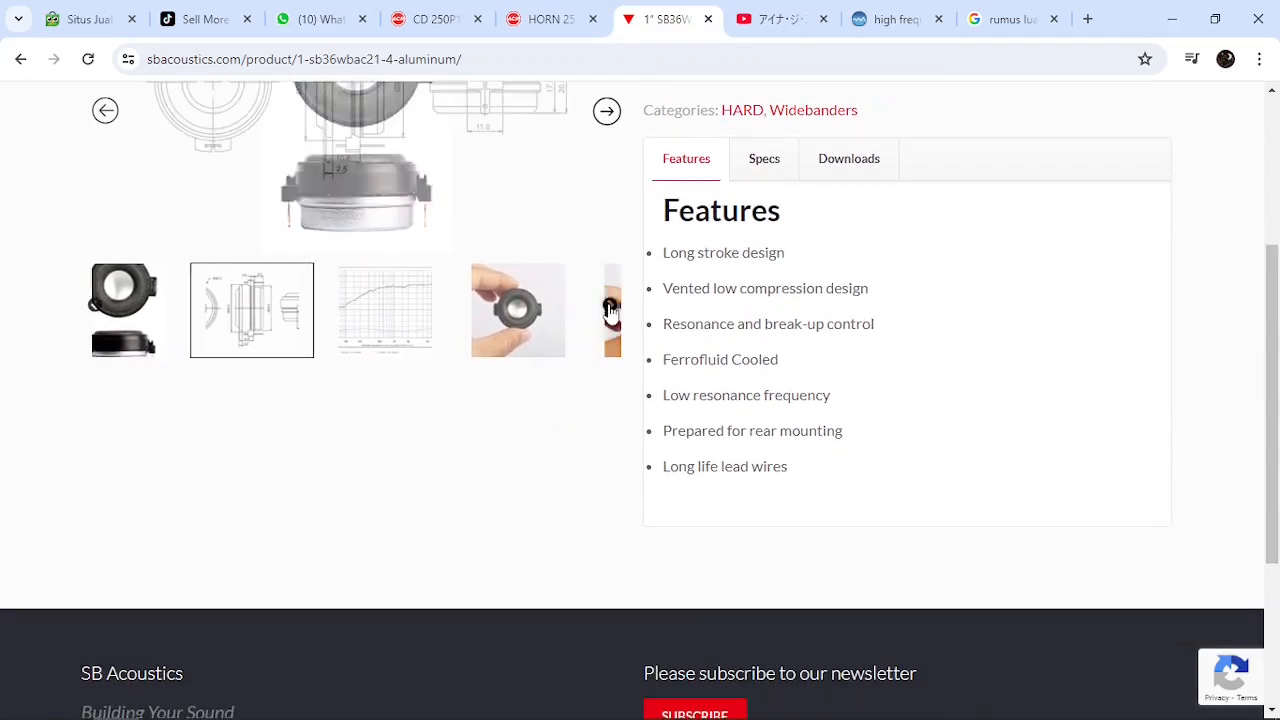
left_click(610, 308)
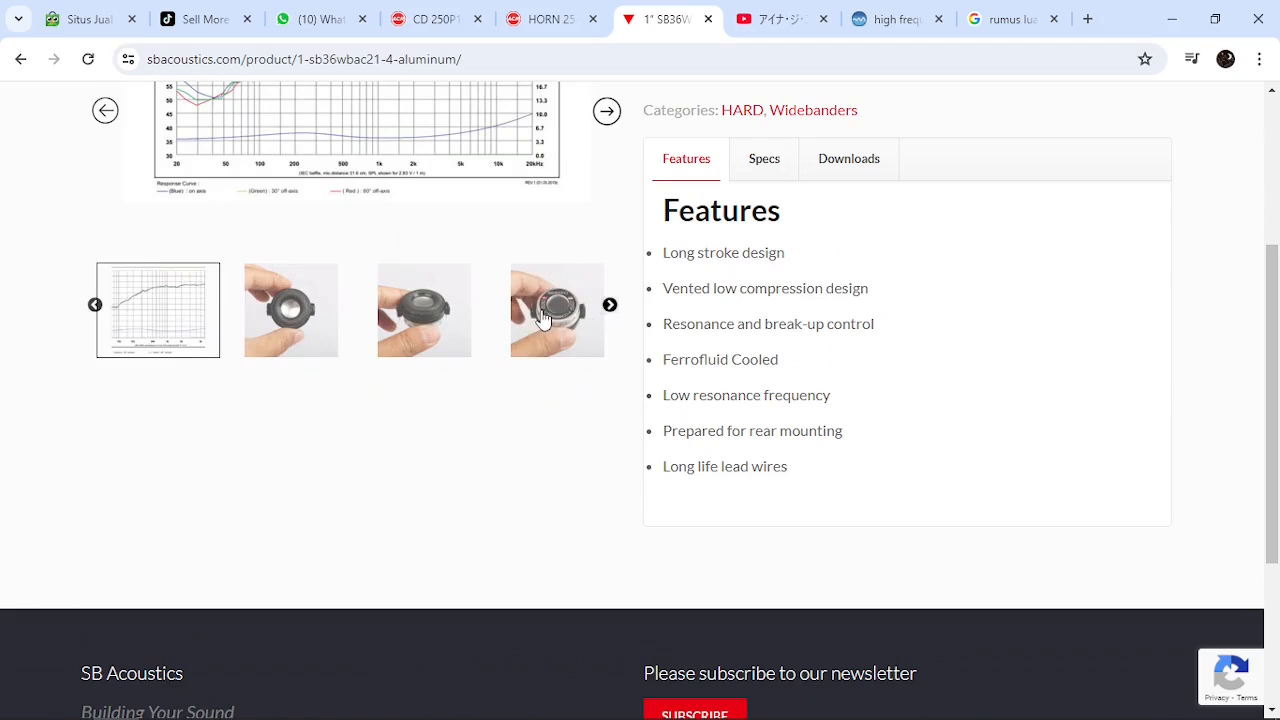
left_click(543, 318)
scroll(330, 288, "up", 2)
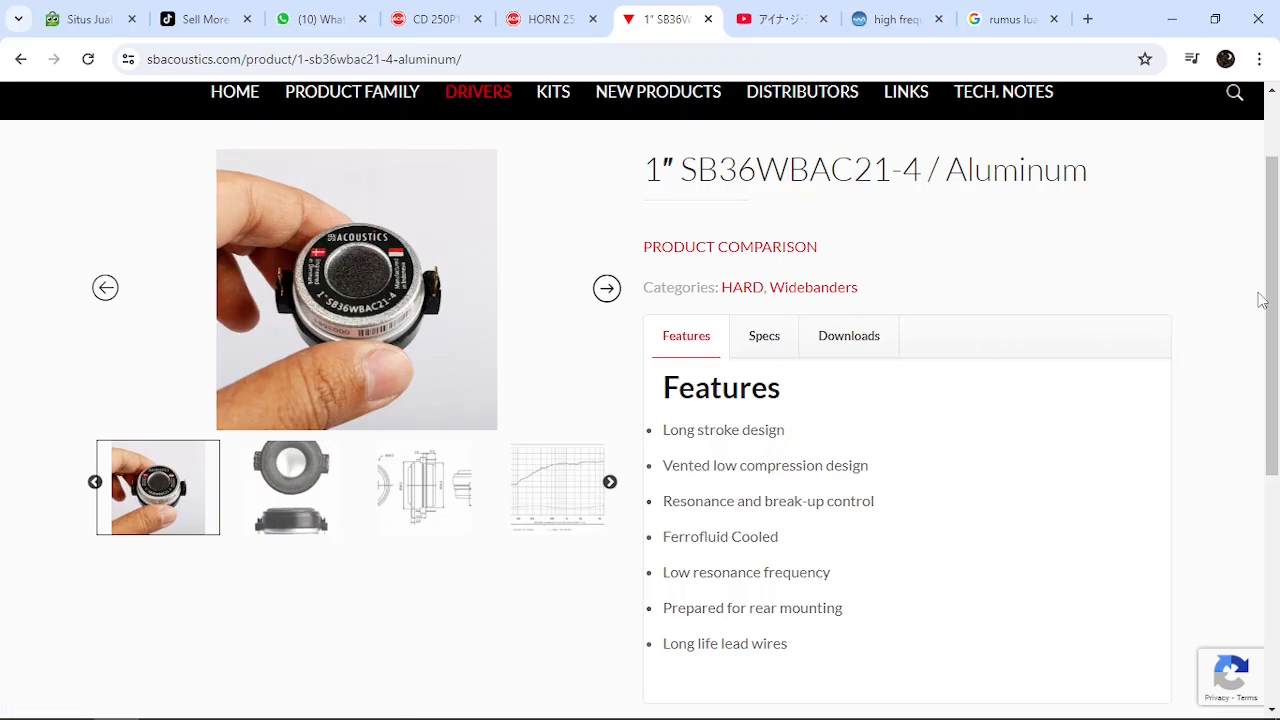
Display the Specs of the 1" SB36WBAC21-4 / Aluminum driver and examine the listed parameters
left_click_drag(1273, 278, 1253, 293)
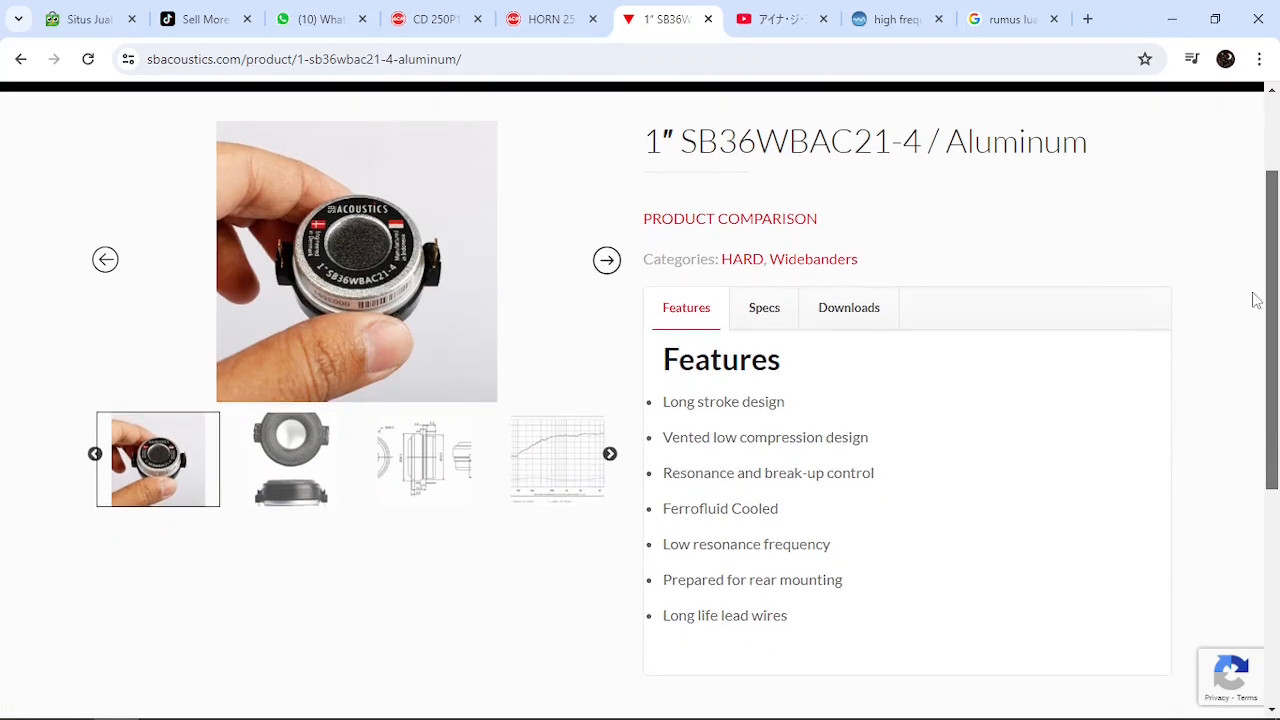
left_click(760, 312)
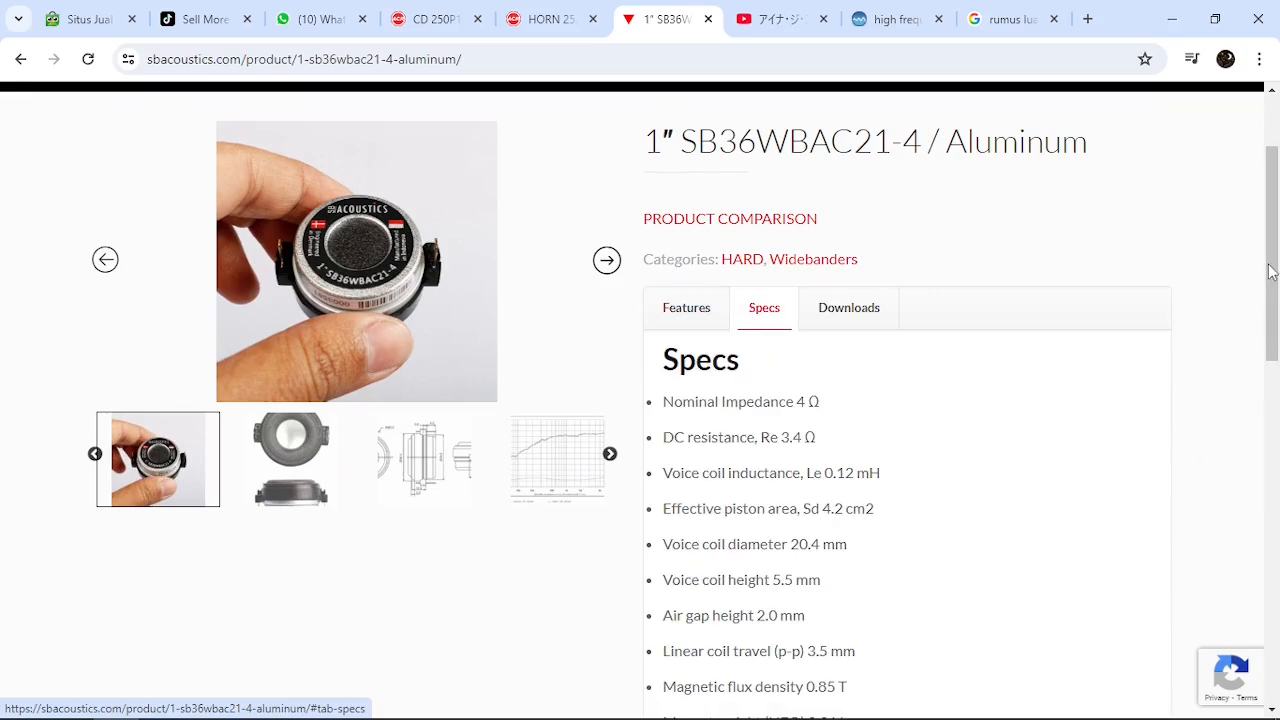
mouse_move(1270, 272)
left_mouse_down()
mouse_move(1271, 366)
mouse_move(1267, 259)
left_mouse_up()
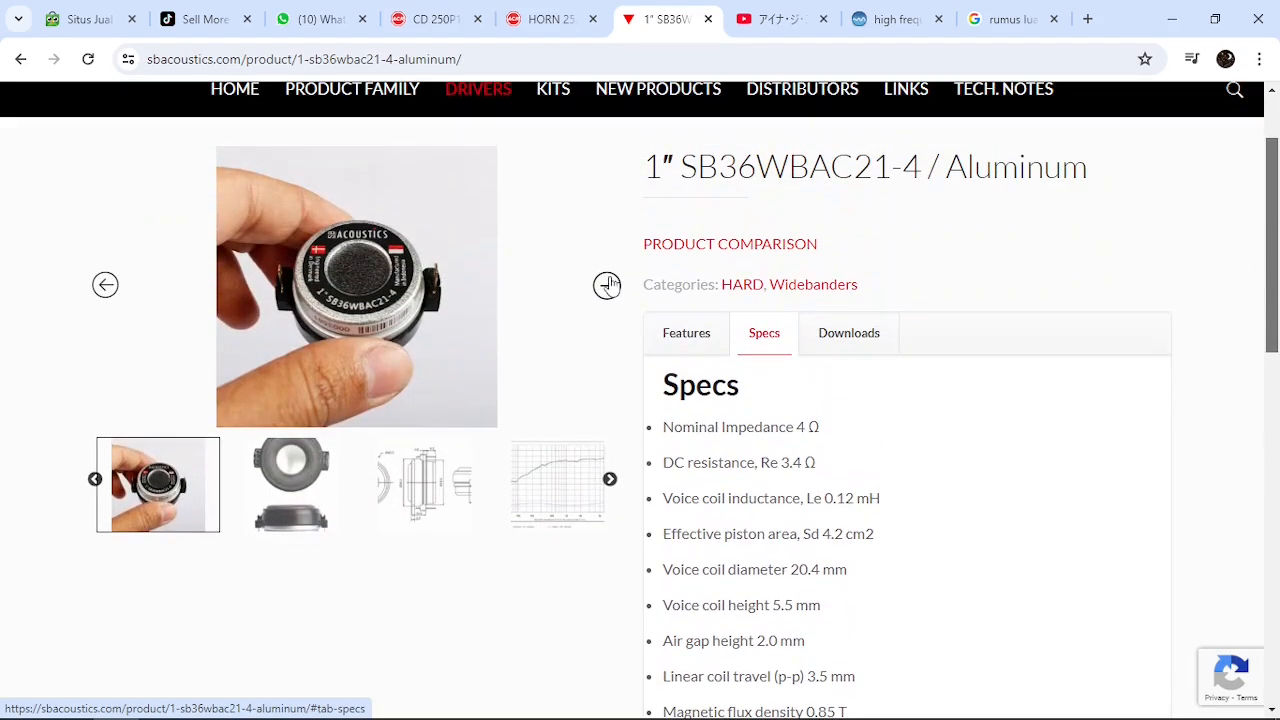
Examine the SB36WBAC21-4 gallery's response chart, dimension drawing and driver photos, ending on the response chart
left_click(575, 488)
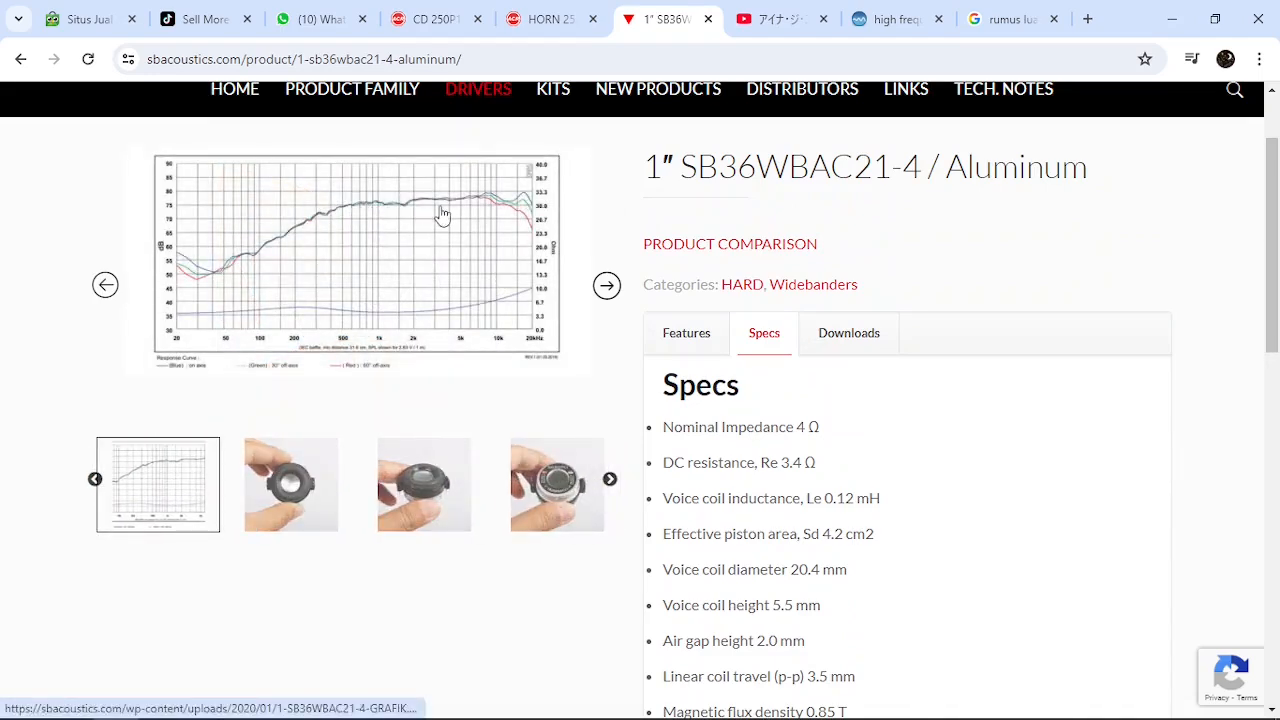
left_click(558, 492)
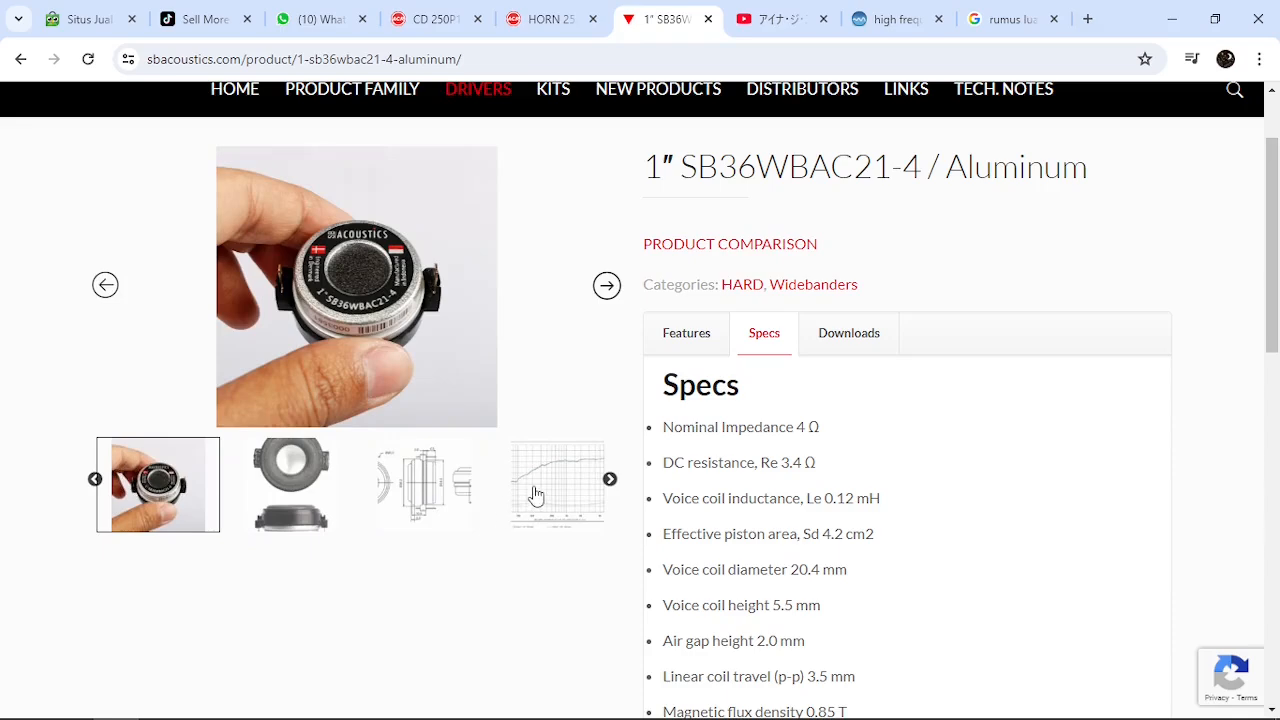
left_click(447, 507)
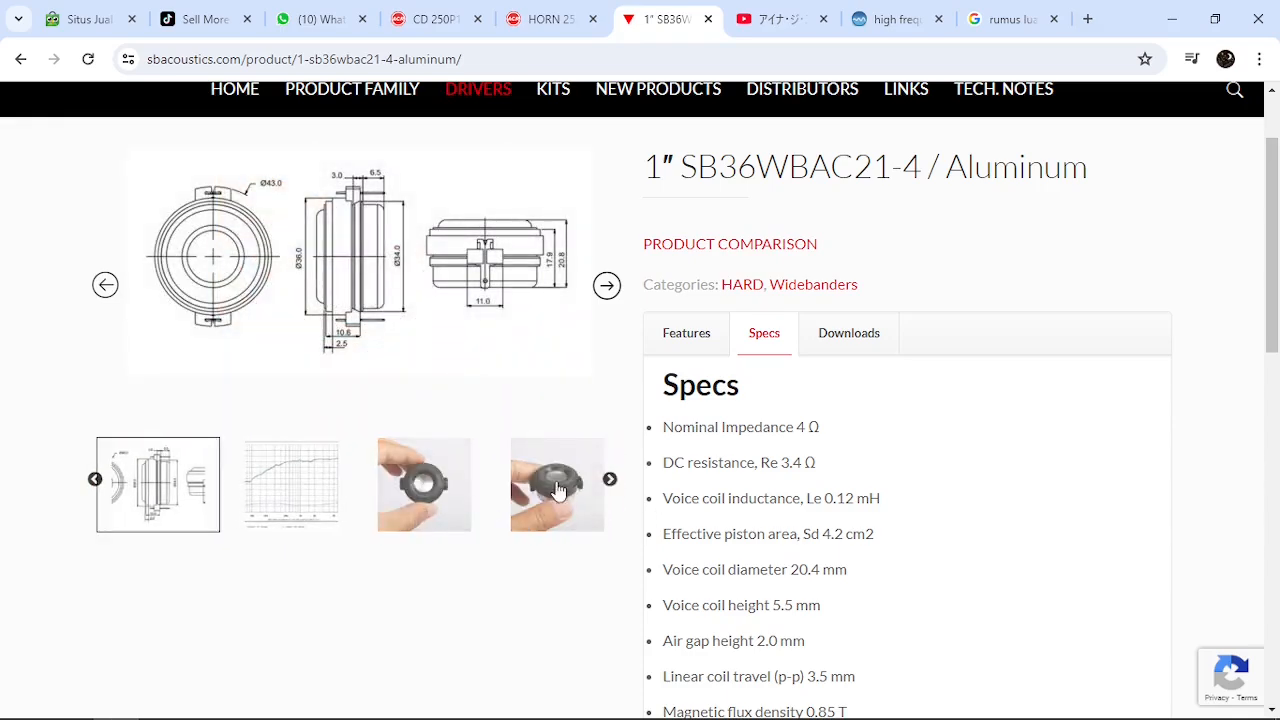
left_click(98, 484)
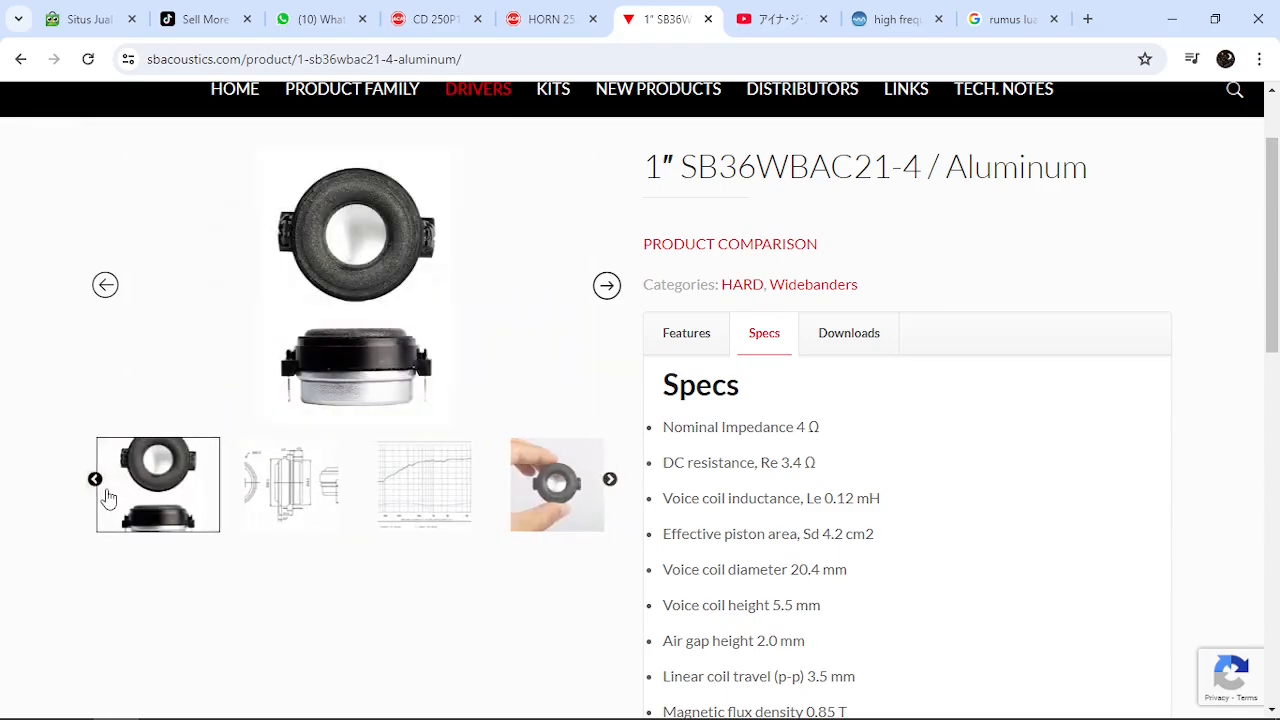
left_click(95, 481)
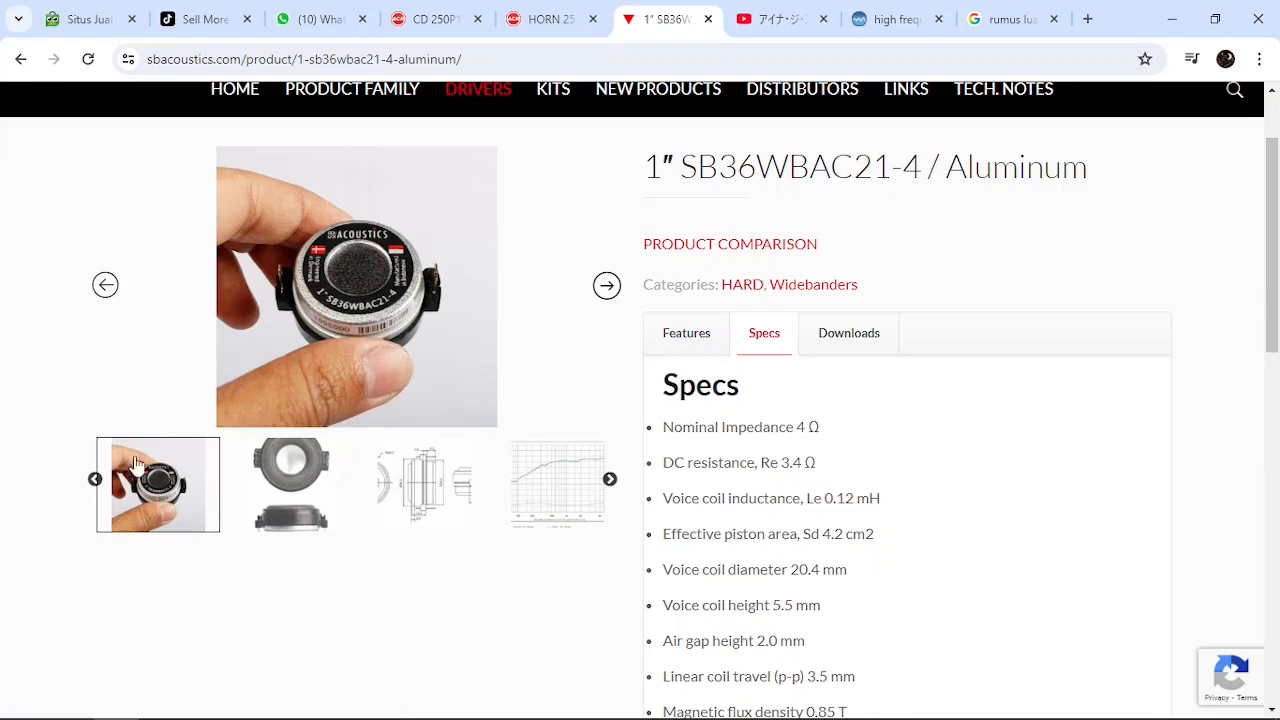
left_click(94, 479)
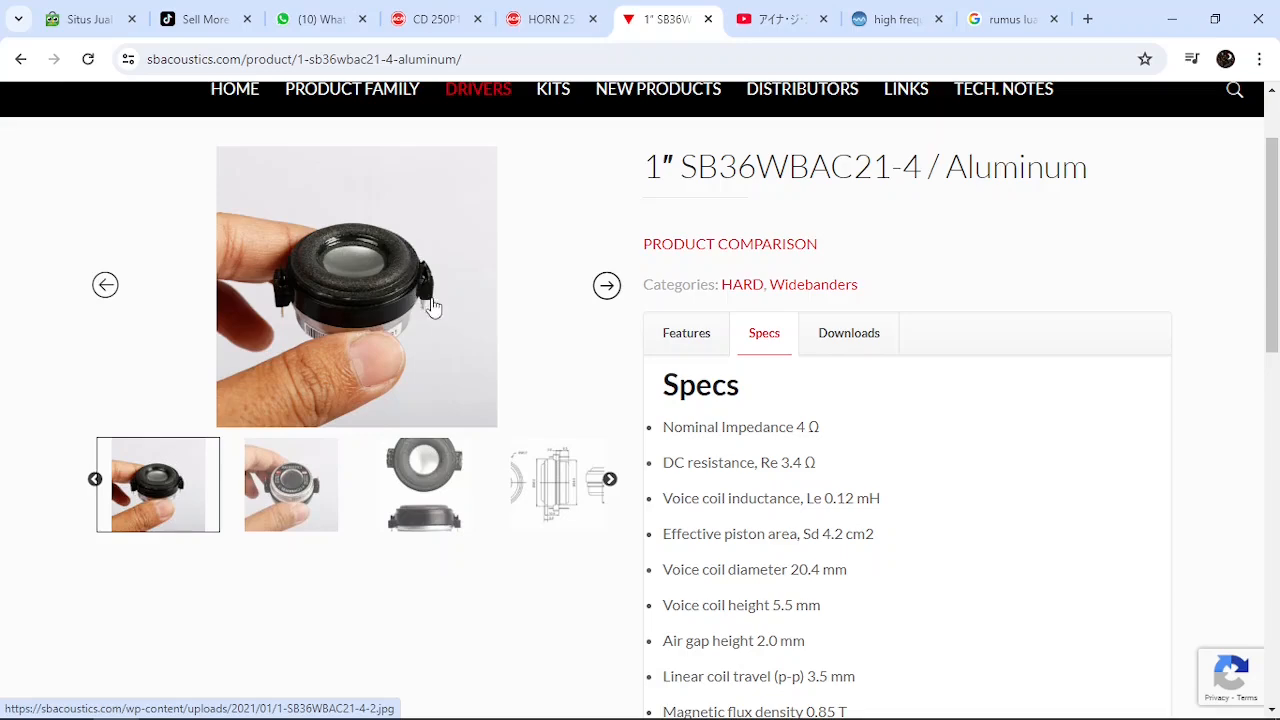
left_click(609, 480)
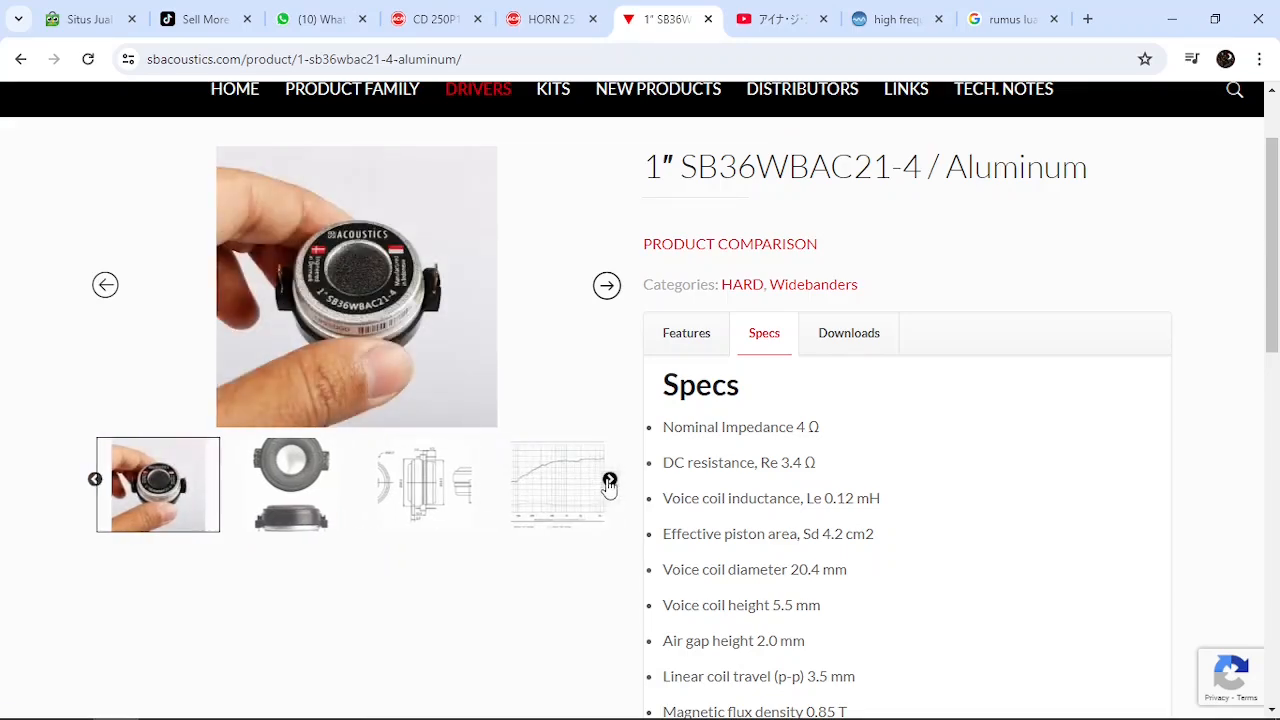
left_click(610, 481)
left_click(410, 480)
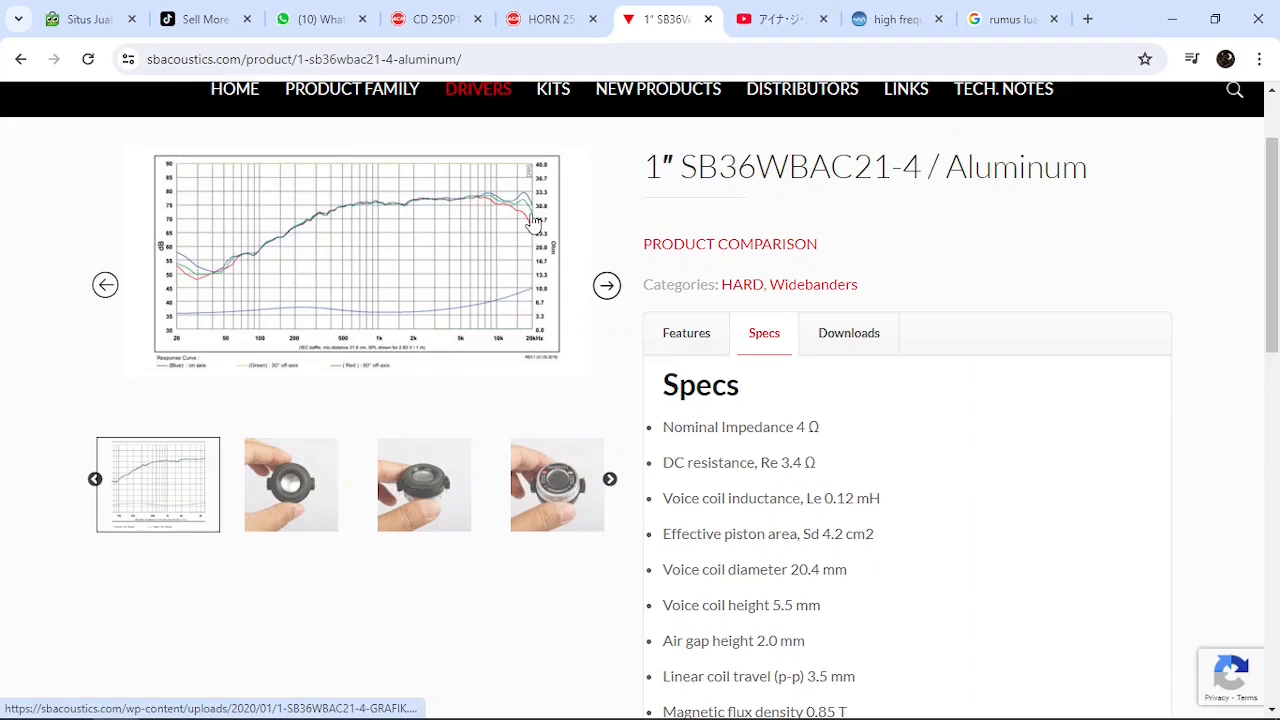
Switch to Hornresp and place its Input Parameters window beside the SB36WBAC21-4 specs list
left_click_drag(1275, 300, 1276, 398)
mouse_move(624, 700)
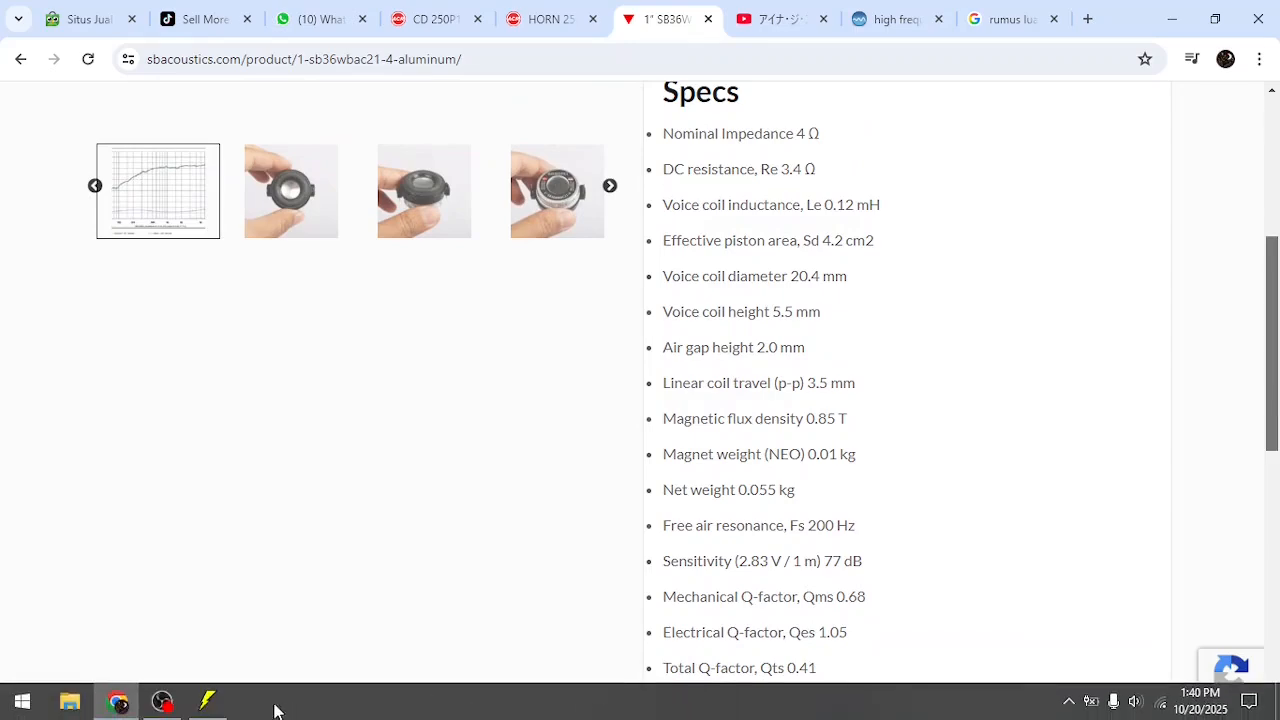
left_click(207, 701)
left_click_drag(1006, 243, 412, 205)
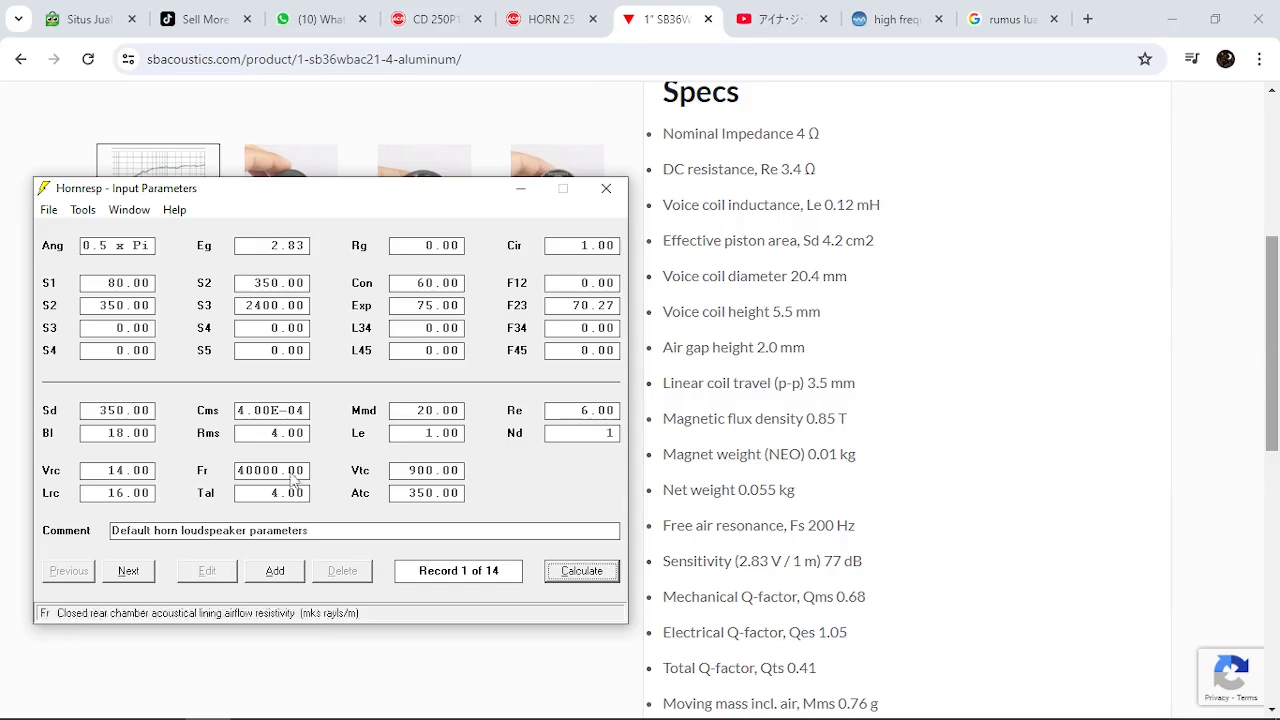
mouse_move(1272, 346)
left_mouse_down()
mouse_move(1272, 307)
mouse_move(1277, 372)
mouse_move(1276, 360)
left_mouse_up()
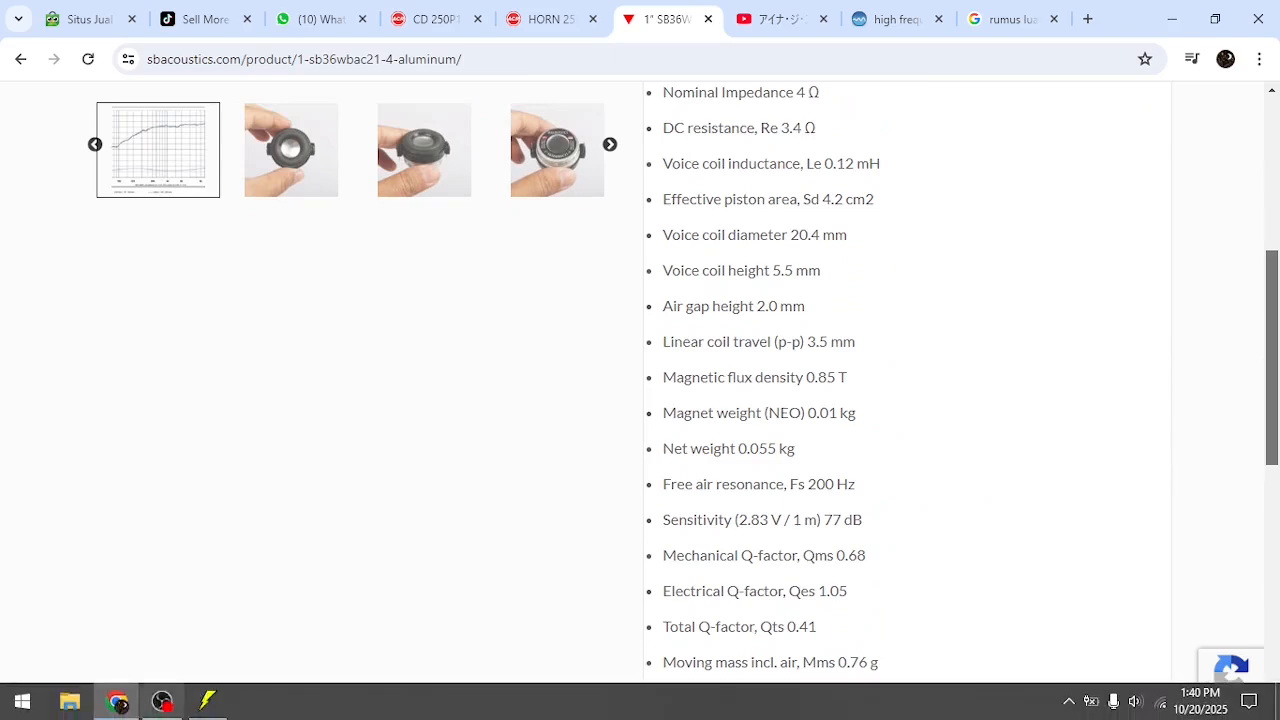
left_click(218, 710)
left_click_drag(467, 189, 430, 209)
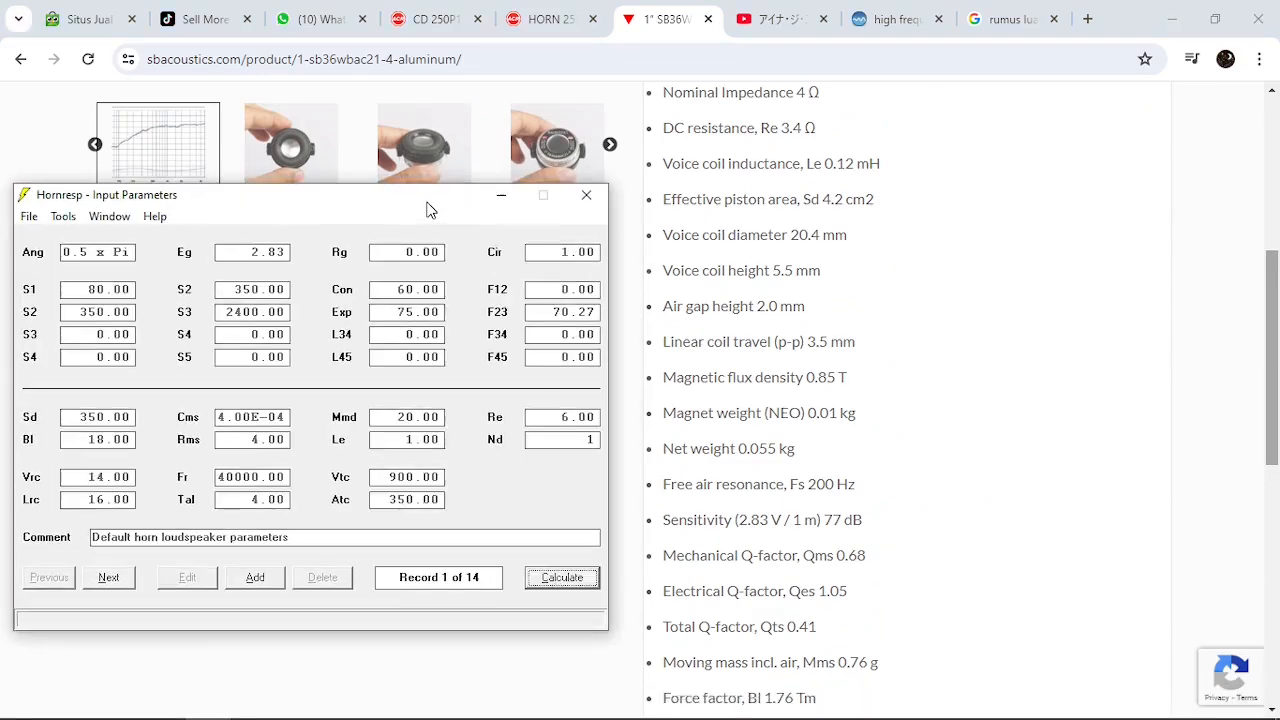
Add a new Hornresp record and replace its comment with TWT
left_click(255, 577)
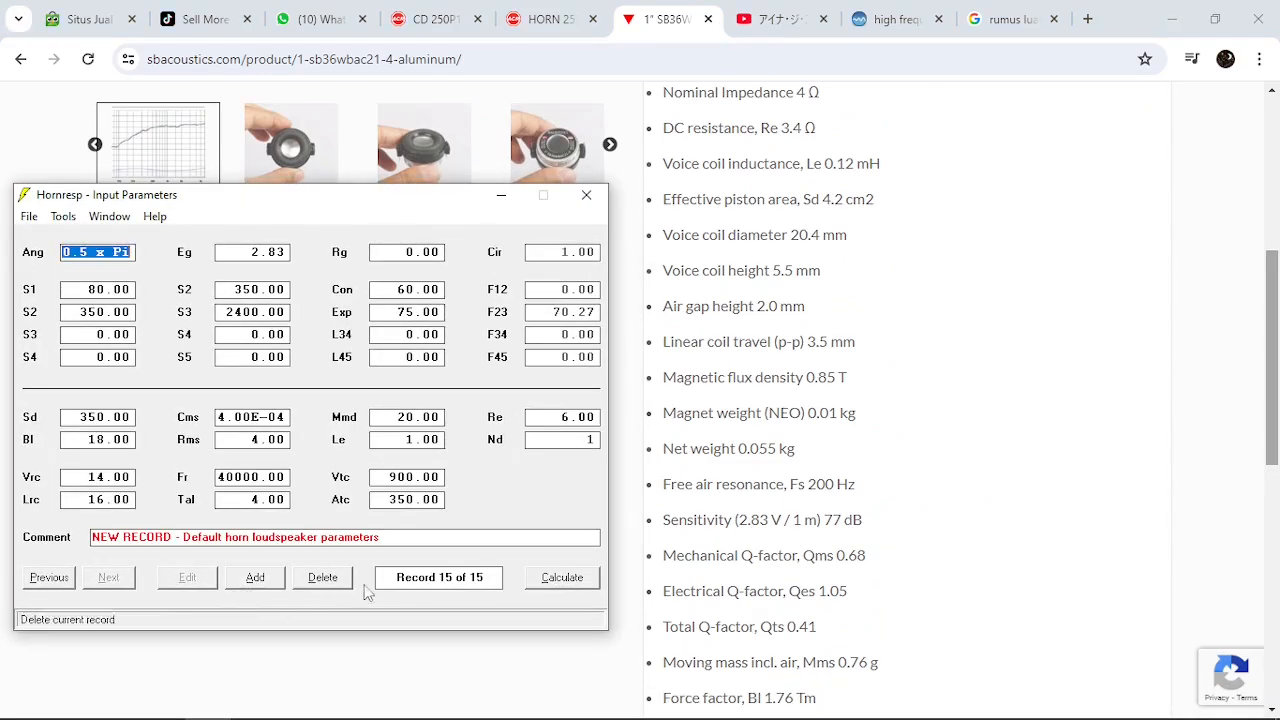
left_click(421, 536)
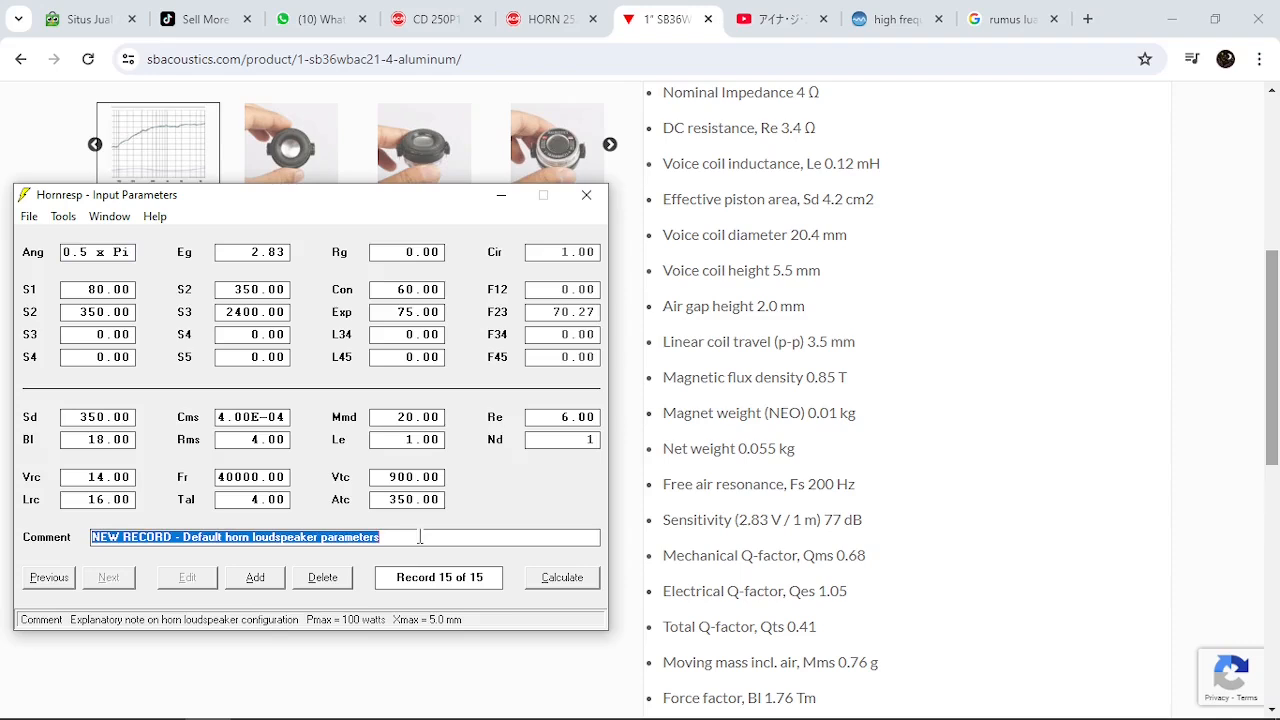
type("TWT")
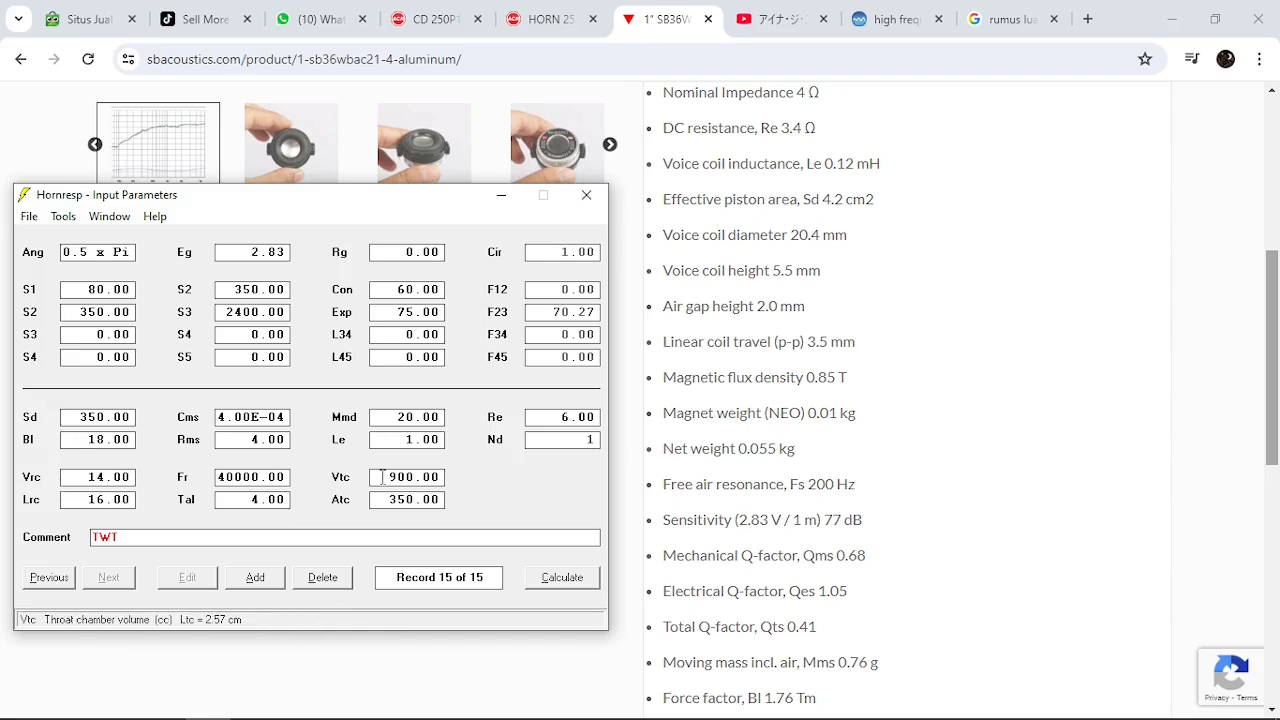
Set the throat chamber values Vtc and Atc and the rear chamber lining values Fr and Tal to 0
left_click(382, 478)
type("0")
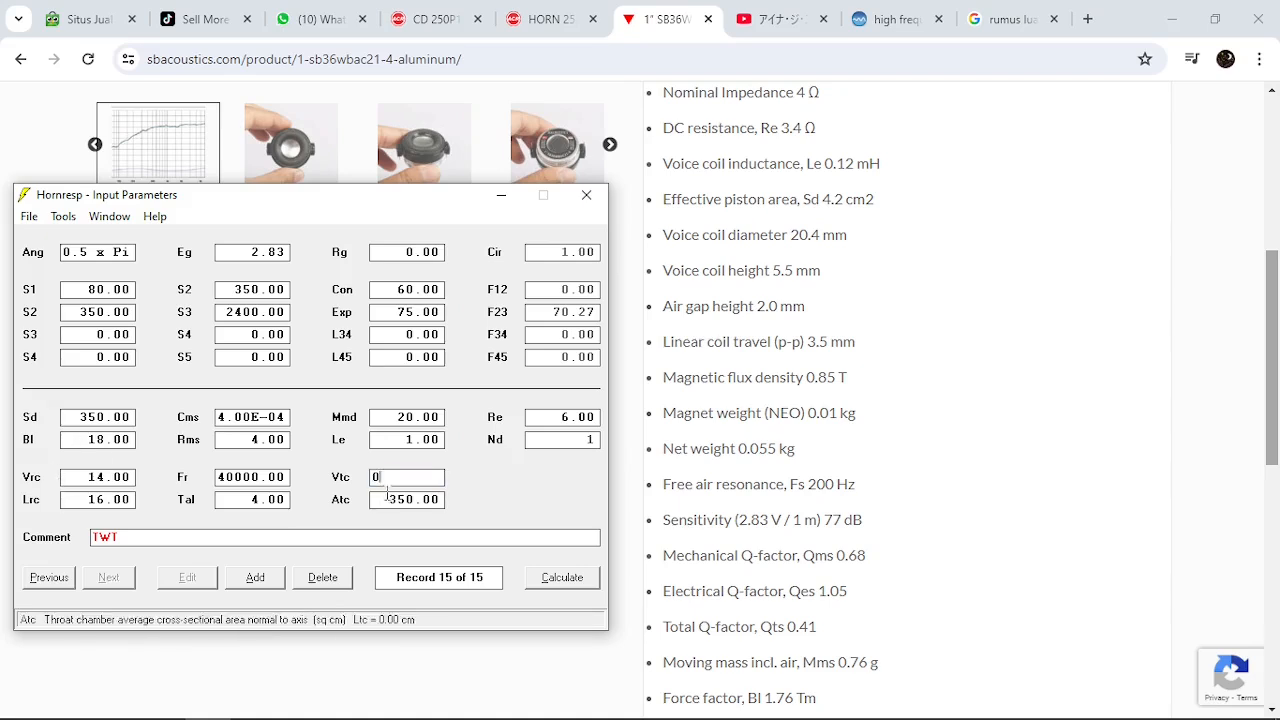
key("Tab")
type("0")
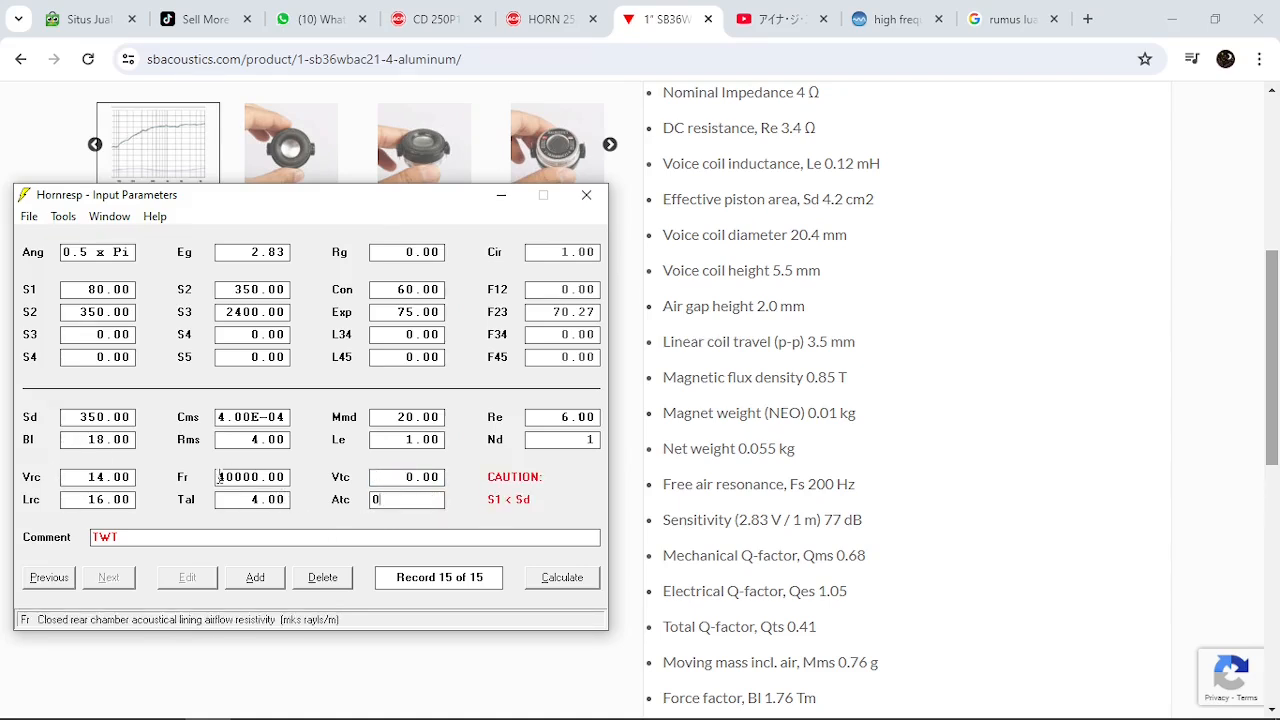
left_click(228, 477)
type("0")
key("Tab")
type("0")
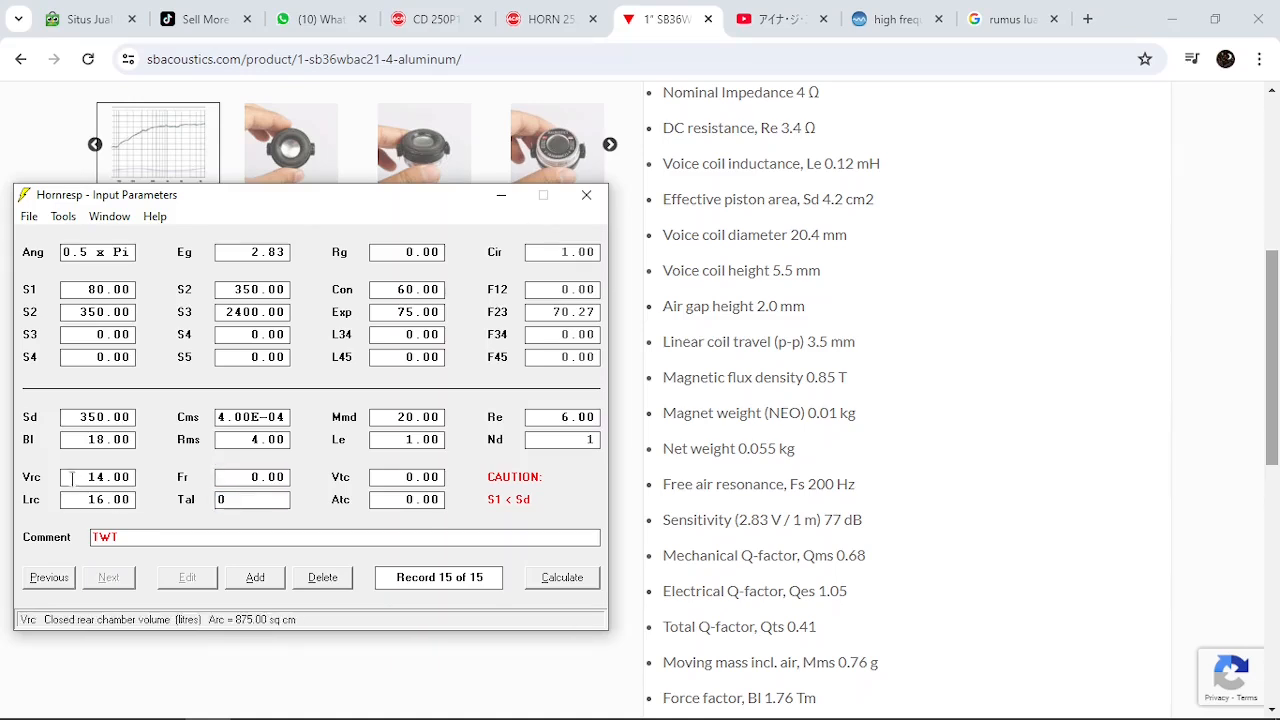
Return to the SB Acoustics page to check the driver's rear-label photo and the remaining specs down to rated power handling
left_click(100, 477)
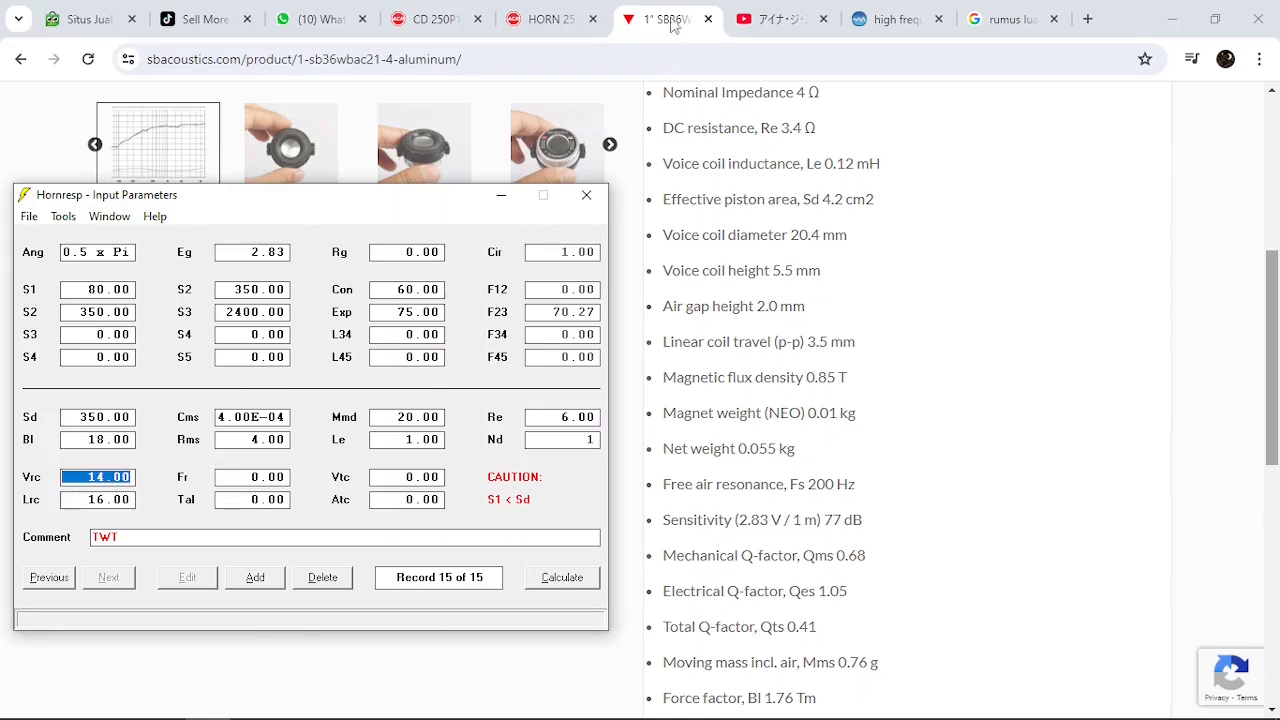
left_click(673, 24)
left_click_drag(1271, 280, 1271, 215)
left_click(570, 350)
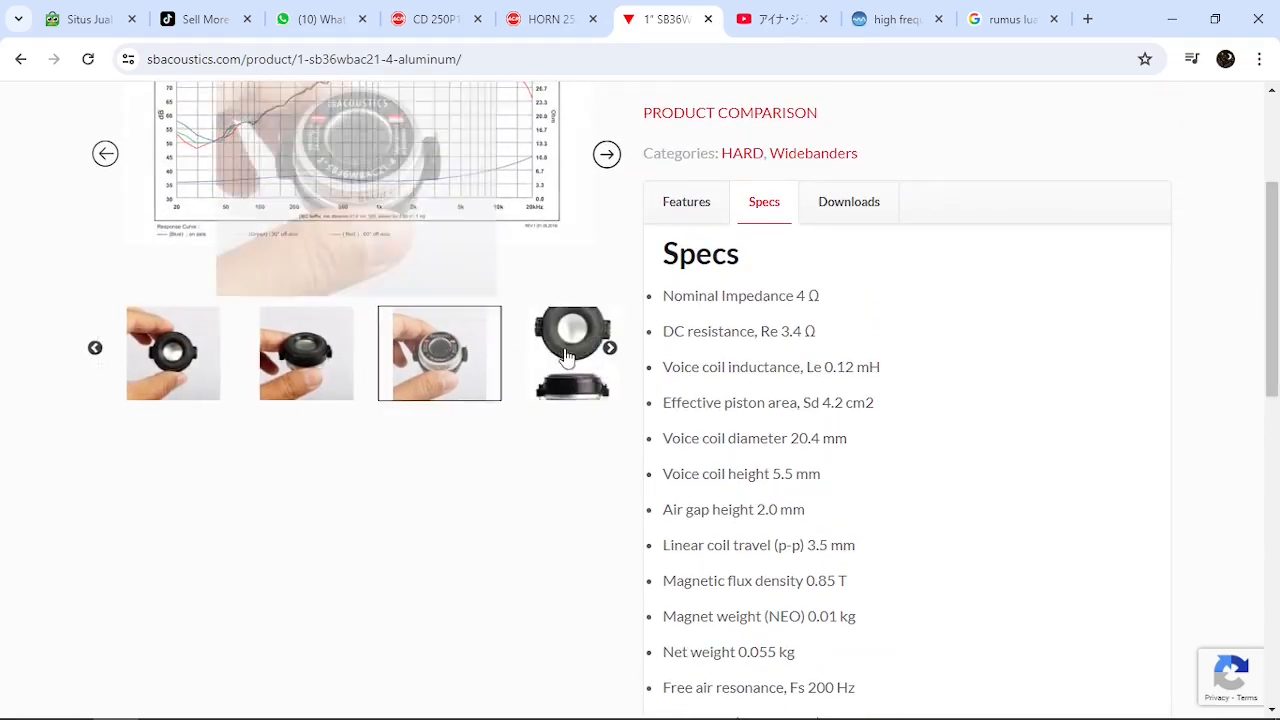
left_click_drag(1271, 250, 1277, 441)
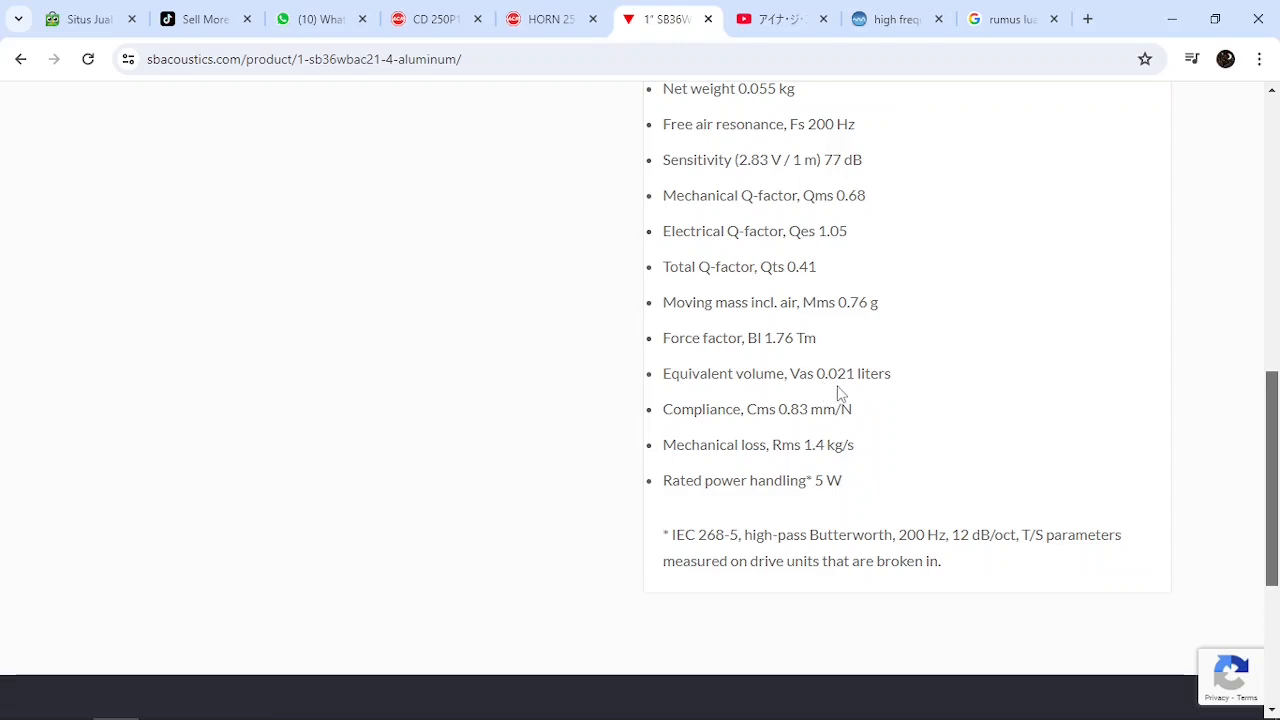
Switch to Hornresp and set the closed rear chamber volume Vrc to 0.02 litres
mouse_move(150, 716)
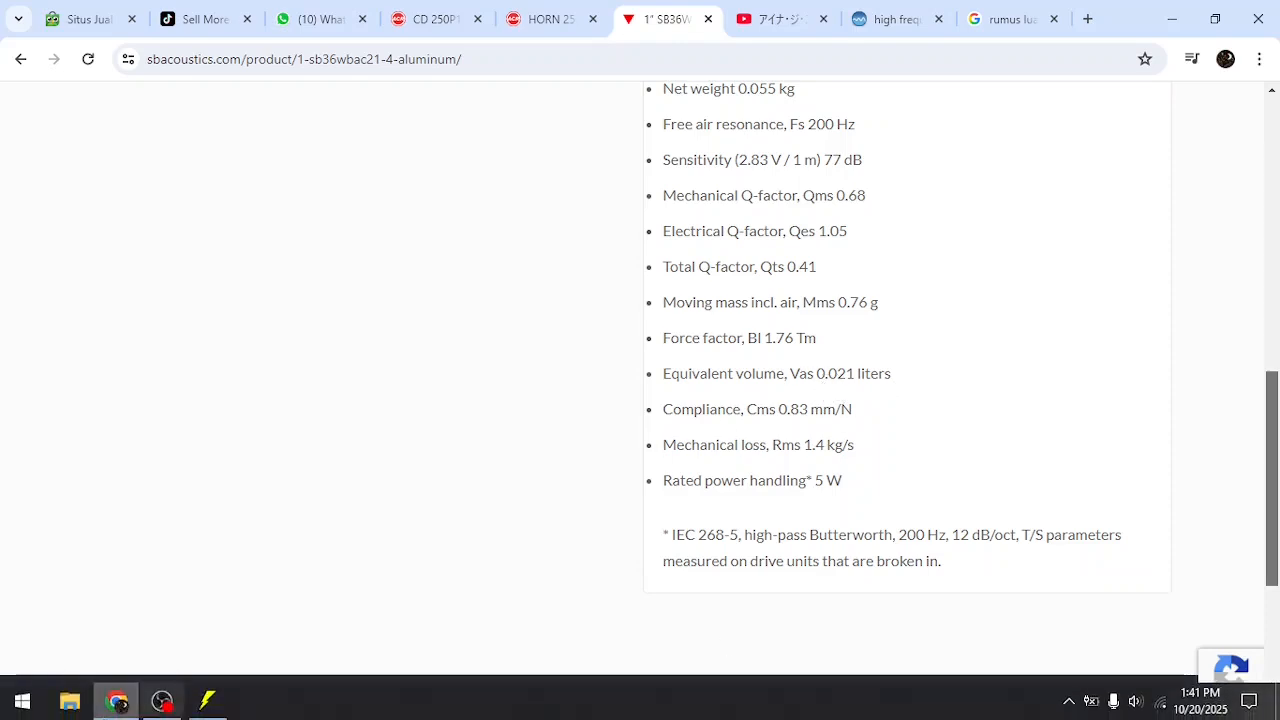
left_click(207, 700)
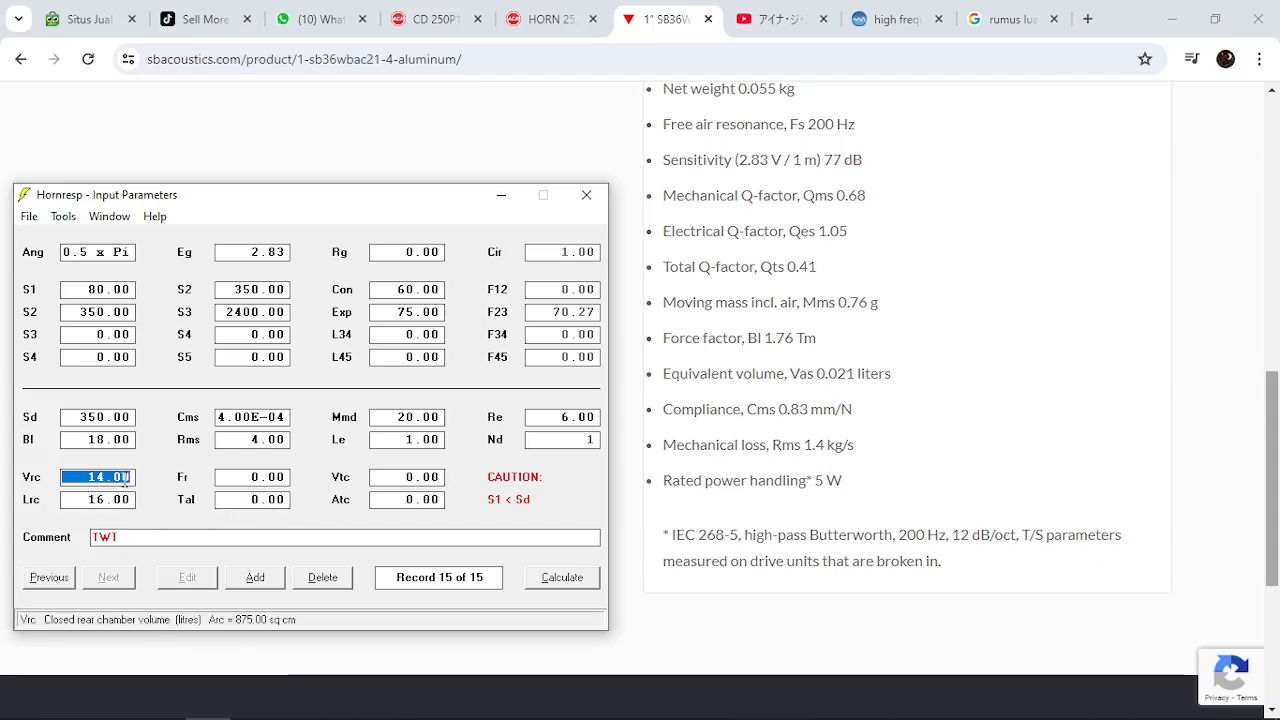
left_click(80, 478)
left_click_drag(64, 480, 132, 476)
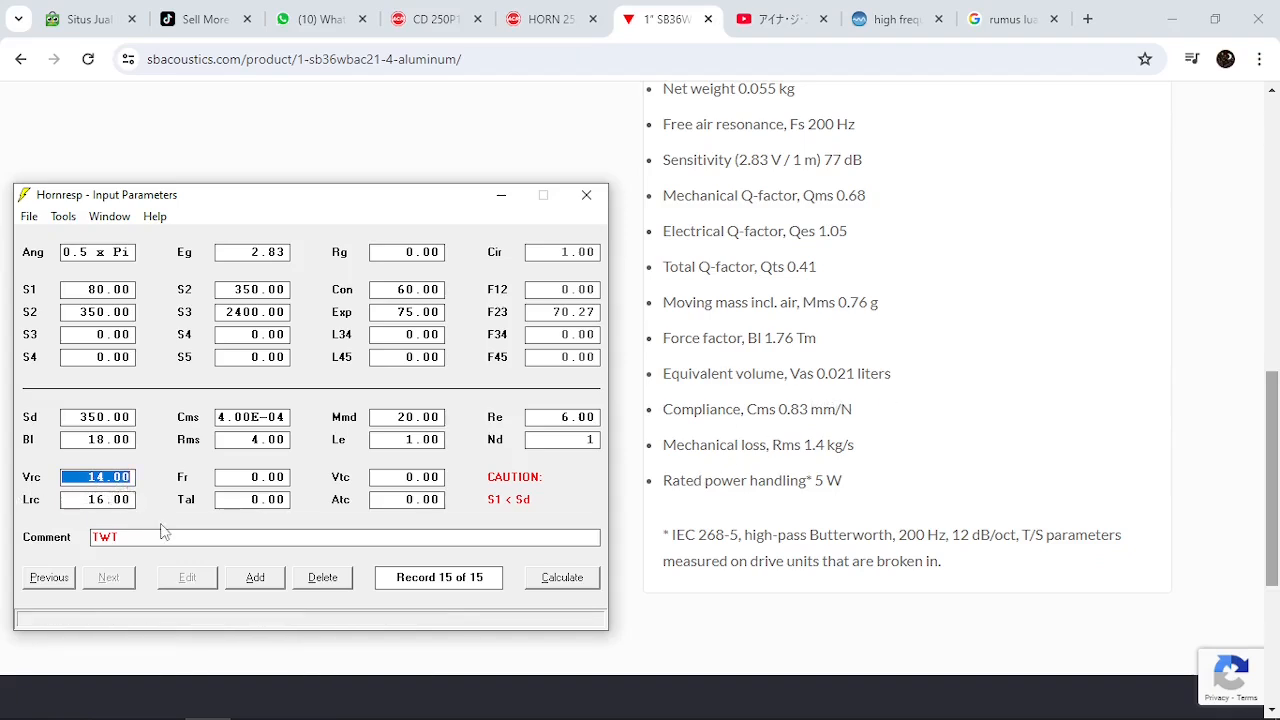
type("0.02")
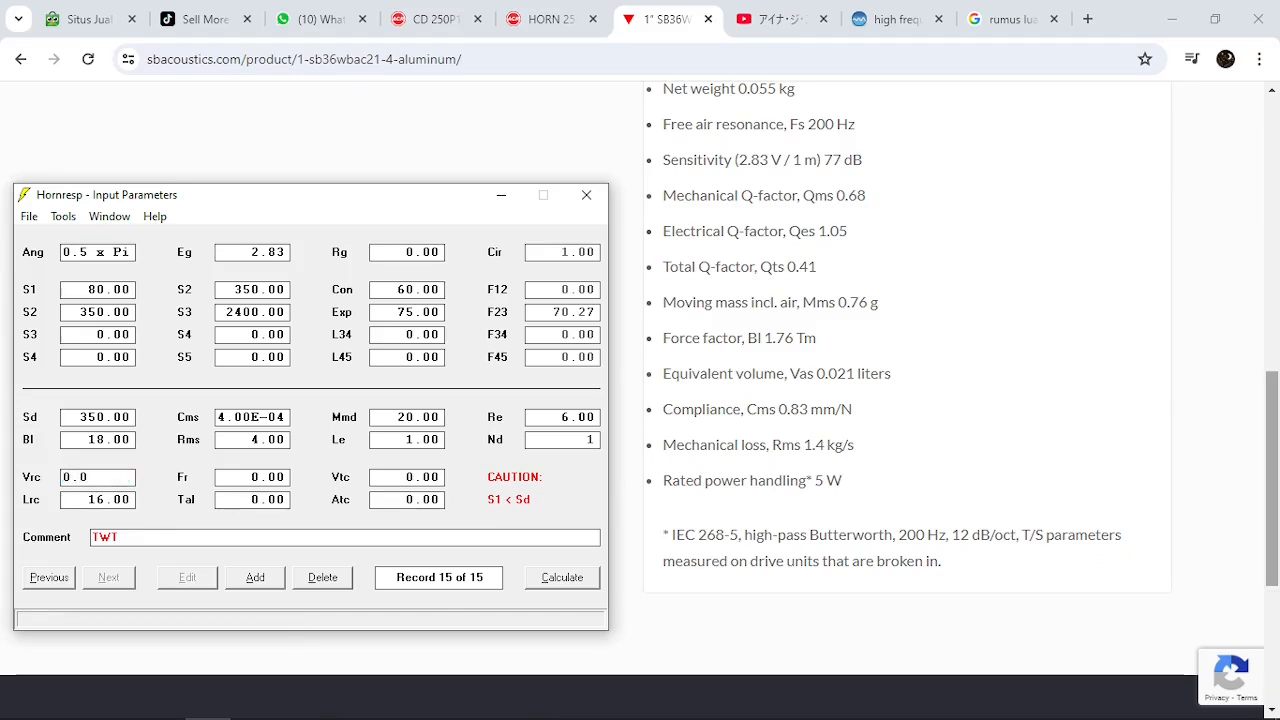
left_click(160, 515)
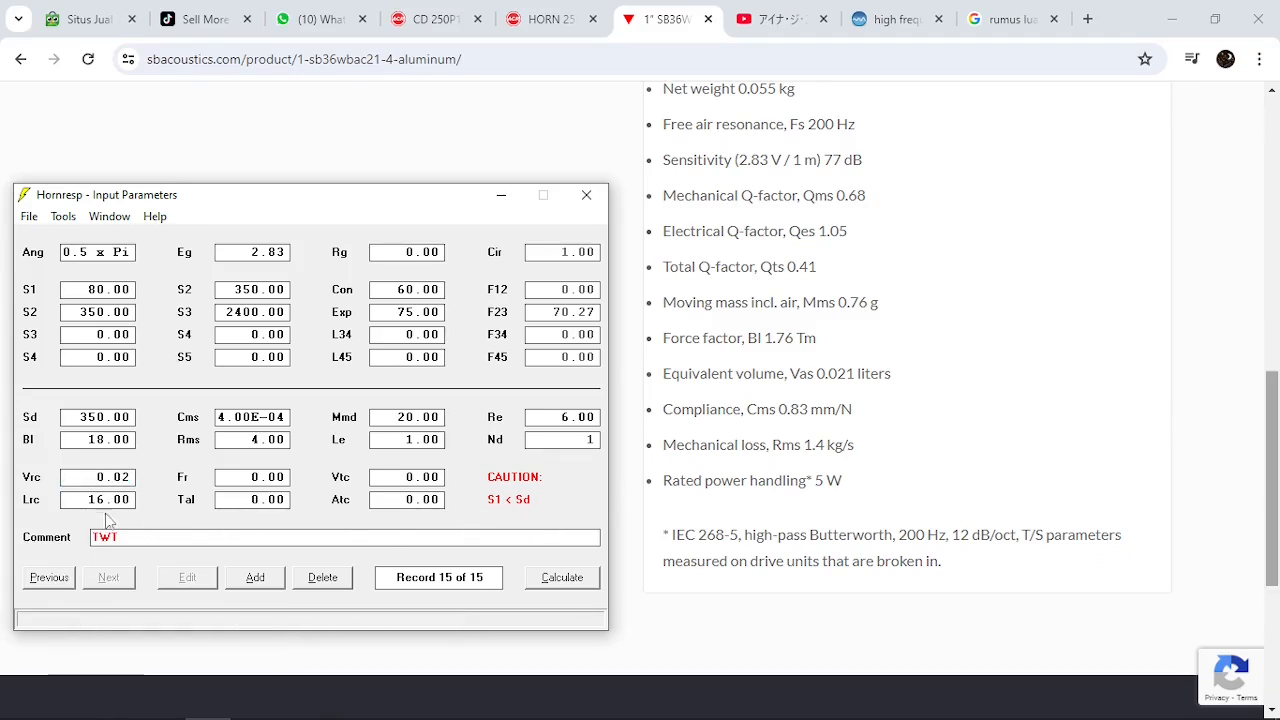
Return to the SB Acoustics page and display the driver's dimension drawing to examine its depth measurements
left_click(1174, 420)
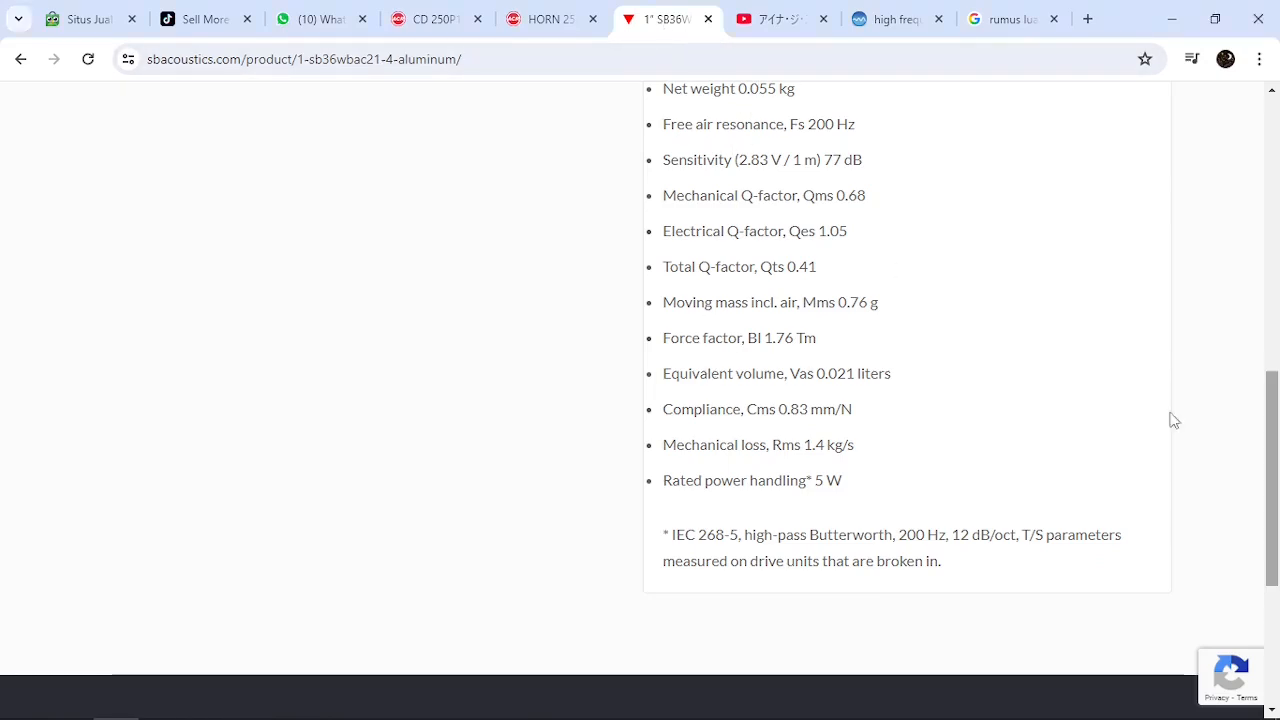
scroll(1277, 500, "up", 7)
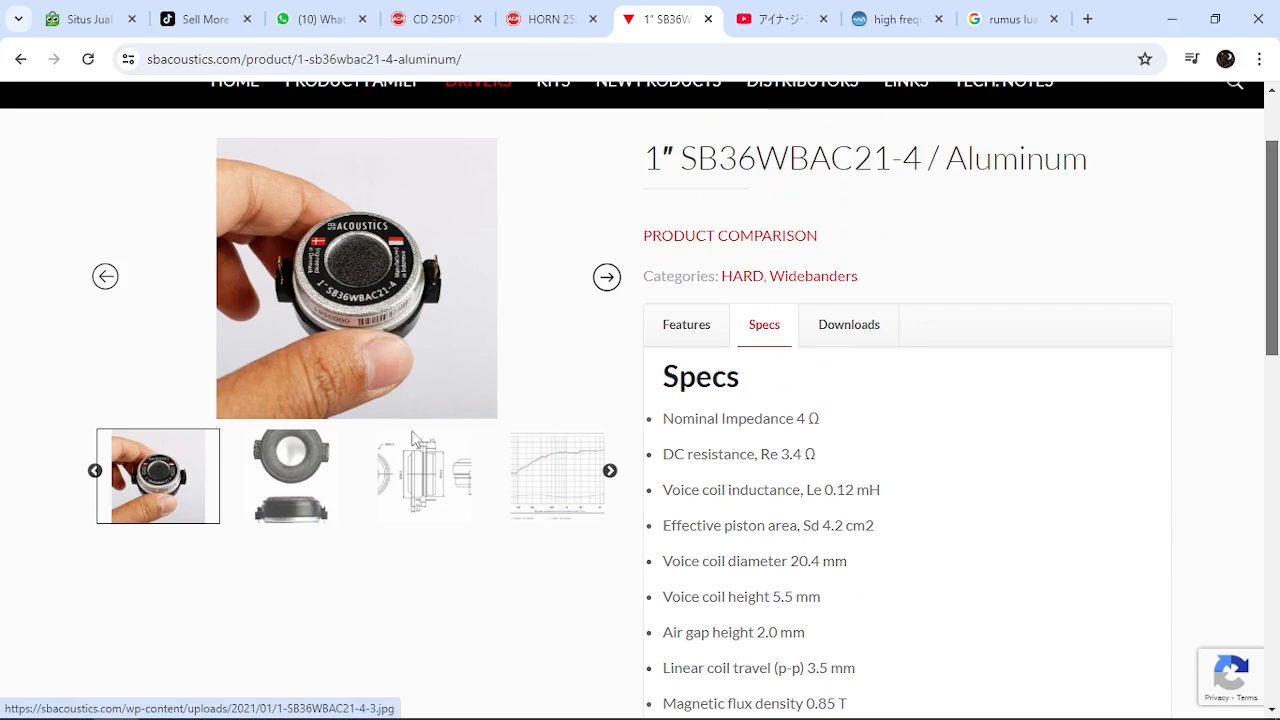
left_click(425, 490)
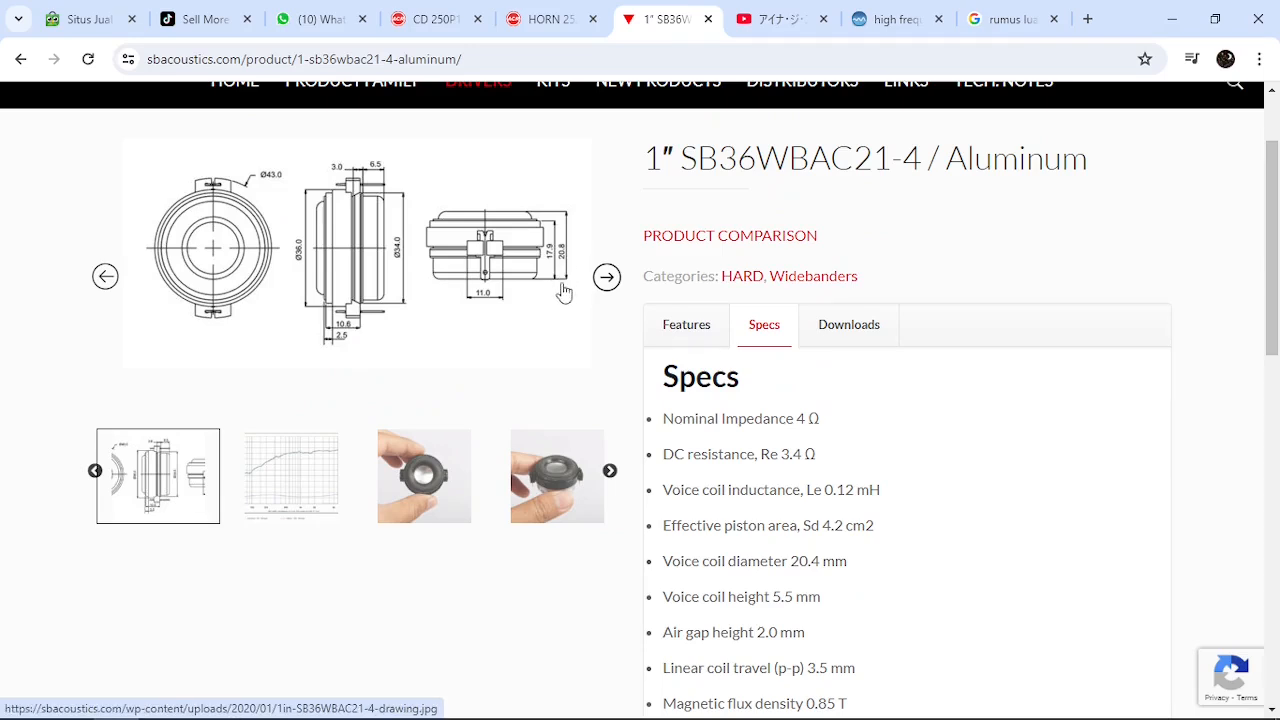
Switch to Hornresp and set the closed rear chamber average length Lrc to 0.50 cm
mouse_move(457, 715)
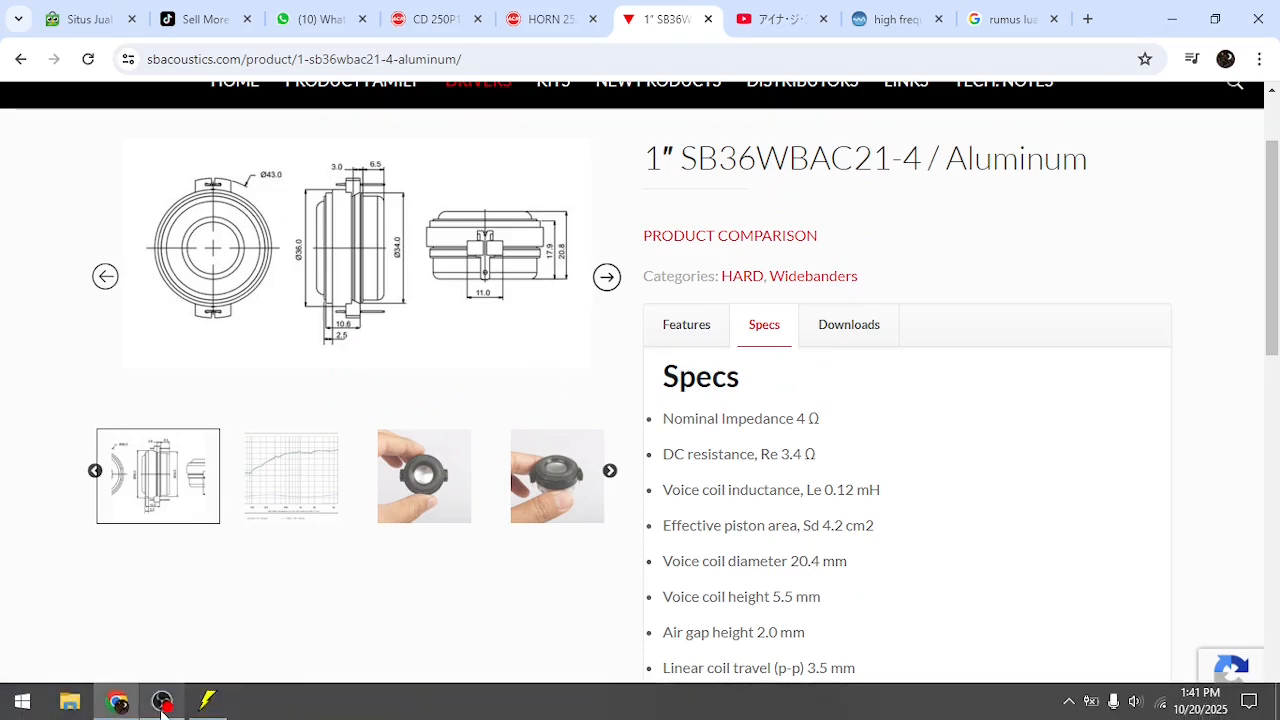
mouse_move(175, 708)
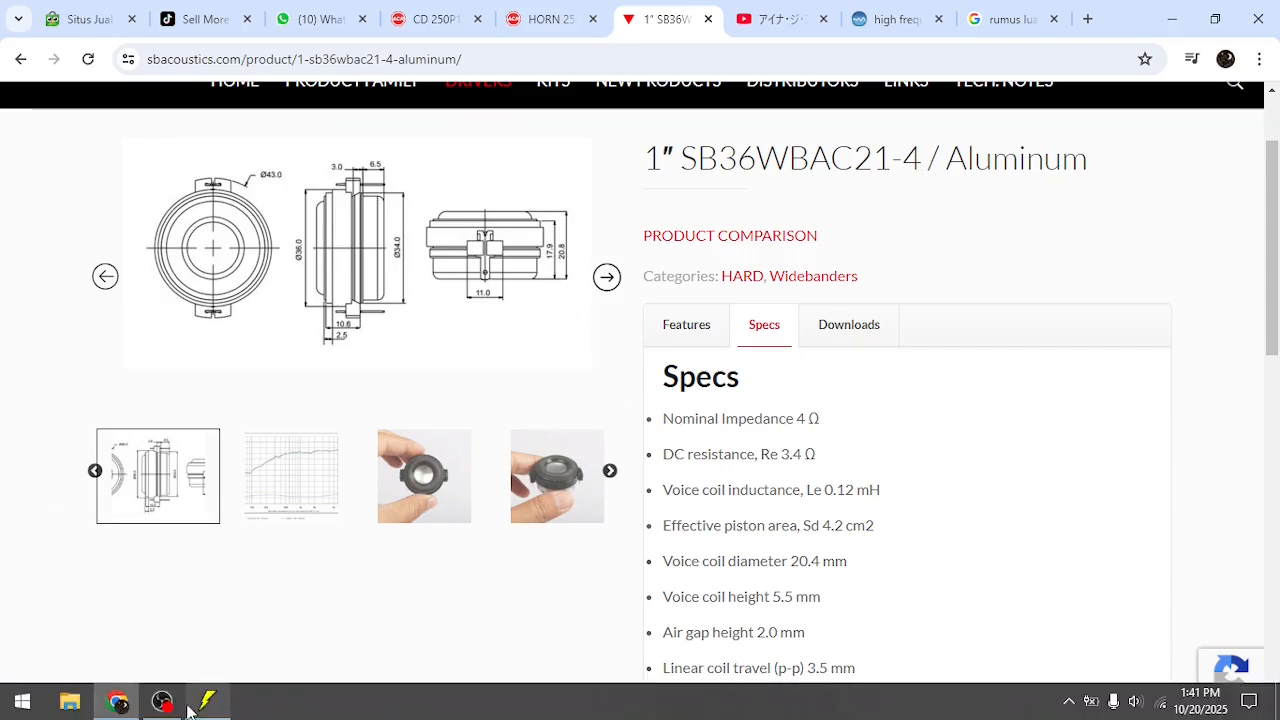
left_click(207, 700)
left_click(80, 503)
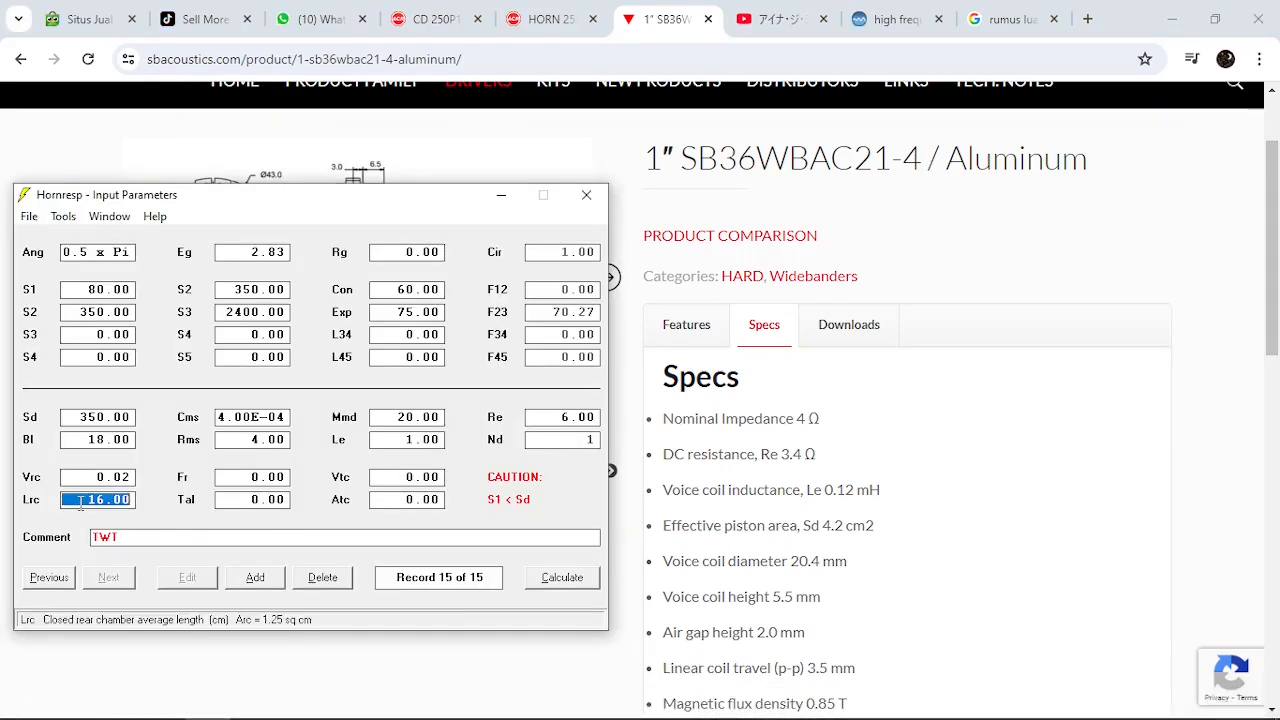
type("0.5")
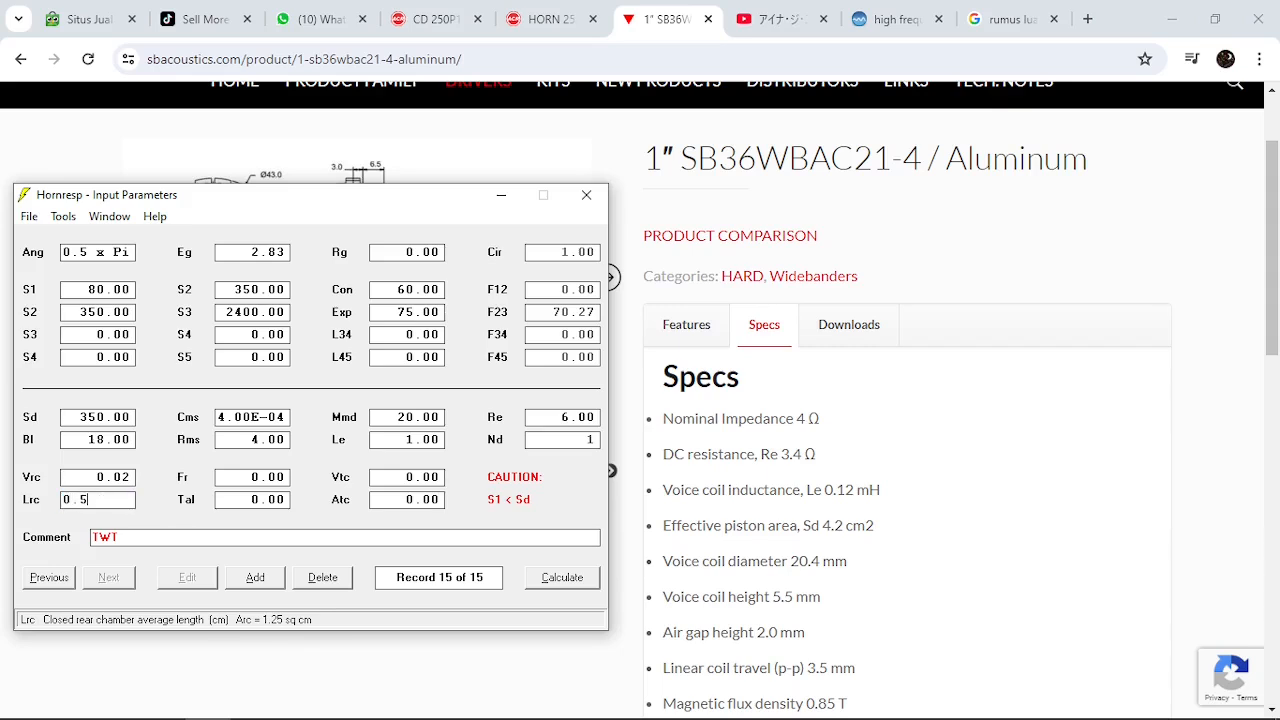
key("Return")
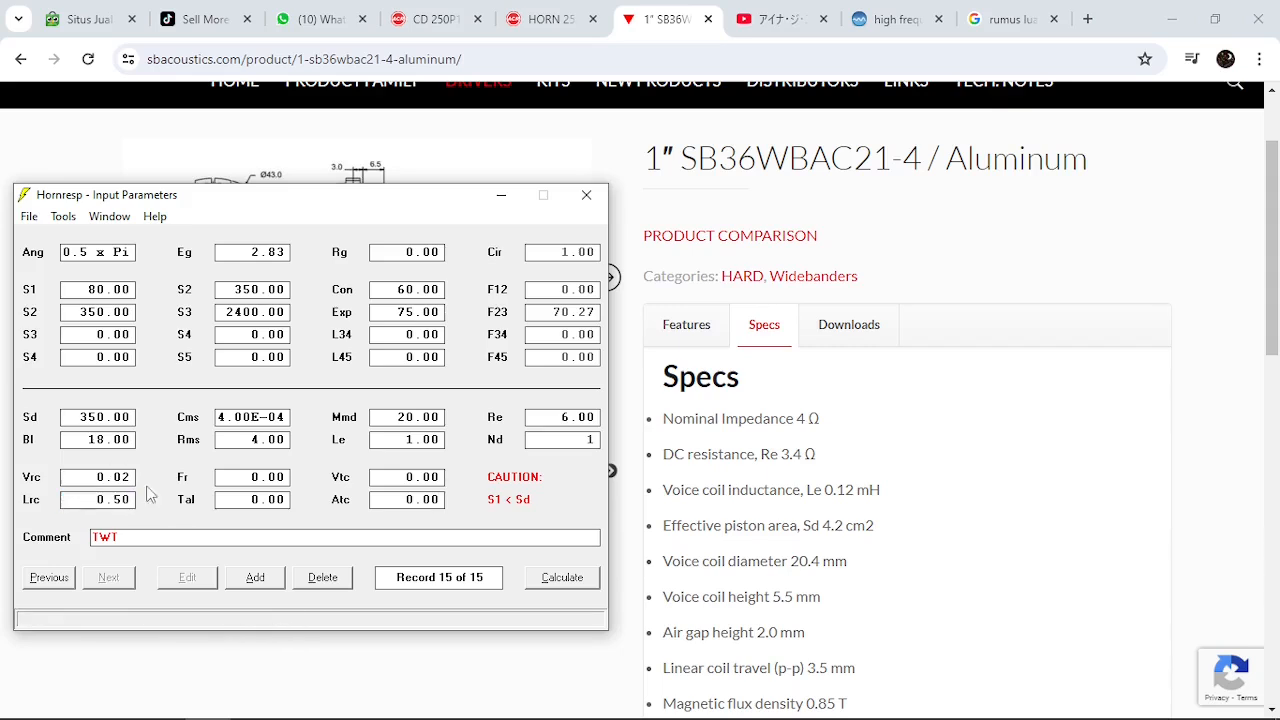
left_click_drag(383, 203, 444, 194)
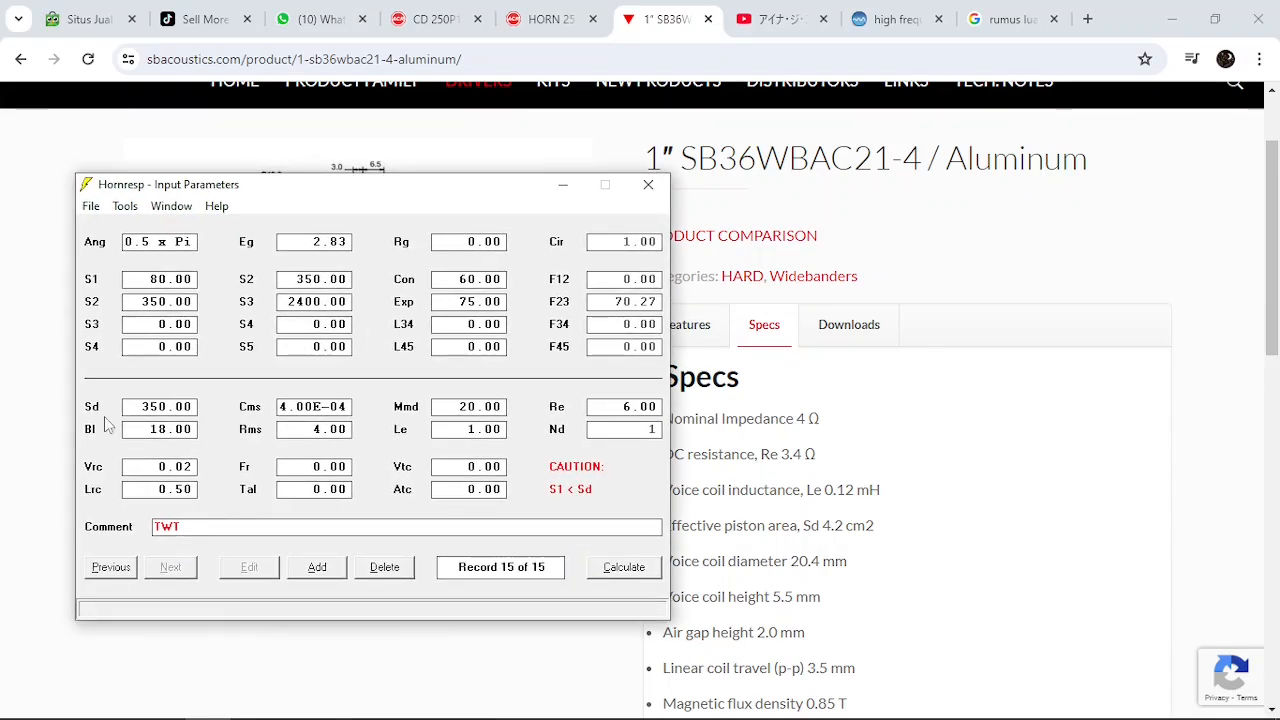
double_click(145, 406)
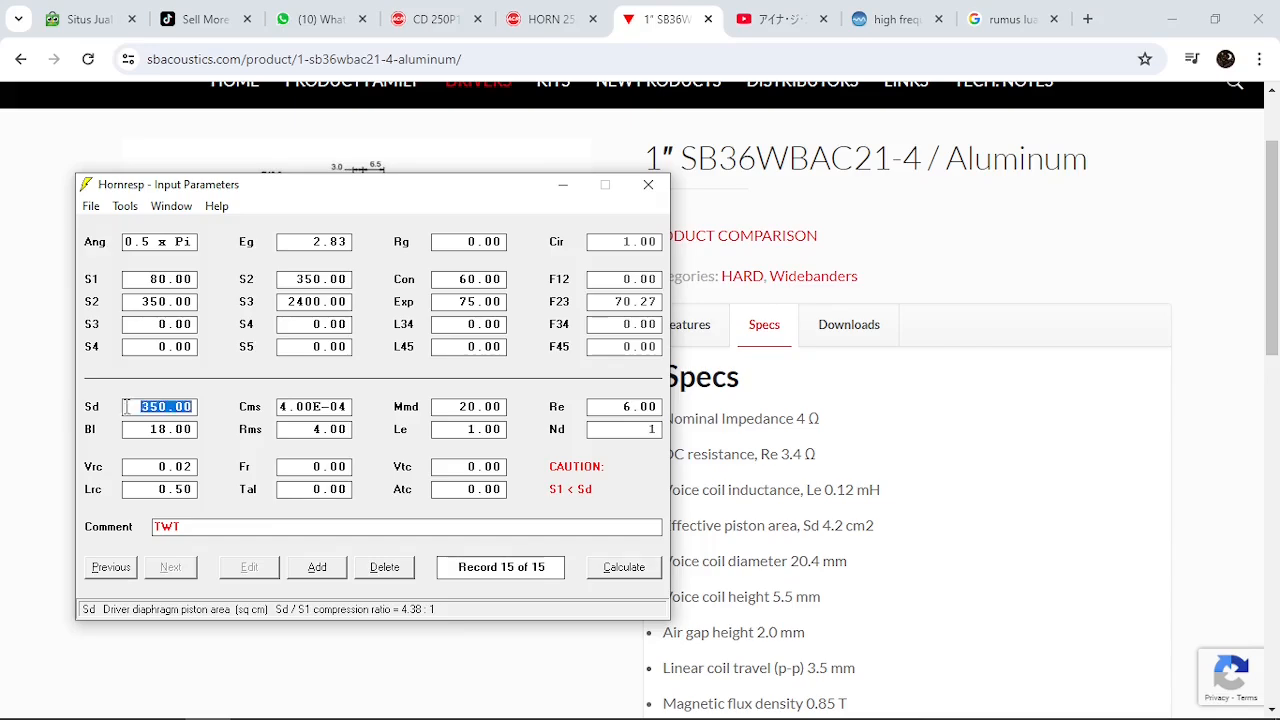
left_click_drag(738, 166, 865, 210)
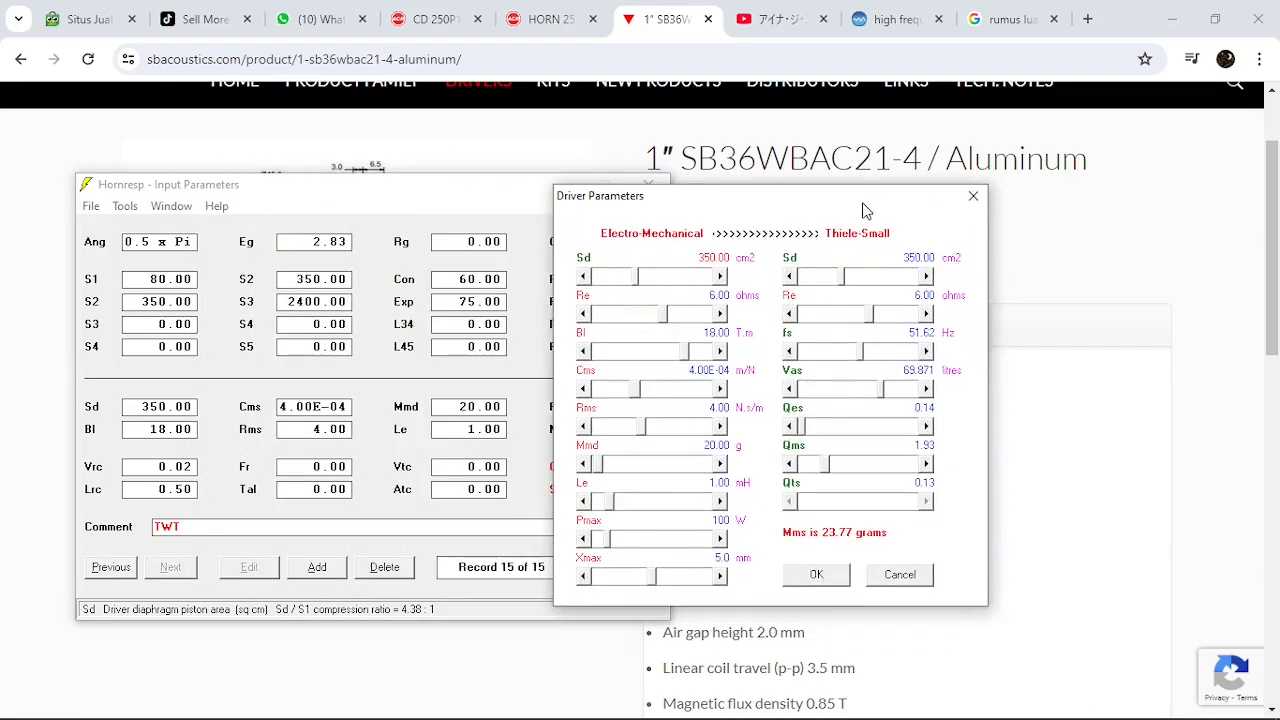
left_click(974, 197)
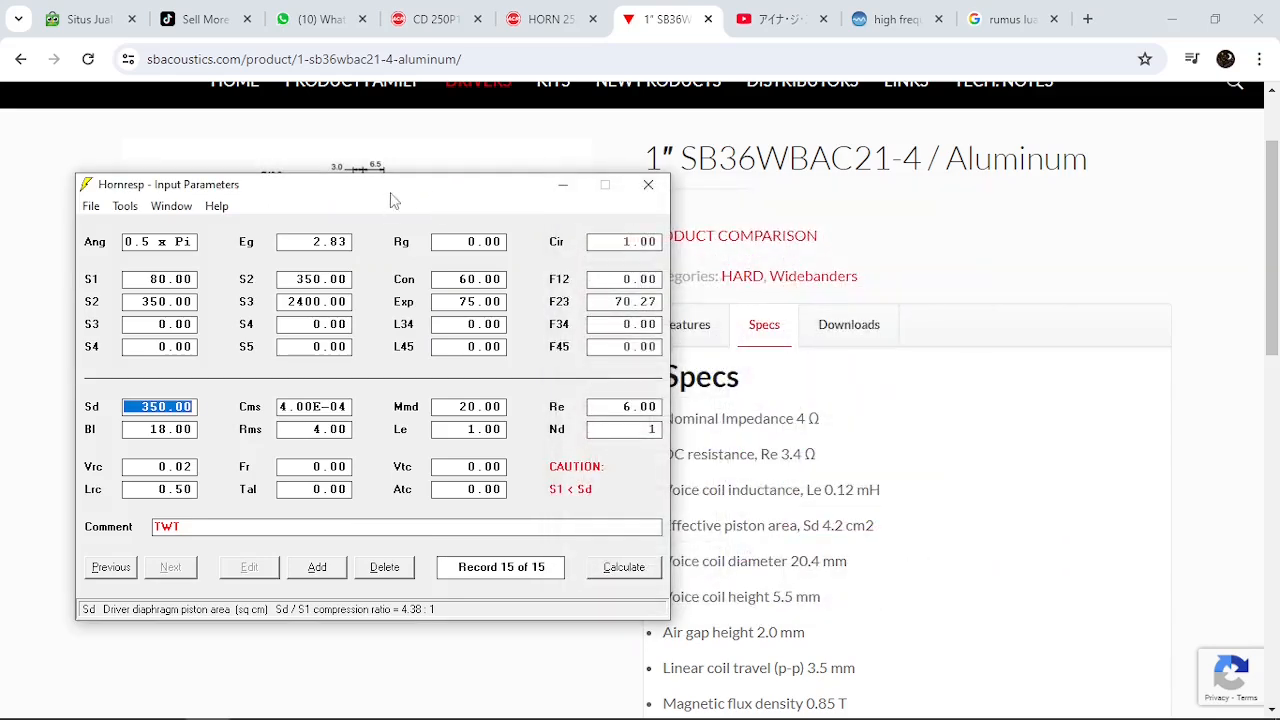
left_click_drag(393, 200, 335, 212)
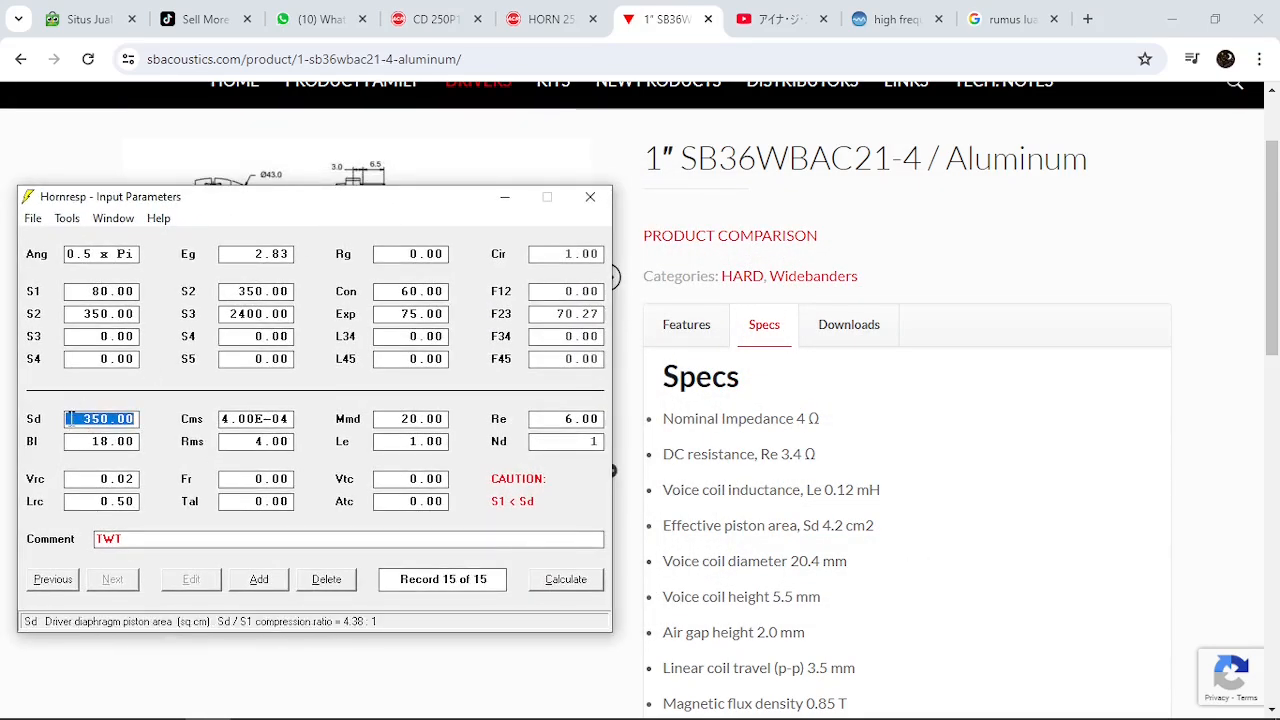
Open the driver parameter editor from the Sd value and bring the SB Acoustics spec list into view beside it
double_click(68, 418)
left_click_drag(730, 165, 473, 233)
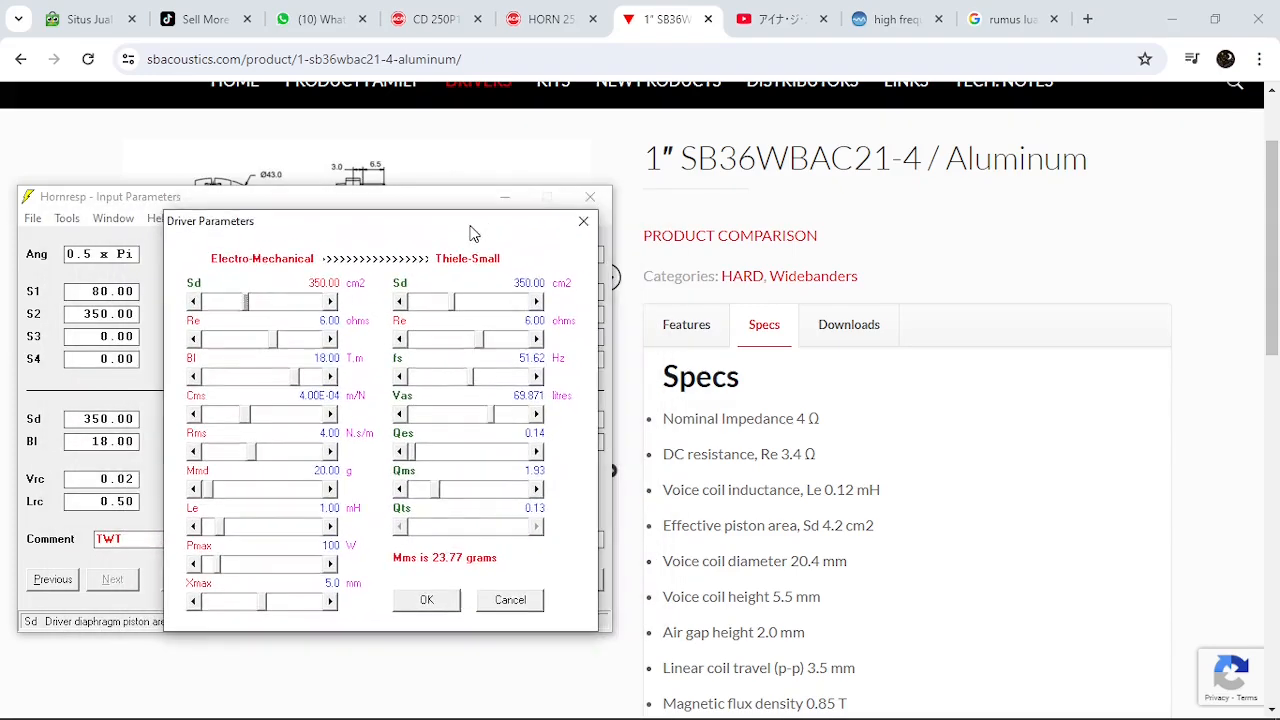
left_click(1270, 222)
scroll(895, 586, "down", 3)
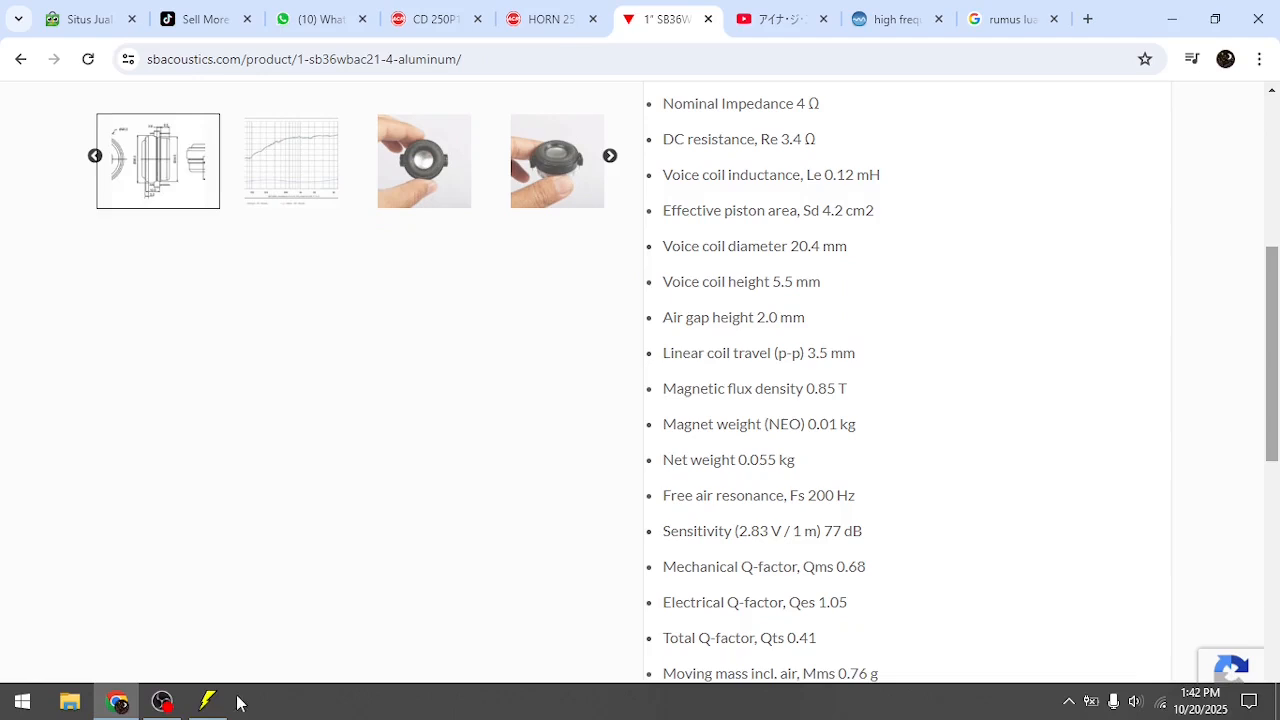
left_click(207, 702)
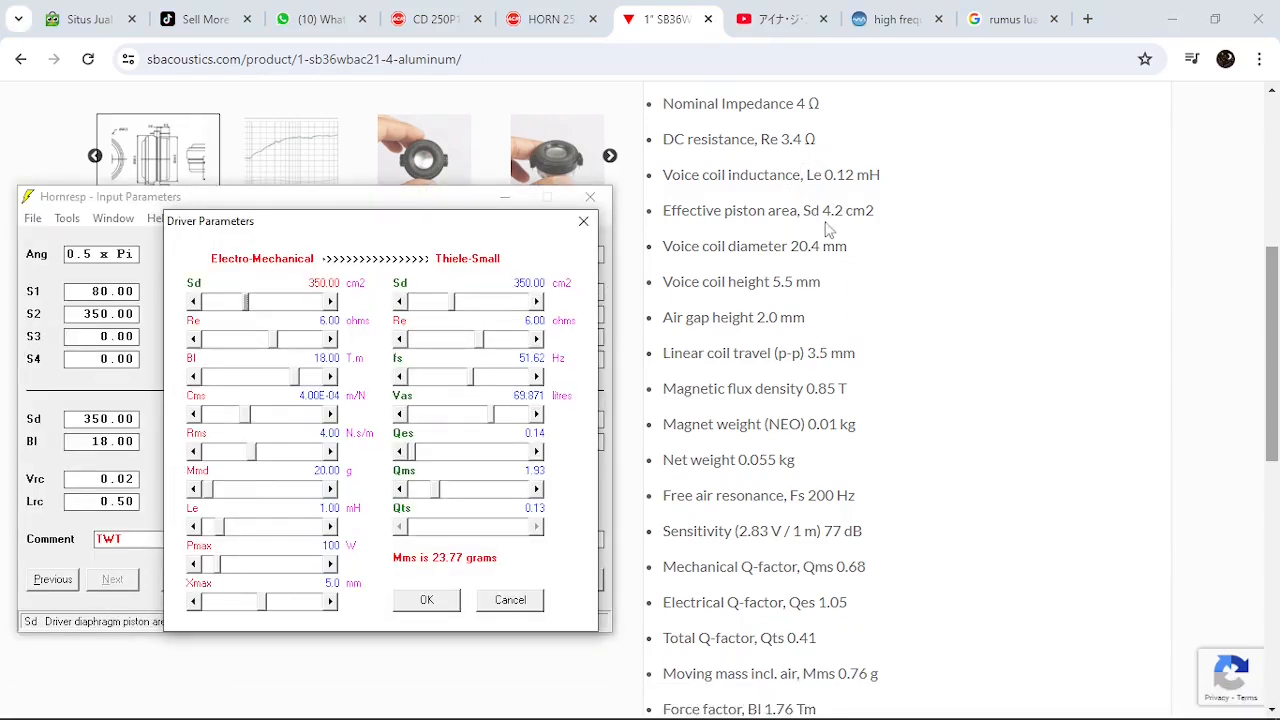
Set the driver's piston area Sd to 6.00 cm2 and its DC resistance Re to 4.00 ohms
left_click(217, 303)
left_click(216, 303)
left_click(215, 303)
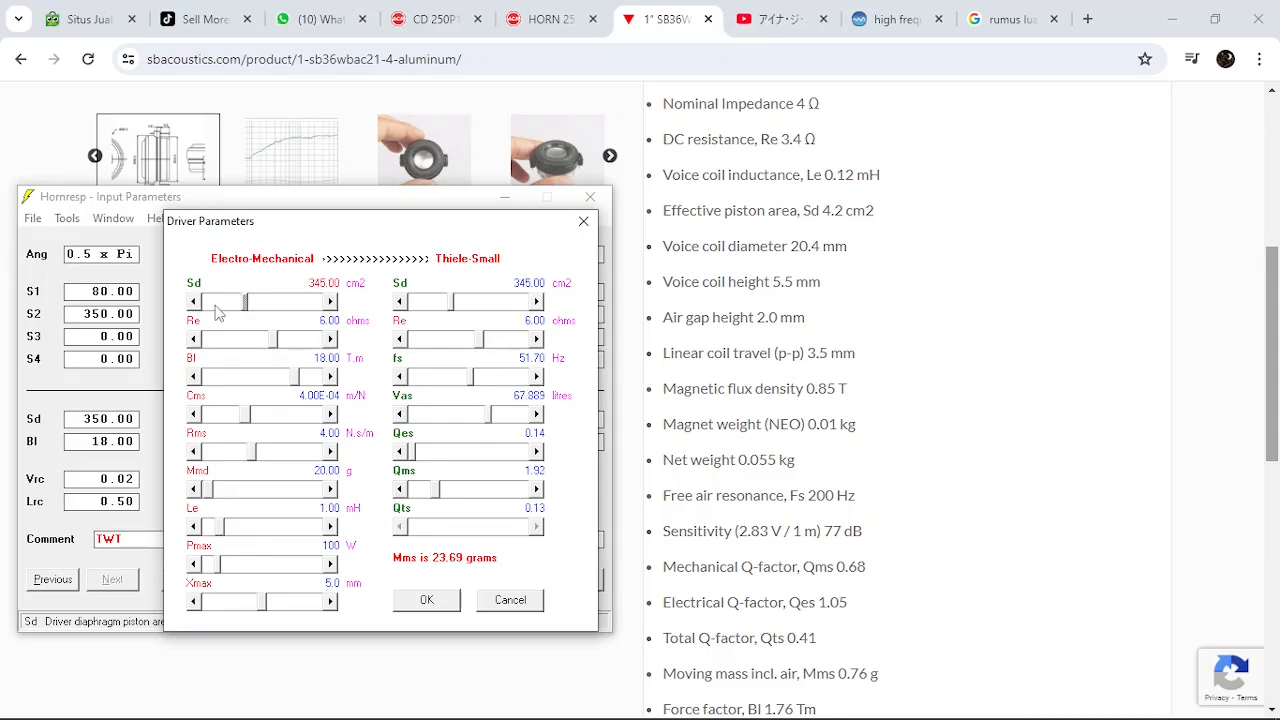
left_click(216, 305)
left_click(216, 305)
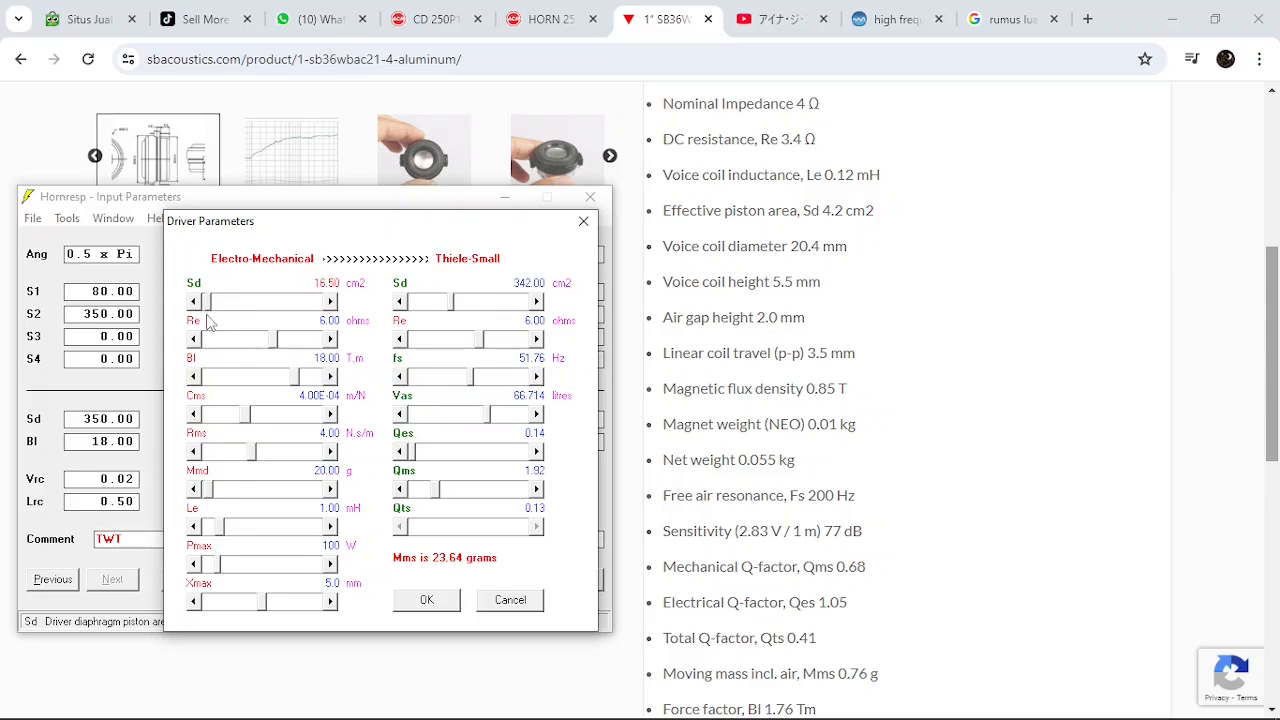
left_click_drag(206, 317, 206, 317)
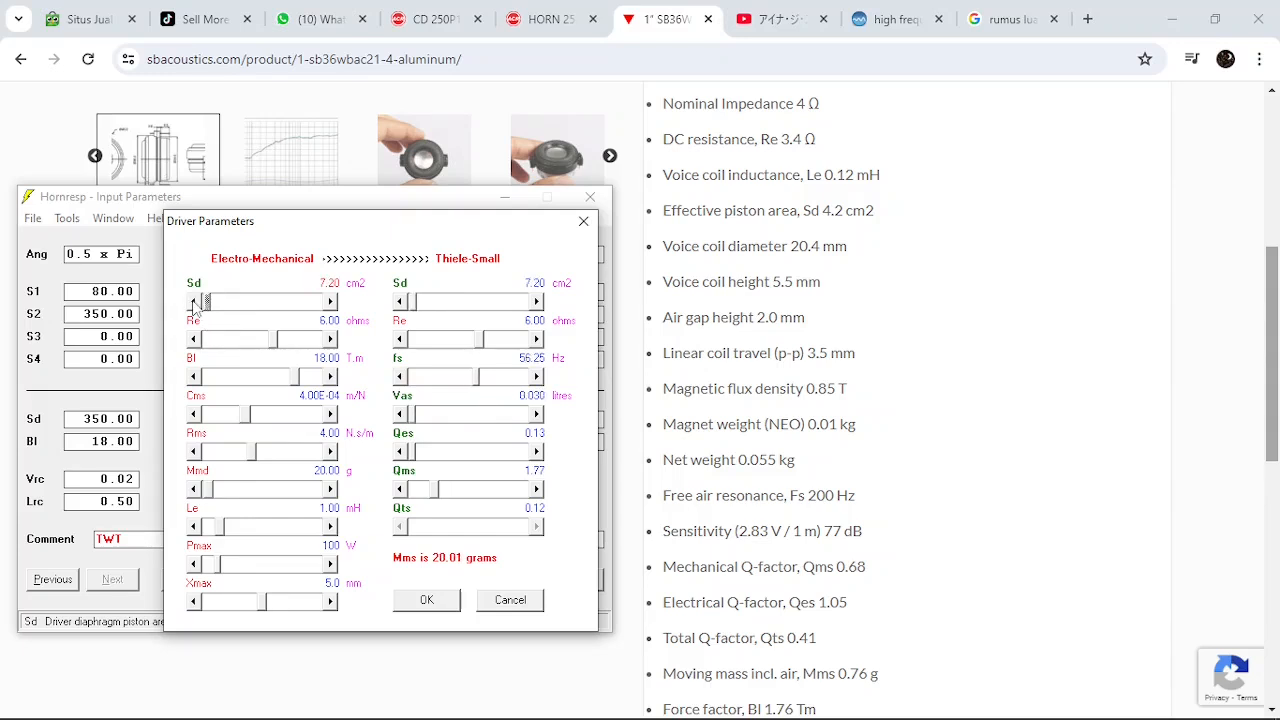
left_click(194, 302)
left_click(194, 302)
left_click(194, 302)
left_click(194, 302)
left_click(194, 303)
left_click(194, 303)
left_click(229, 340)
left_click(229, 340)
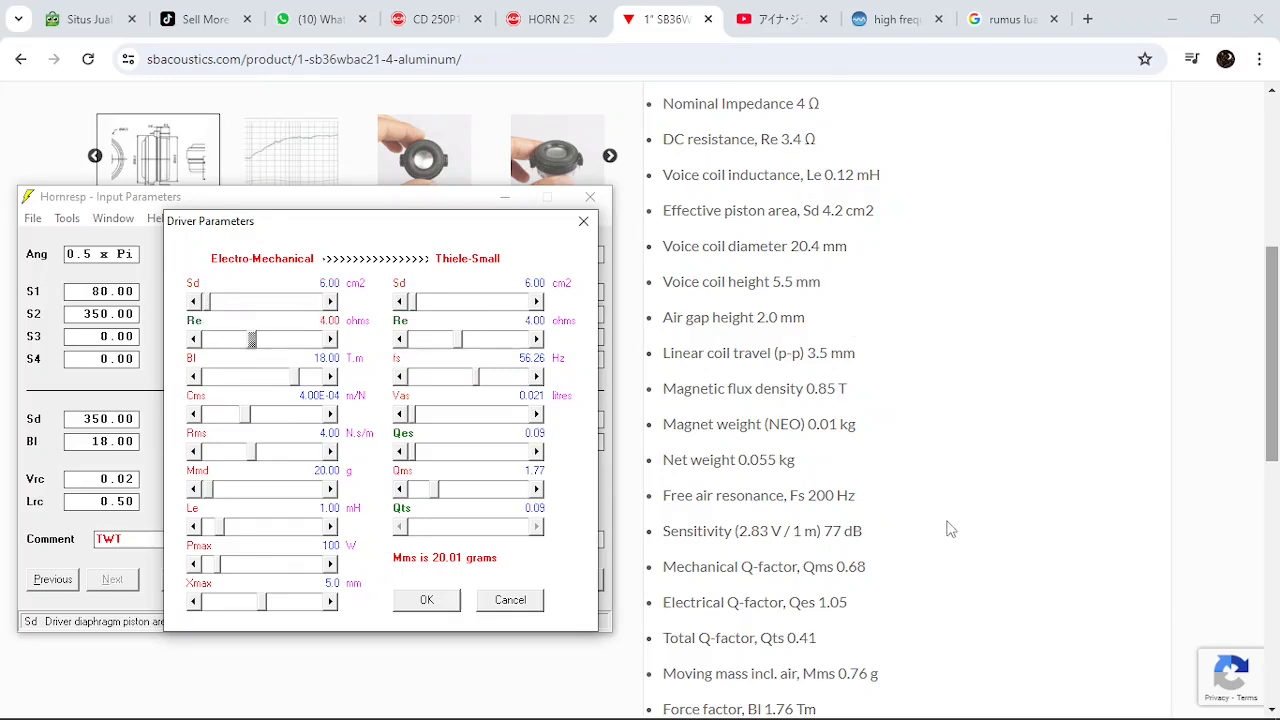
Consult the SB Acoustics force factor and compliance specs, then set Bl to 1.80 T.m and Cms to 8.40E-04 m/N
left_click_drag(1272, 345, 1265, 419)
left_click(204, 710)
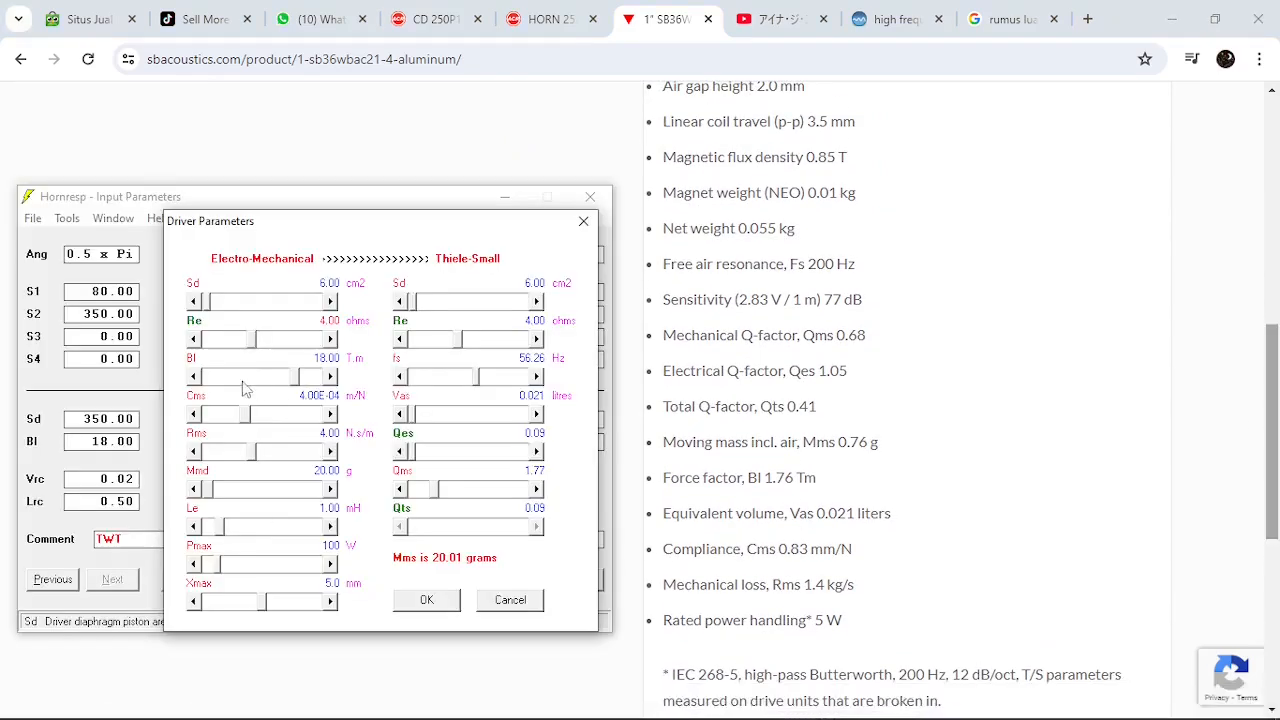
left_click(243, 379)
left_click_drag(284, 378, 204, 379)
left_click(284, 380)
left_click(234, 379)
left_click(278, 378)
left_click(331, 377)
left_click(331, 377)
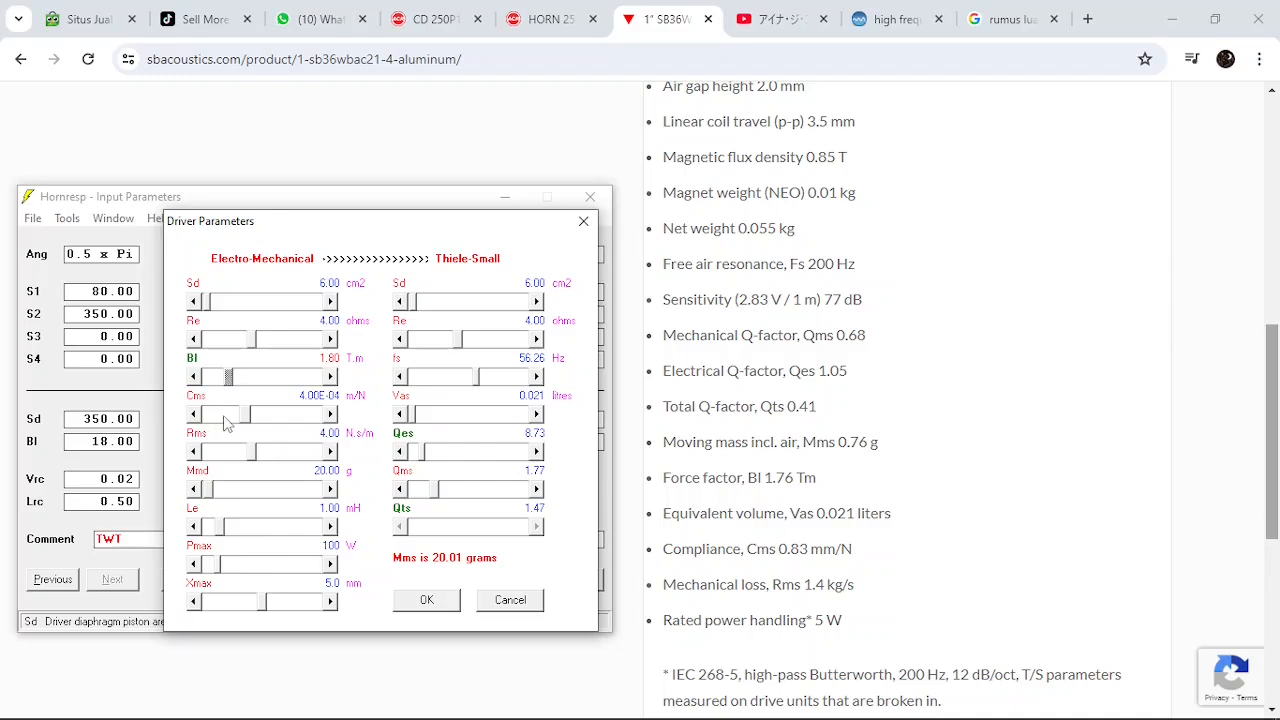
left_click_drag(253, 422, 336, 422)
left_click(333, 415)
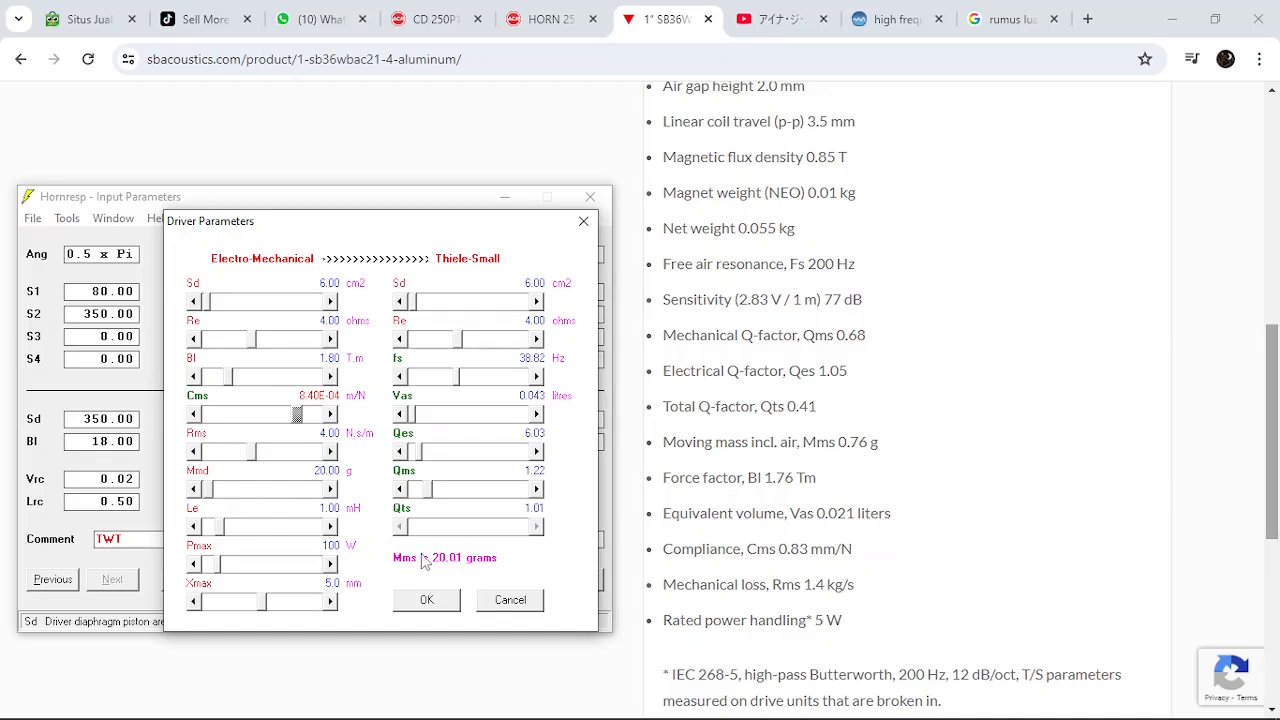
Set the driver's diaphragm moving mass Mmd to 0.70 g
left_click(194, 489)
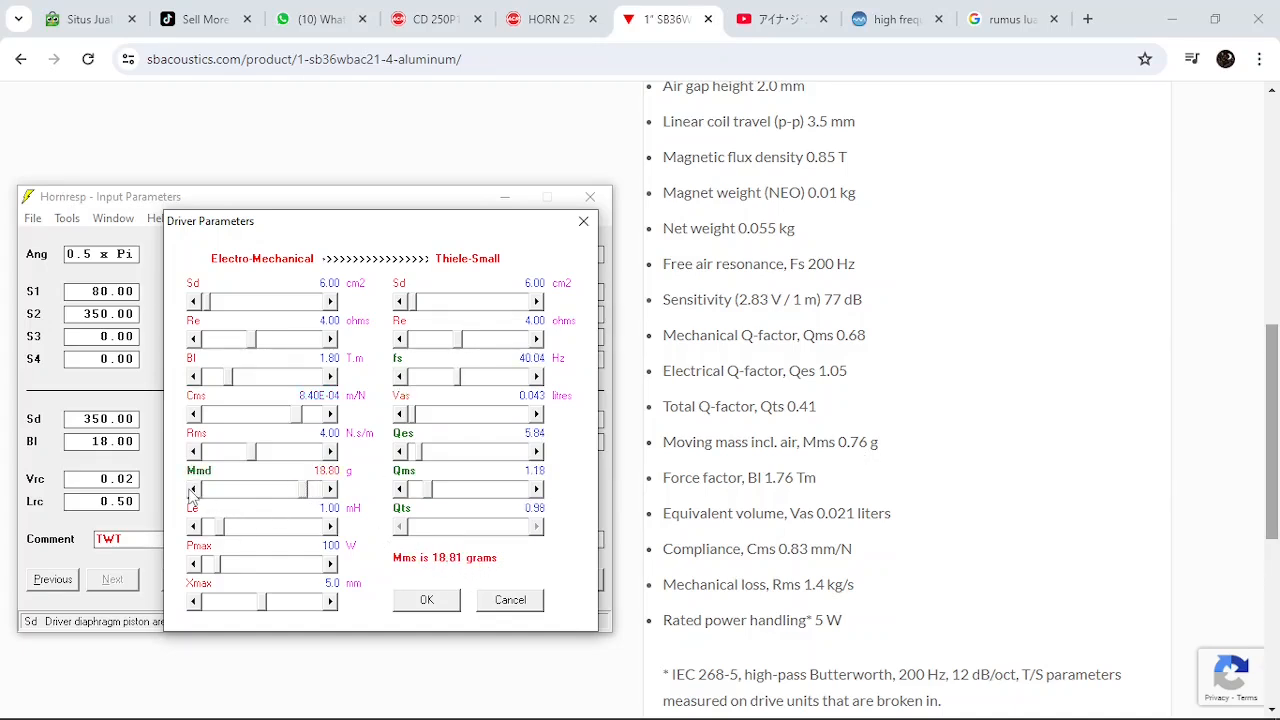
left_click(192, 489)
left_click(192, 489)
left_click(190, 490)
left_click(190, 490)
left_click(190, 490)
left_click(190, 490)
left_click(190, 490)
left_click(190, 490)
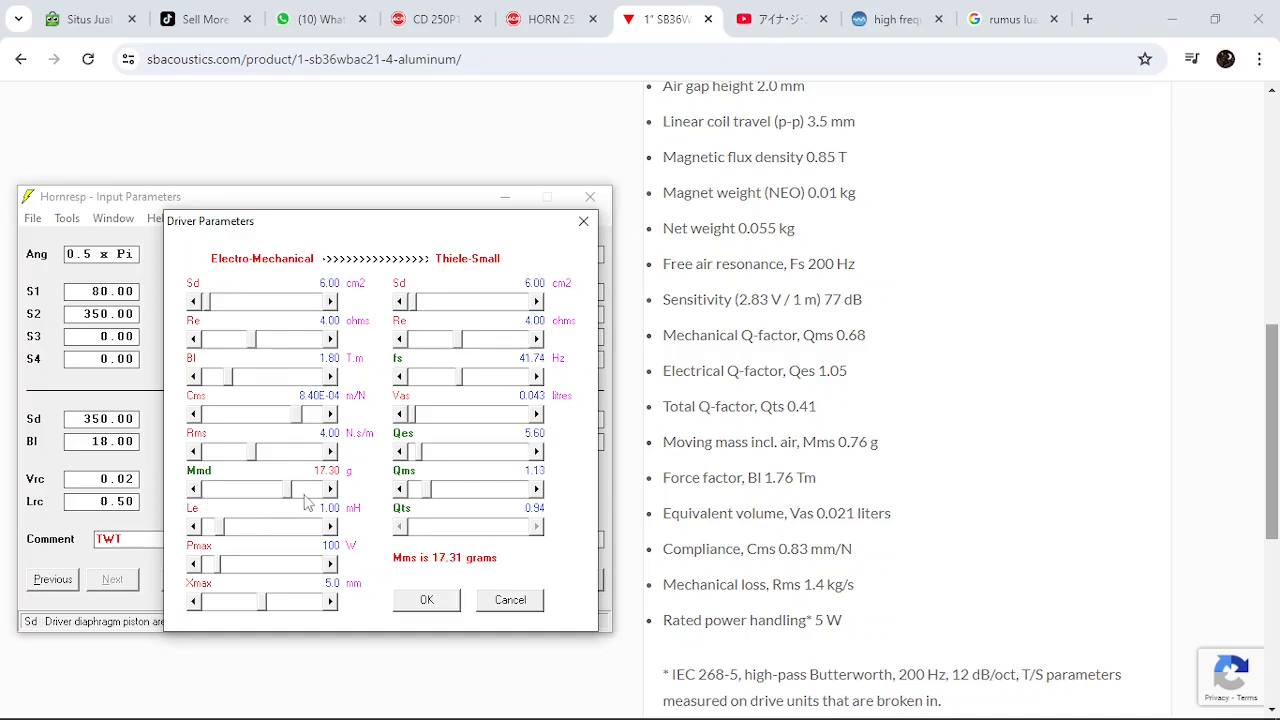
left_click_drag(288, 491, 189, 503)
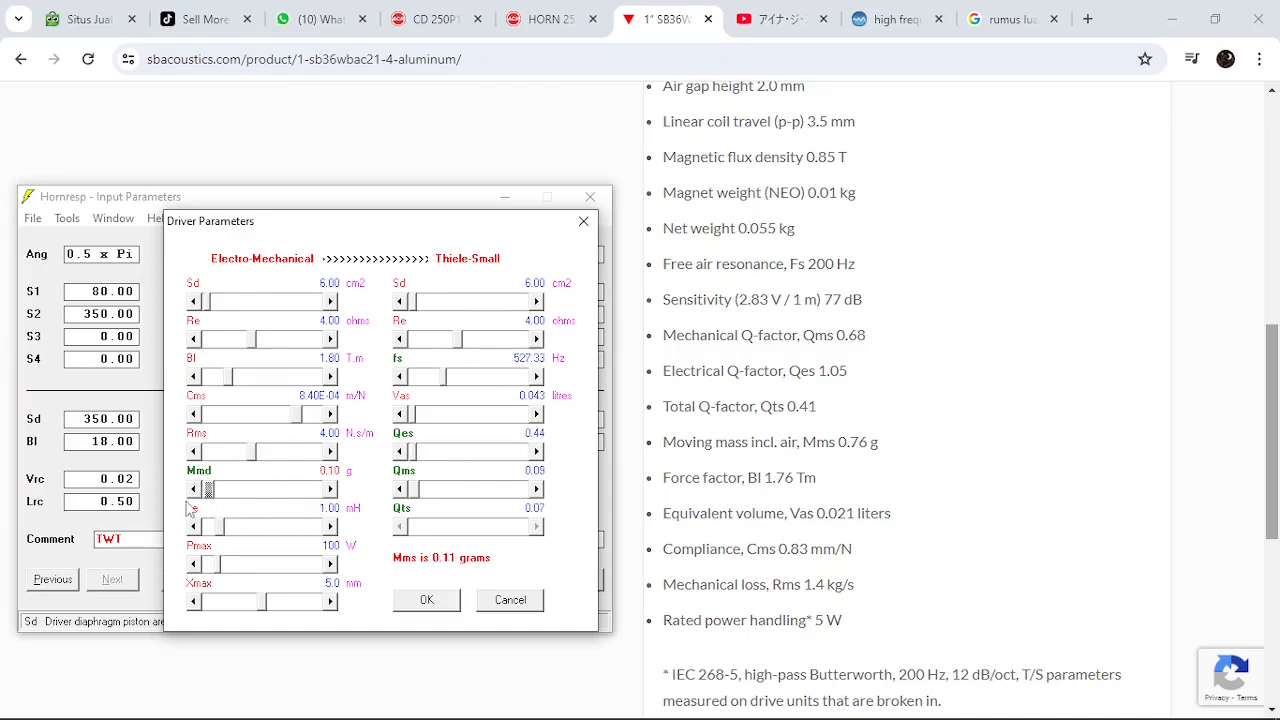
left_click(330, 490)
left_click(330, 490)
left_click(330, 490)
left_click(330, 490)
left_click(330, 490)
left_click(330, 490)
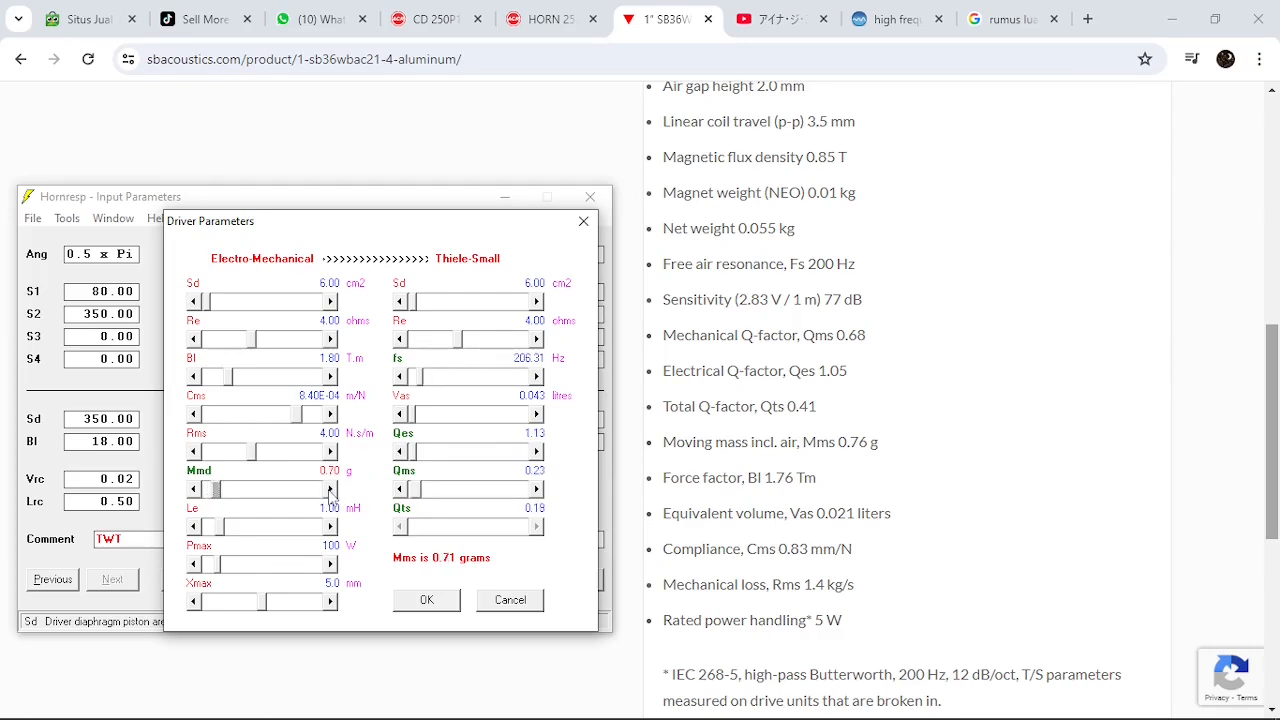
left_click(330, 490)
left_click(197, 493)
Check the voice coil inductance on the SB Acoustics page, and in Hornresp set Le to 0.10 mH and Pmax to 10 W
left_click(1008, 492)
scroll(850, 276, "up", 3)
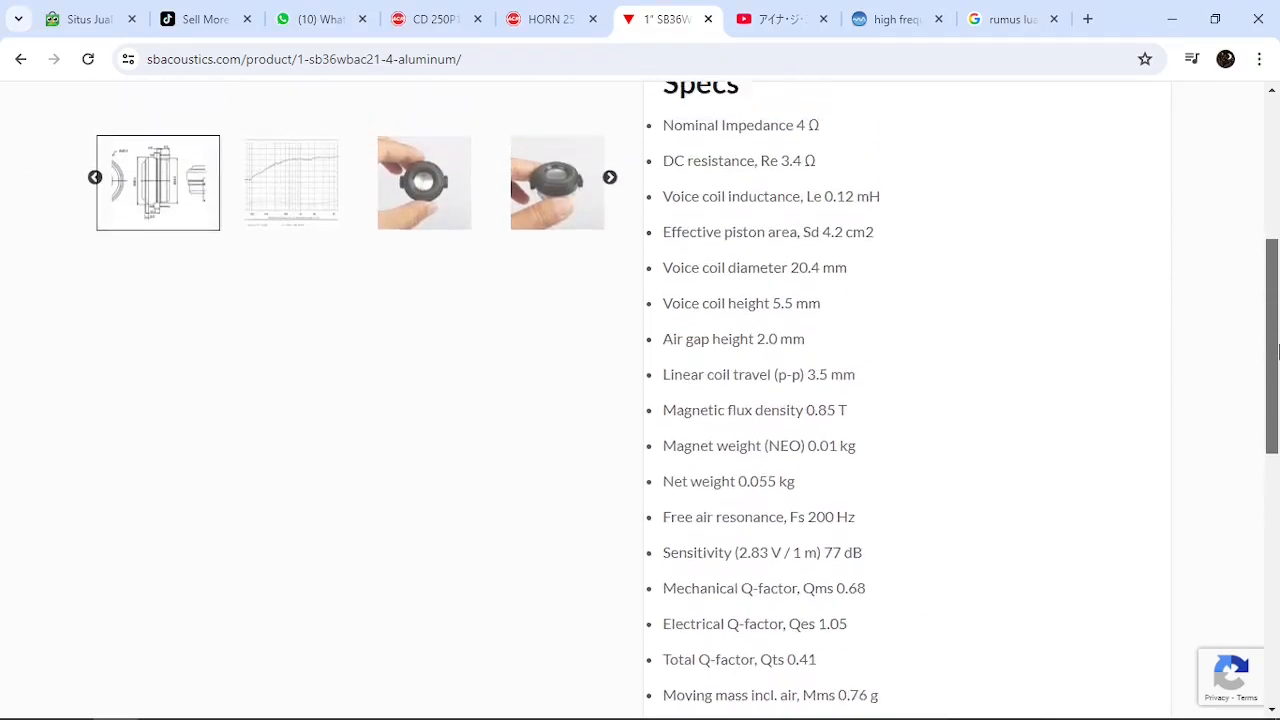
left_click(208, 702)
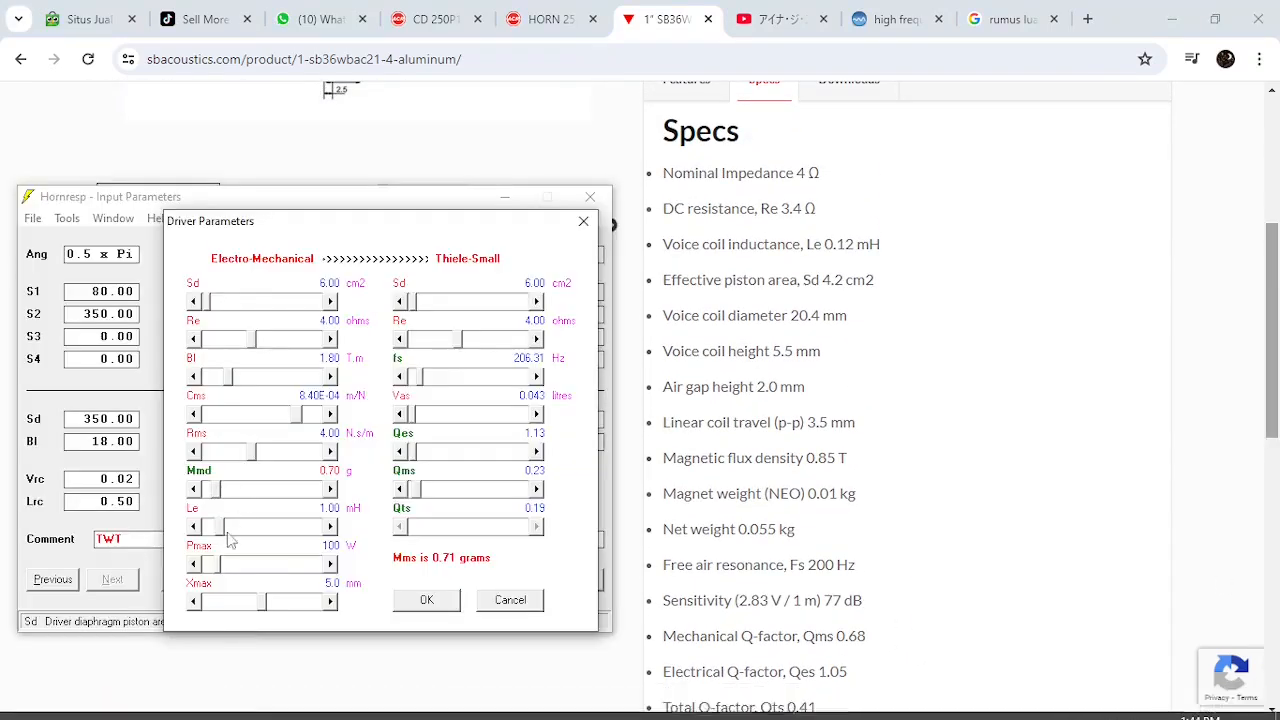
left_click(332, 526)
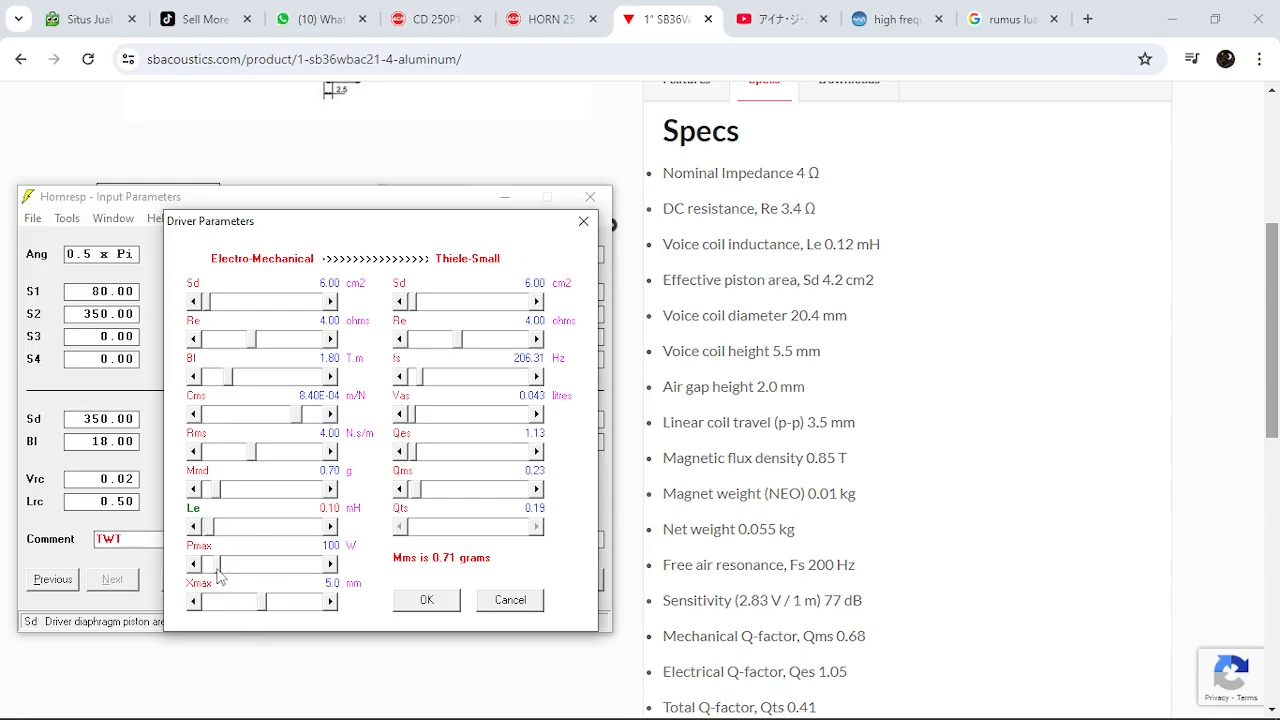
left_click_drag(217, 569, 158, 591)
left_click(281, 569)
Check the coil travel spec on the SB Acoustics page, and in Hornresp set Xmax to 0.1 mm
left_click_drag(1272, 357, 1258, 405)
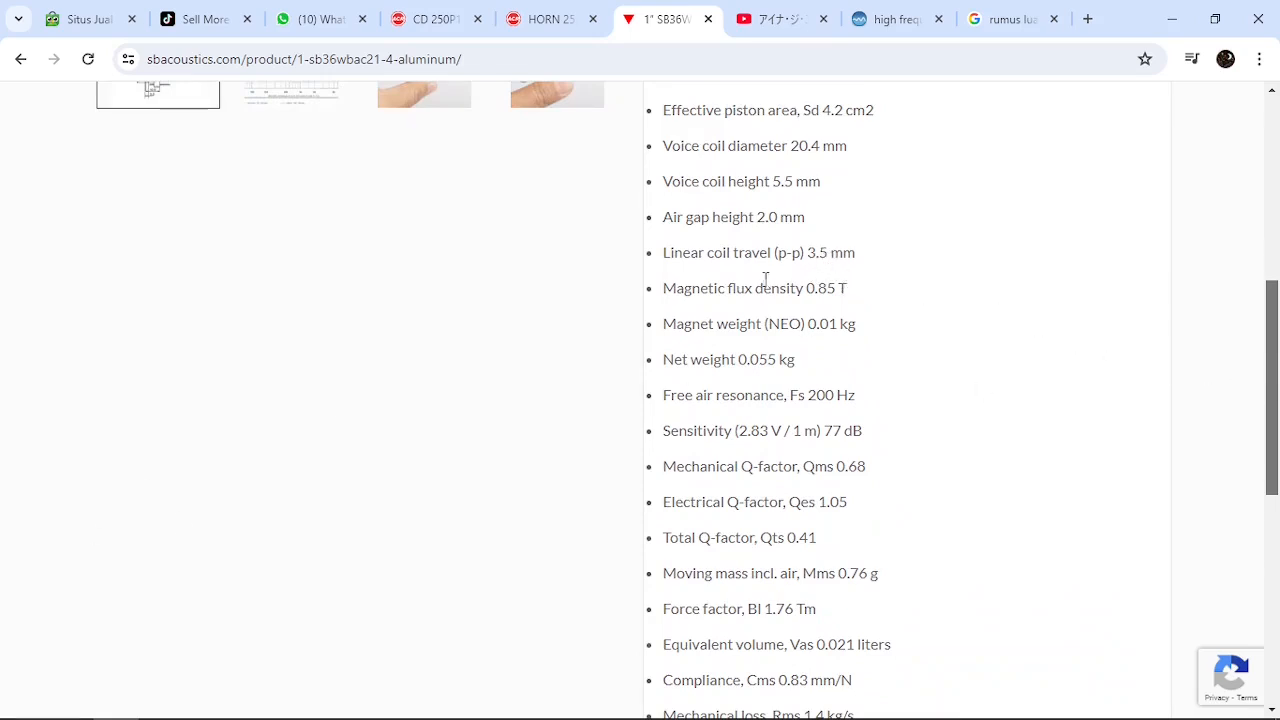
left_click(200, 700)
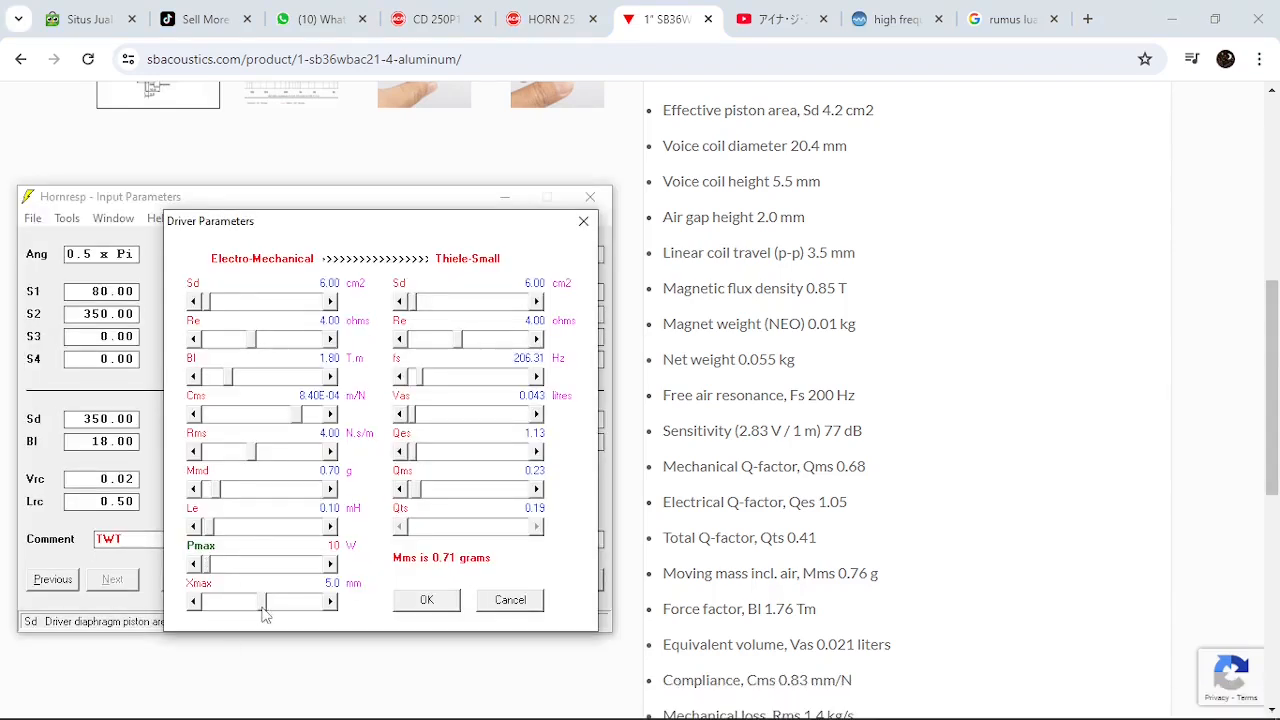
left_click_drag(259, 606, 209, 606)
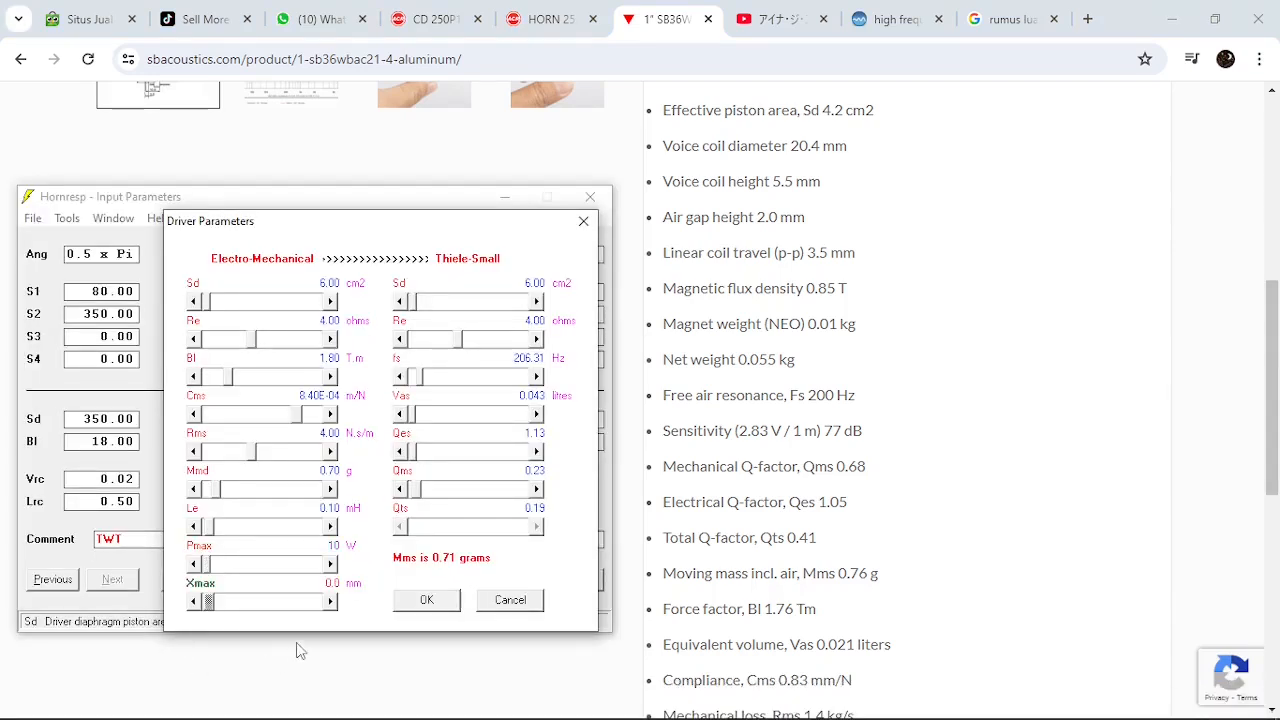
left_click(332, 602)
Using the mechanical loss on the SB Acoustics page, set Rms to 1.40 N.s/m in Hornresp and accept the driver parameters
left_click_drag(1275, 369, 1275, 428)
mouse_move(310, 690)
left_click(207, 700)
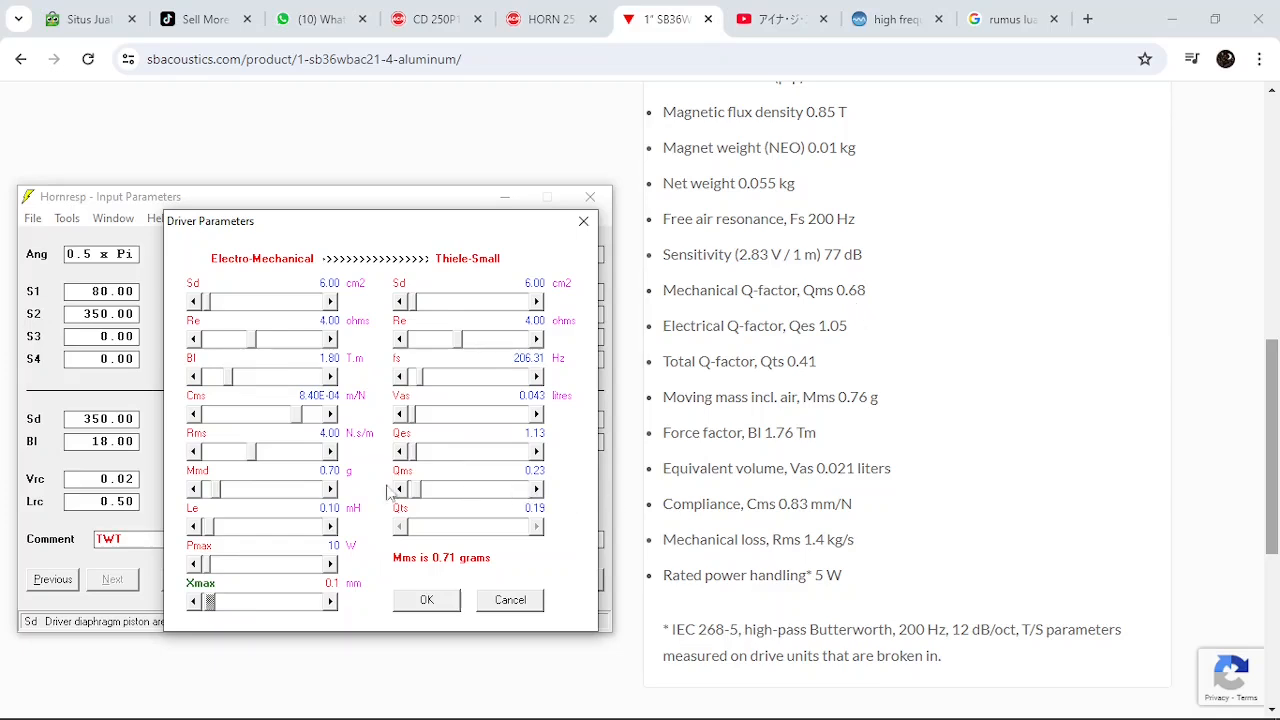
left_click(215, 453)
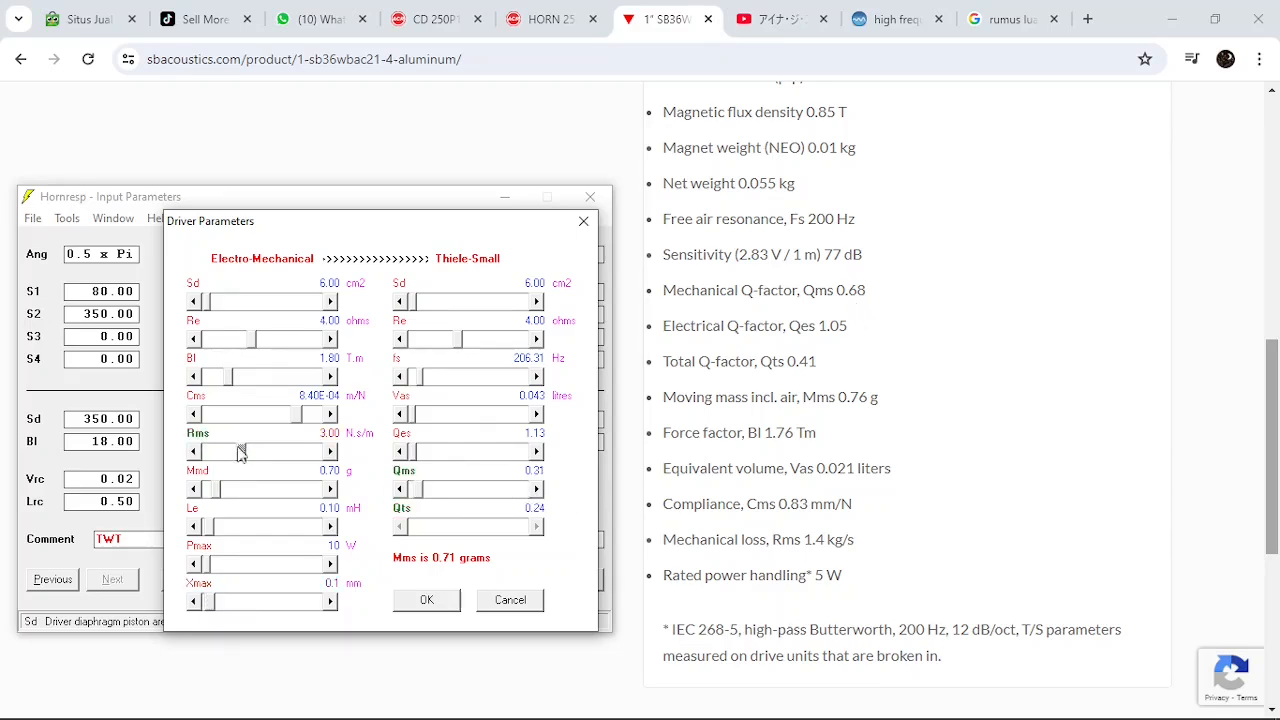
left_click(216, 455)
left_click(216, 455)
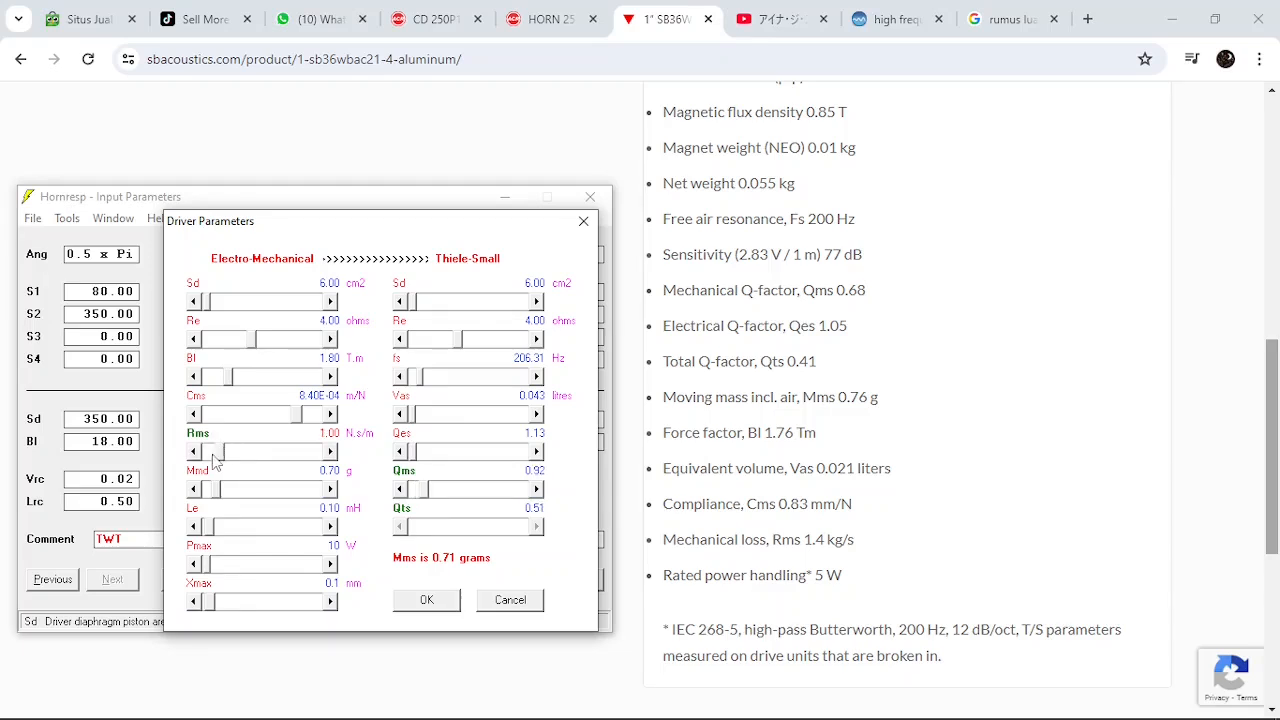
left_click(331, 452)
left_click(331, 452)
left_click_drag(1276, 480, 1267, 611)
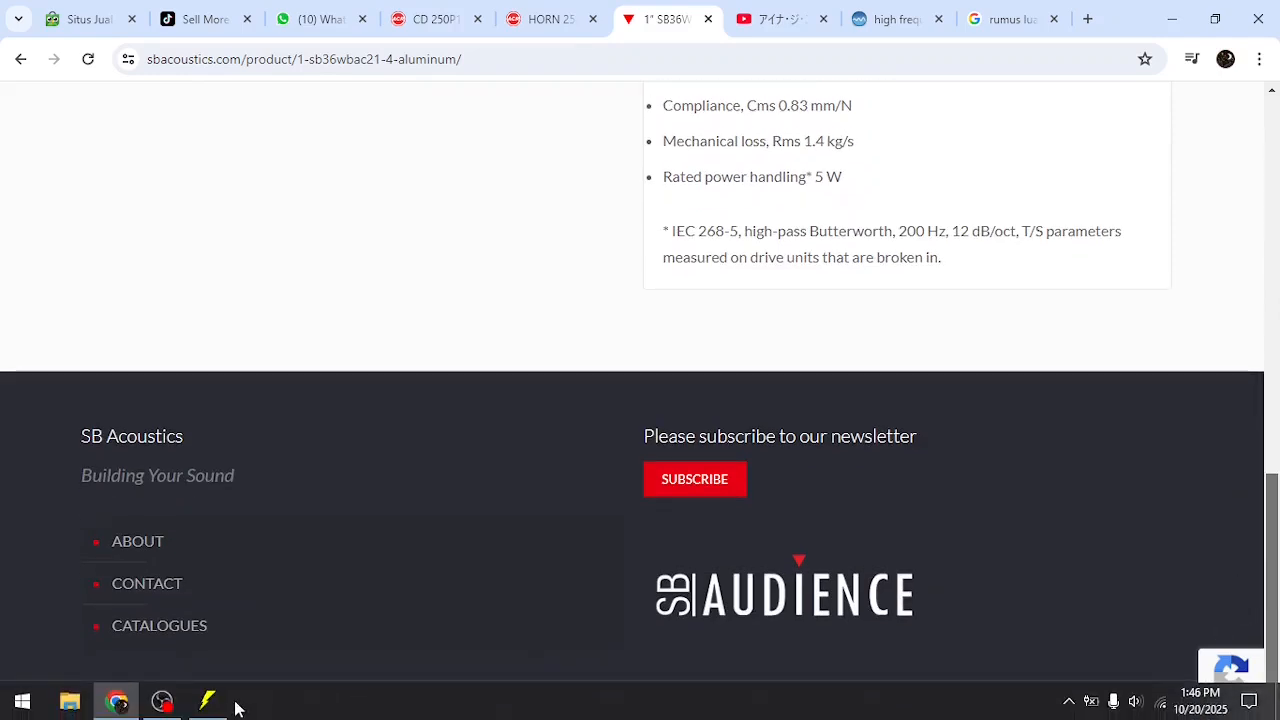
left_click(207, 701)
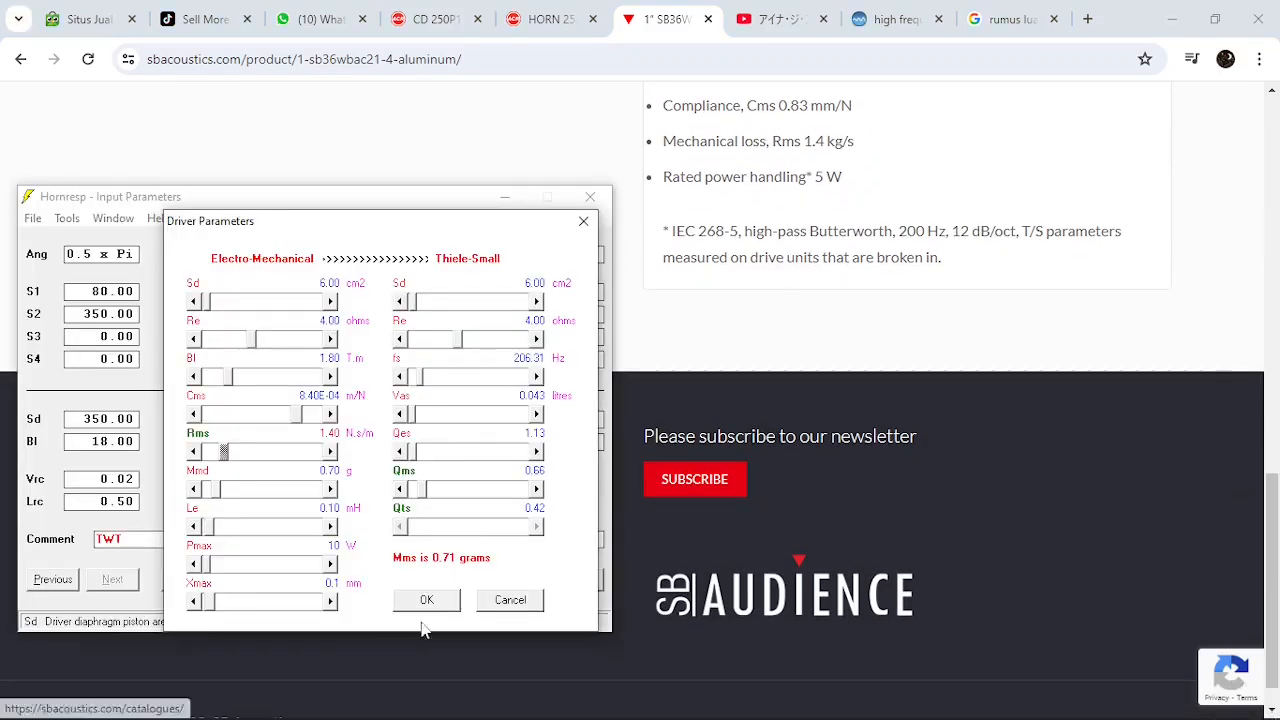
left_click(426, 599)
Set the first horn segment's throat area S1 to 6.00 and its mouth area S2 to 400.00 sq cm
left_click_drag(388, 208, 747, 172)
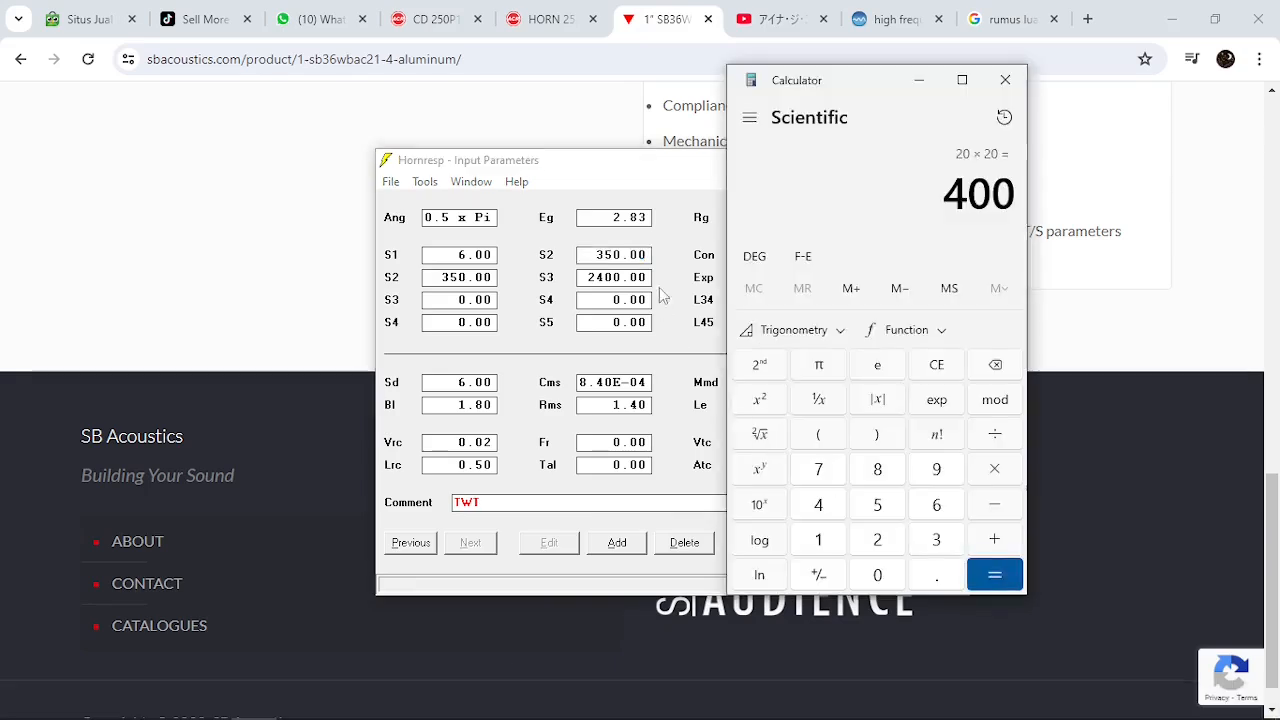
left_click(658, 168)
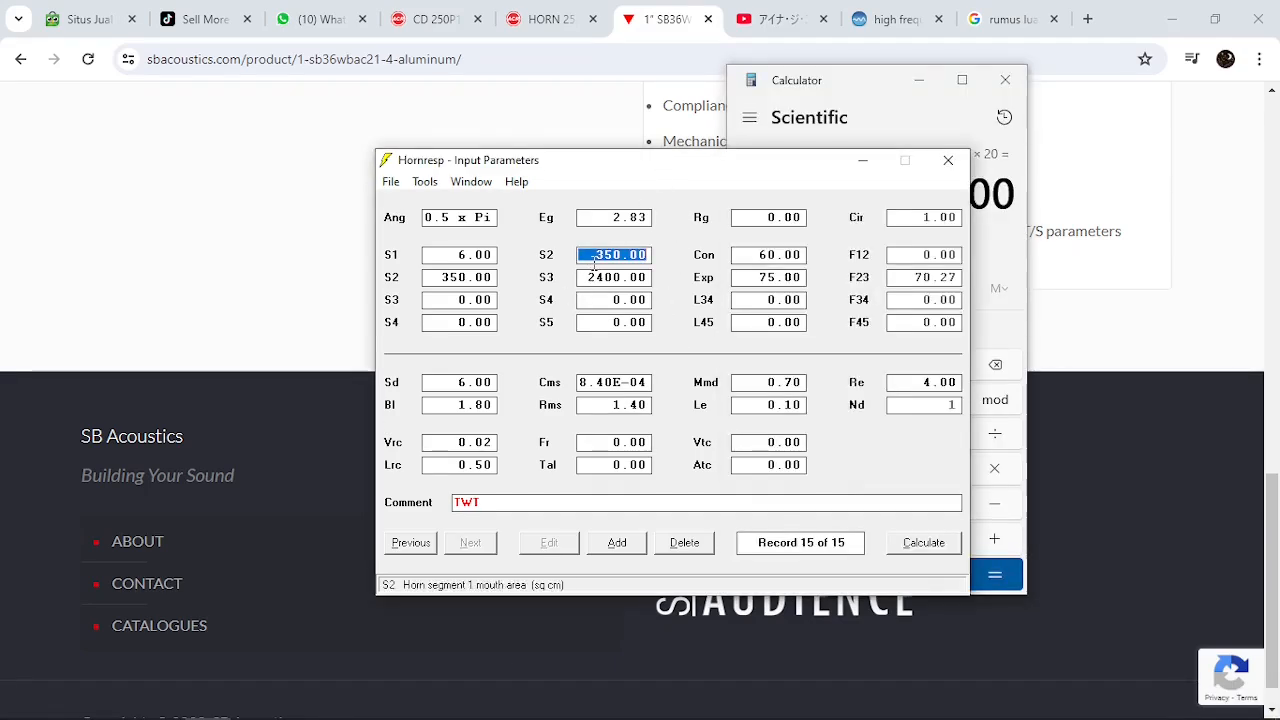
type("4")
key("Return")
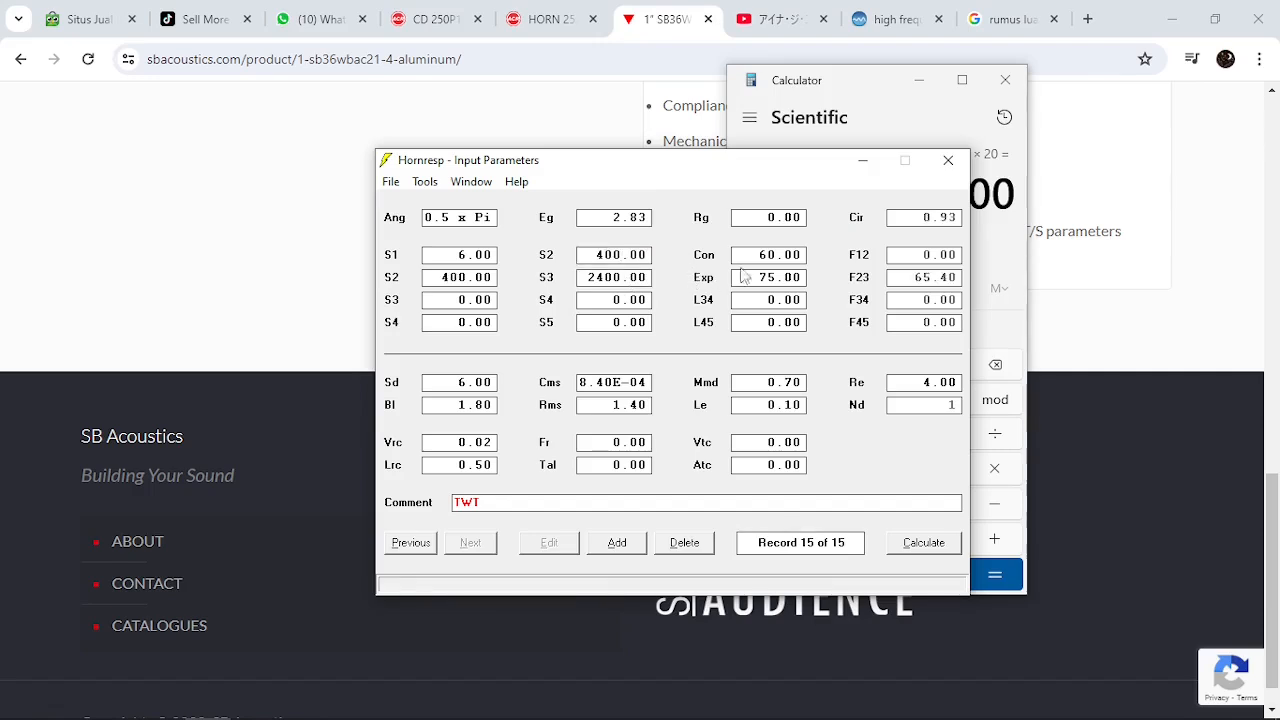
Set the conical length Con of the first horn segment to 1.00 cm
left_click(757, 257)
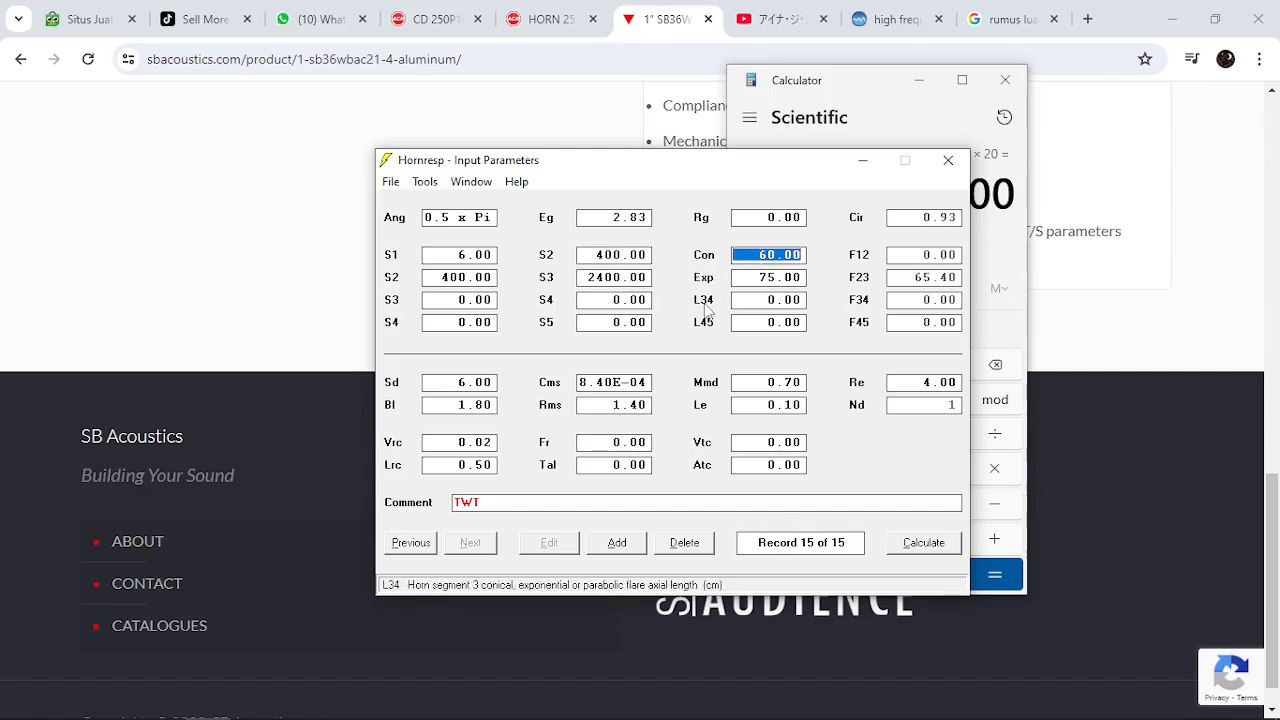
type("1")
key("Return")
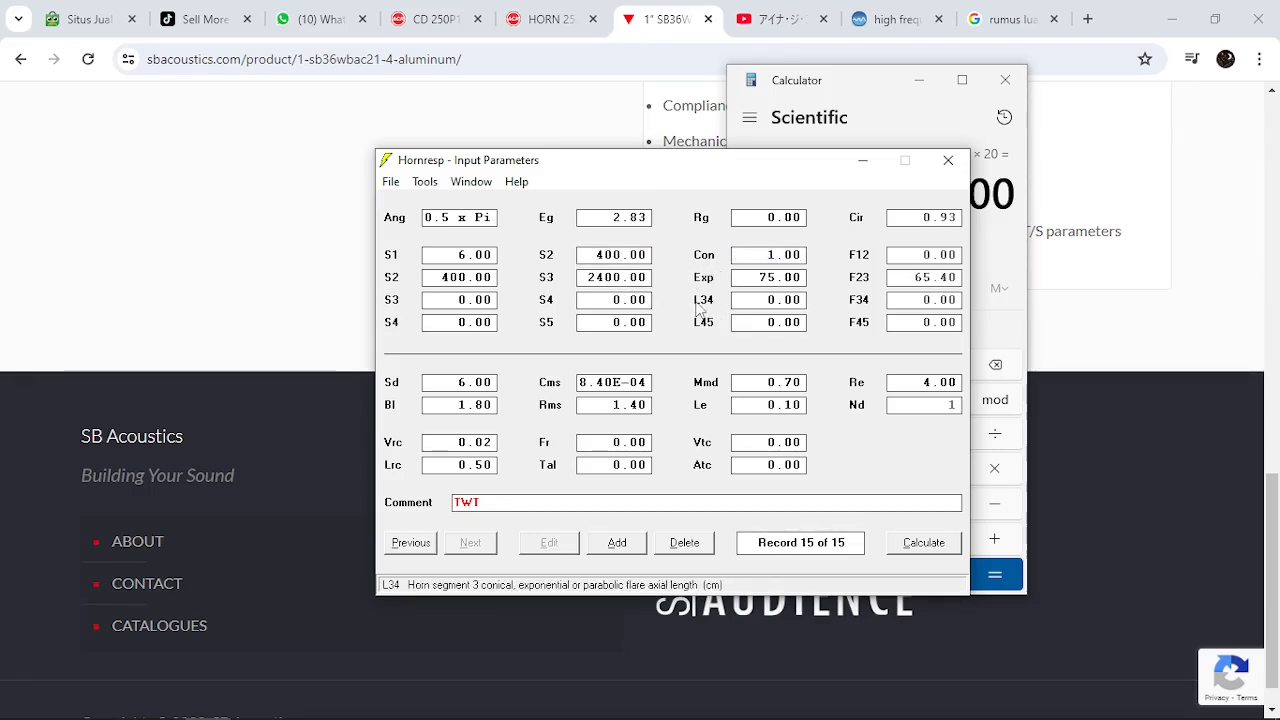
Remove the second horn segment by clearing its mouth area S3, and calculate the acoustical power response
left_click(590, 282)
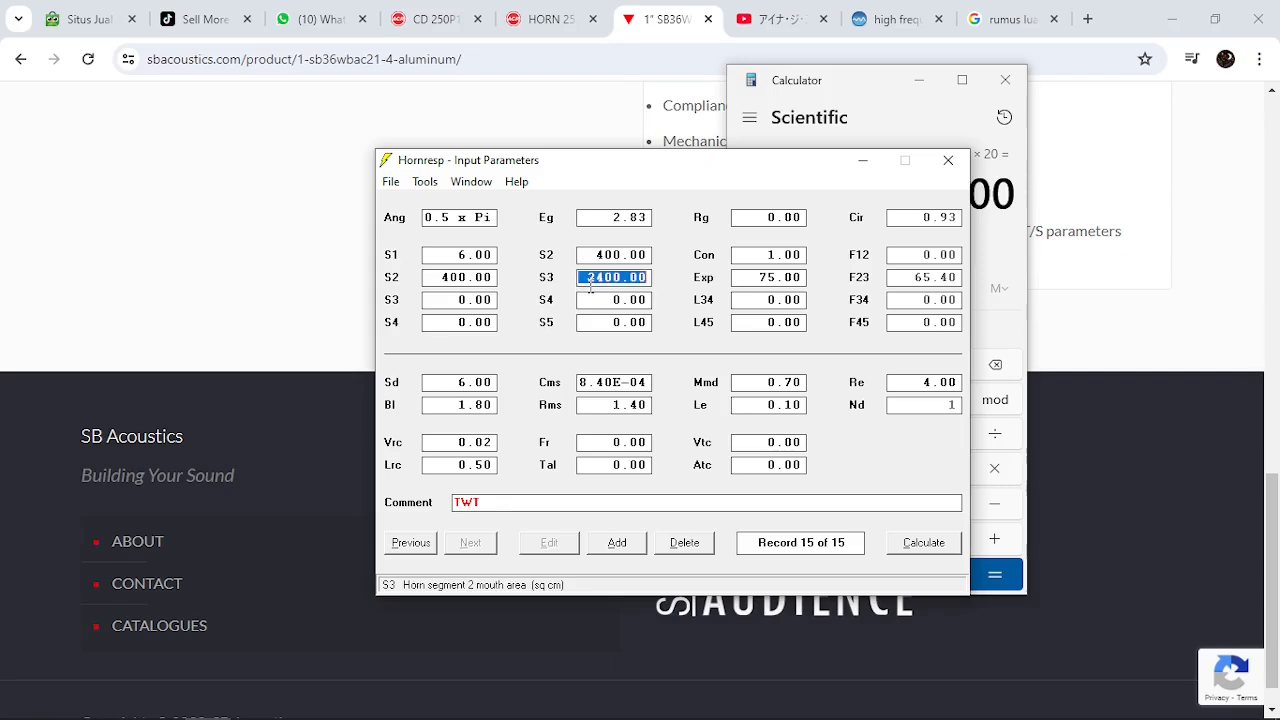
key("BackSpace")
key("Return")
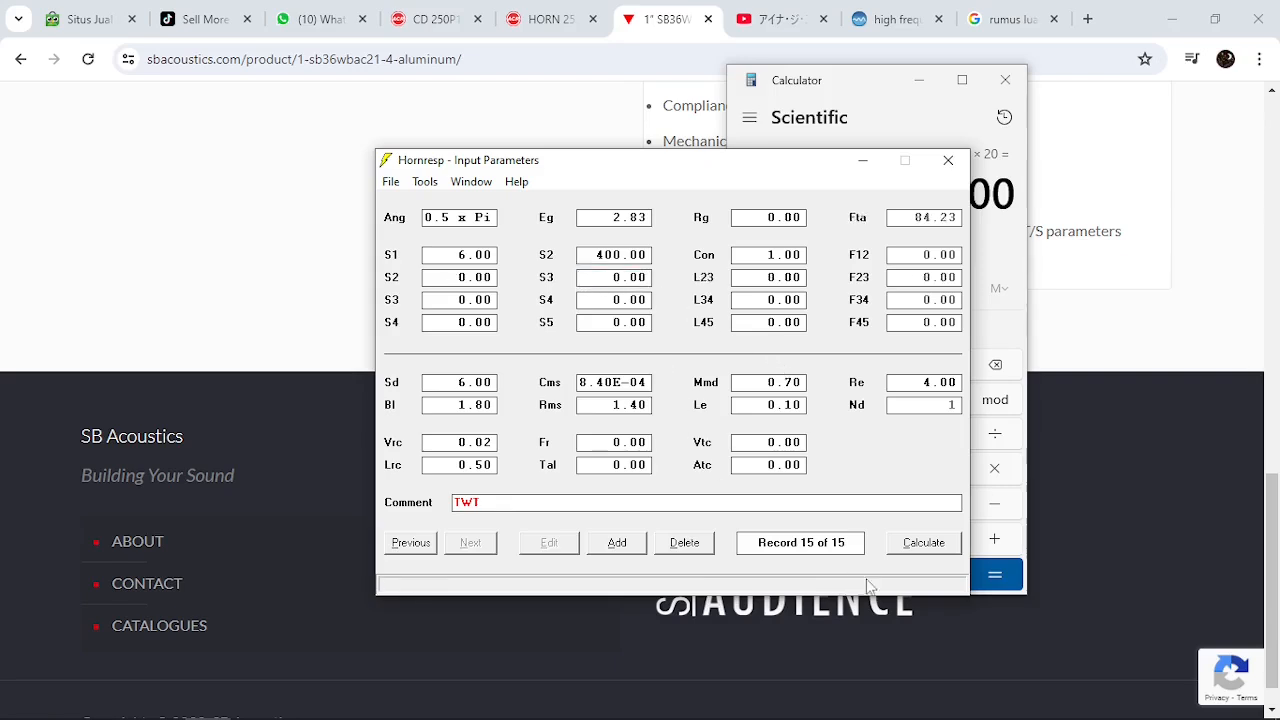
left_click(923, 542)
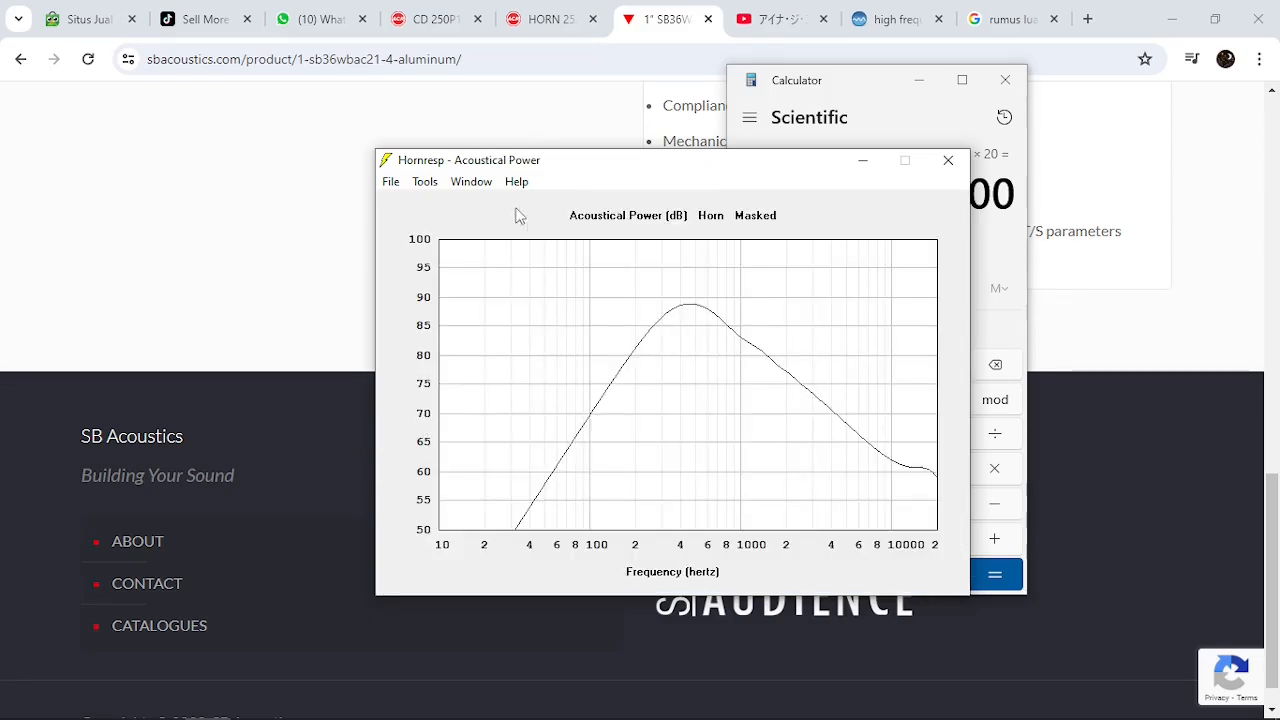
Go back to the input parameters and show the power response in the Loudspeaker Wizard over the 100 Hz to 20 kHz range
left_click(471, 181)
left_click(504, 205)
left_click(424, 181)
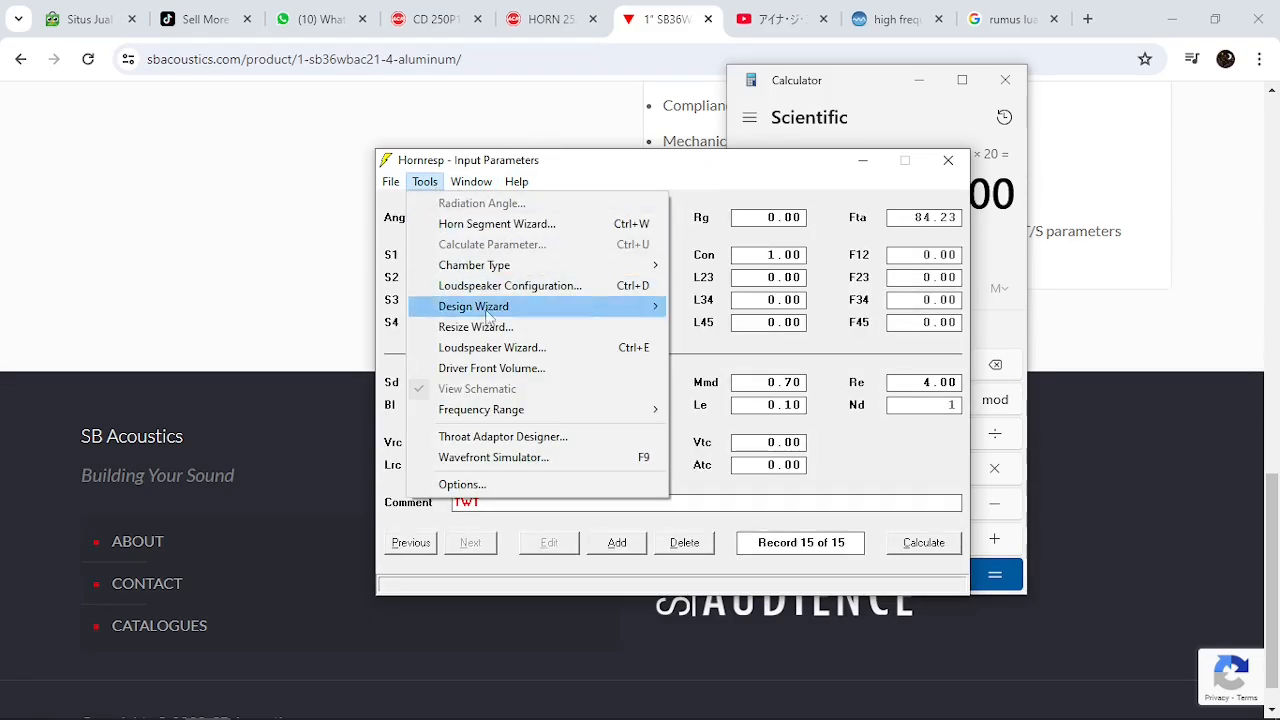
left_click(505, 346)
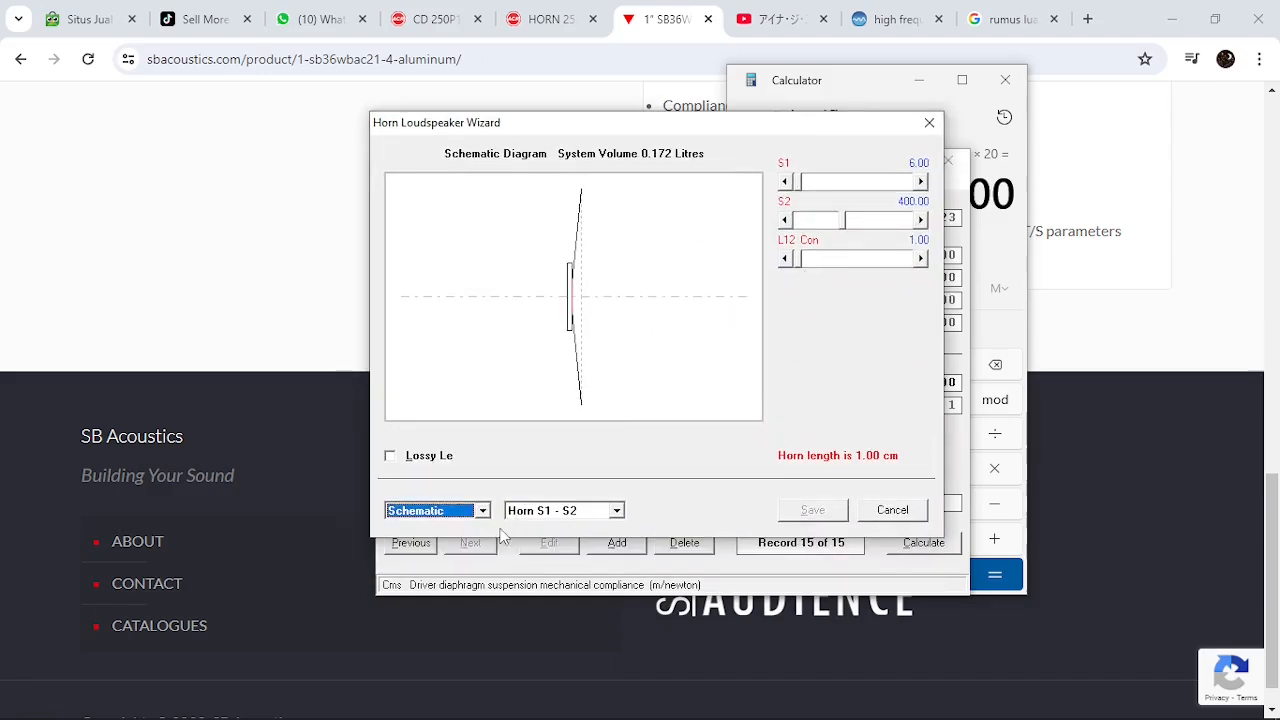
left_click(448, 512)
left_click(438, 552)
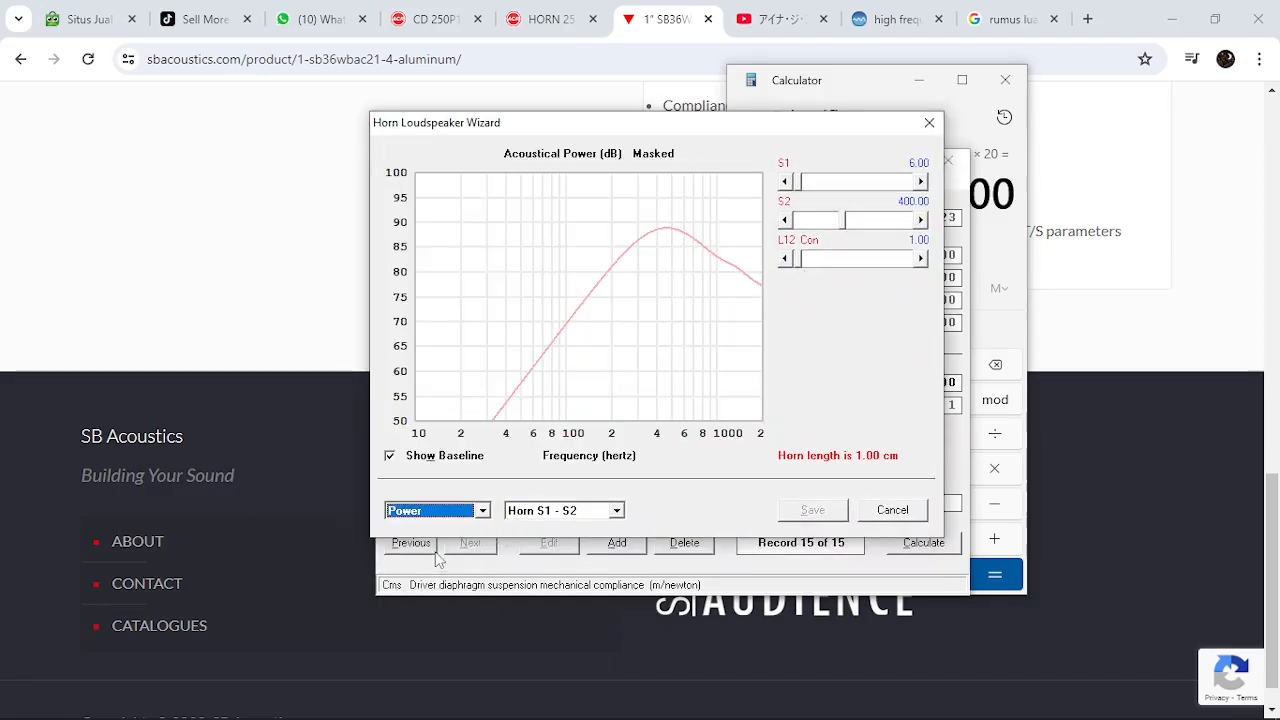
left_click(592, 463)
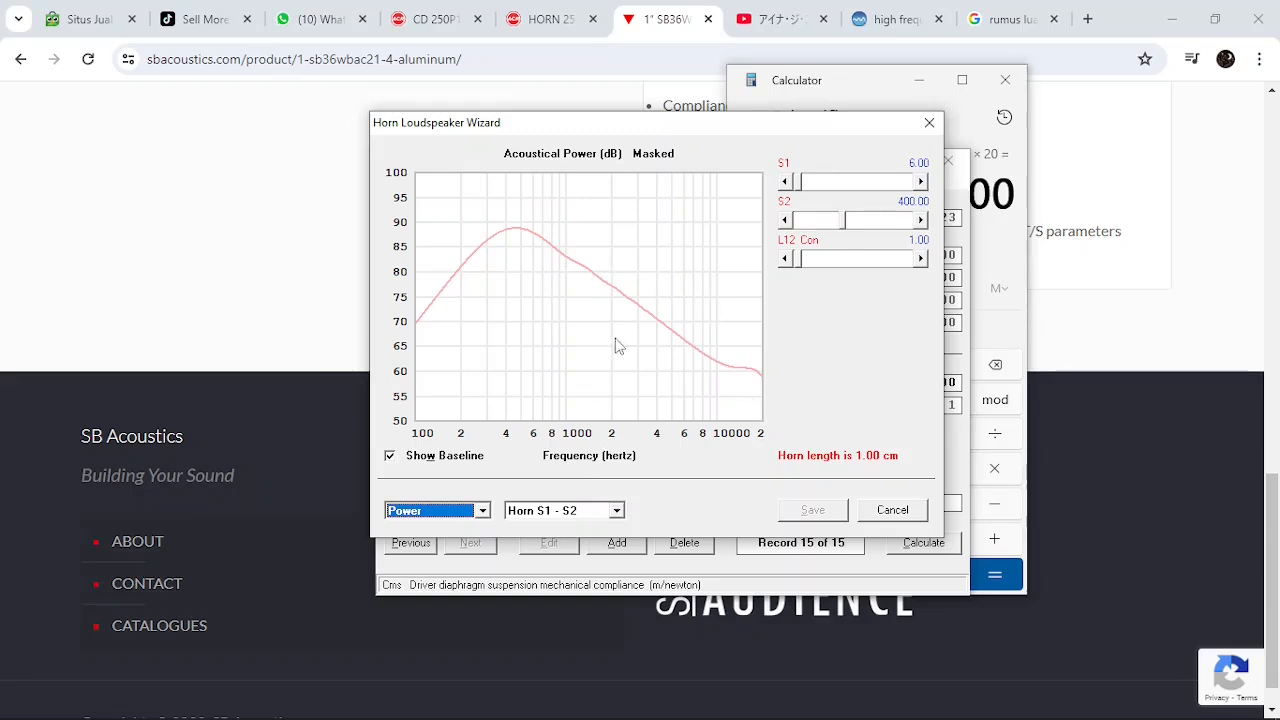
Display the horn schematic in the wizard and change the L12 flare from conical to exponential
left_click(450, 512)
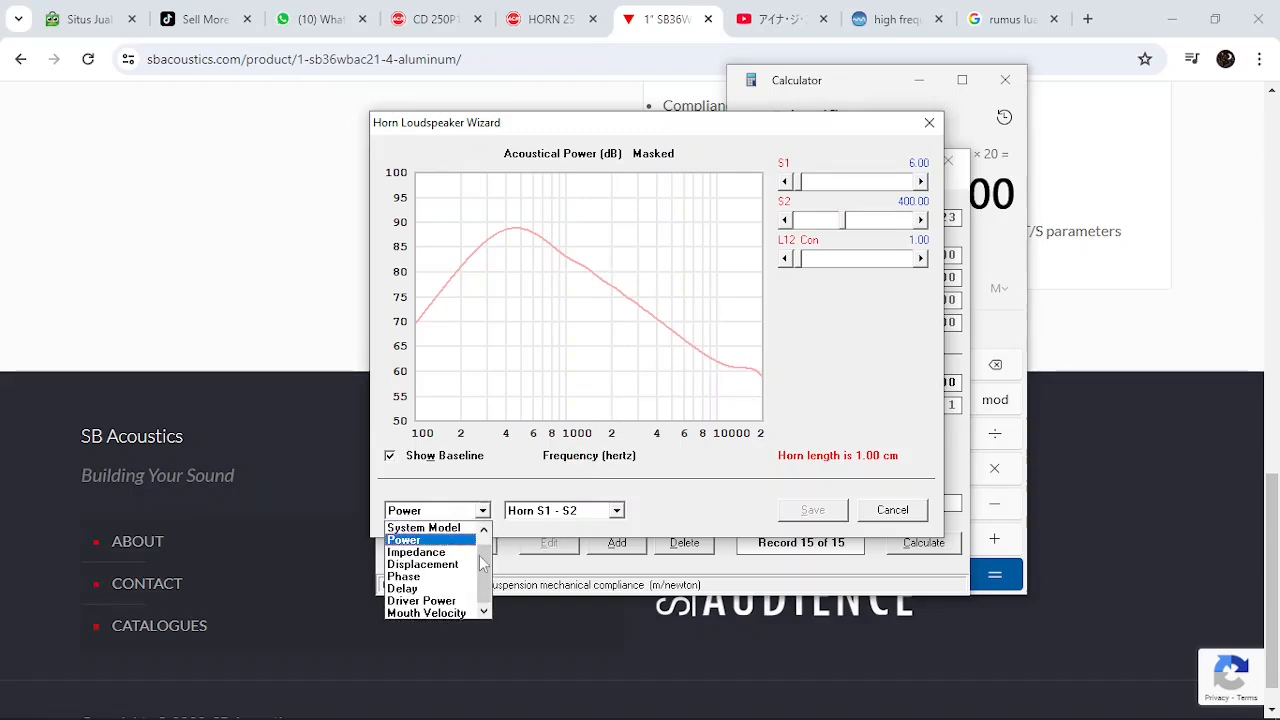
scroll(483, 562, "up", 1)
left_click(468, 527)
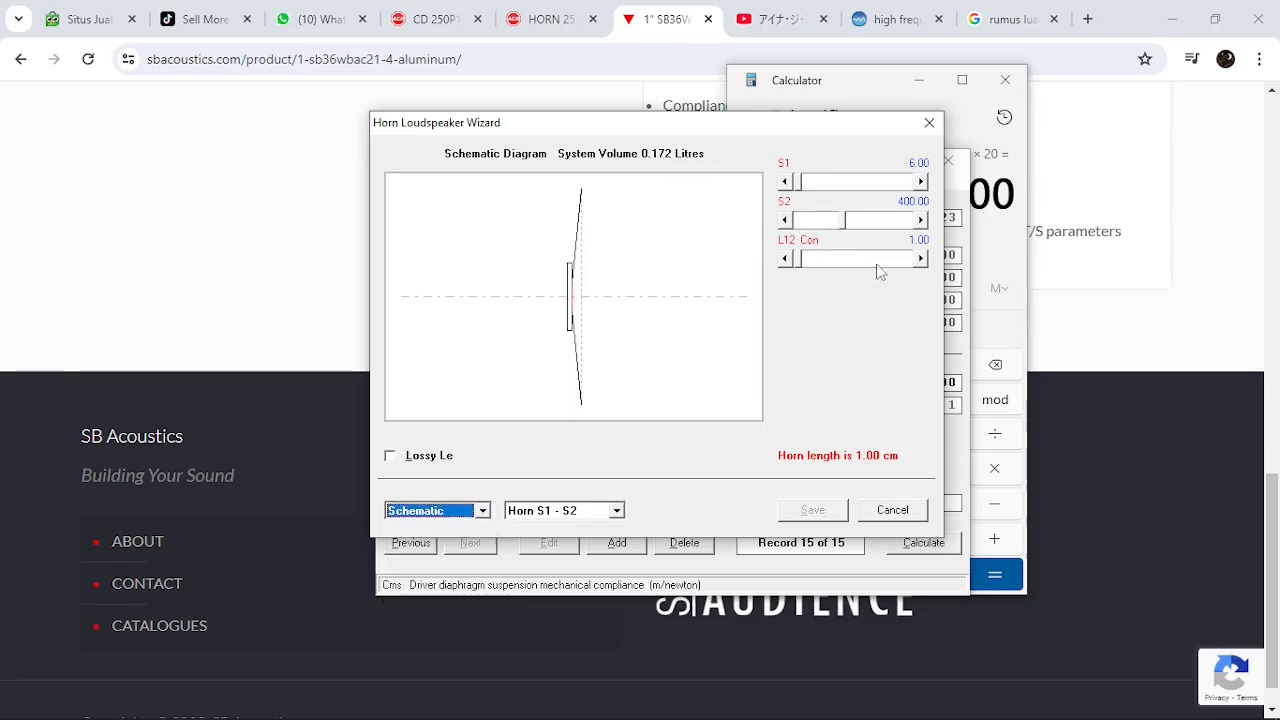
left_click(812, 242)
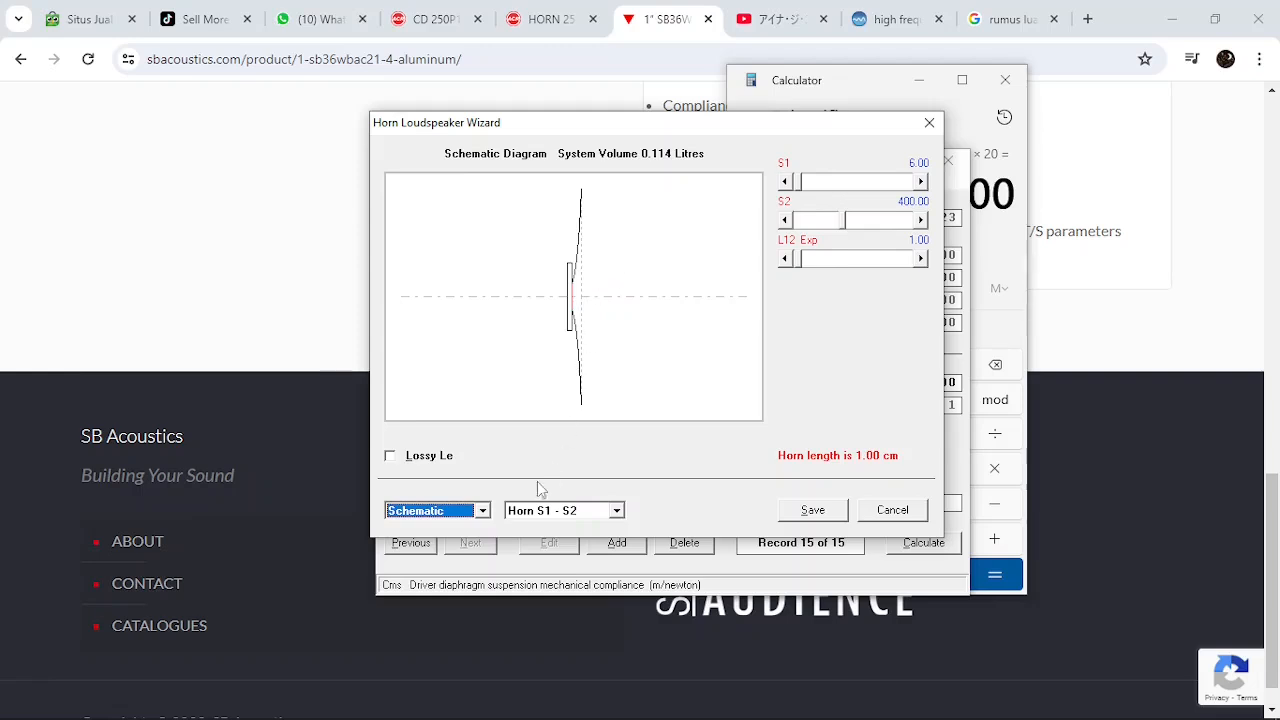
Try shorter L12 lengths down to 0.20 cm or less on the schematic, and restore the length to 1.00 cm
left_click(446, 513)
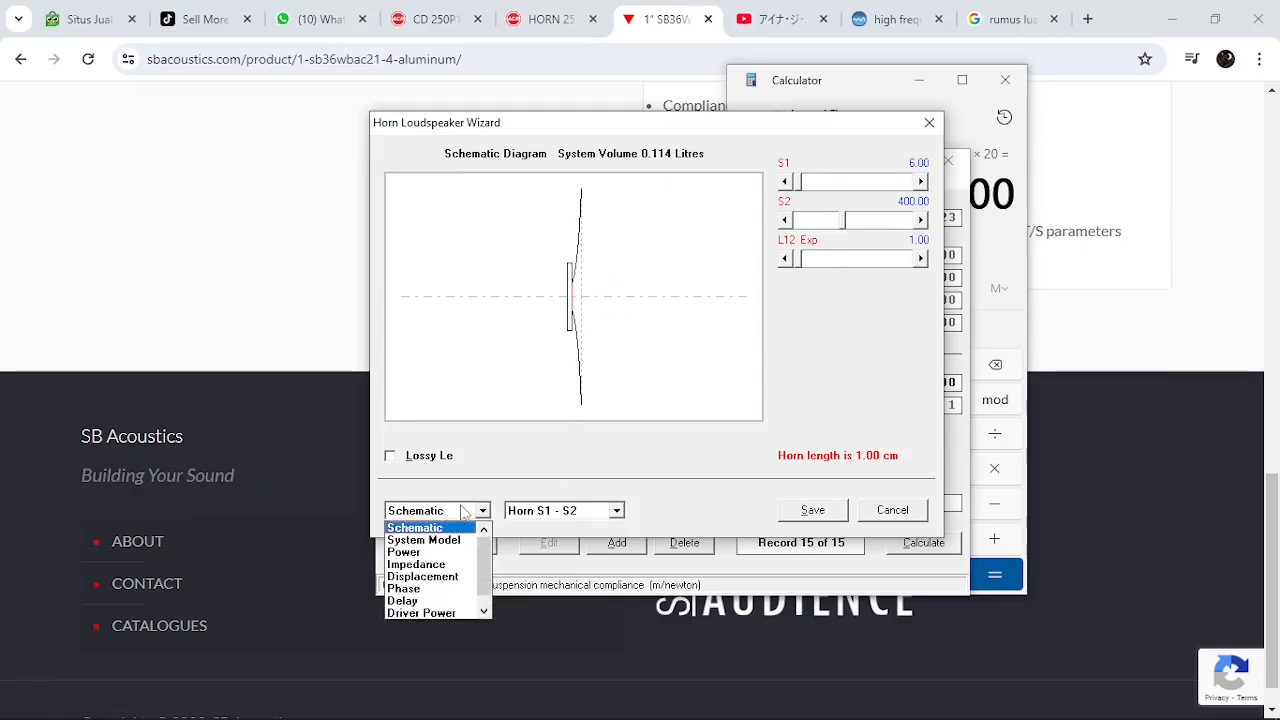
left_click(787, 260)
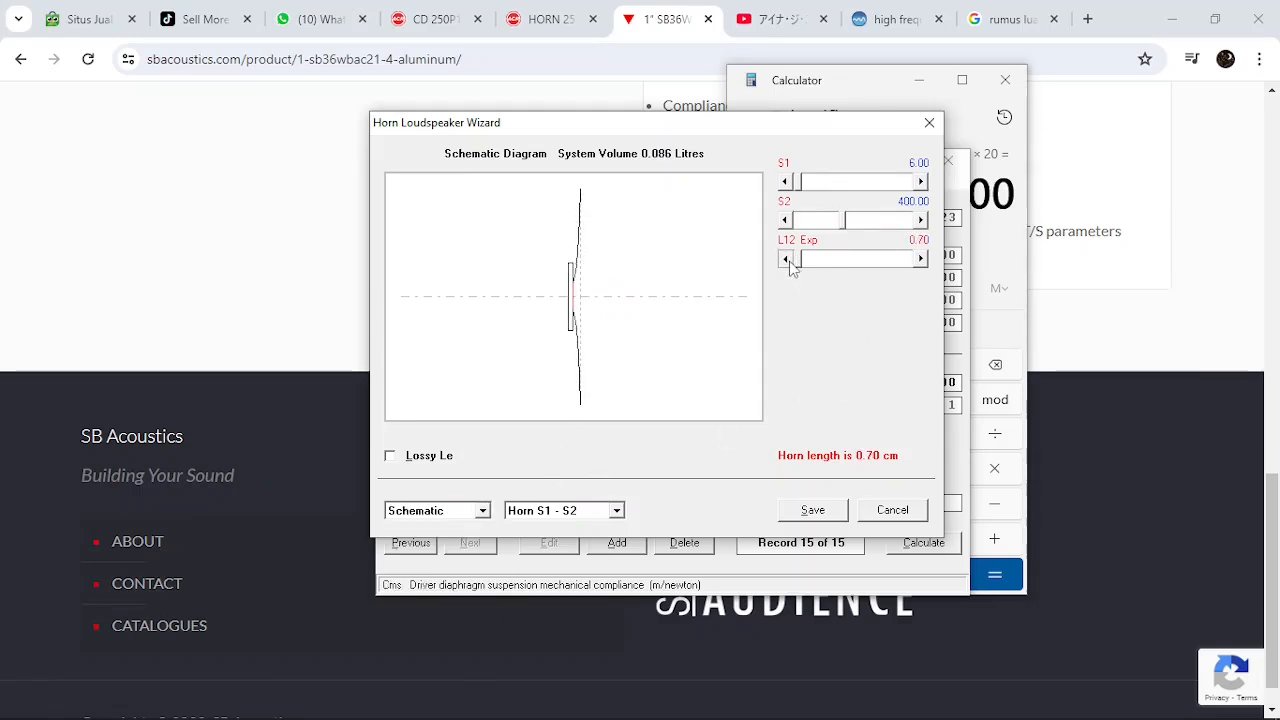
left_click(786, 259)
left_click(921, 259)
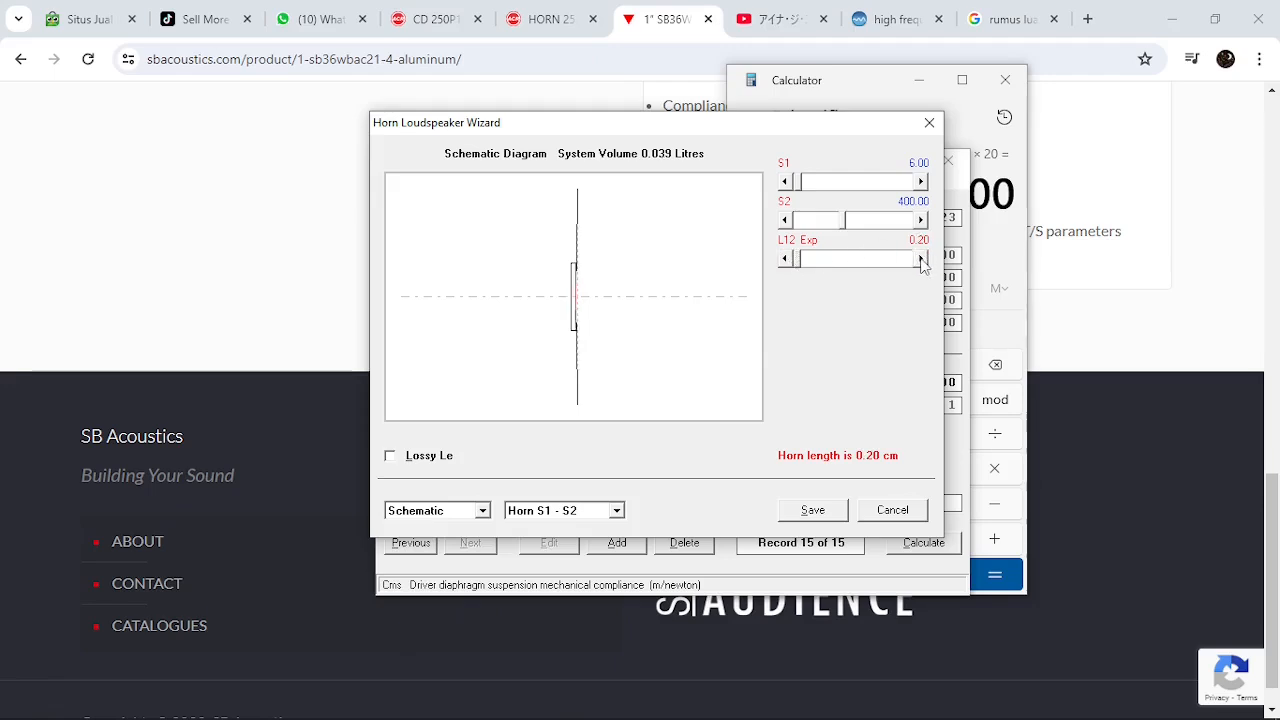
left_click(921, 259)
left_click(921, 259)
left_click(921, 259)
left_click(921, 259)
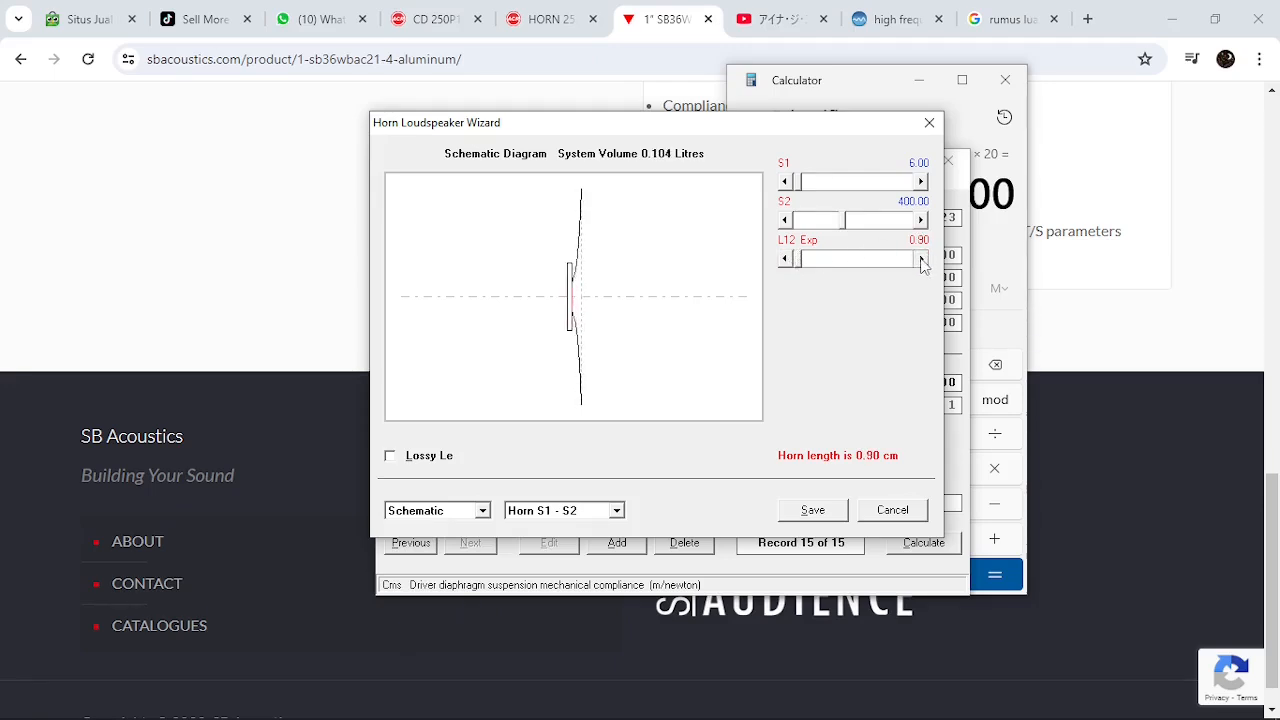
left_click(921, 259)
left_click(786, 259)
Display the wizard's power response and read the level at the high-frequency peak around 18 kHz
left_click(457, 512)
left_click(446, 550)
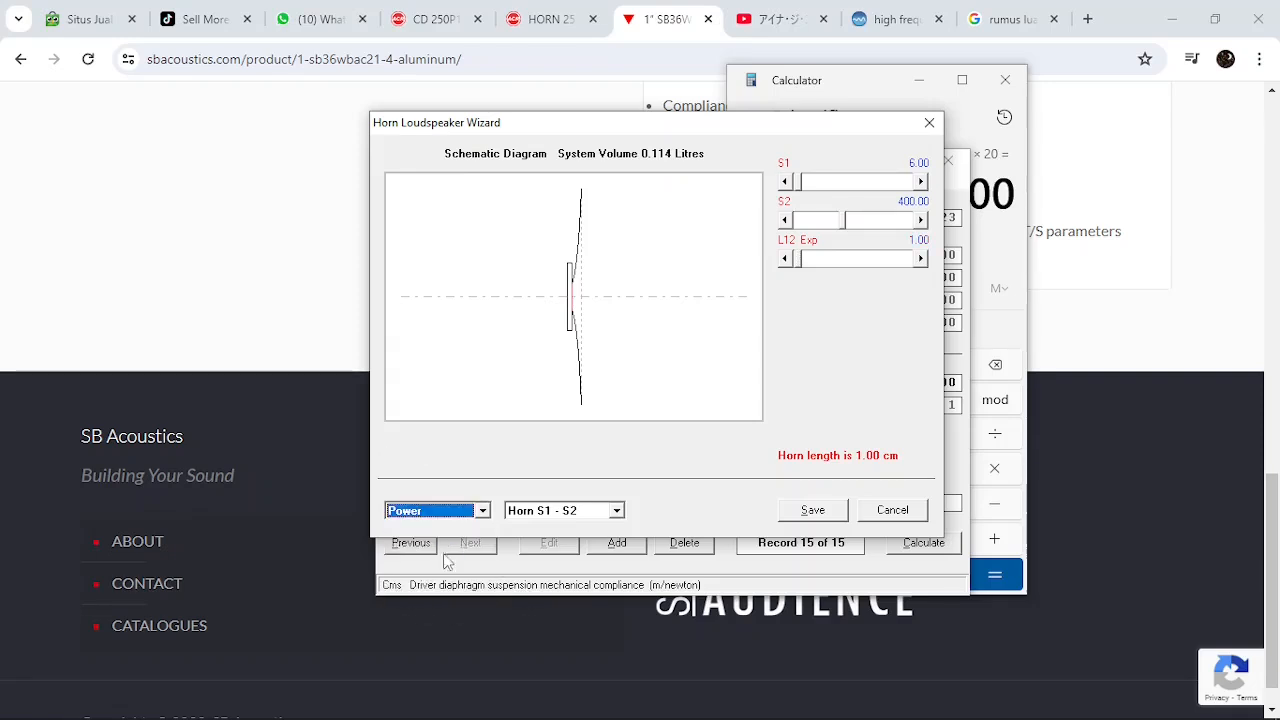
left_click(758, 352)
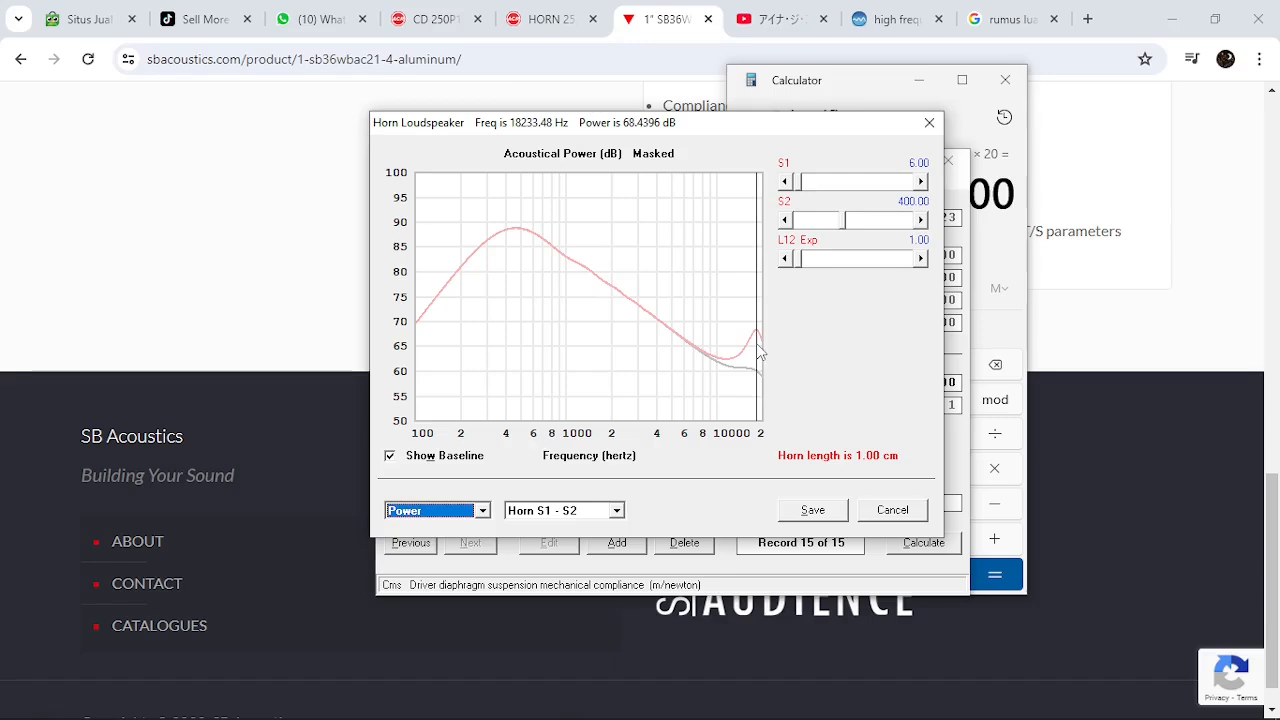
Increase the exponential horn length L12 to 12.00 cm while watching the power response
left_click(873, 260)
left_click(873, 262)
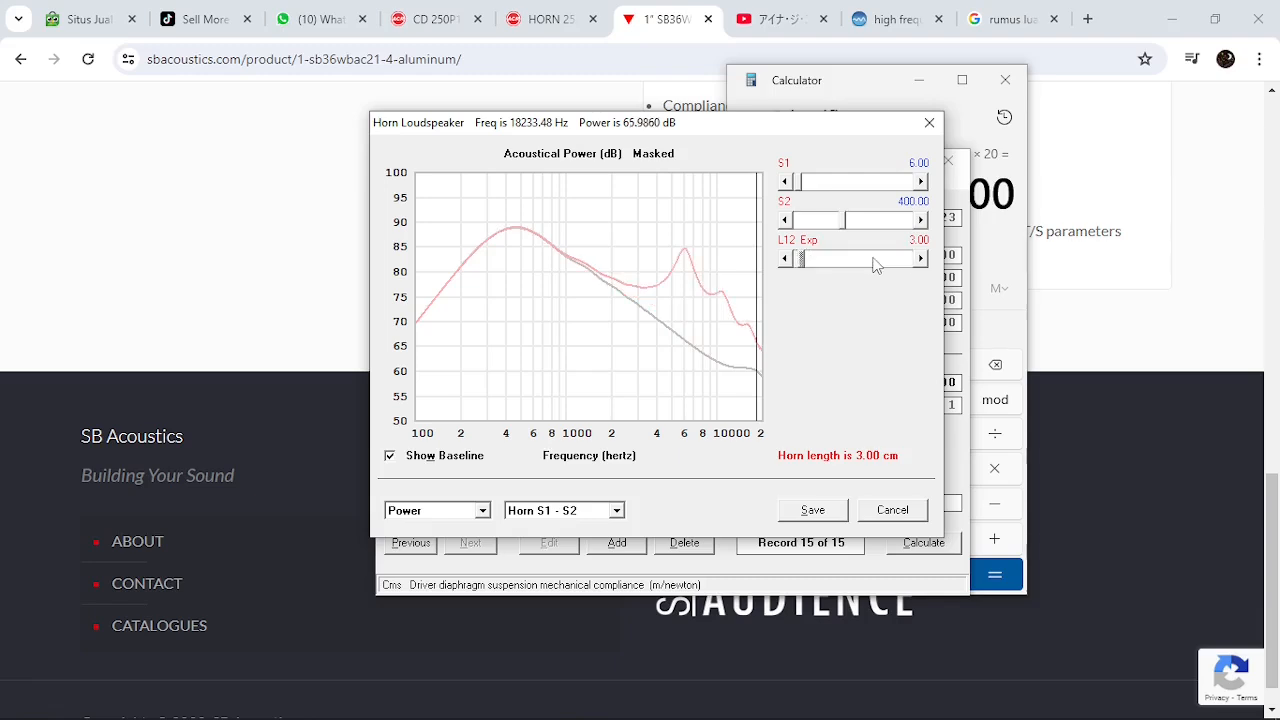
left_click(873, 262)
left_click(873, 262)
left_click(873, 262)
left_click(873, 262)
left_click(873, 262)
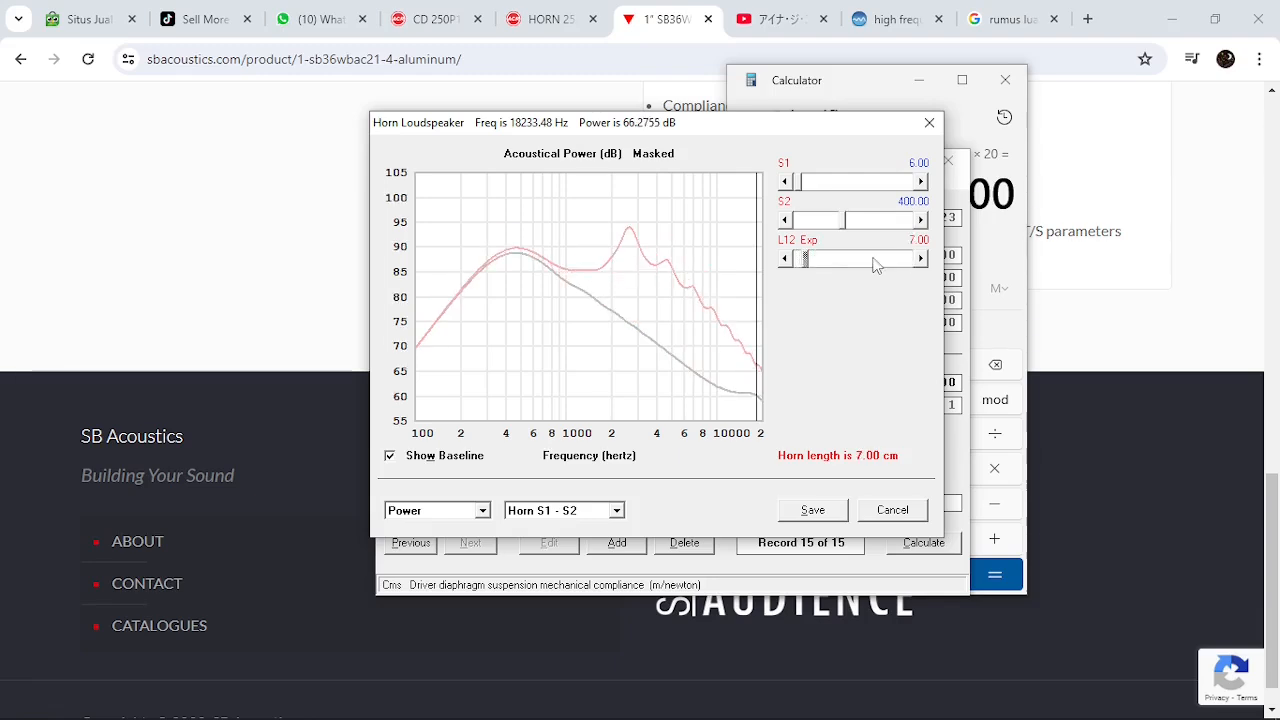
left_click(873, 262)
left_click(873, 262)
left_click(873, 262)
left_click(873, 262)
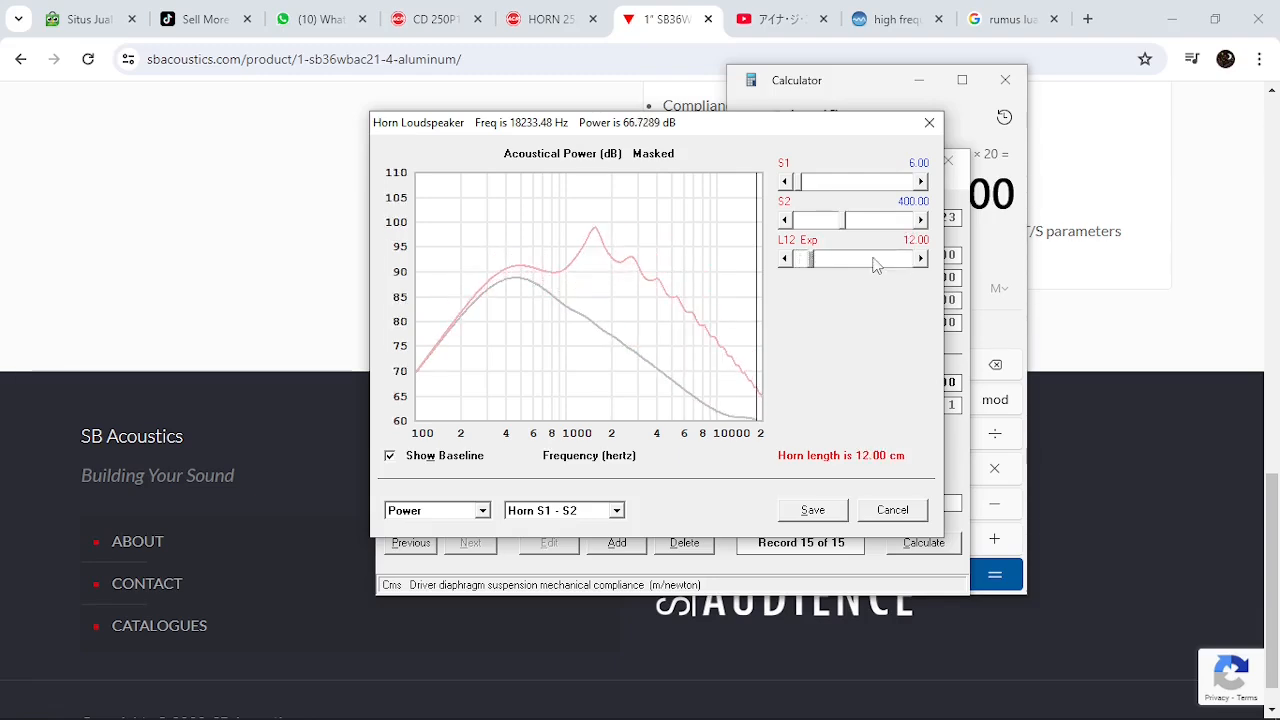
Switch to the SB Acoustics product page and enlarge the driver's frequency response graph
left_click(670, 12)
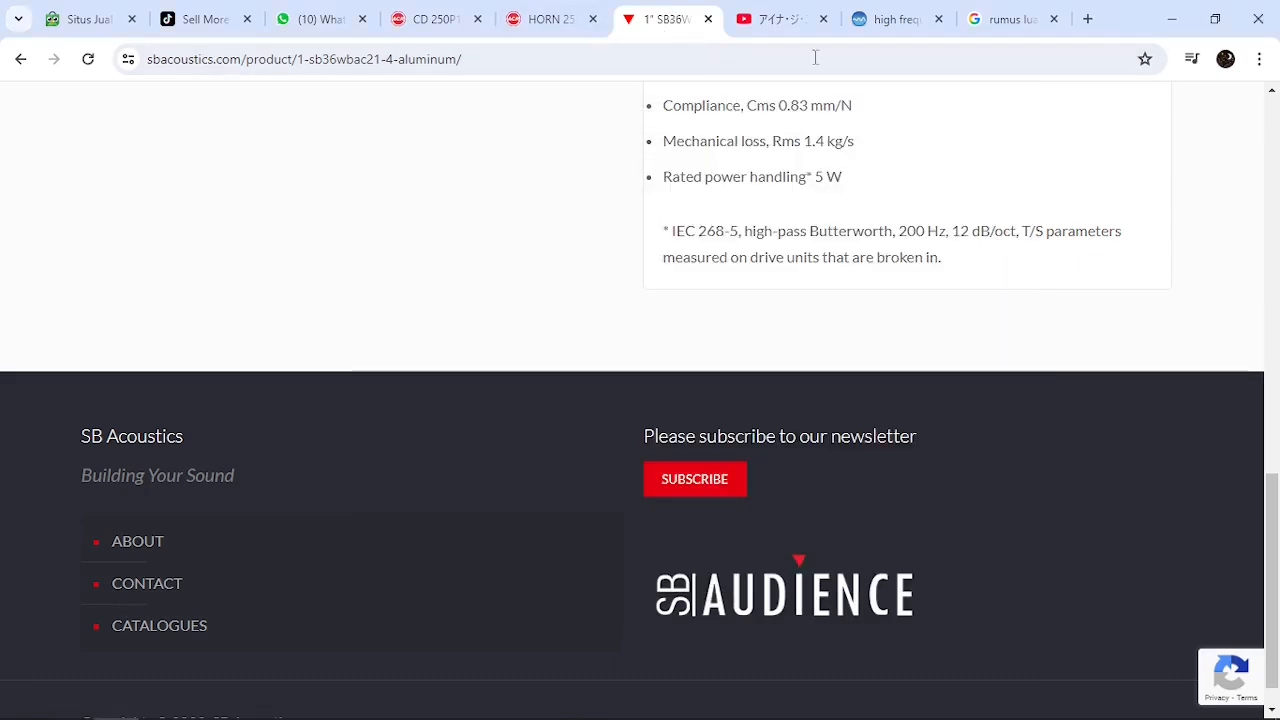
scroll(1275, 495, "up", 8)
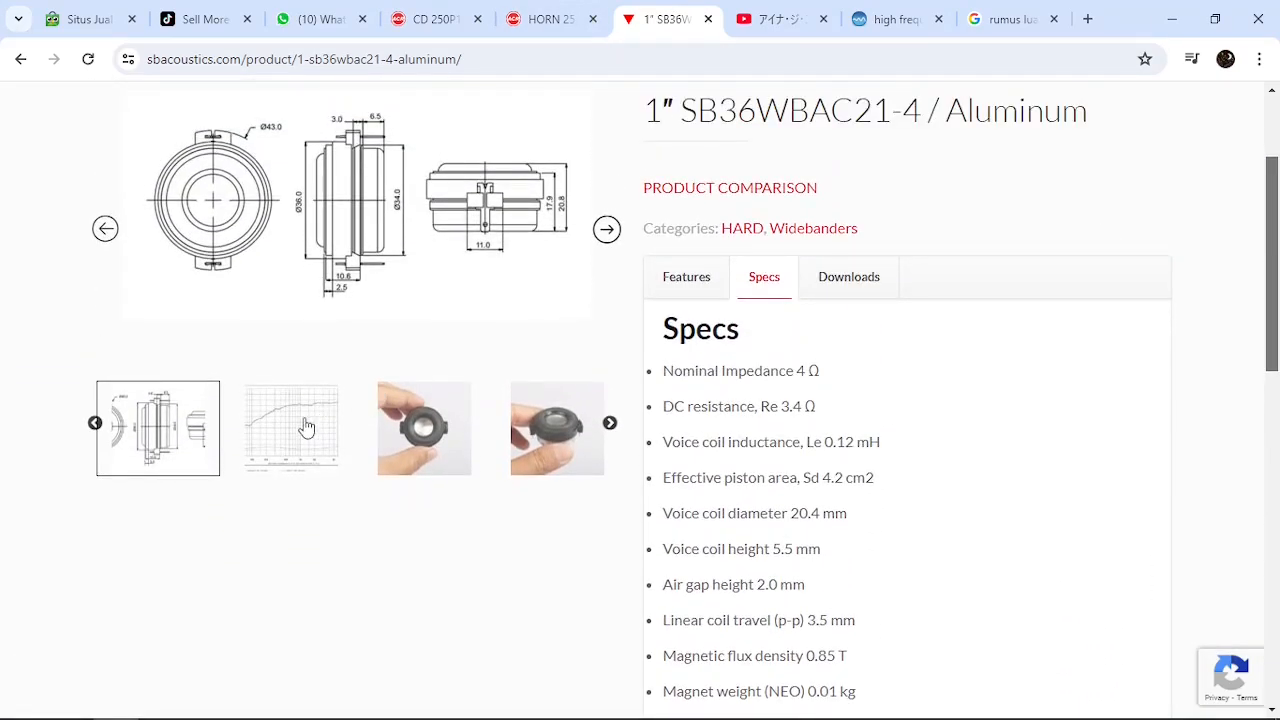
left_click(303, 428)
left_click(430, 172)
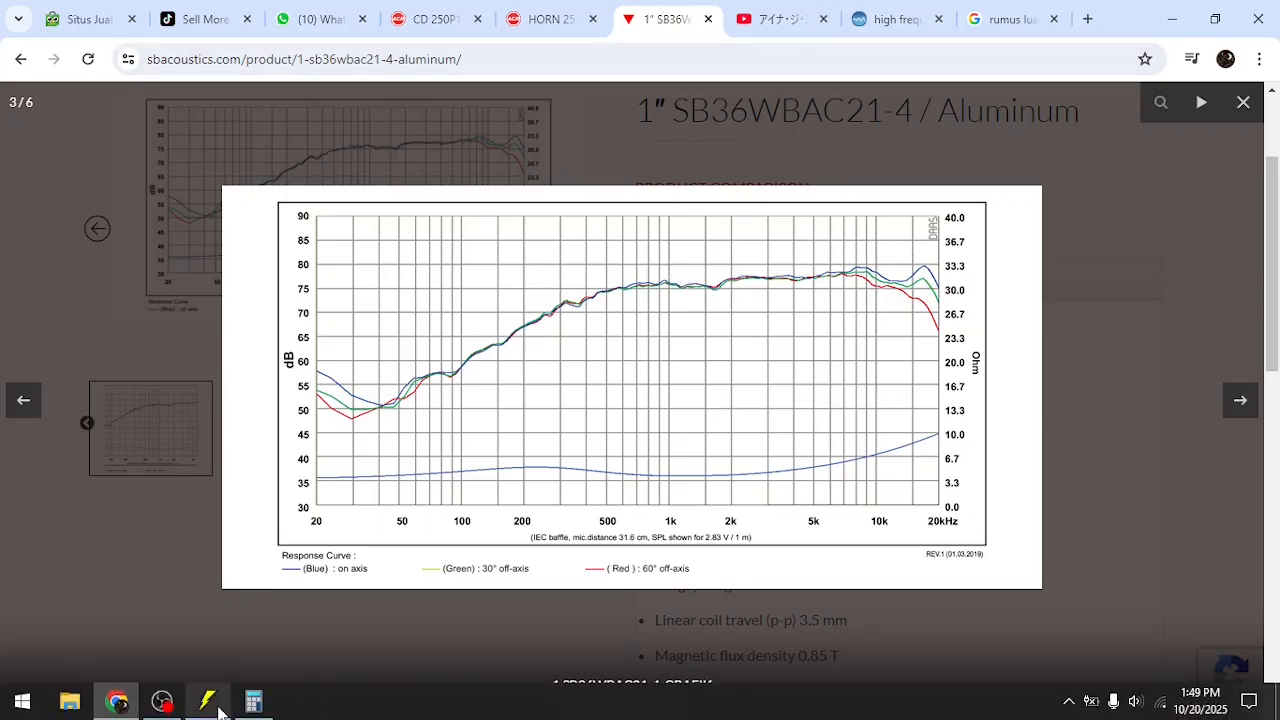
Back in Hornresp, read the power peak near 1.5 kHz and increase the horn length L12 to 18.00 cm
left_click(208, 701)
left_click_drag(597, 268, 598, 280)
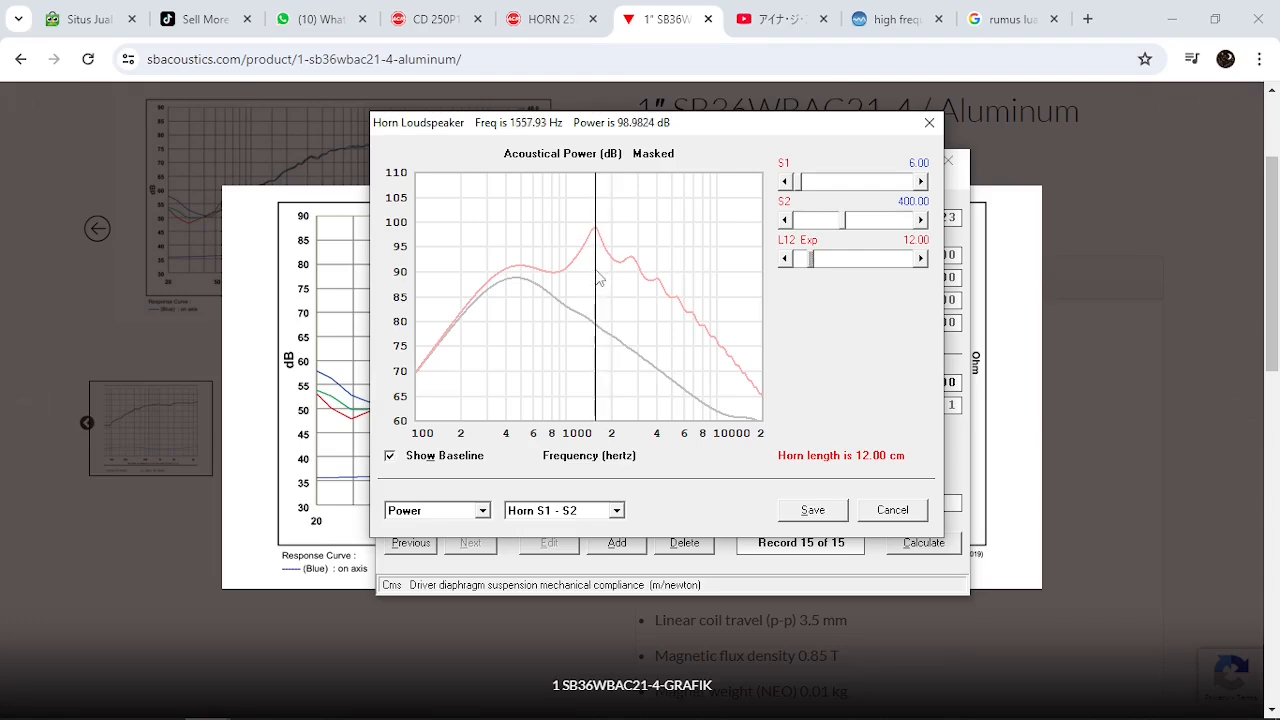
left_click(878, 258)
left_click(878, 258)
left_click(878, 258)
left_click(878, 258)
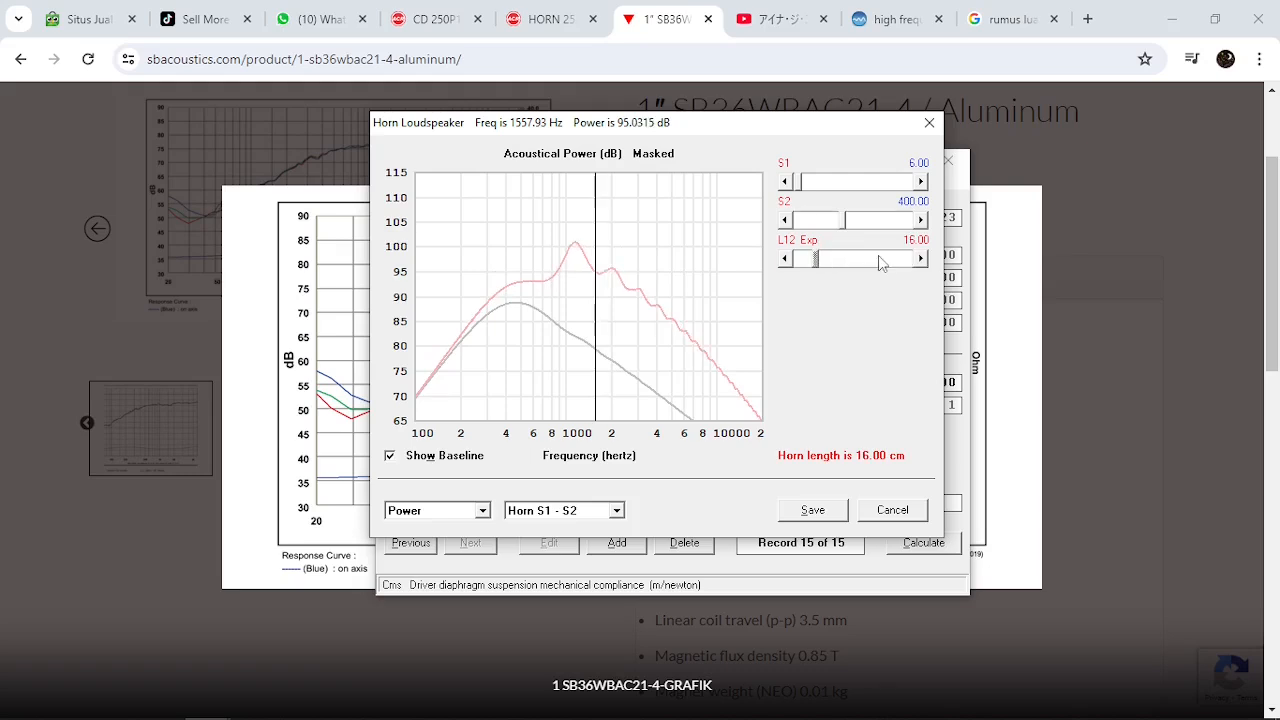
left_click(878, 258)
left_click(878, 258)
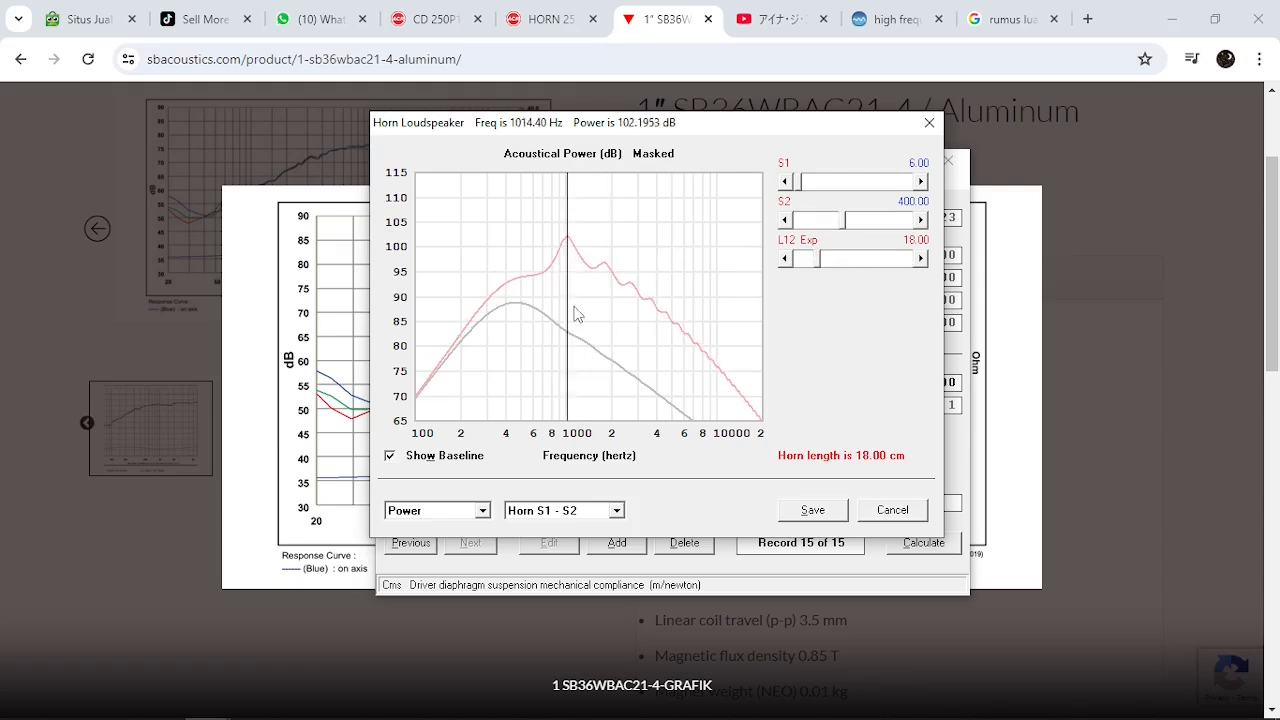
Examine the schematic of the lengthened horn in the wizard and go back to its power response
left_click(472, 512)
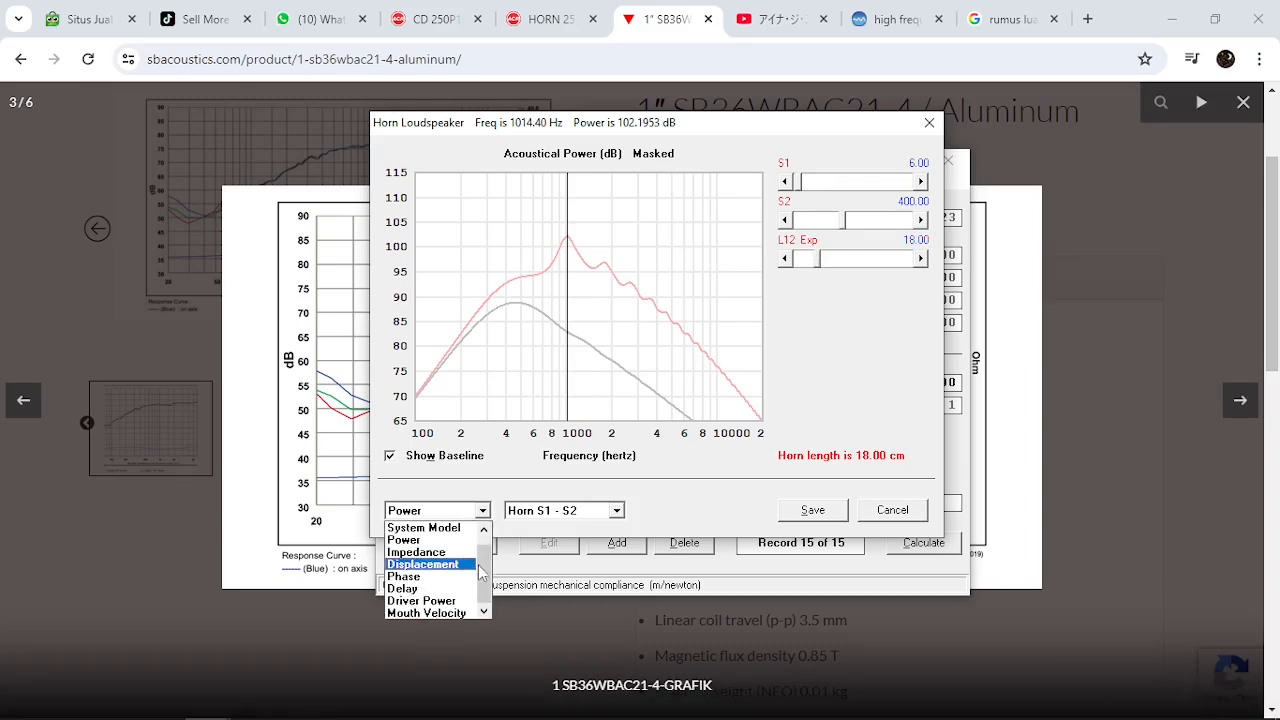
left_click(484, 528)
left_click(460, 527)
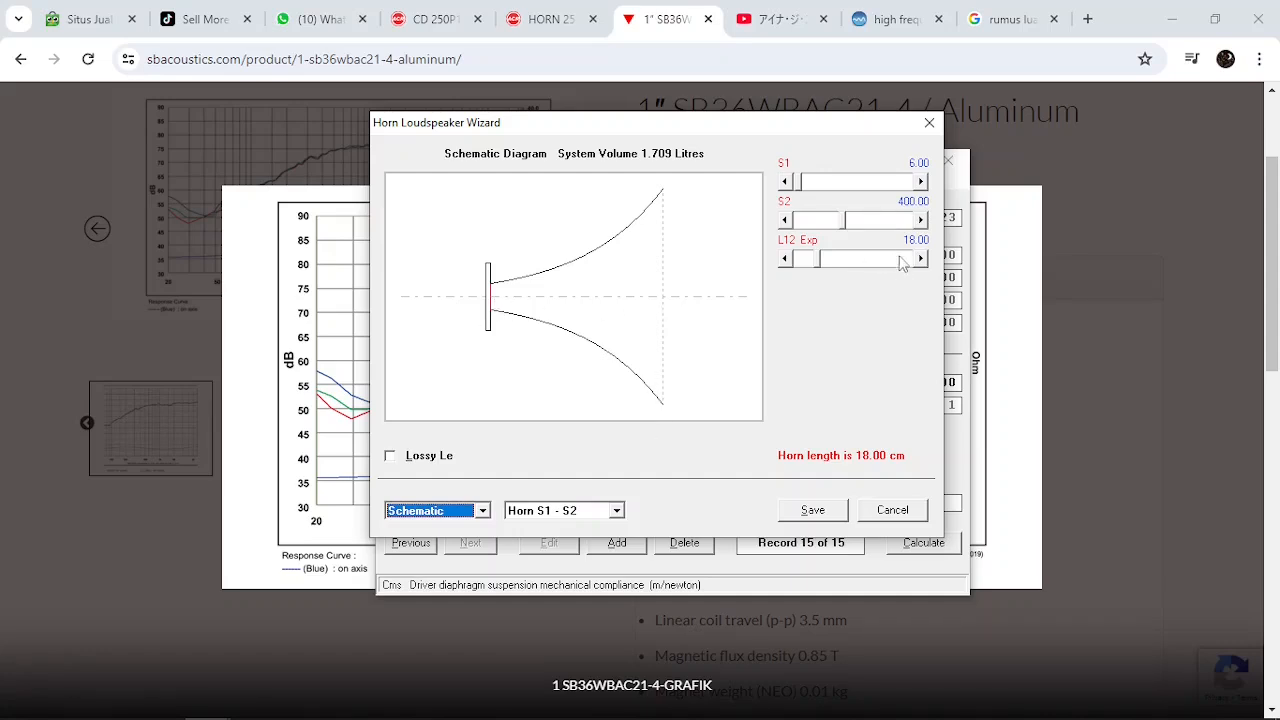
left_click(460, 512)
left_click(430, 552)
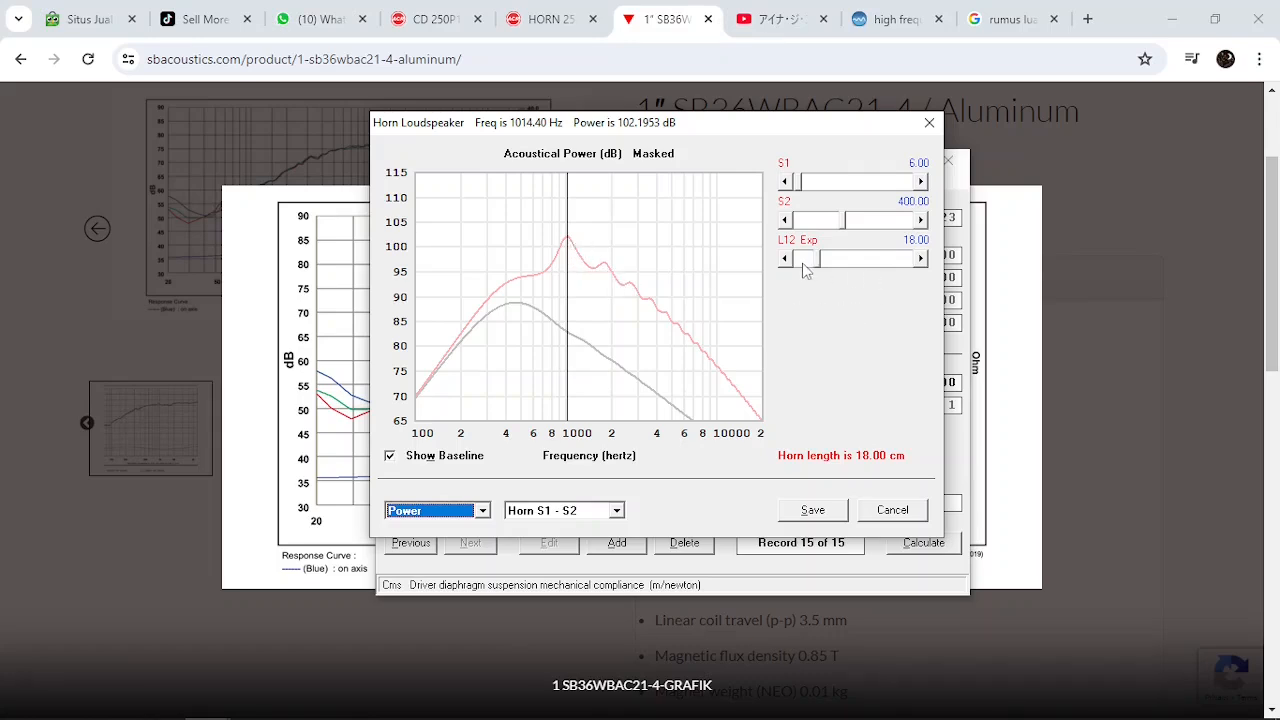
Compare the power response at a shorter L12 of 9.00 cm and restore the length to 18.00 cm
left_click_drag(805, 259, 797, 262)
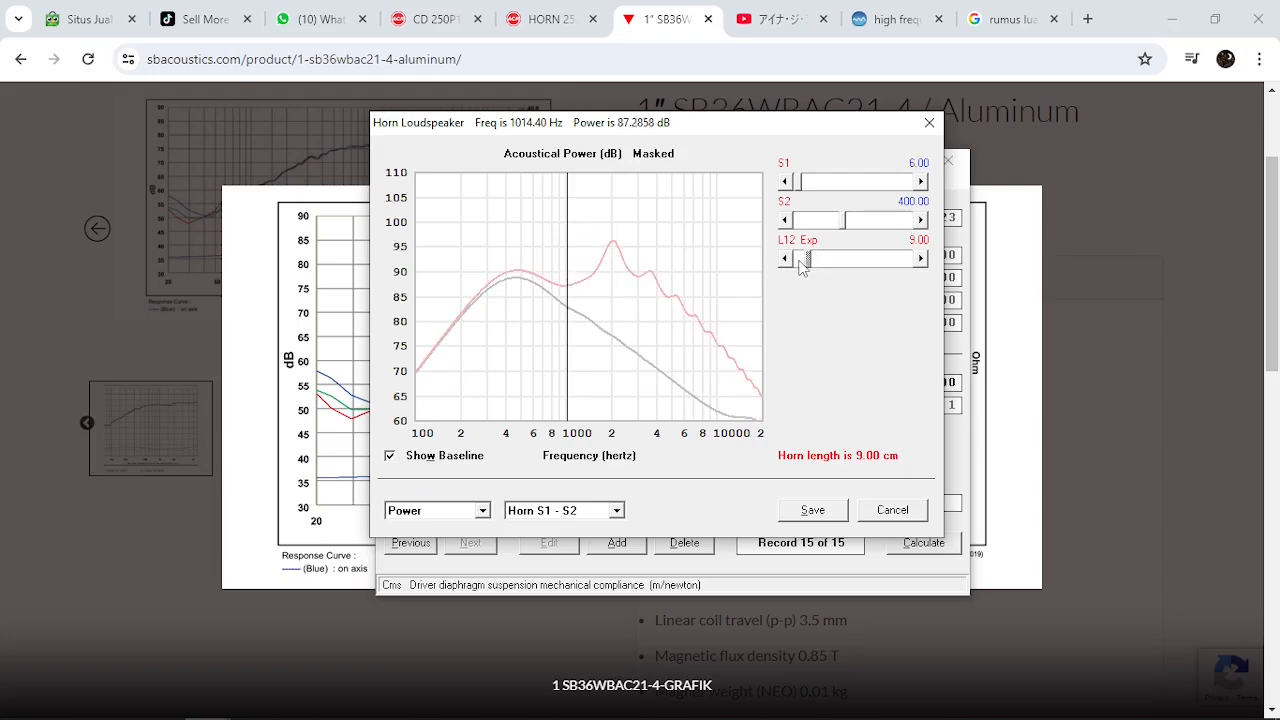
left_click_drag(891, 267, 891, 267)
left_click(891, 267)
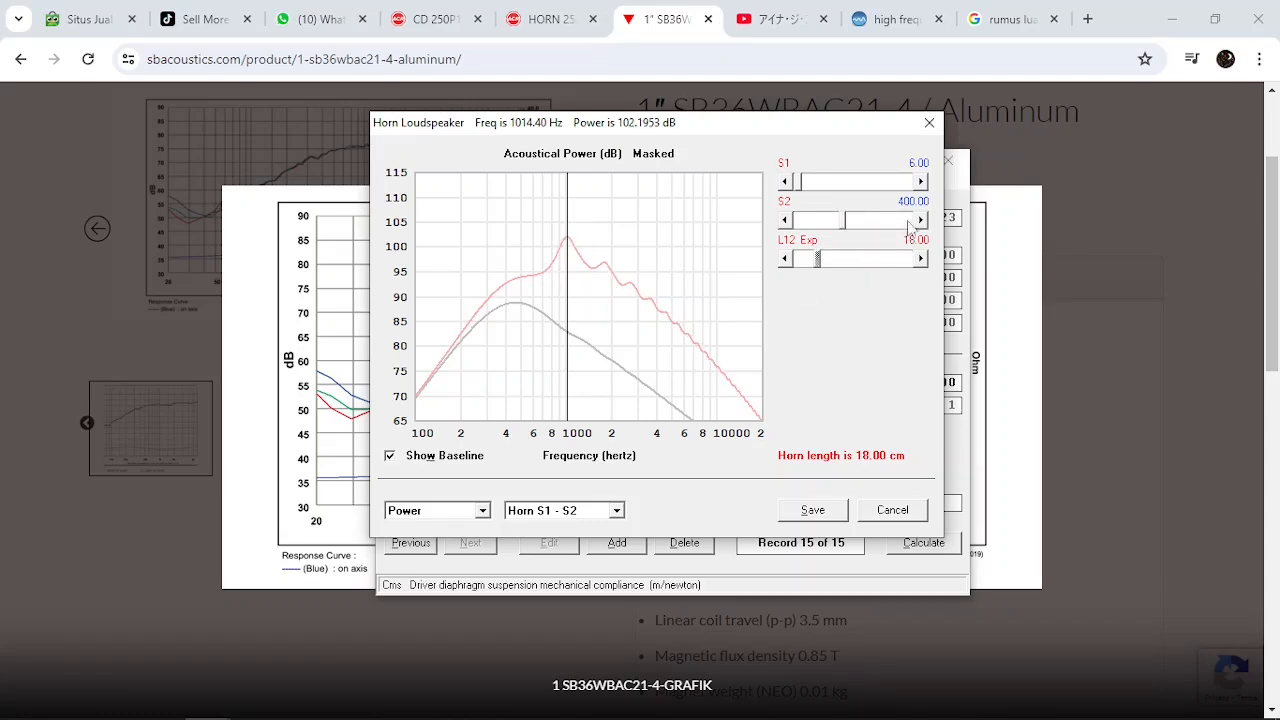
Increase the mouth area S2 to 2000.00 sq cm and the horn length L12 to 21.00 cm in the wizard
left_click_drag(898, 230, 873, 228)
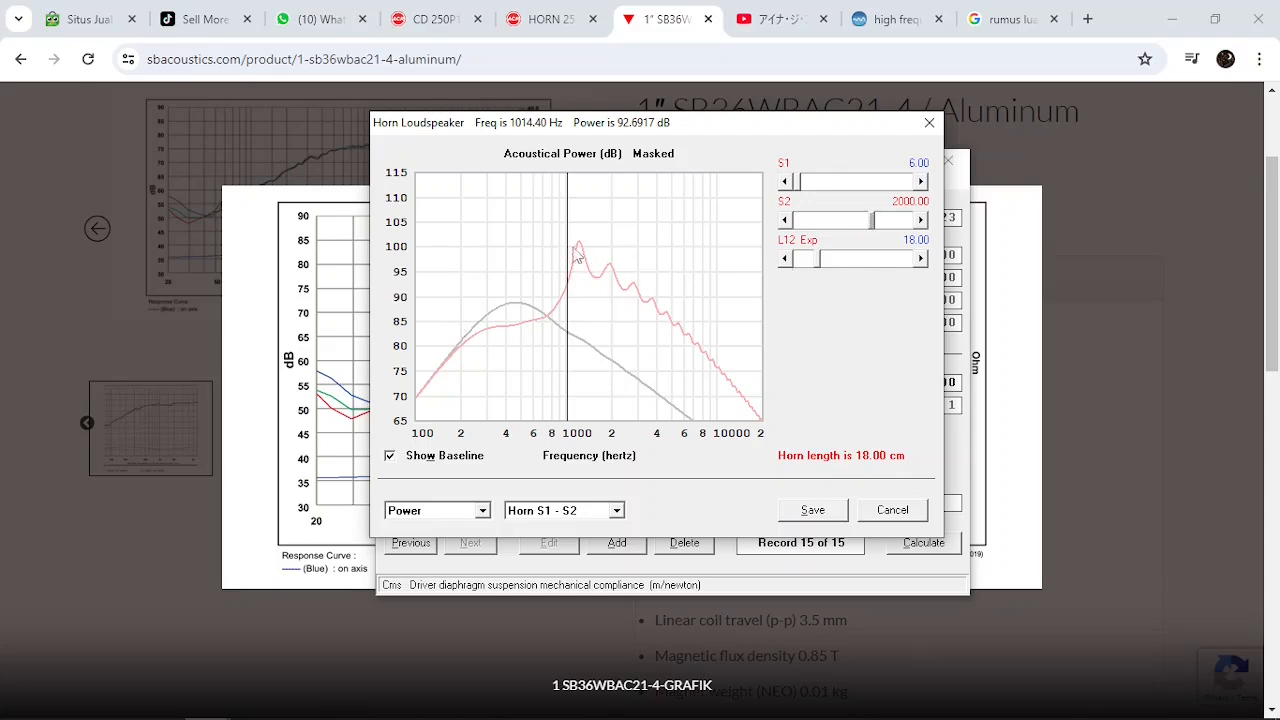
left_click(878, 257)
left_click(878, 257)
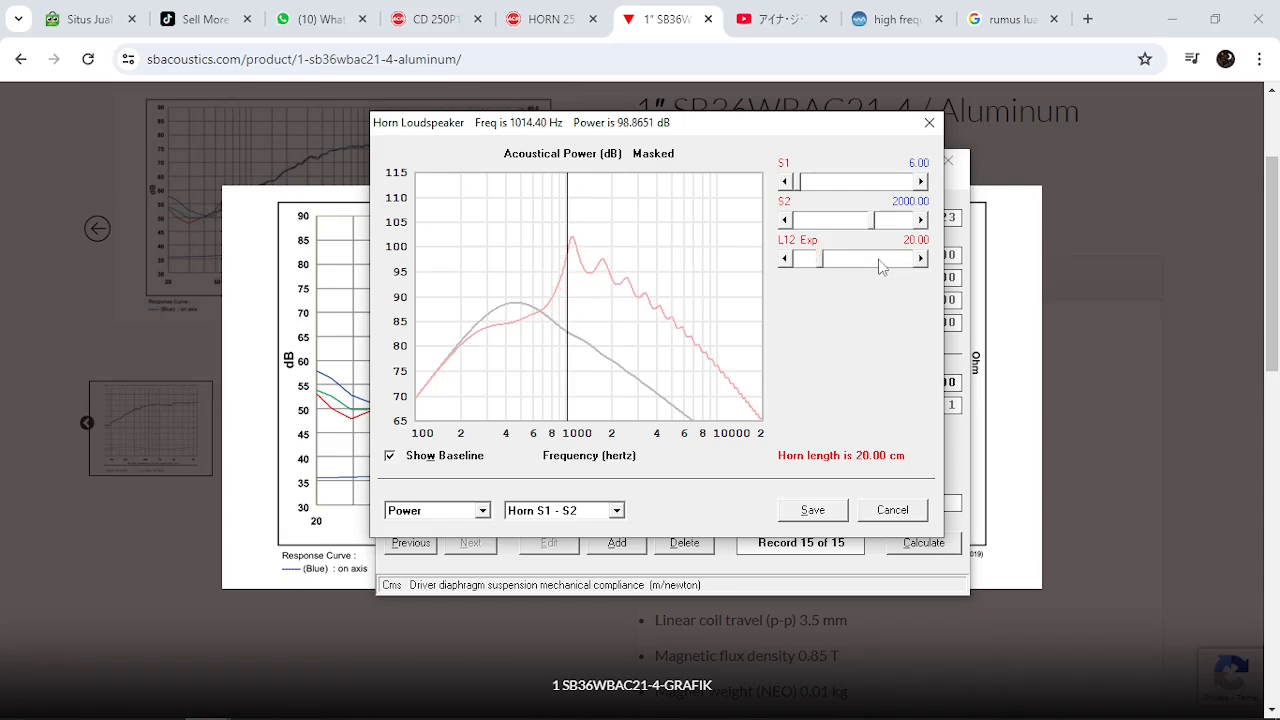
left_click(879, 262)
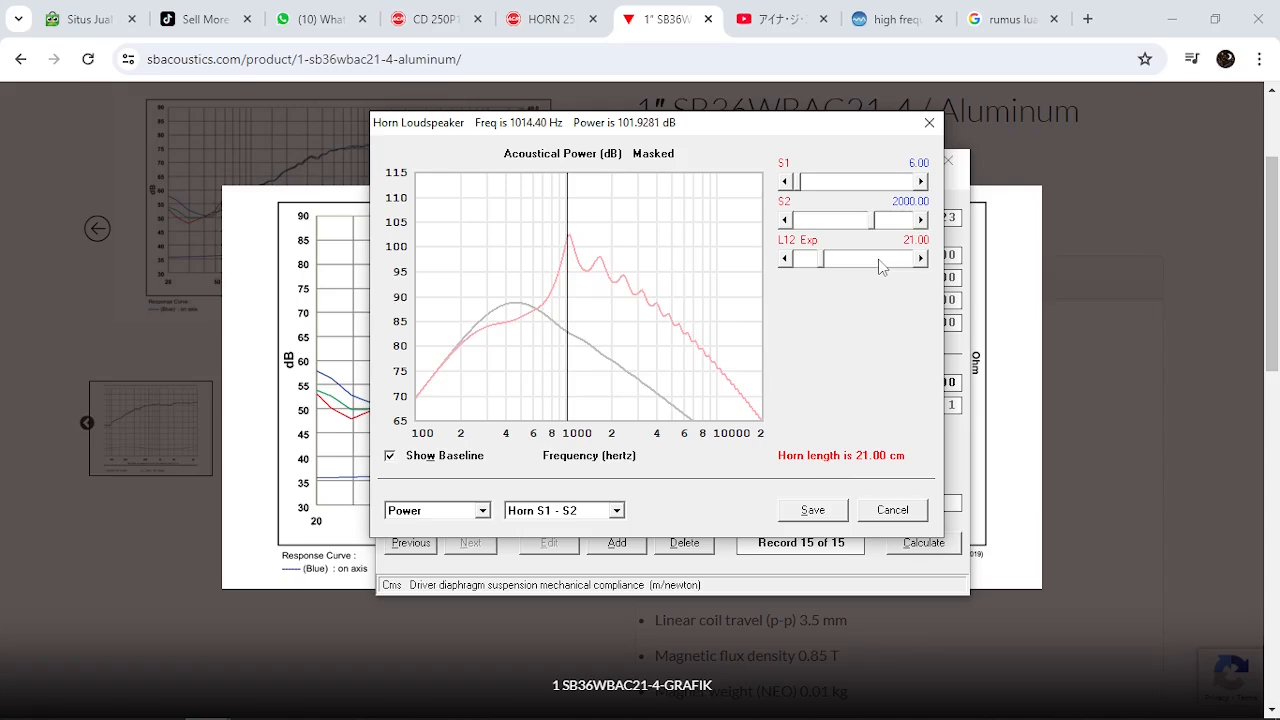
left_click(880, 263)
left_click(808, 266)
Move the wizard aside, set the mouth area S2 to 900.00 sq cm and save the wizard's values to the record
left_click_drag(600, 127, 668, 127)
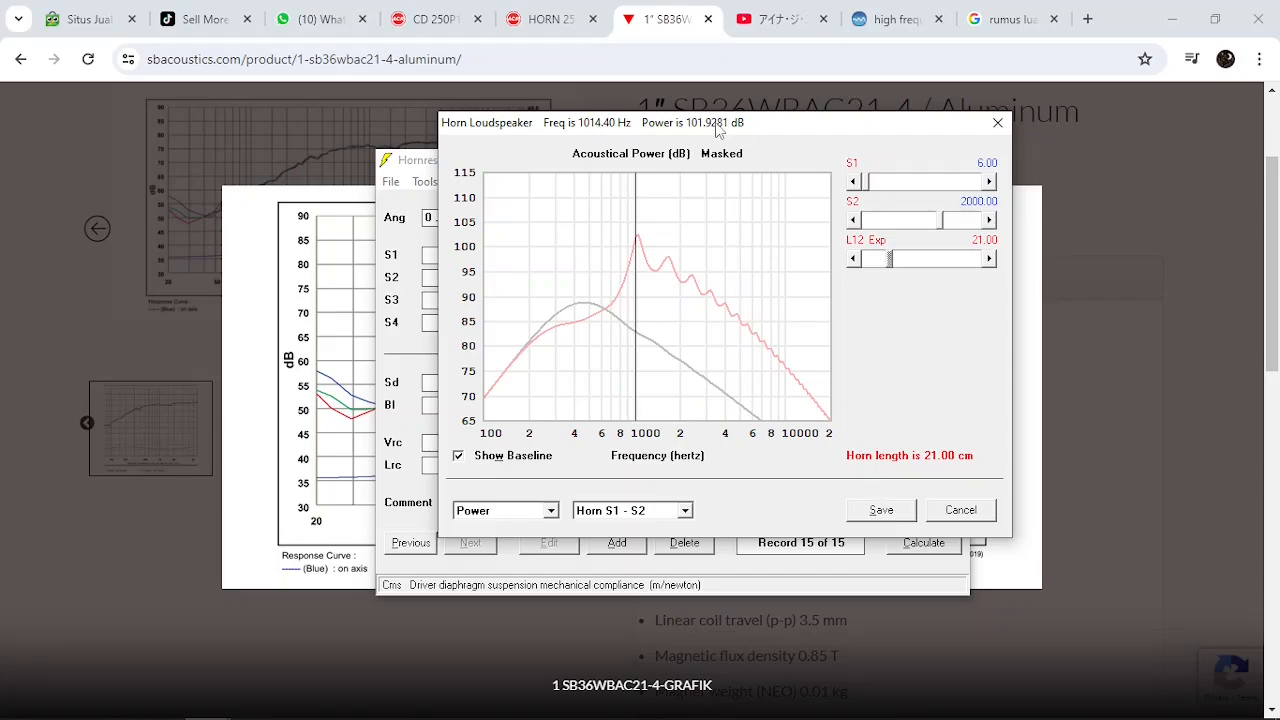
left_click_drag(716, 130, 696, 166)
left_click(908, 512)
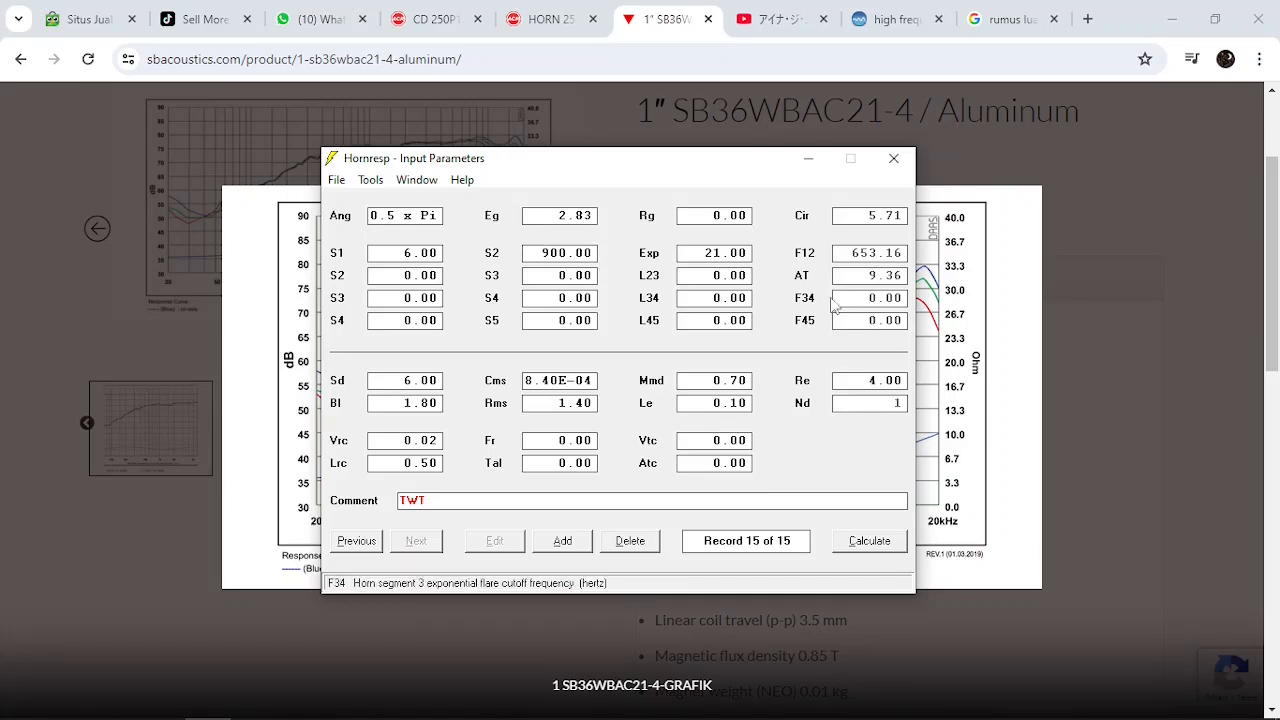
Open the exponential flare calculator for horn segment 1 and make the axial length L12 the value to calculate
double_click(697, 252)
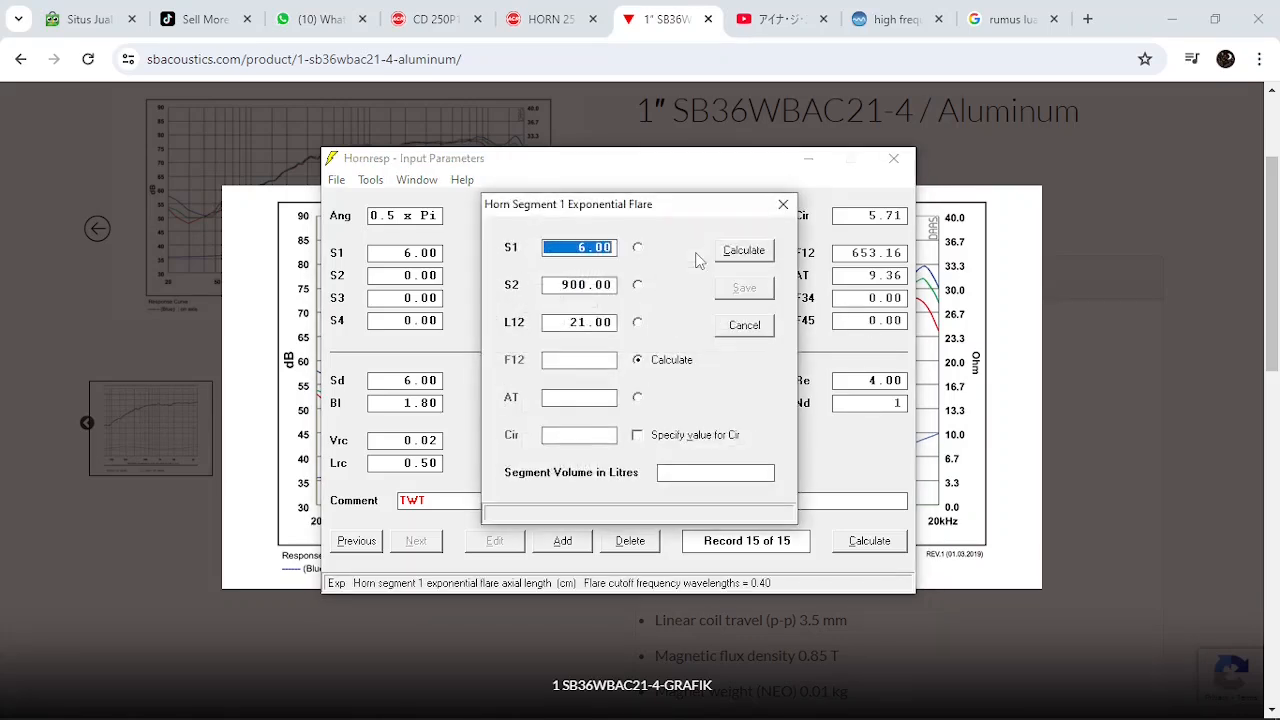
left_click(783, 204)
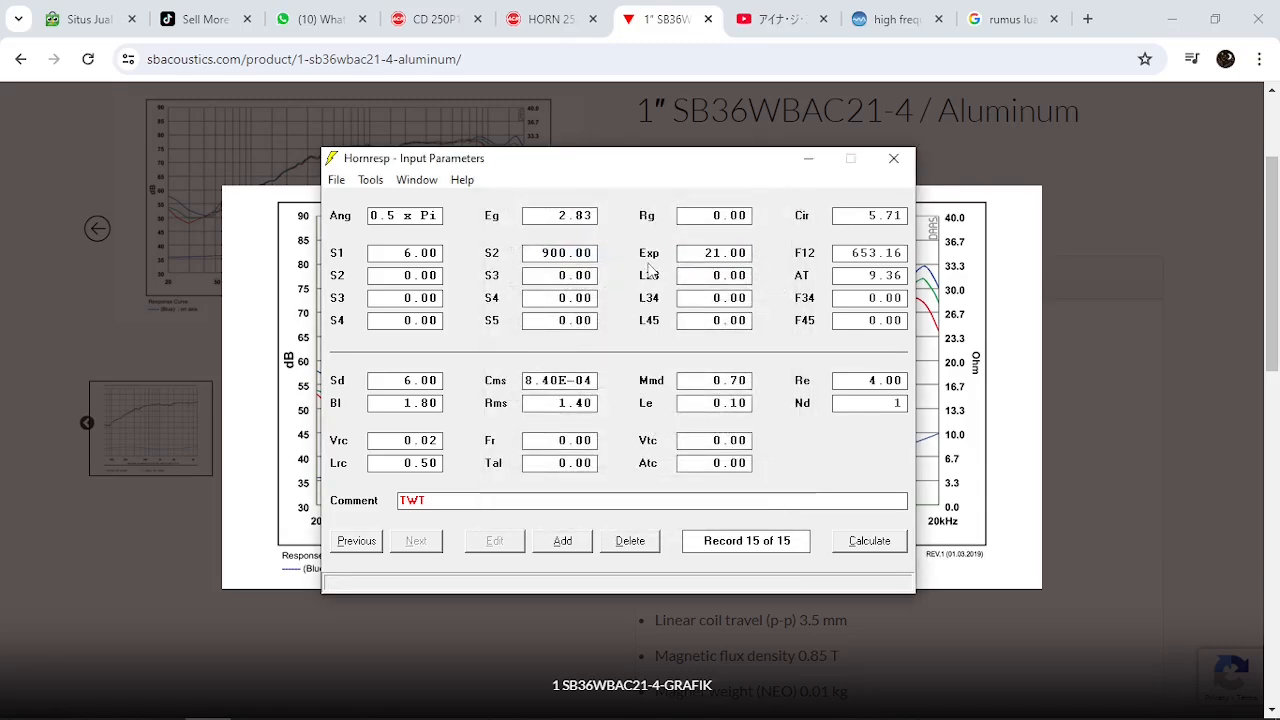
double_click(700, 254)
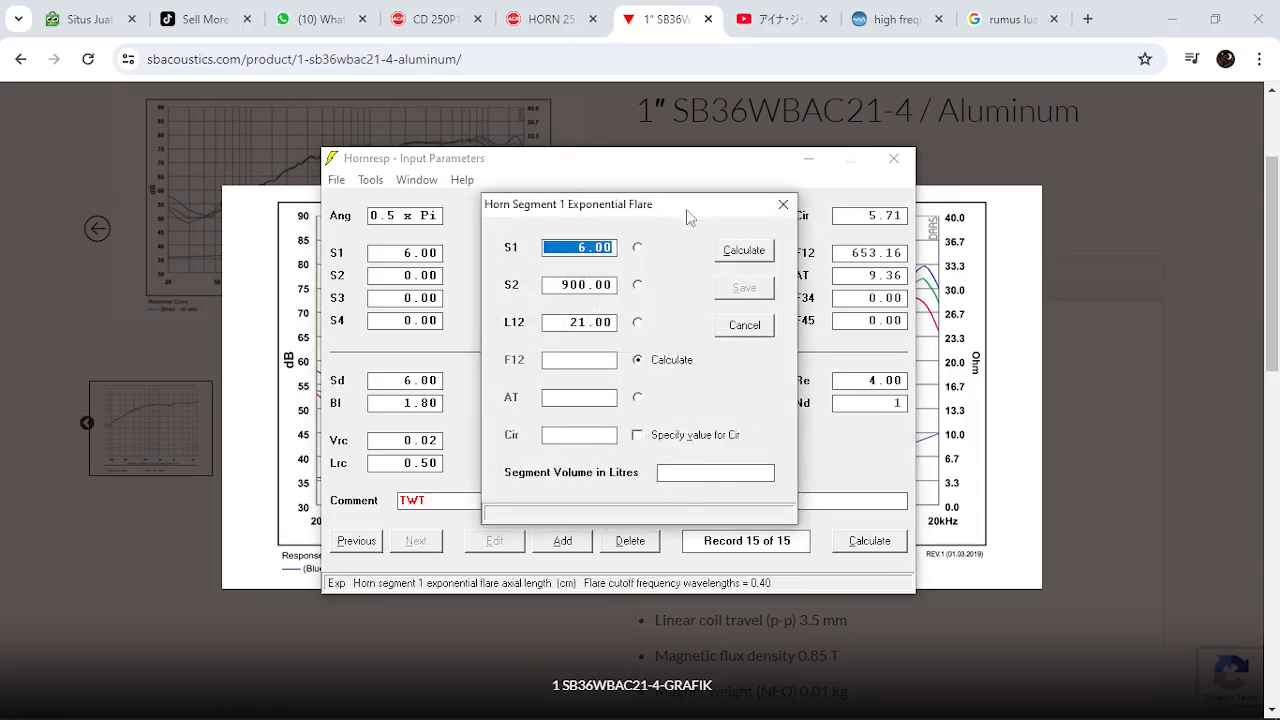
left_click_drag(686, 213, 805, 181)
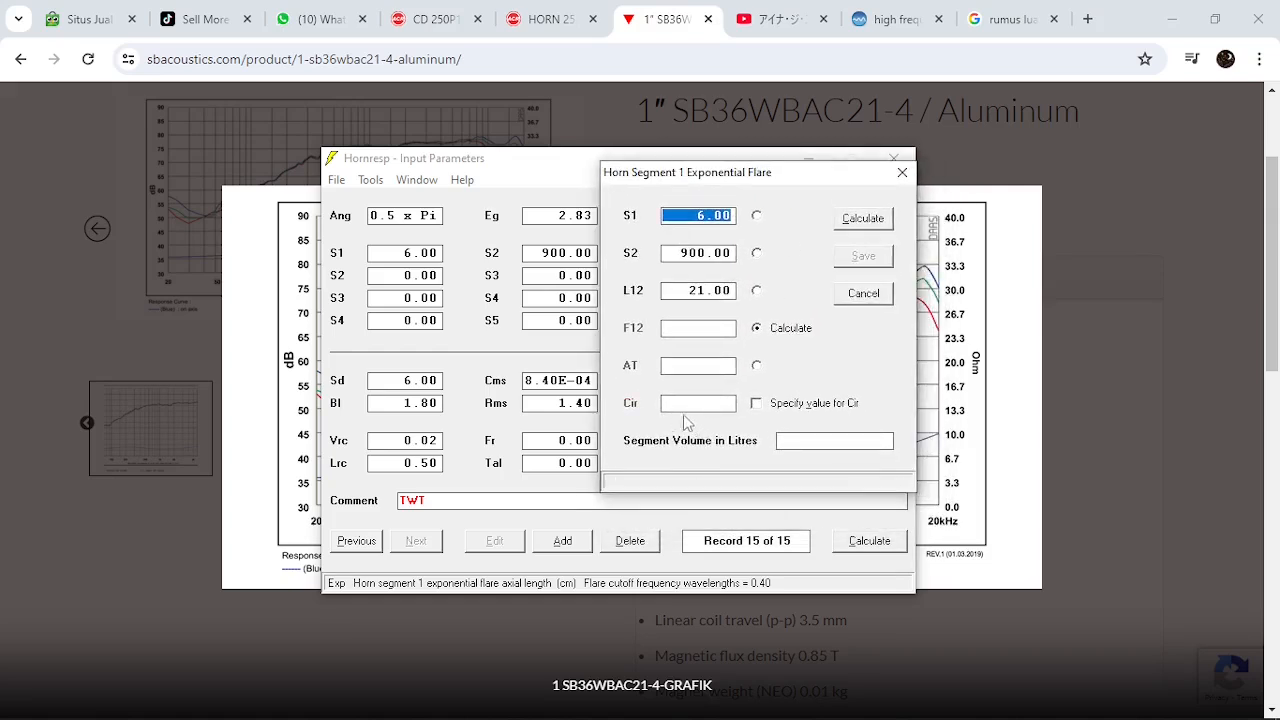
left_click(757, 291)
left_click(757, 328)
left_click(757, 290)
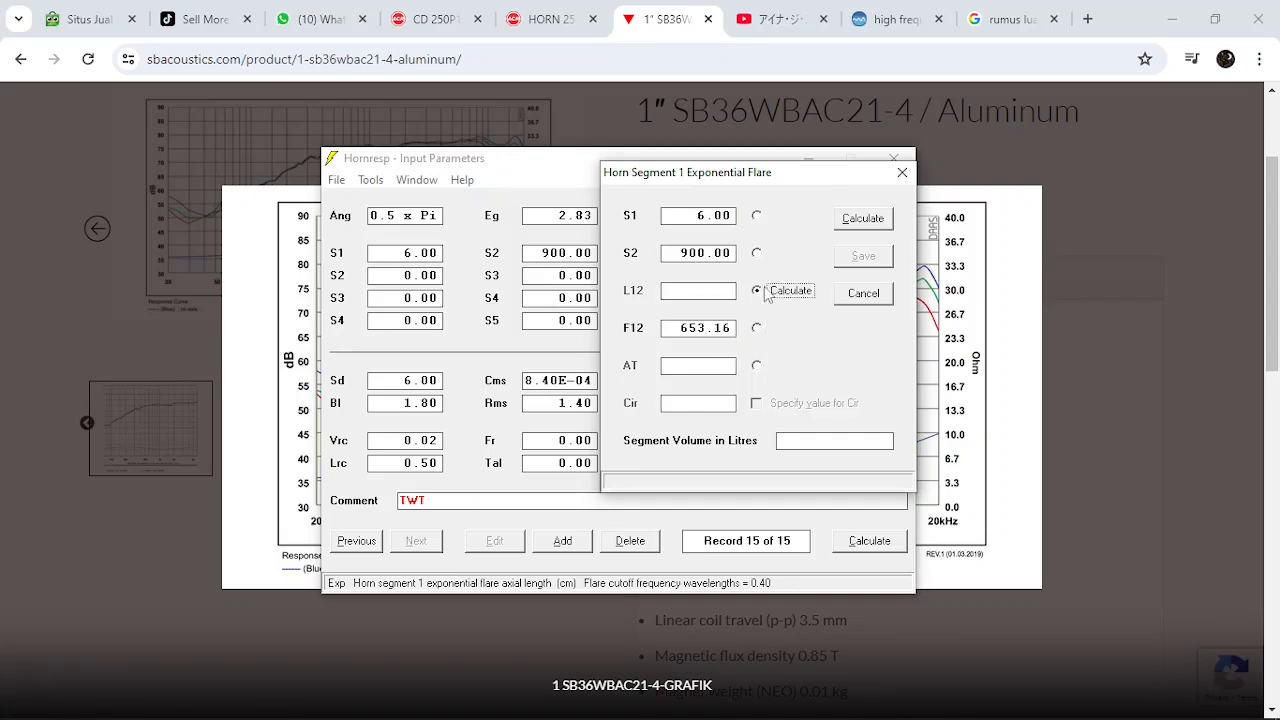
left_click(757, 253)
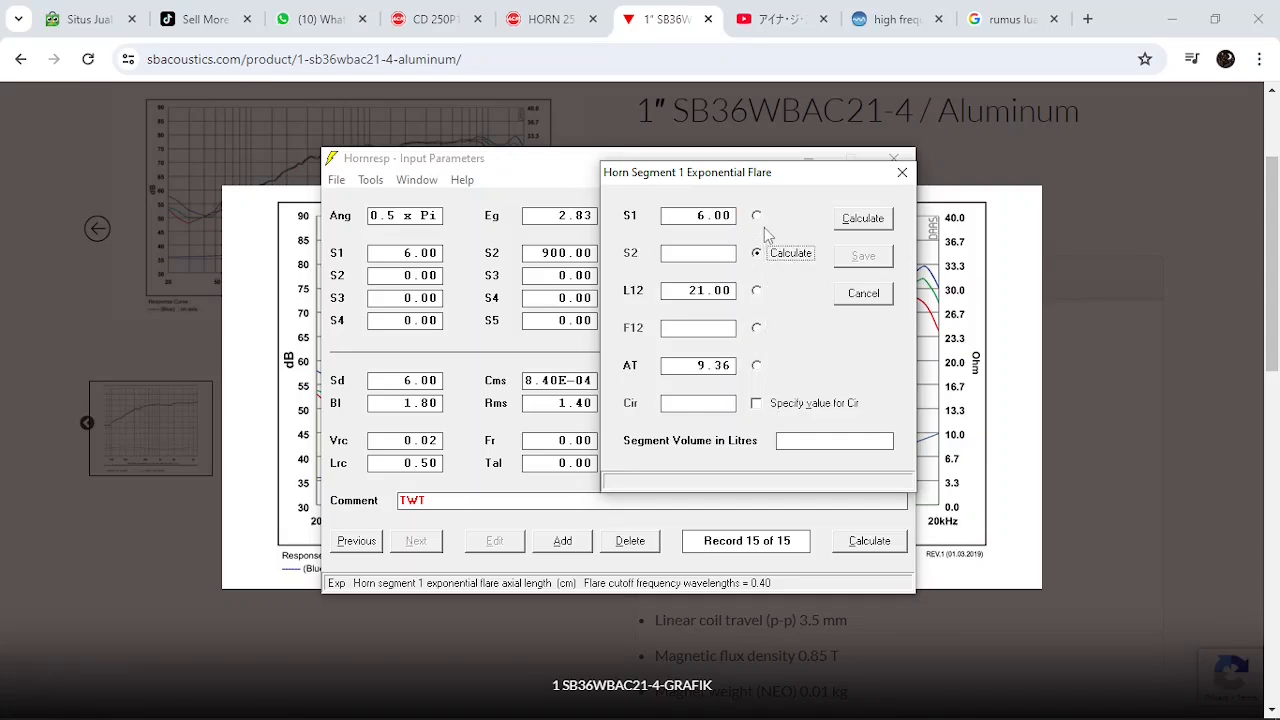
left_click(757, 290)
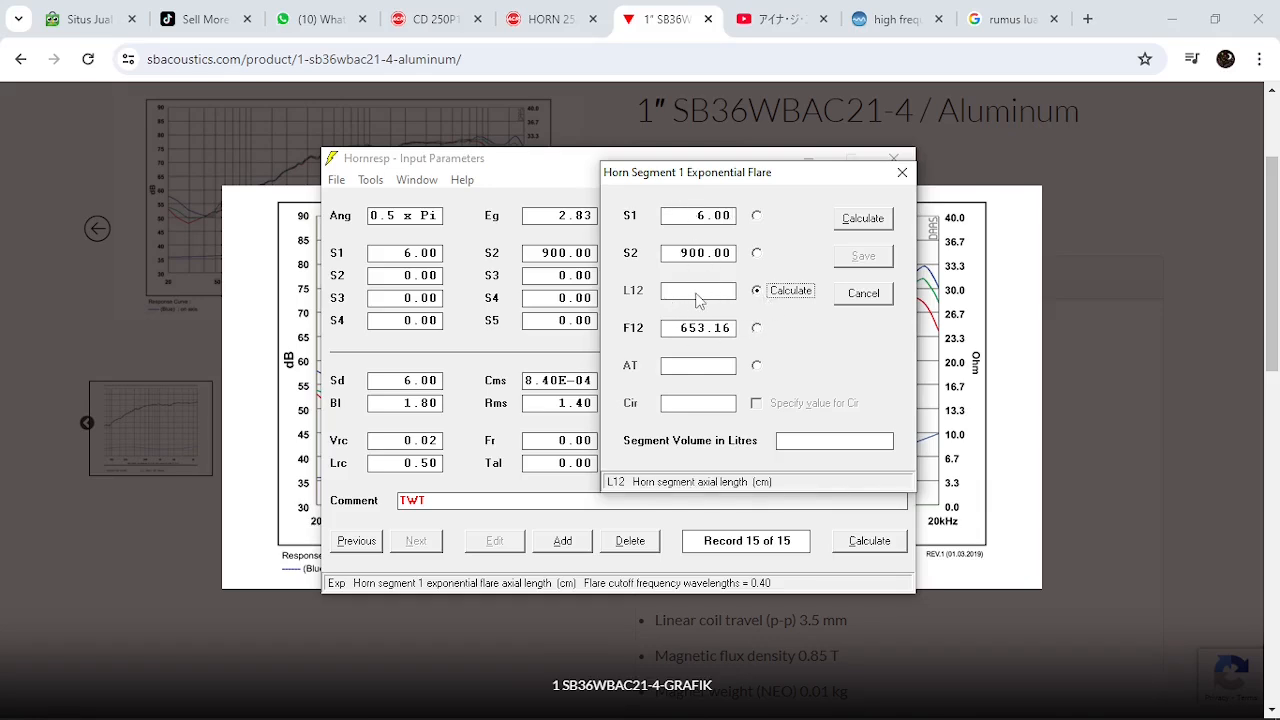
Calculate the horn length L12 for a flare cutoff frequency F12 of 2000.00 Hz and save it to the record
left_click_drag(762, 178, 688, 190)
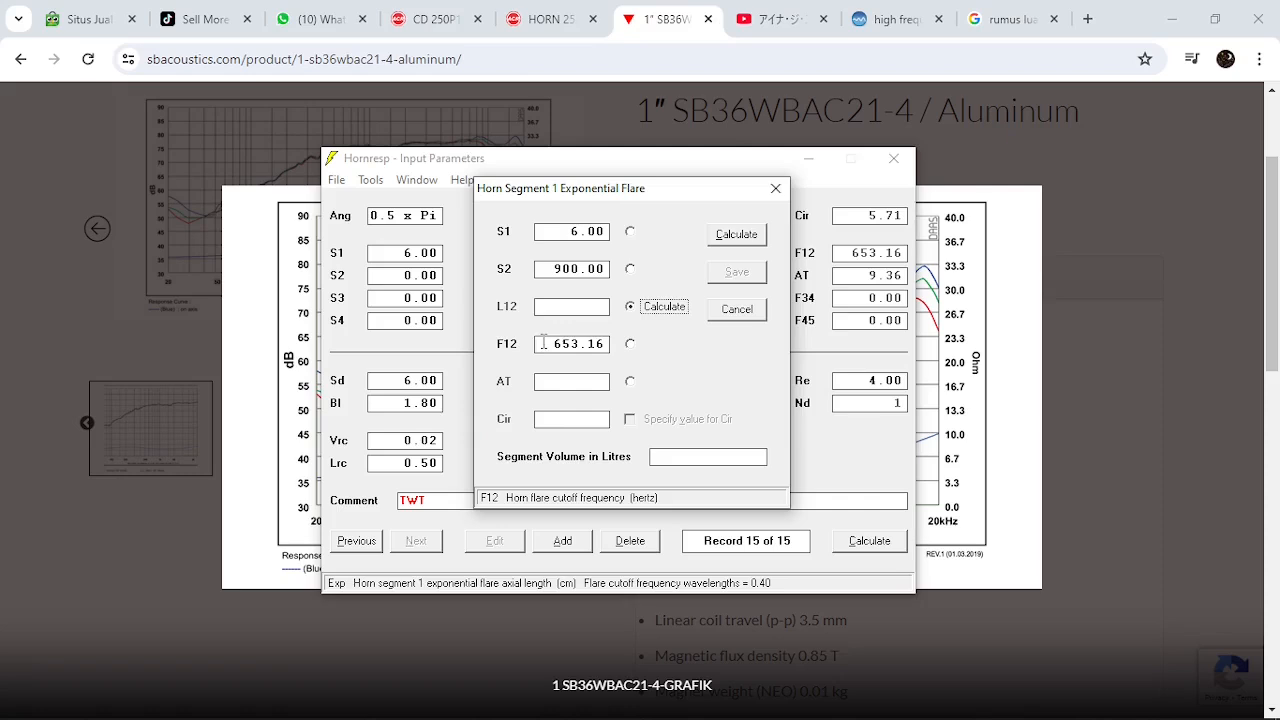
double_click(543, 343)
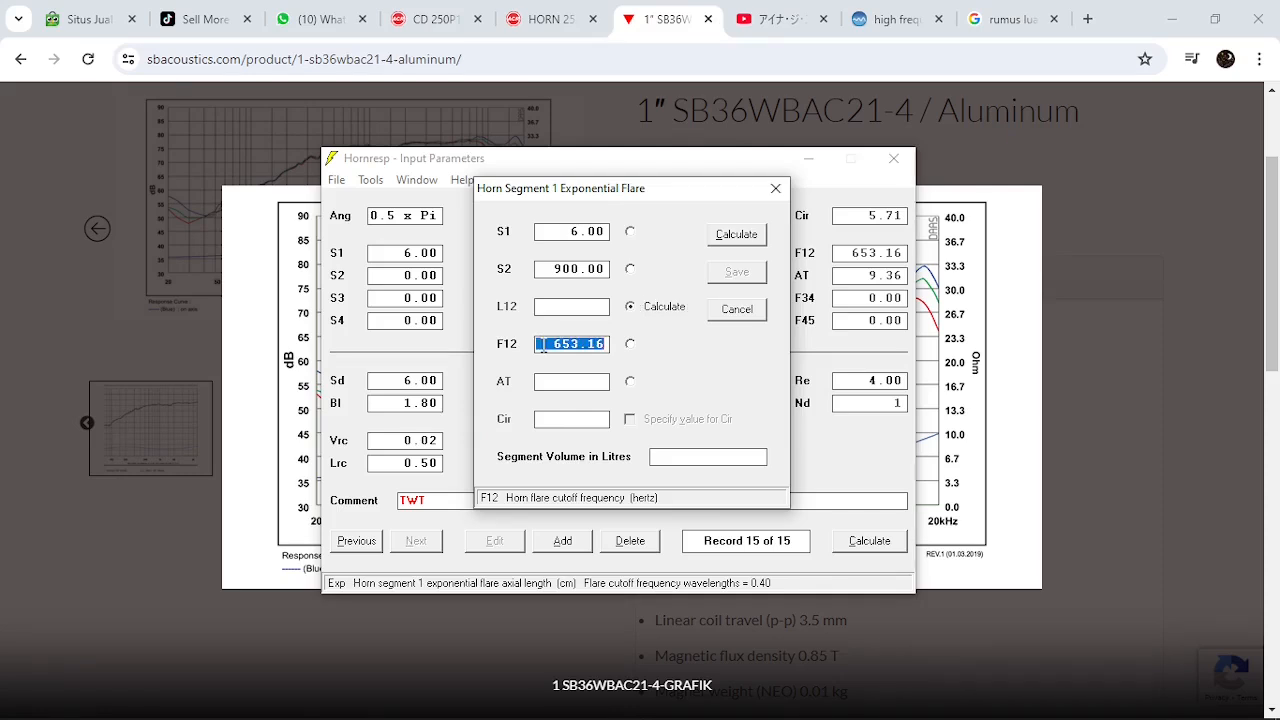
type("2000")
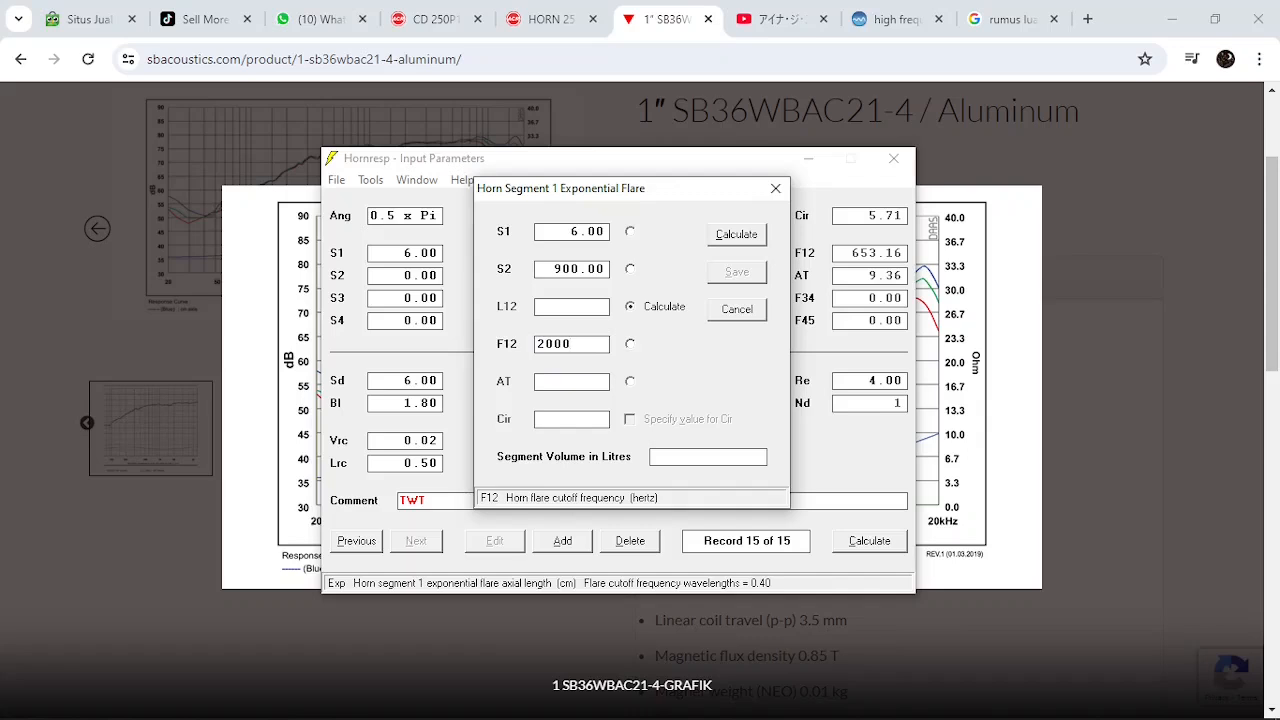
key("Tab")
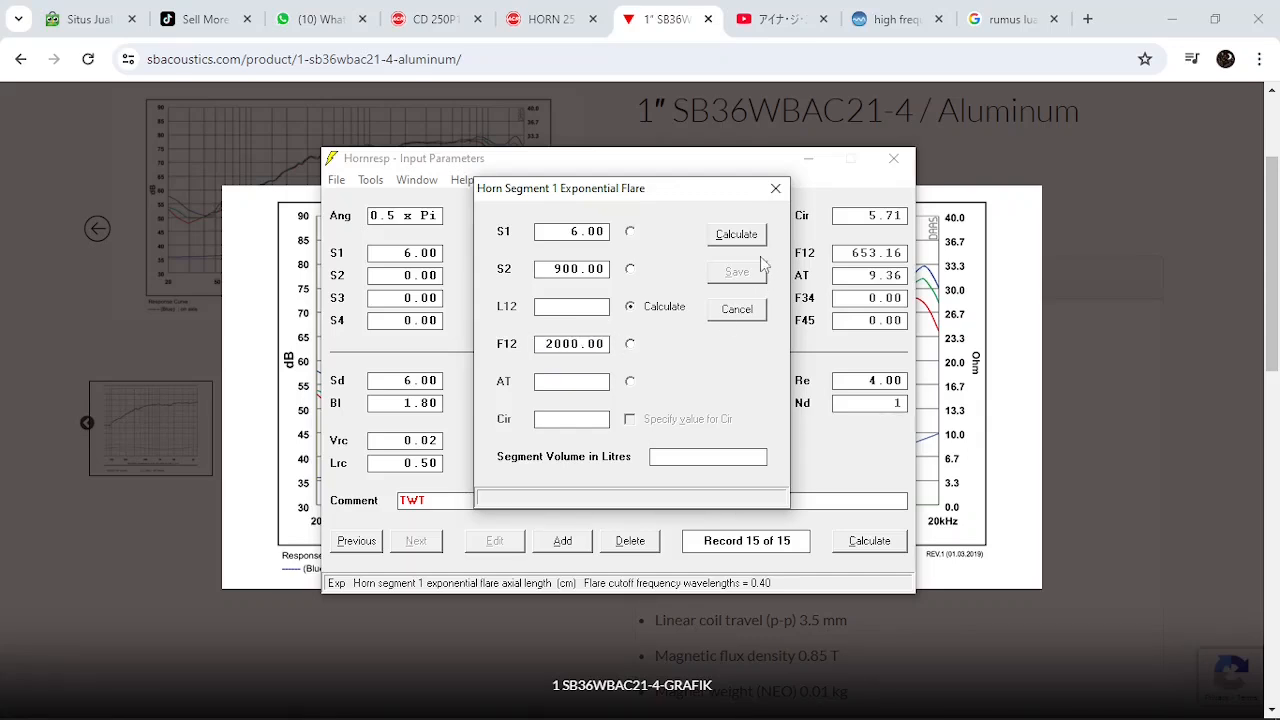
left_click(737, 236)
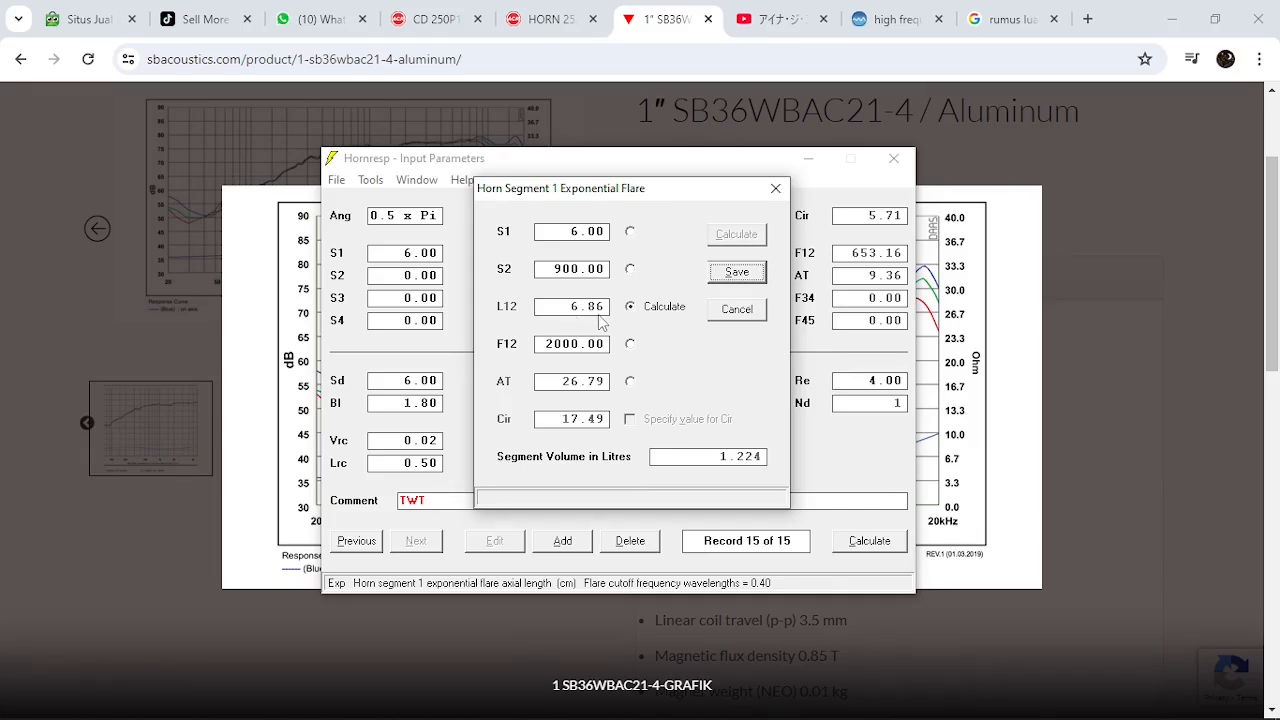
left_click(747, 277)
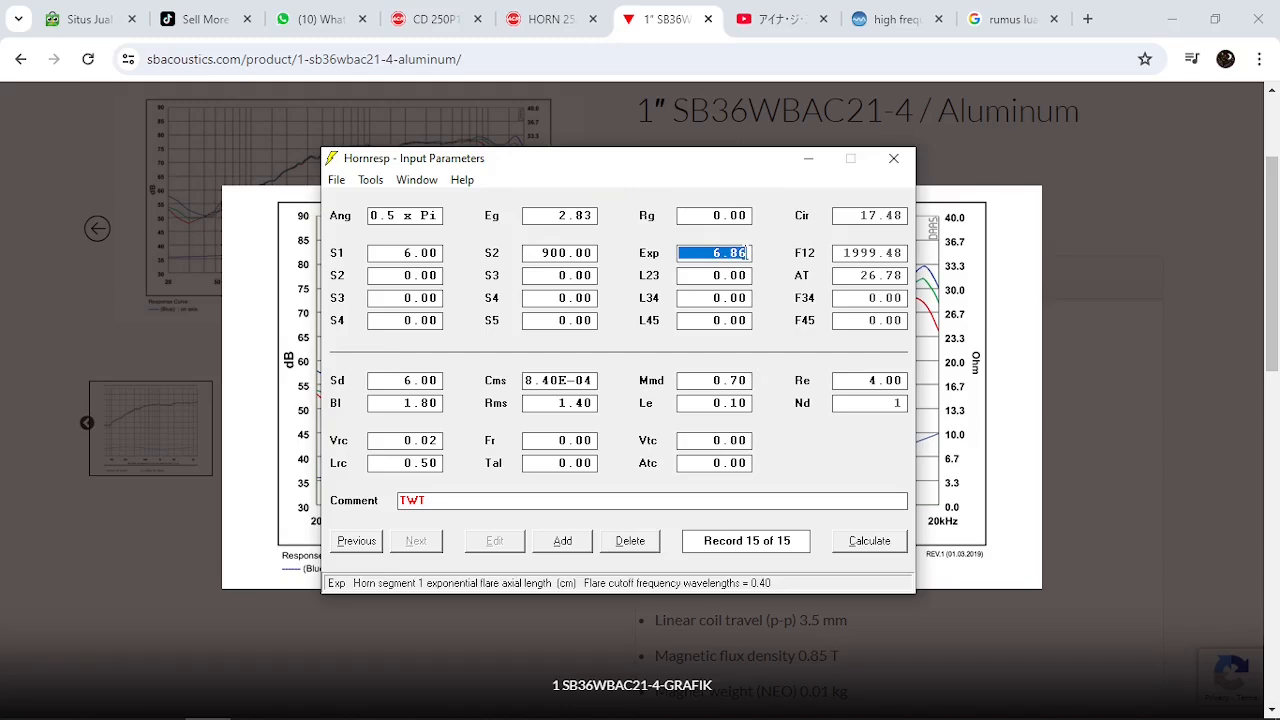
Switch horn segment 1 from the exponential to the conical (Con) flare and open the Loudspeaker Wizard
left_click(370, 180)
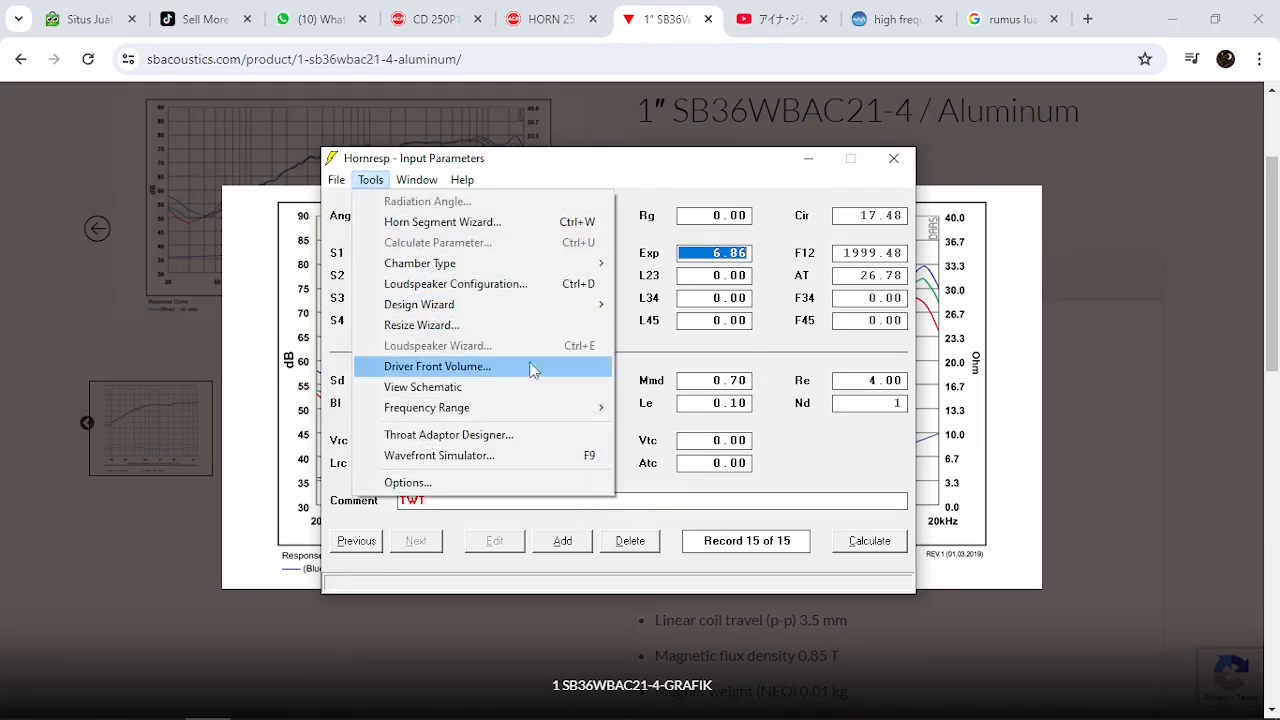
left_click(790, 335)
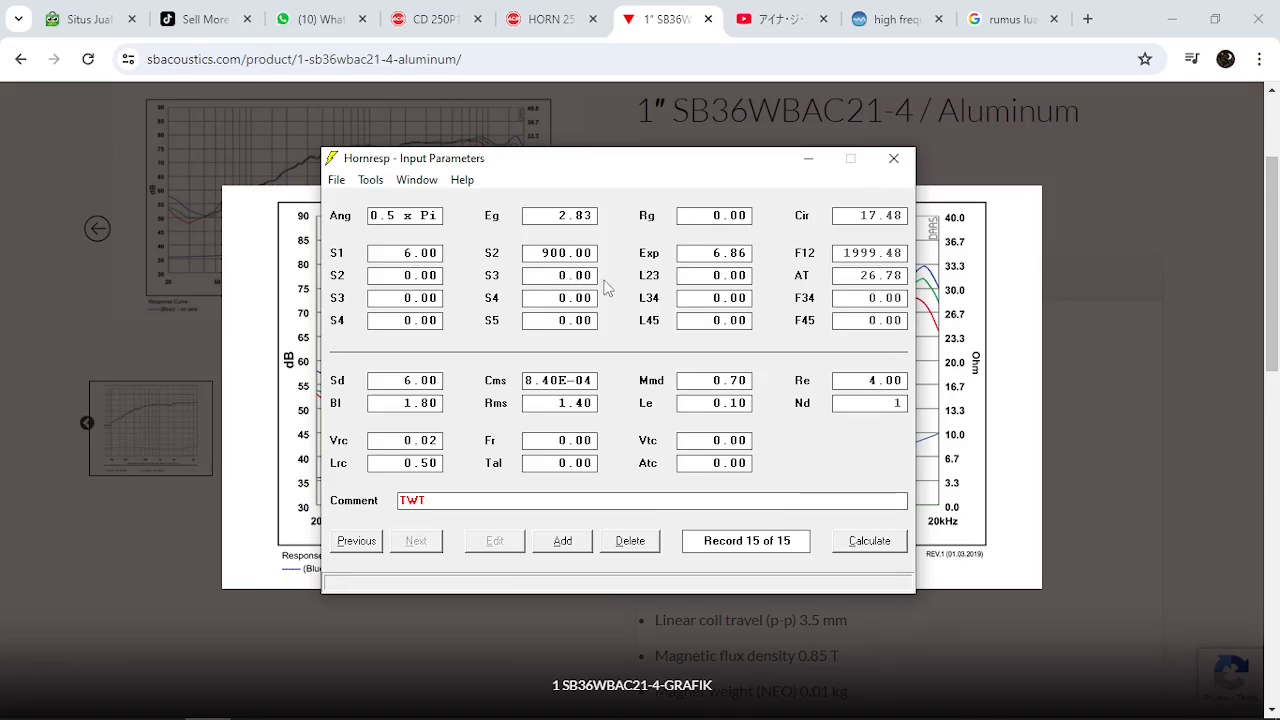
double_click(650, 255)
double_click(652, 256)
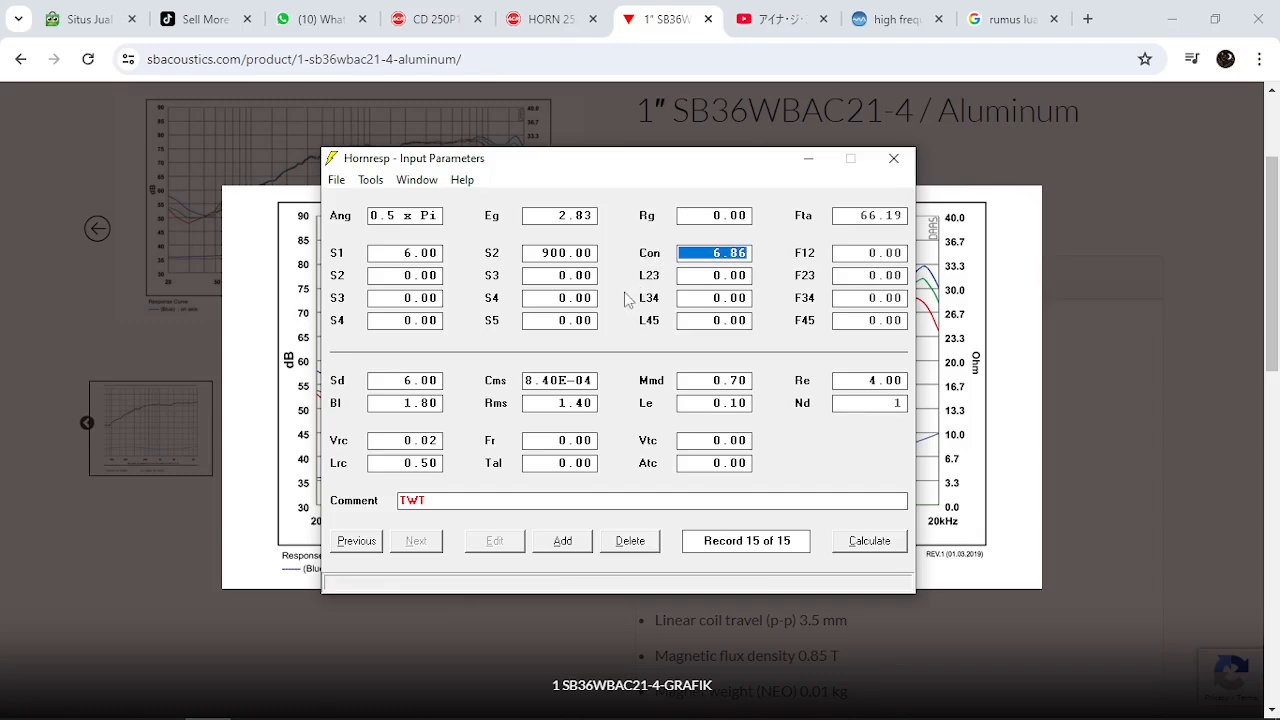
left_click(378, 184)
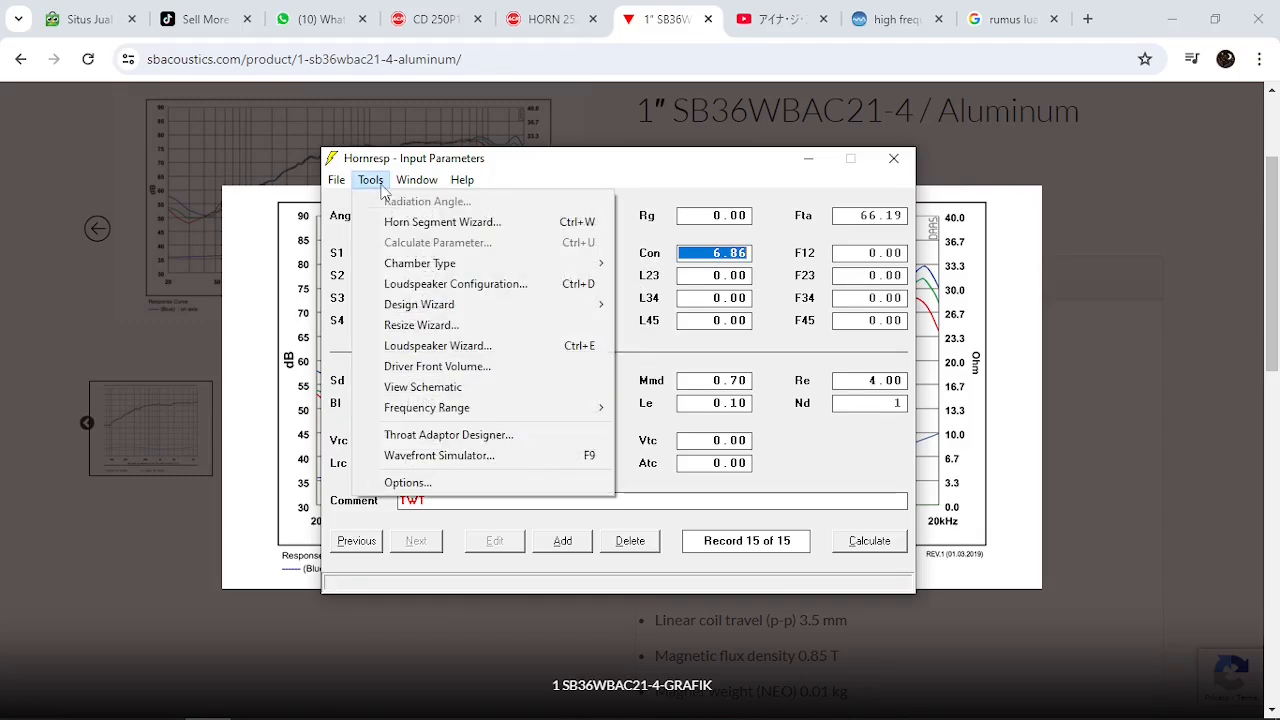
left_click(456, 346)
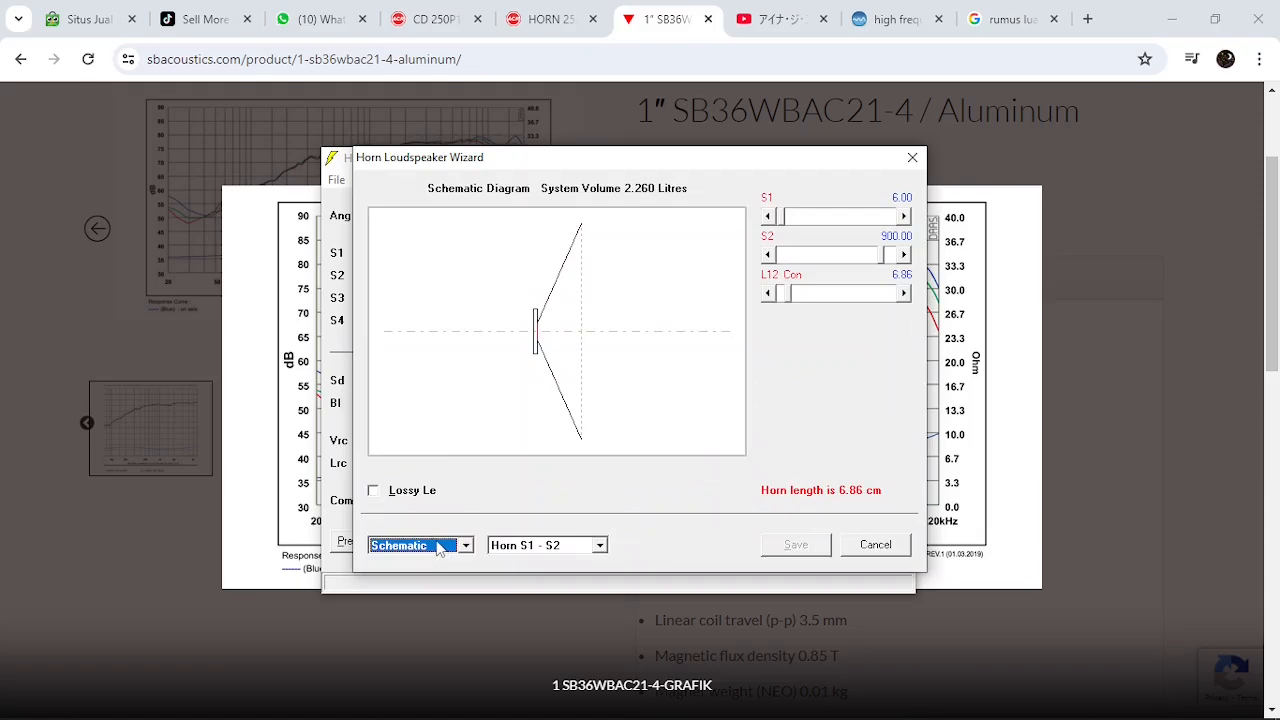
Change the segment's flare to Exp in the wizard and display the power response over the range starting at 100 Hz
left_click(438, 546)
left_click(819, 372)
left_click(797, 276)
left_click(420, 545)
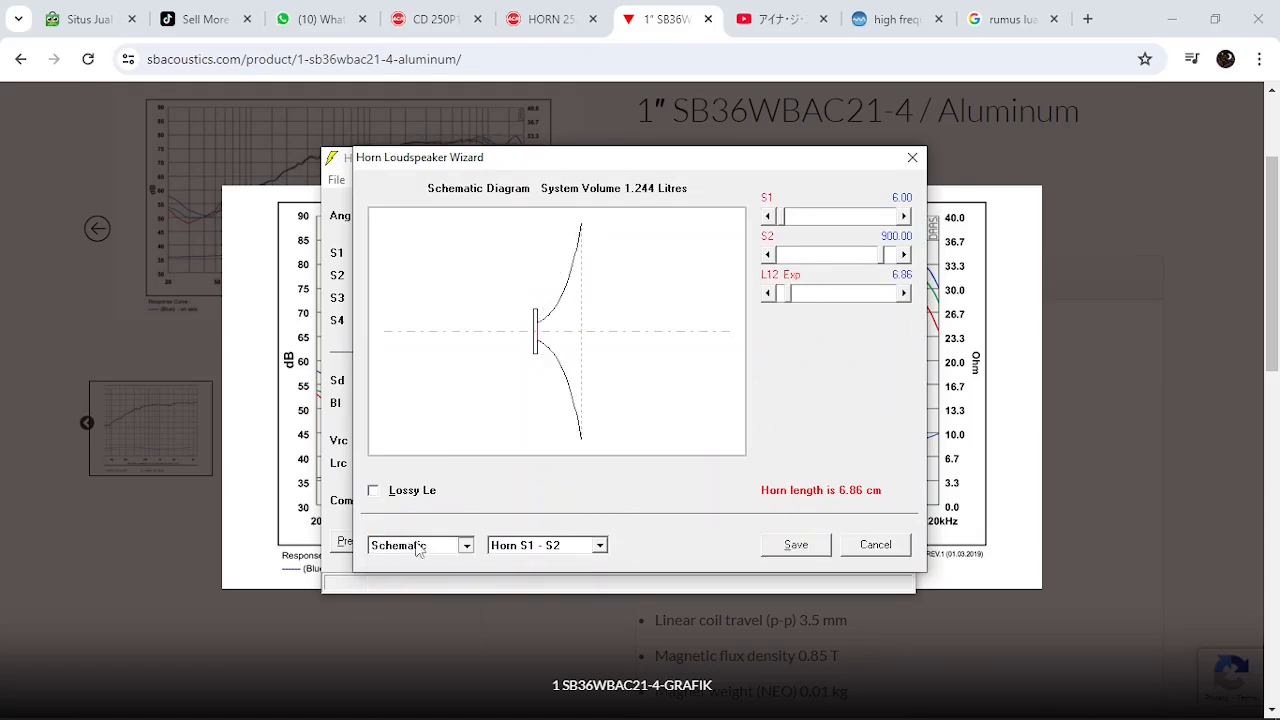
left_click(409, 587)
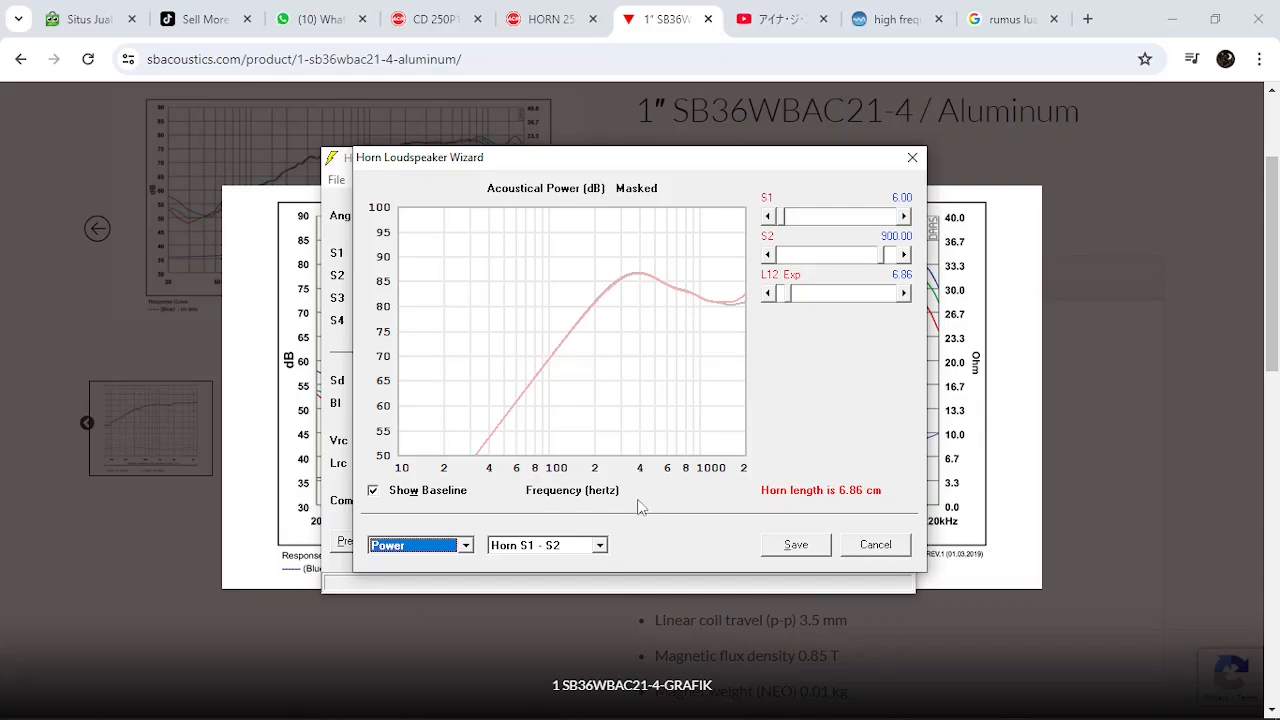
left_click(593, 493)
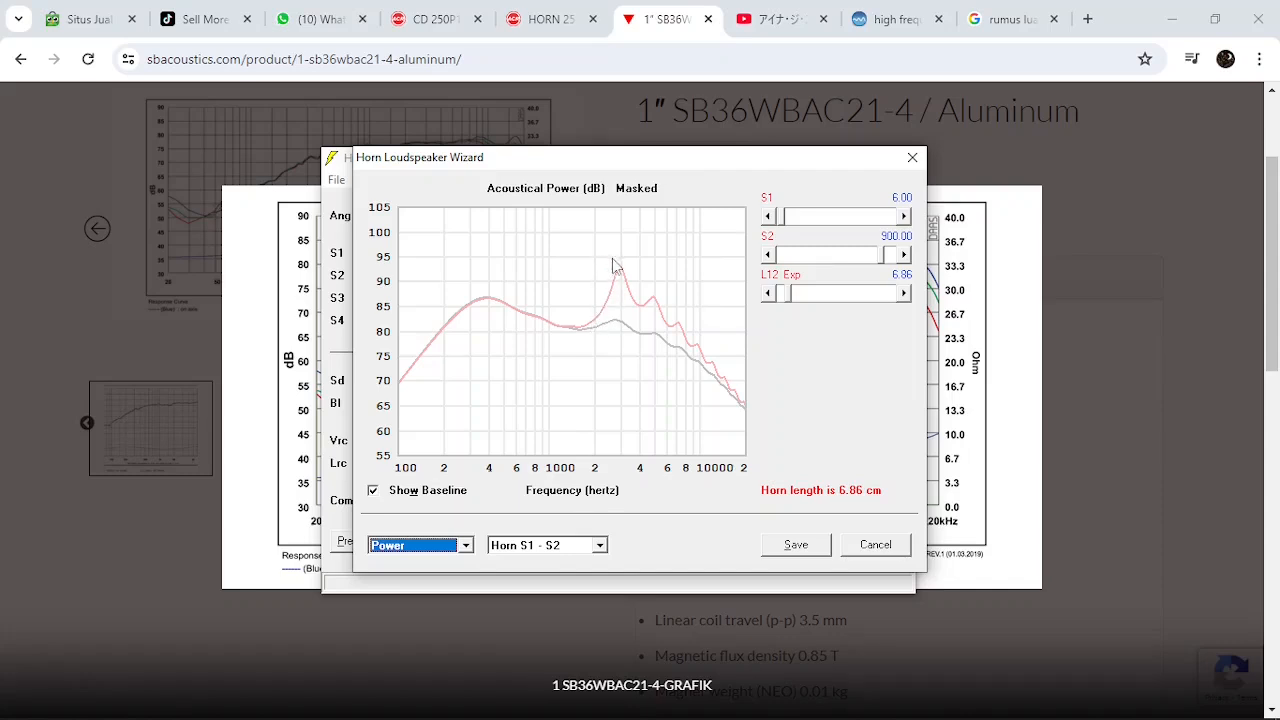
Lengthen the exponential horn's L12 to 10.00 cm in the wizard while watching the power response
left_click(868, 296)
left_click(868, 296)
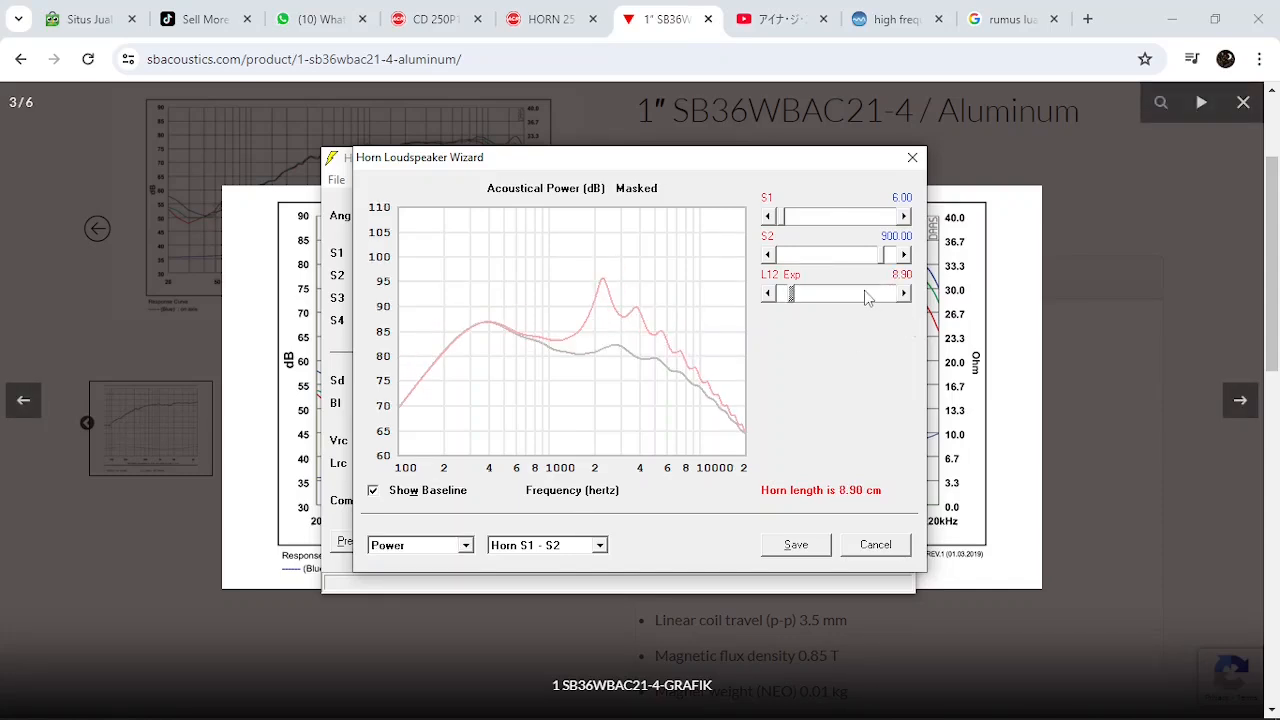
left_click(868, 296)
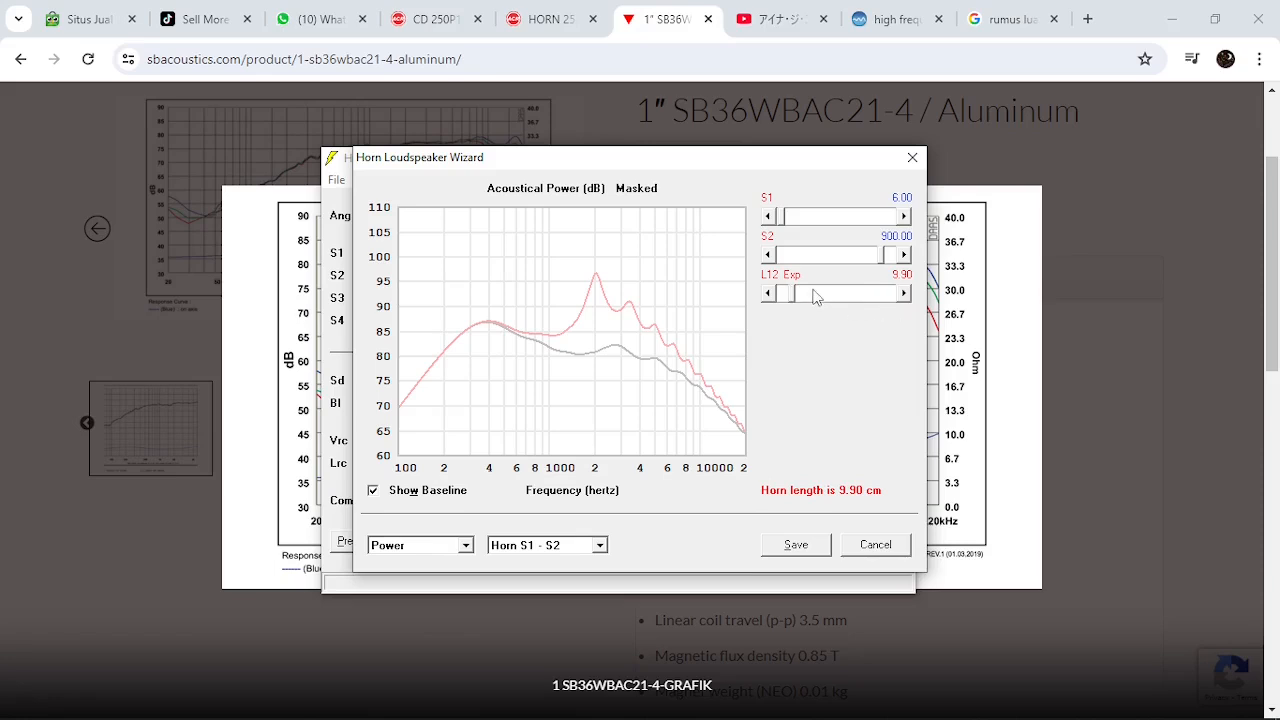
left_click(905, 294)
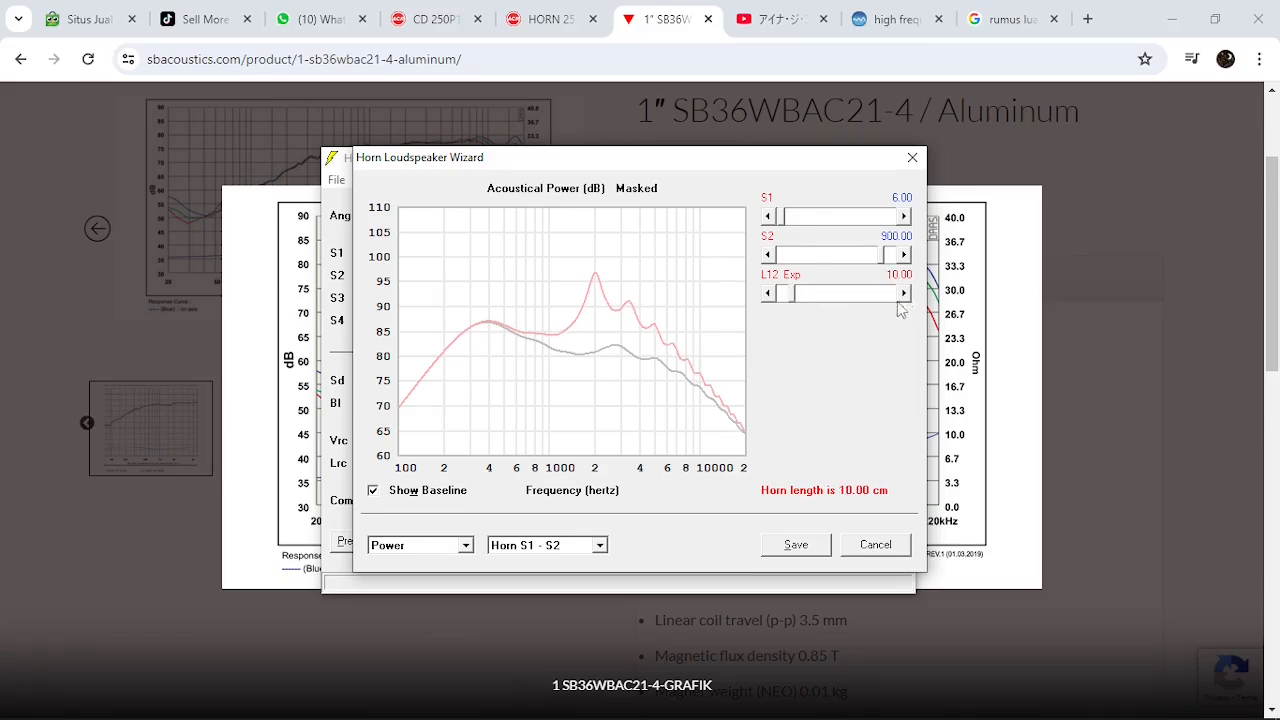
Show the schematic of the 10.00 cm horn and save the wizard's values to the record
left_click(440, 548)
scroll(468, 590, "up", 1)
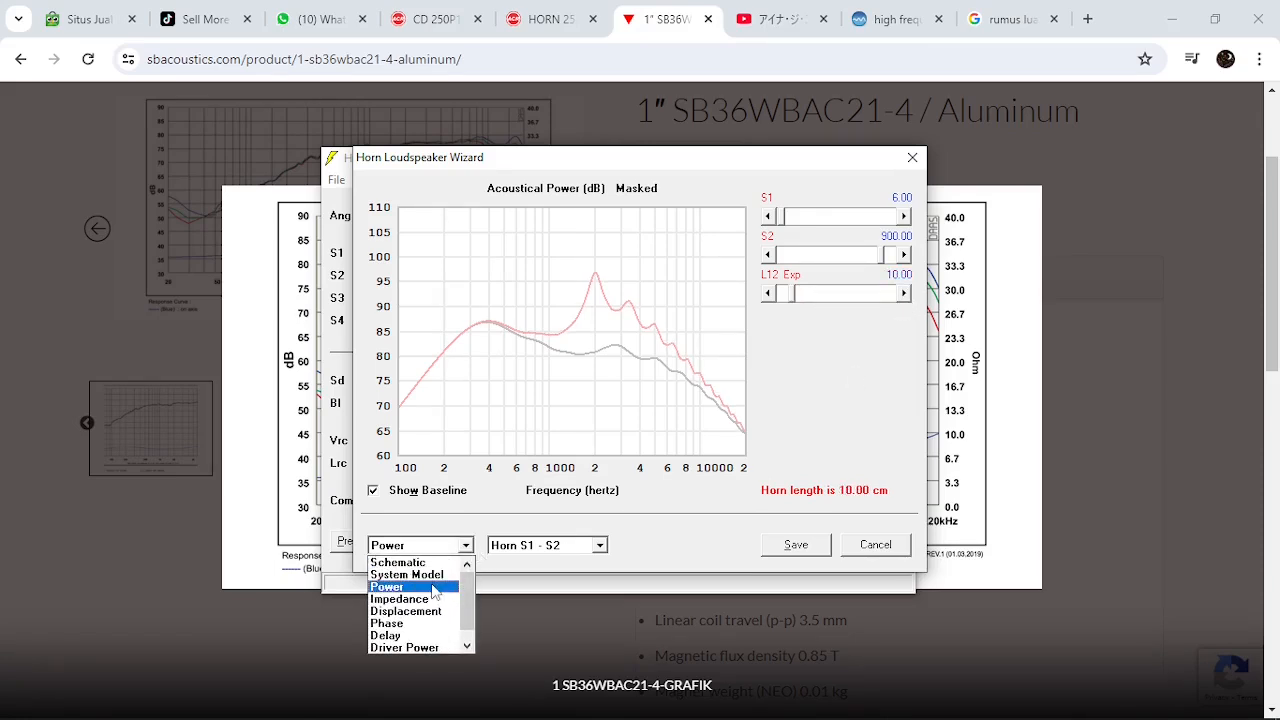
left_click(443, 586)
left_click(466, 545)
scroll(455, 585, "up", 2)
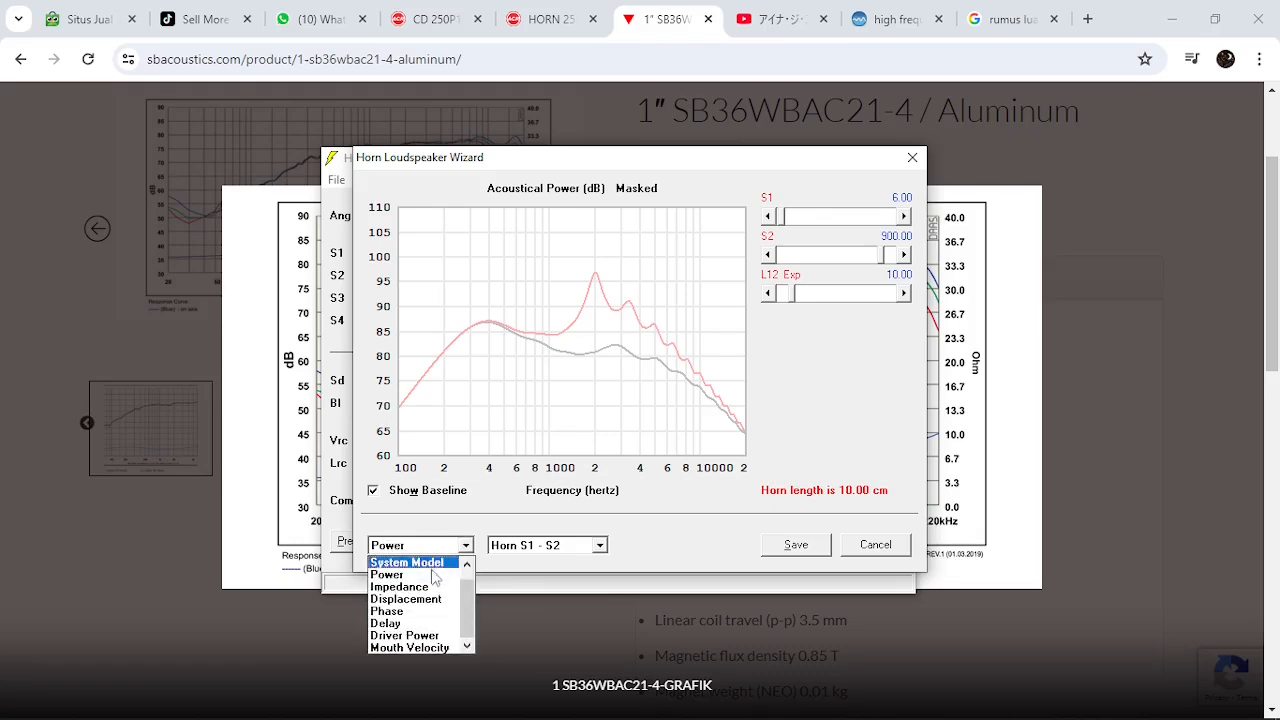
left_click(452, 563)
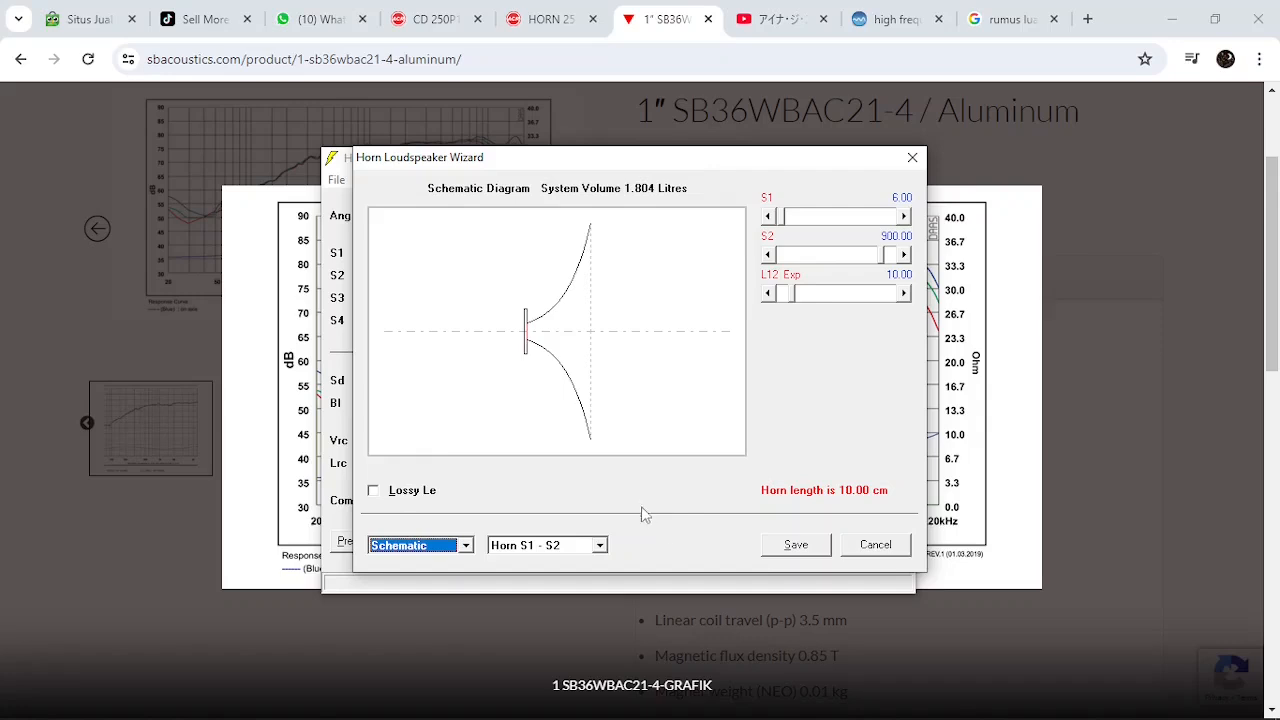
left_click(795, 545)
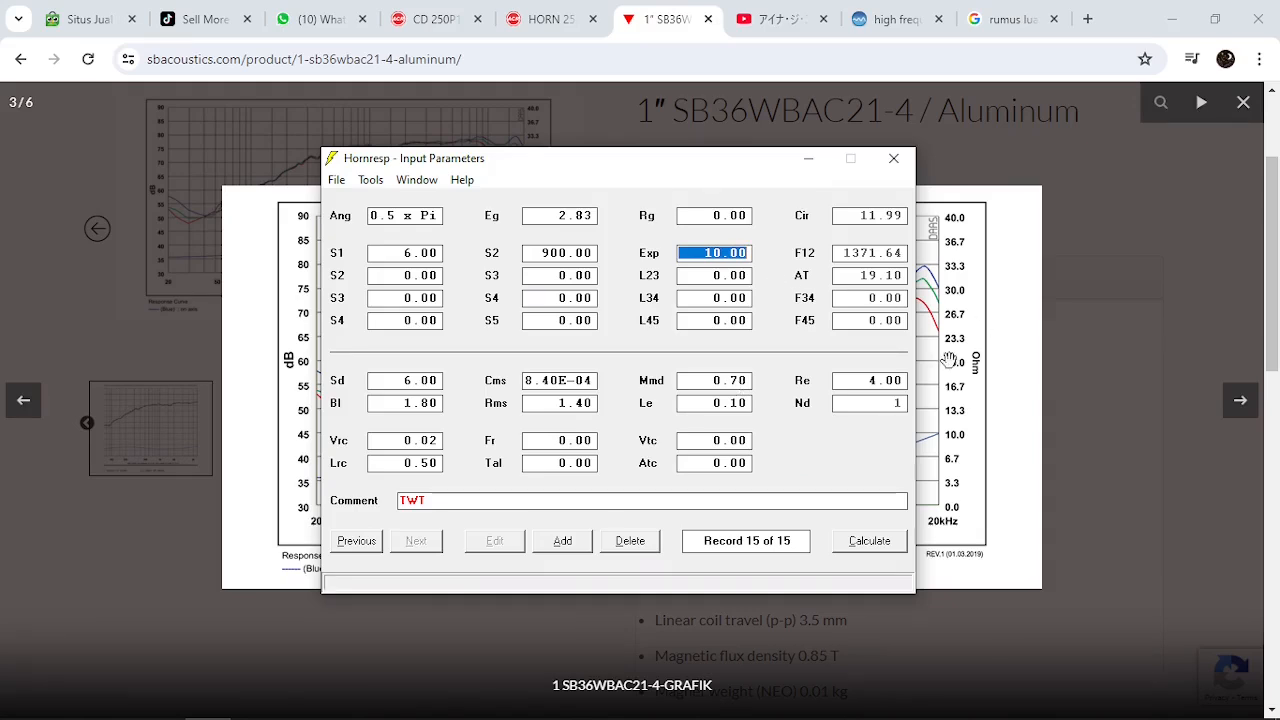
Switch to the browser and close the enlarged SB36WBAC21-4 response graph and the HORN 2525 ACR page
left_click(672, 22)
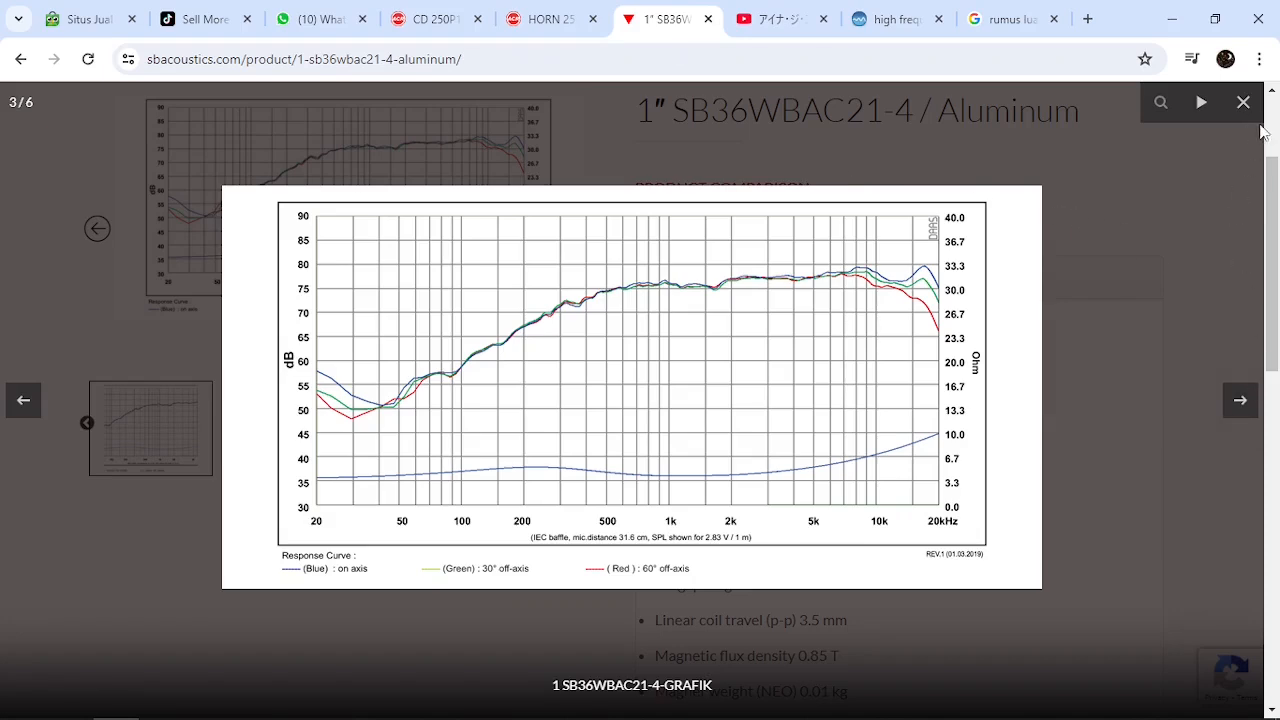
left_click(1165, 355)
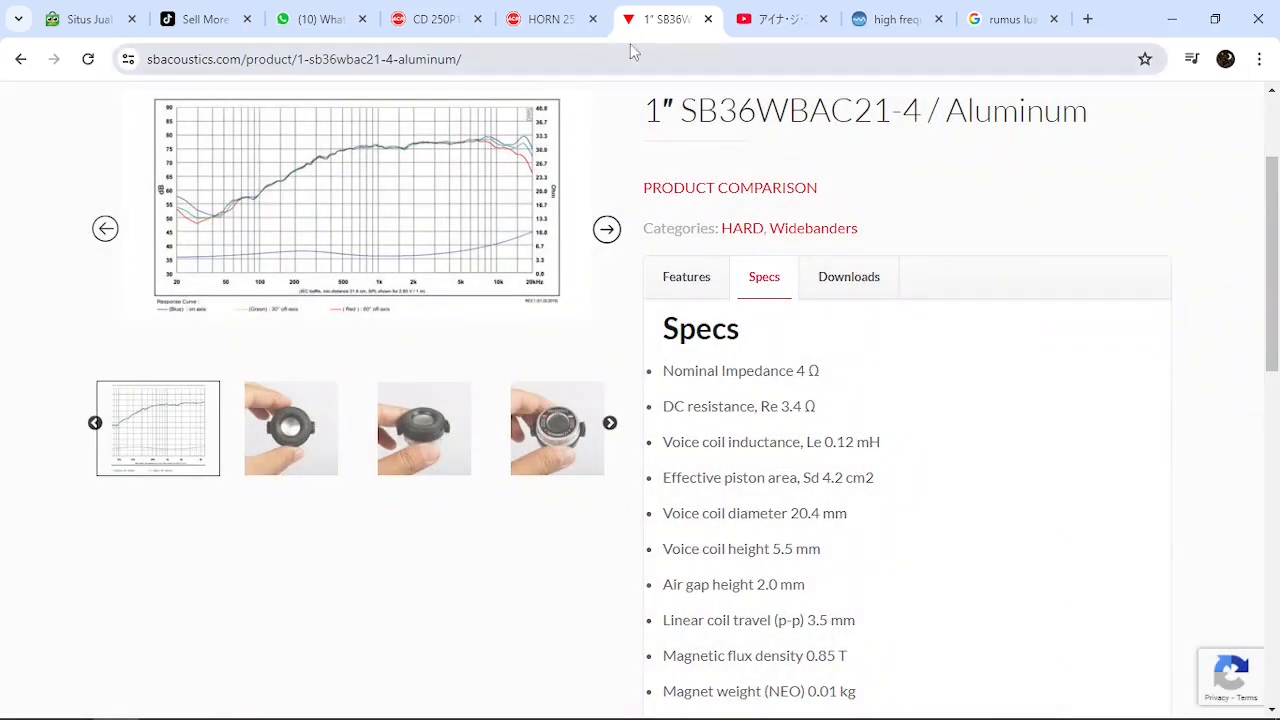
left_click(560, 20)
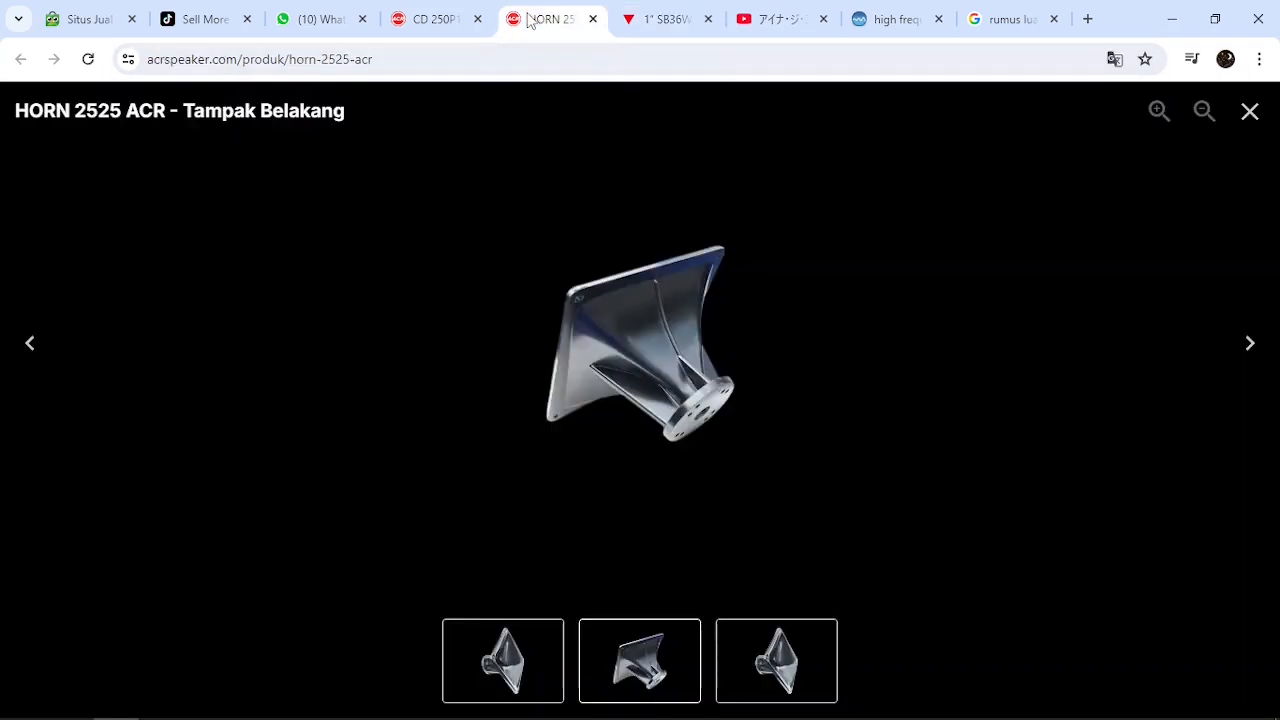
left_click(593, 19)
Examine the enlarged response and impedance graph of the ACR CD 250P1B-08F FABULOUS driver and return to Hornresp
left_click(450, 20)
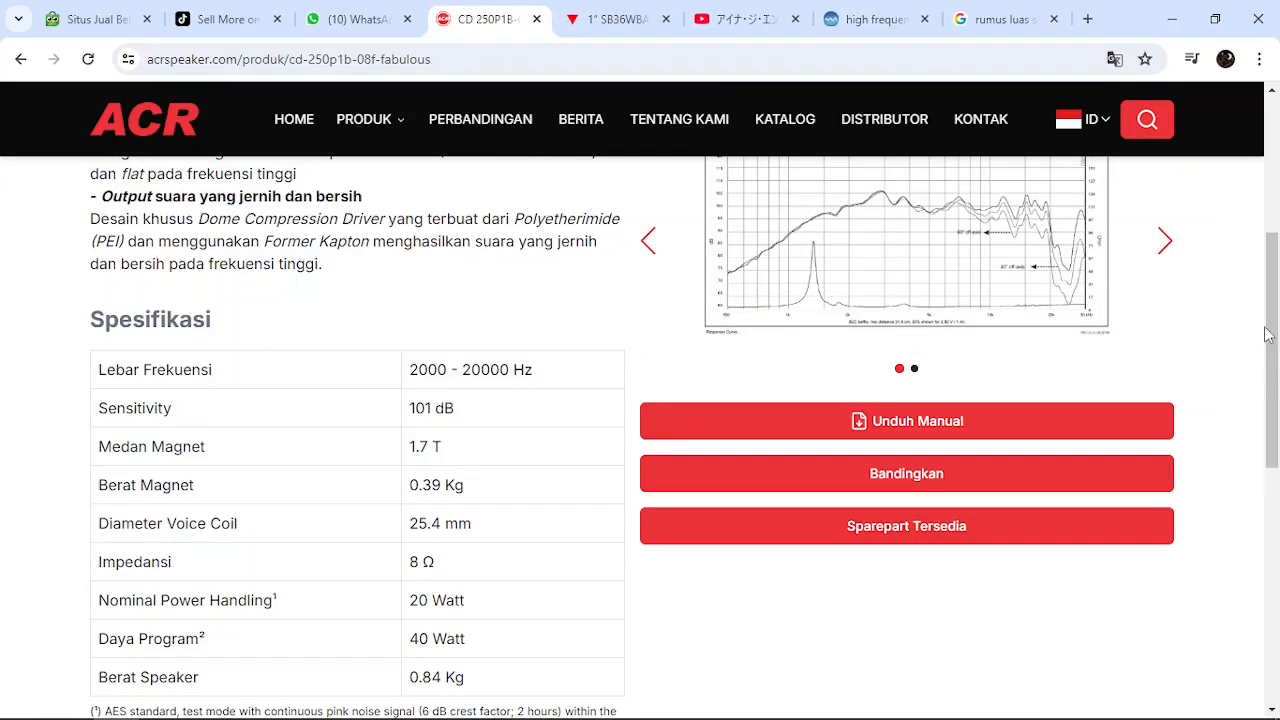
left_click_drag(1268, 334, 1278, 295)
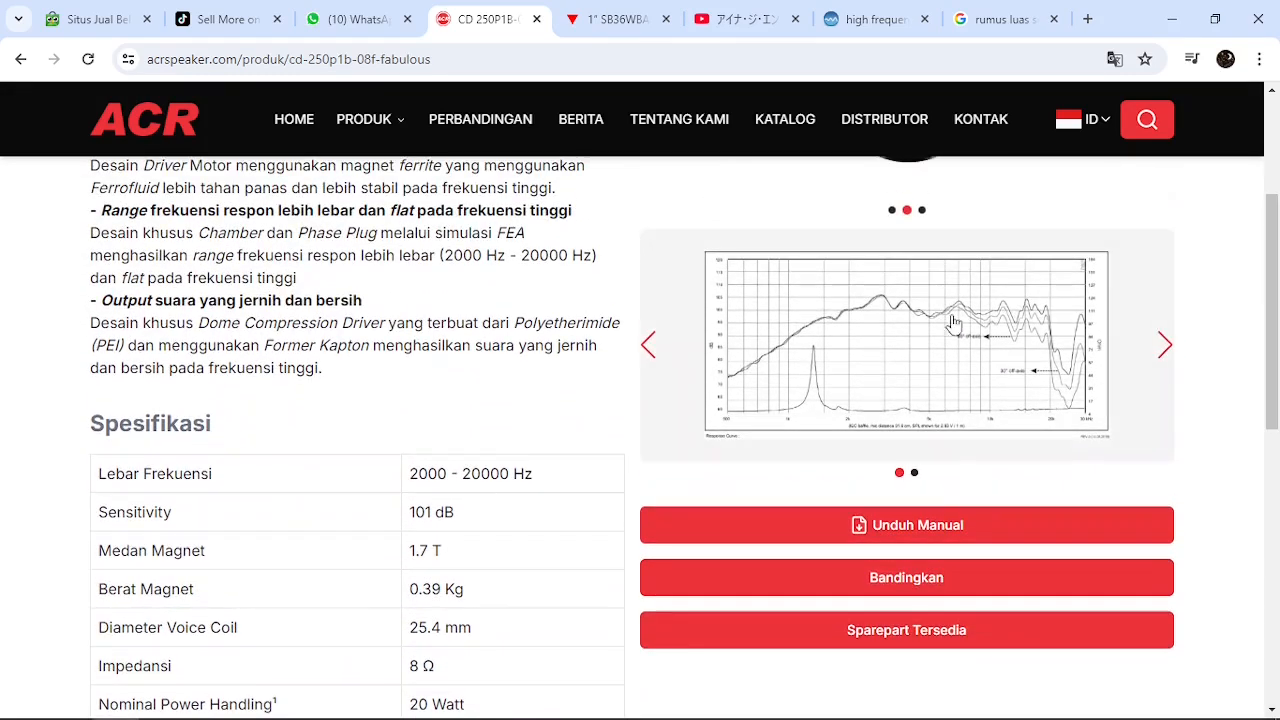
left_click(1164, 352)
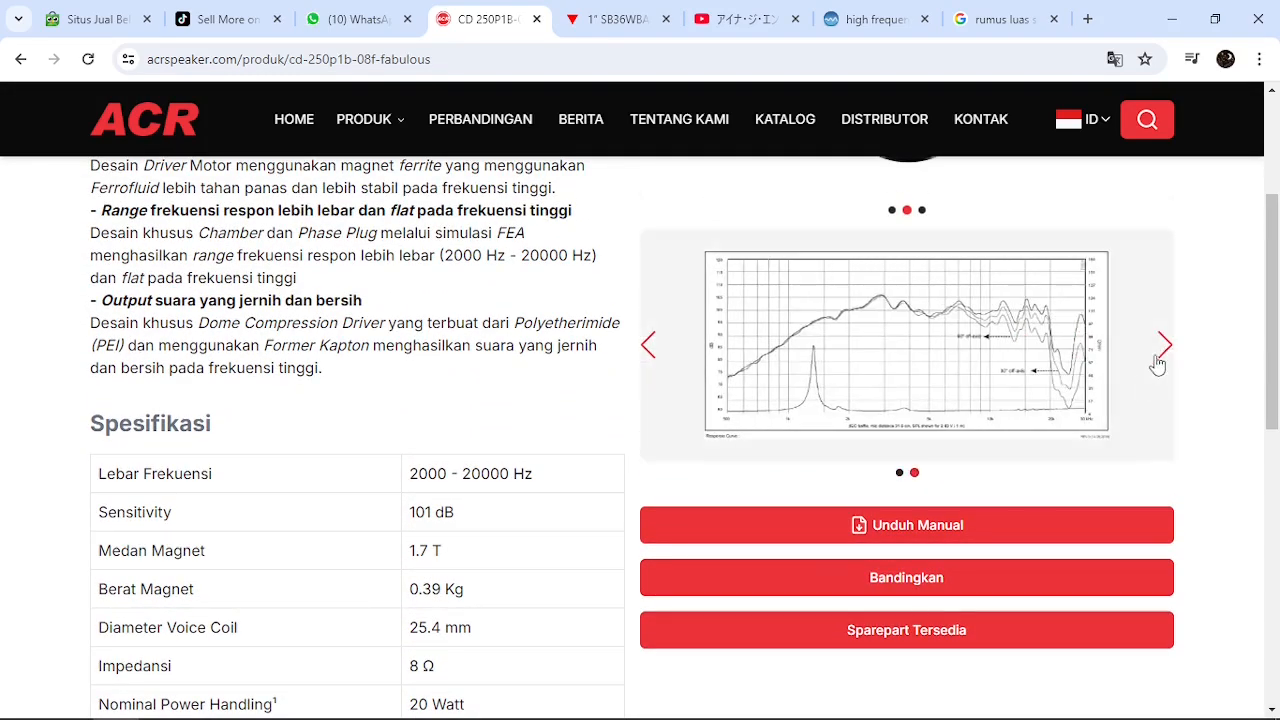
left_click(650, 345)
left_click(905, 335)
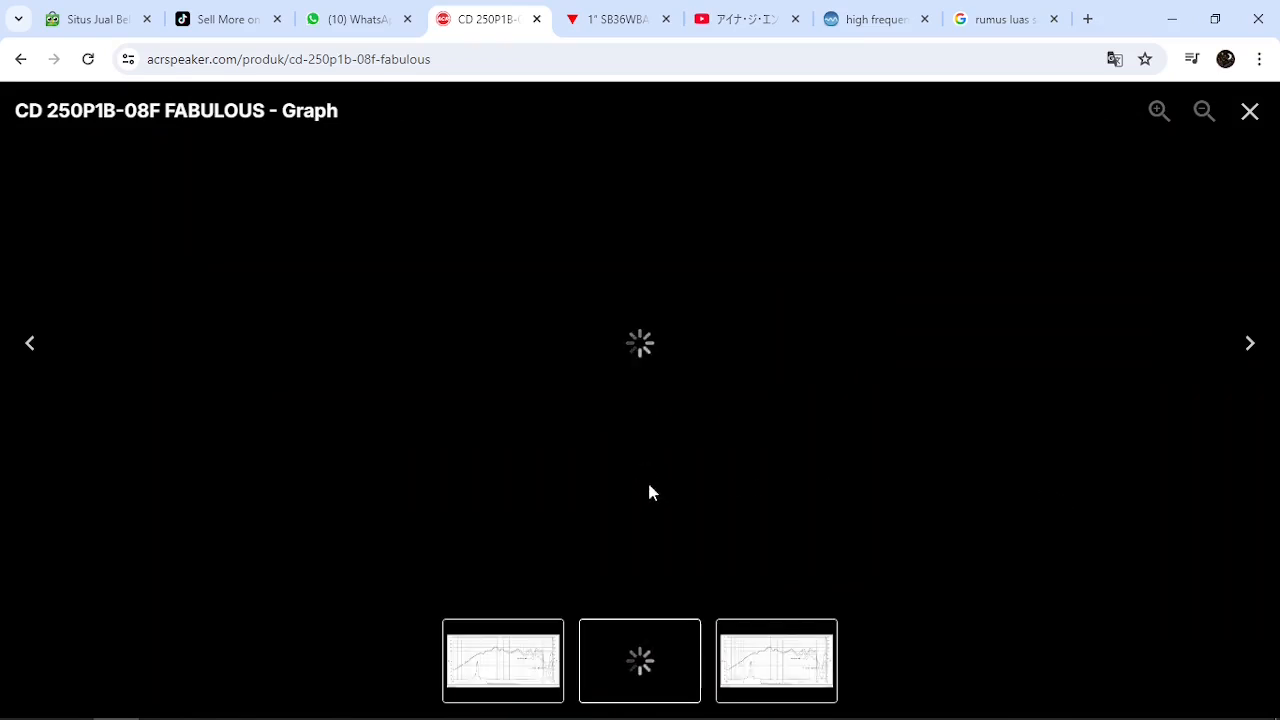
left_click(788, 658)
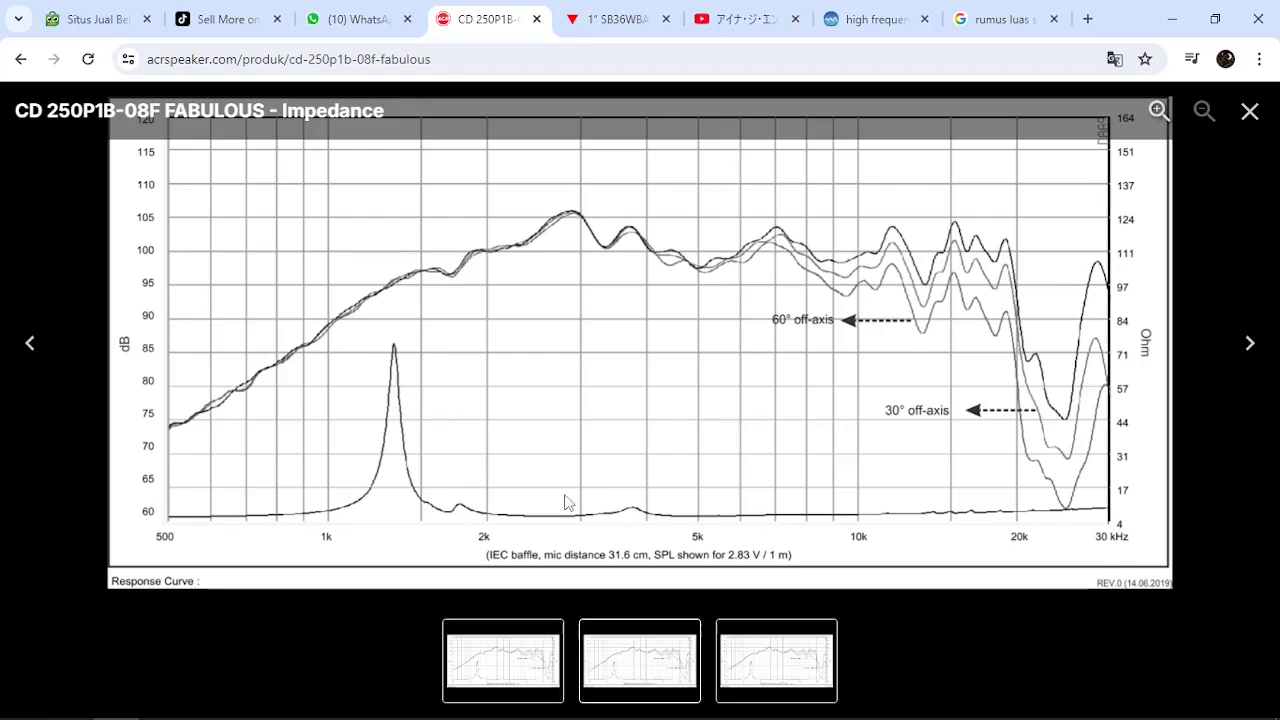
left_click(207, 714)
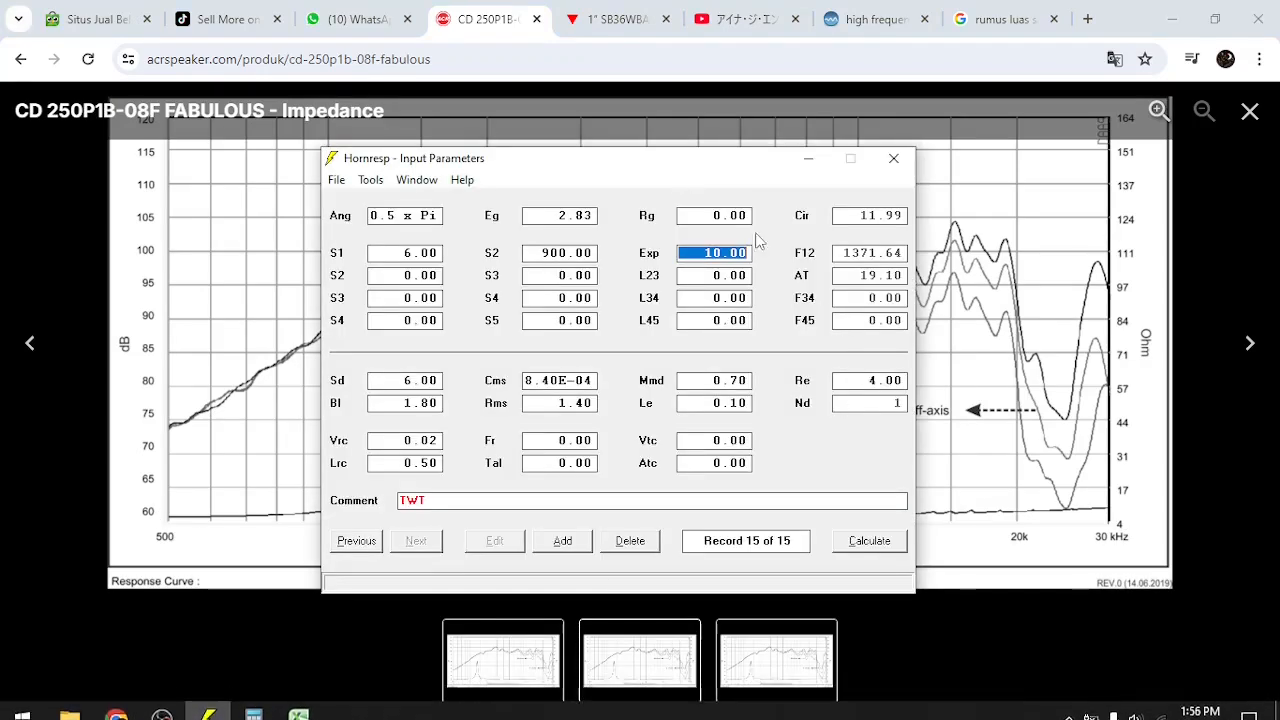
Save the changes to the current record and add a new record
left_click_drag(643, 166, 908, 186)
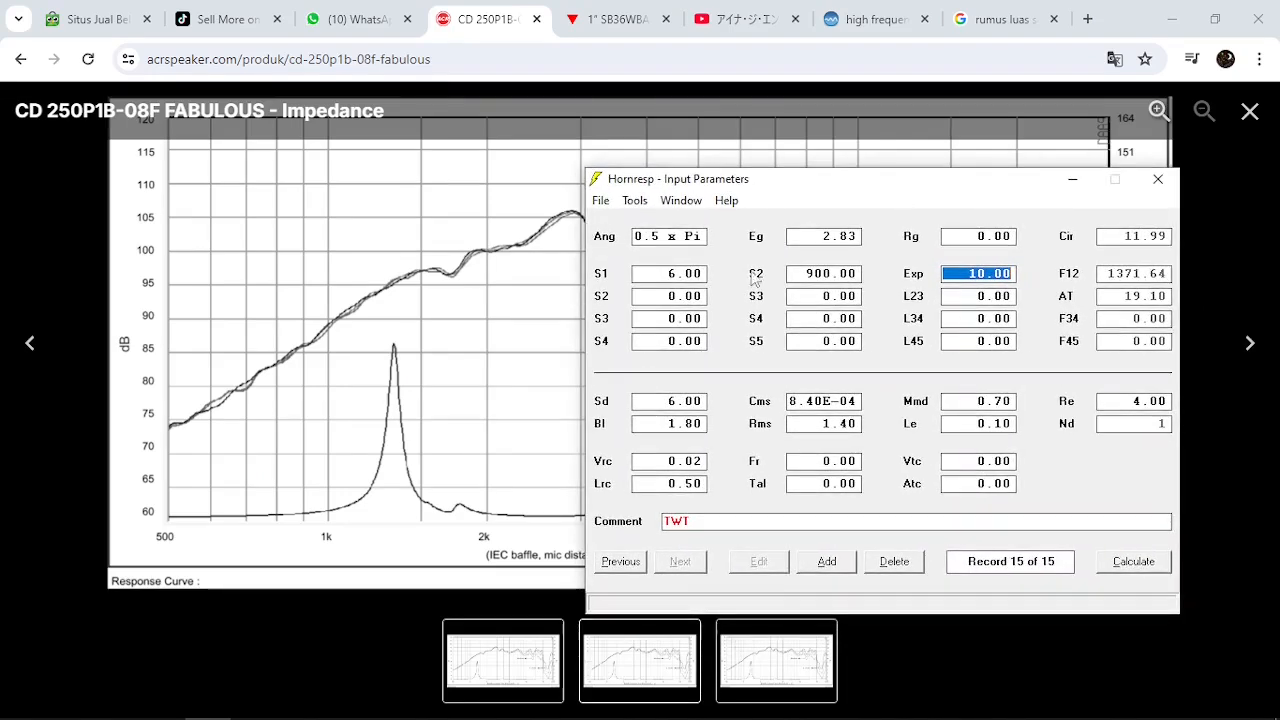
left_click(827, 563)
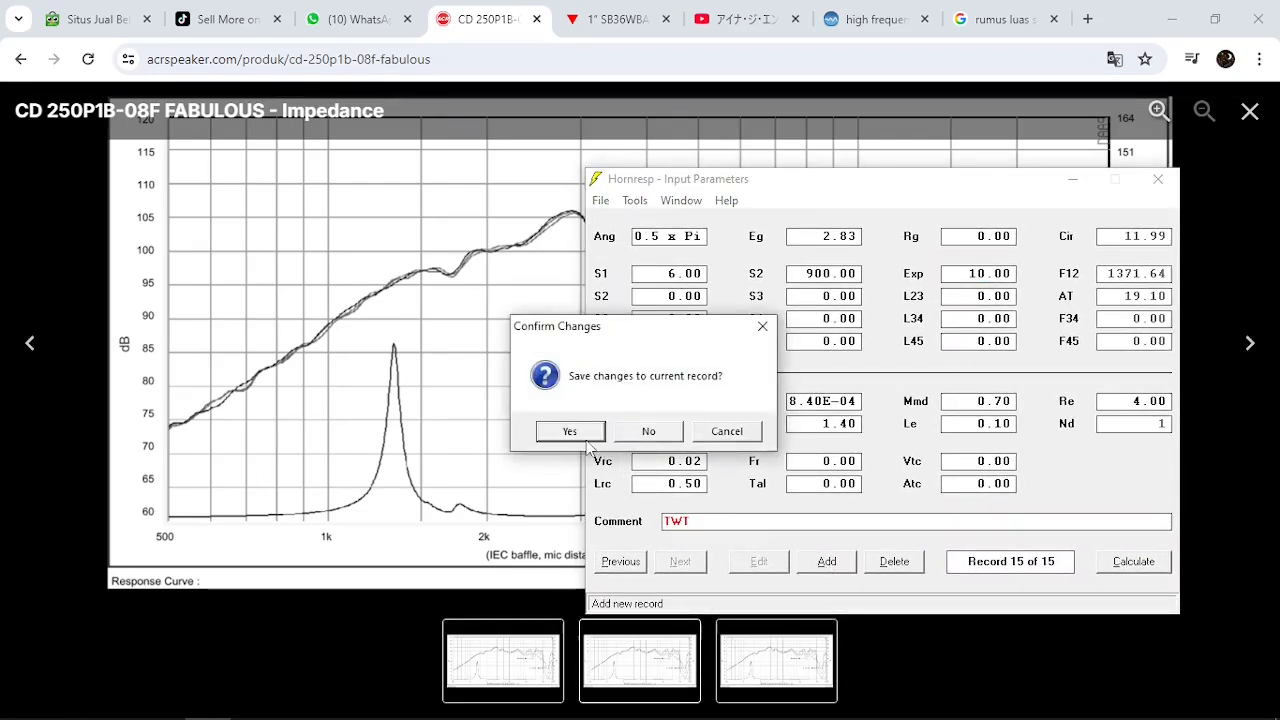
left_click(580, 435)
Replace the new record's comment with "TWT Fab 250P1B" and move the input window clear of the response graph
left_click(812, 521)
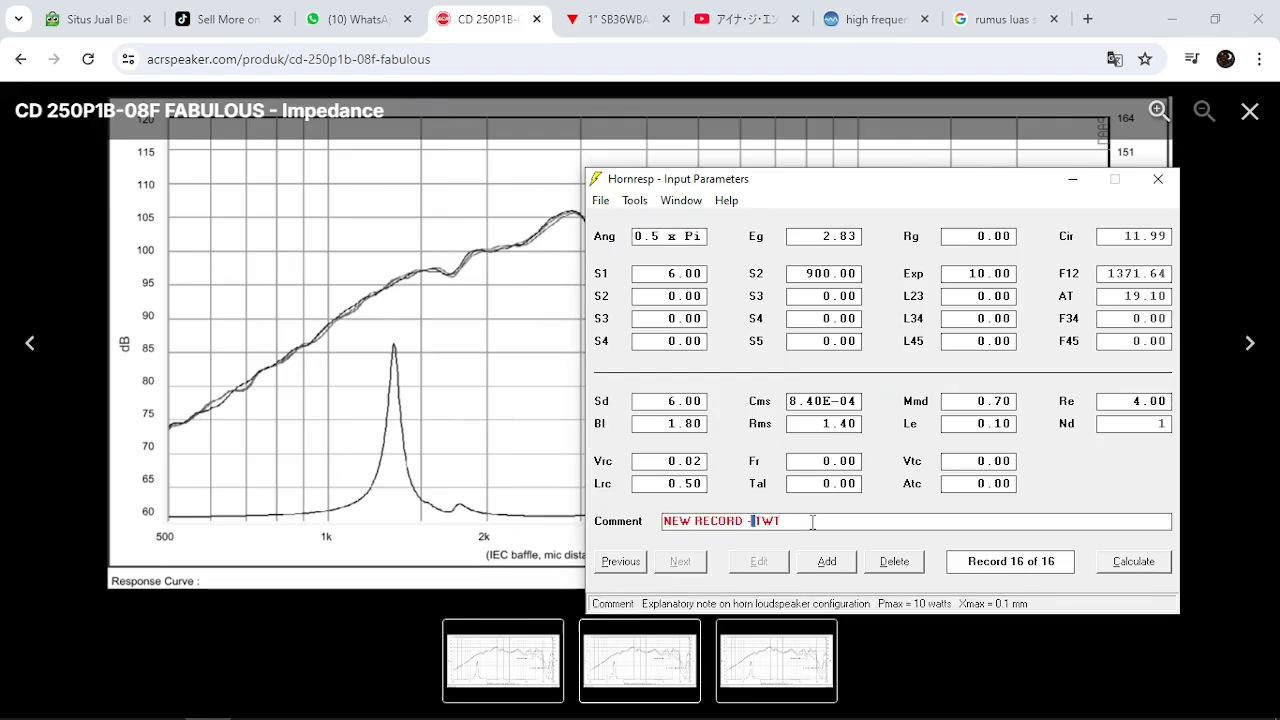
key("ctrl+shift+Left")
key("ctrl+shift+Left")
key("ctrl+shift+Left")
key("BackSpace")
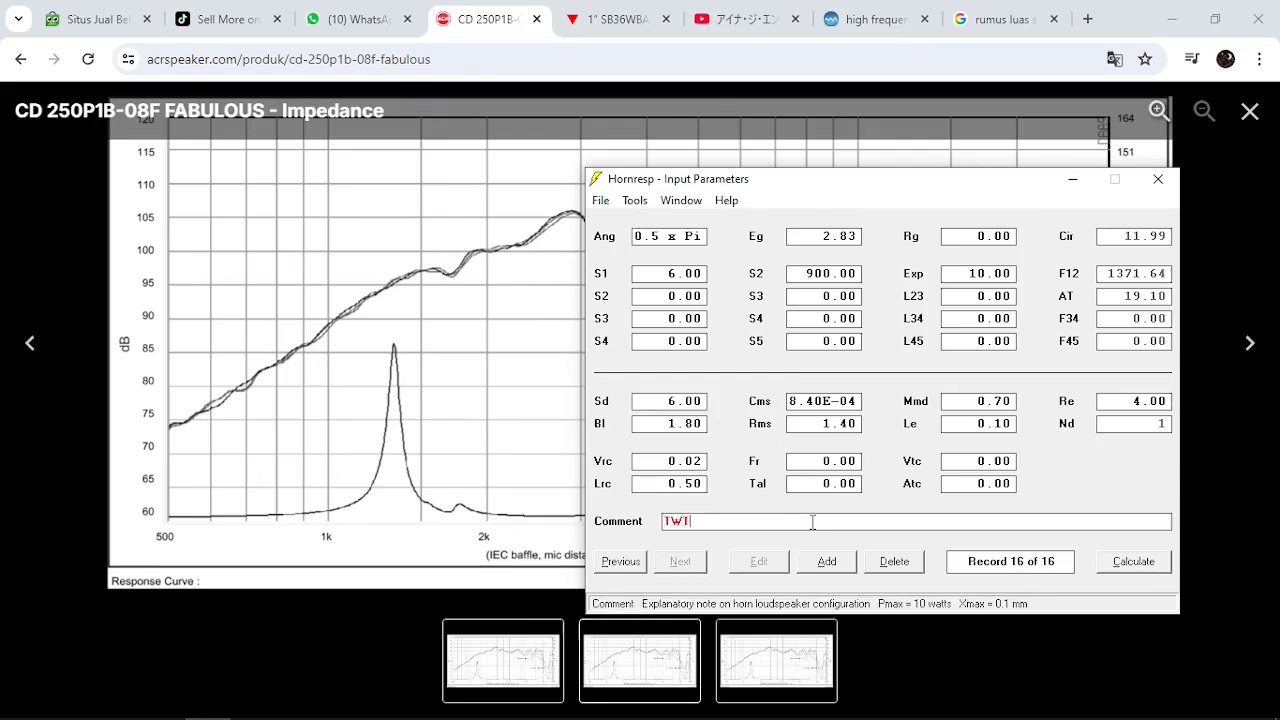
type("Fab 250P1B")
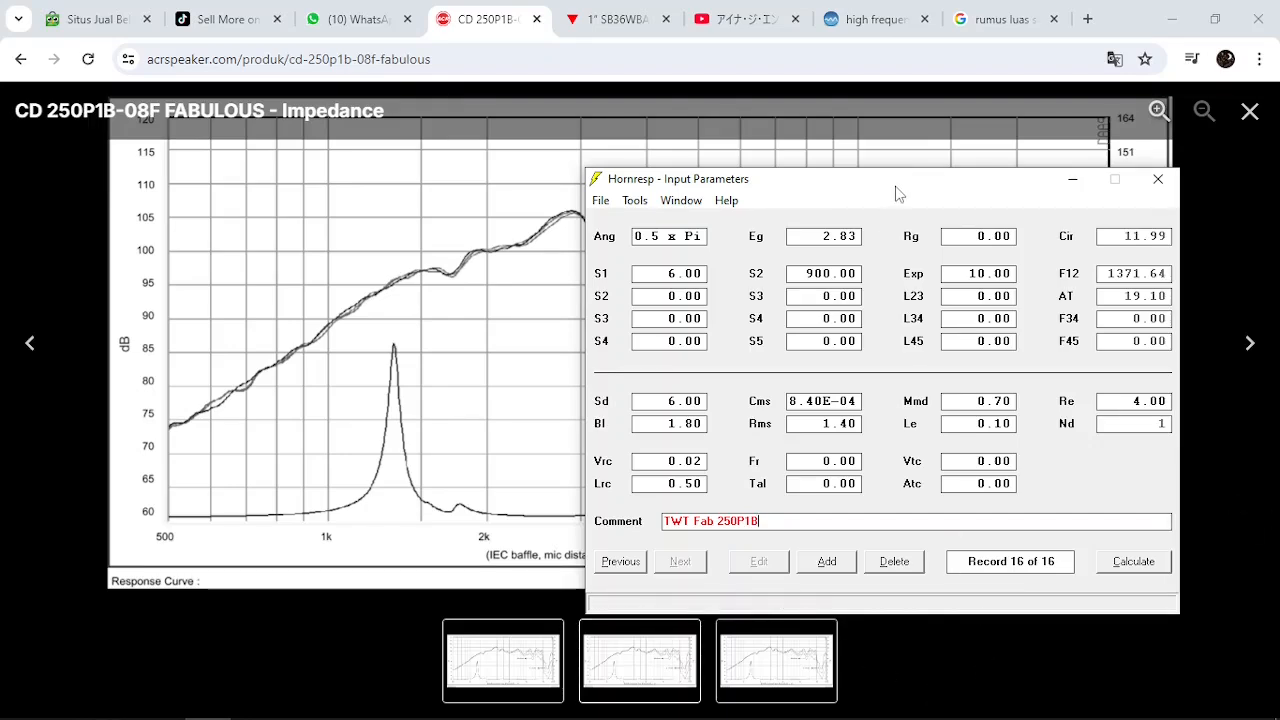
left_click_drag(897, 194, 926, 194)
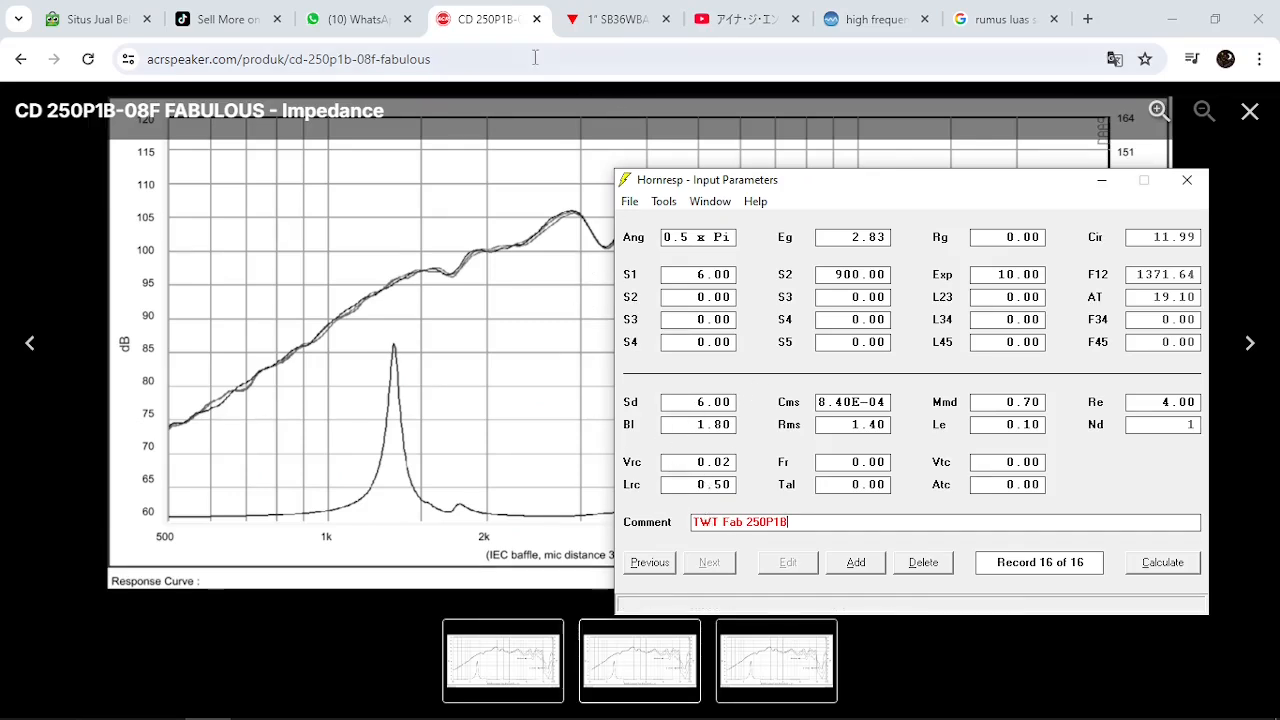
Switch to the browser to view the CD 250P1B-08F graph and the front photo of the SB36WBAC21-4 driver
left_click(494, 19)
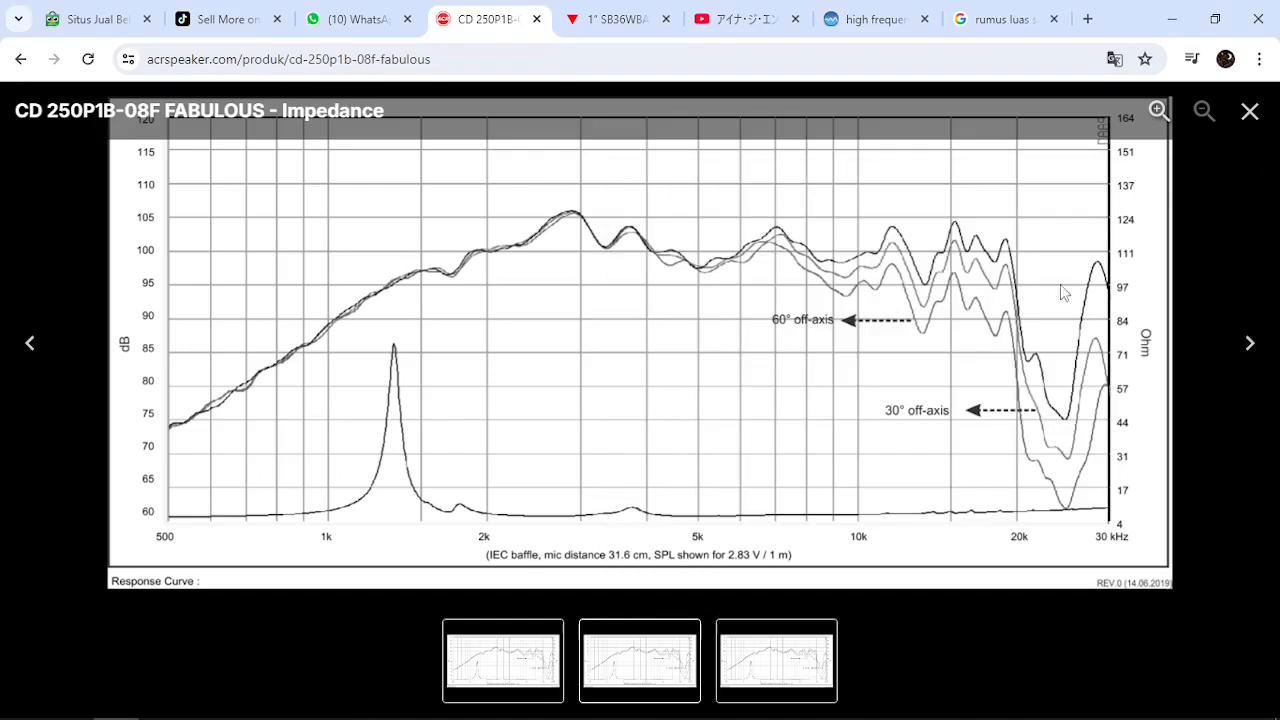
mouse_move(212, 708)
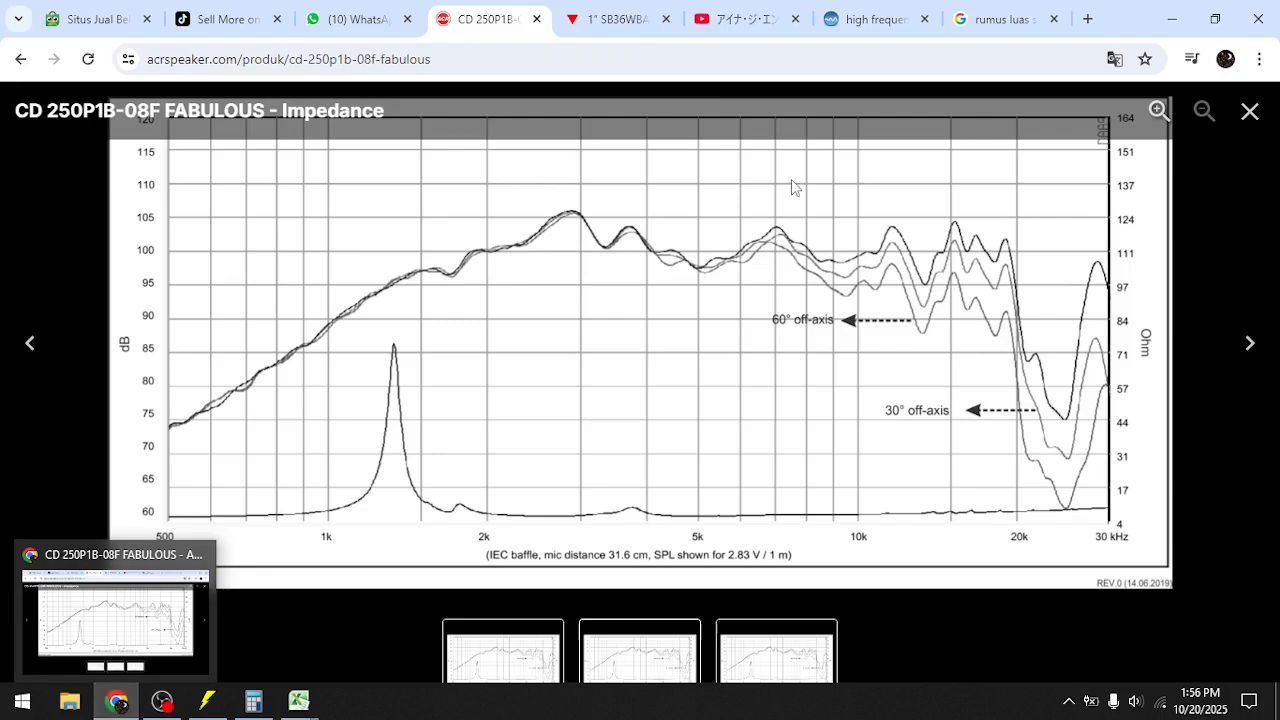
left_click(627, 20)
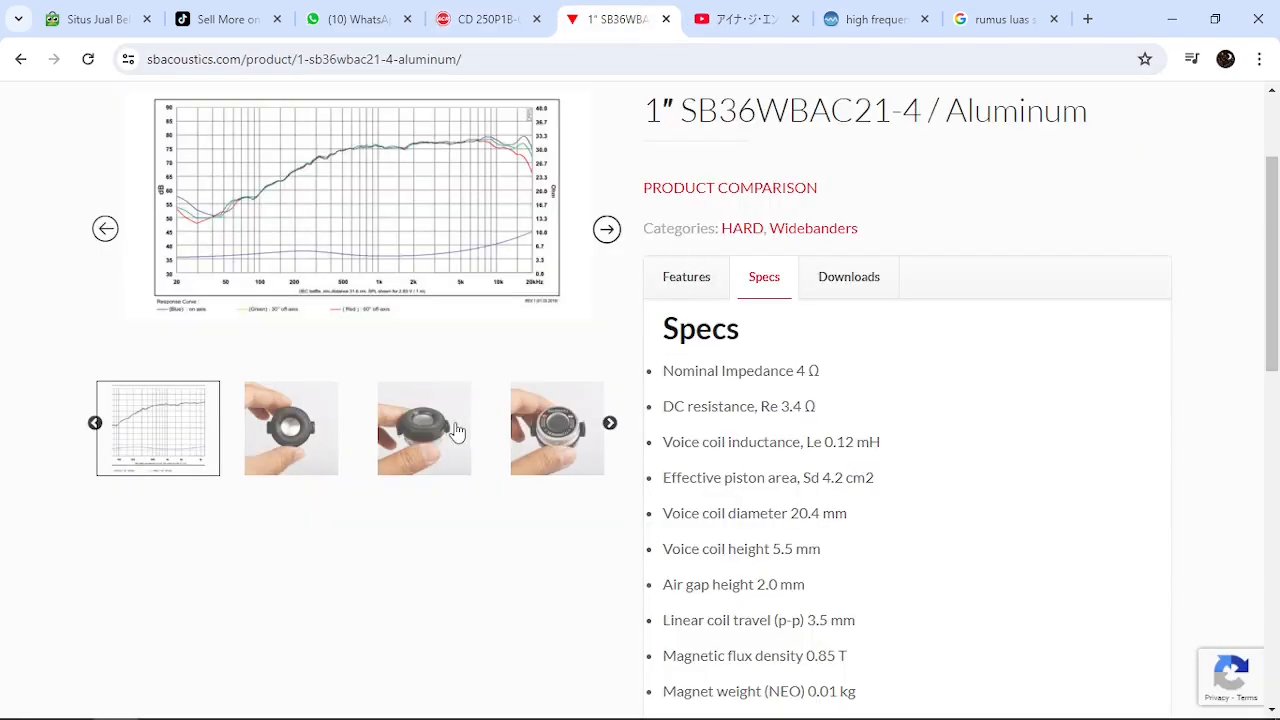
left_click(312, 446)
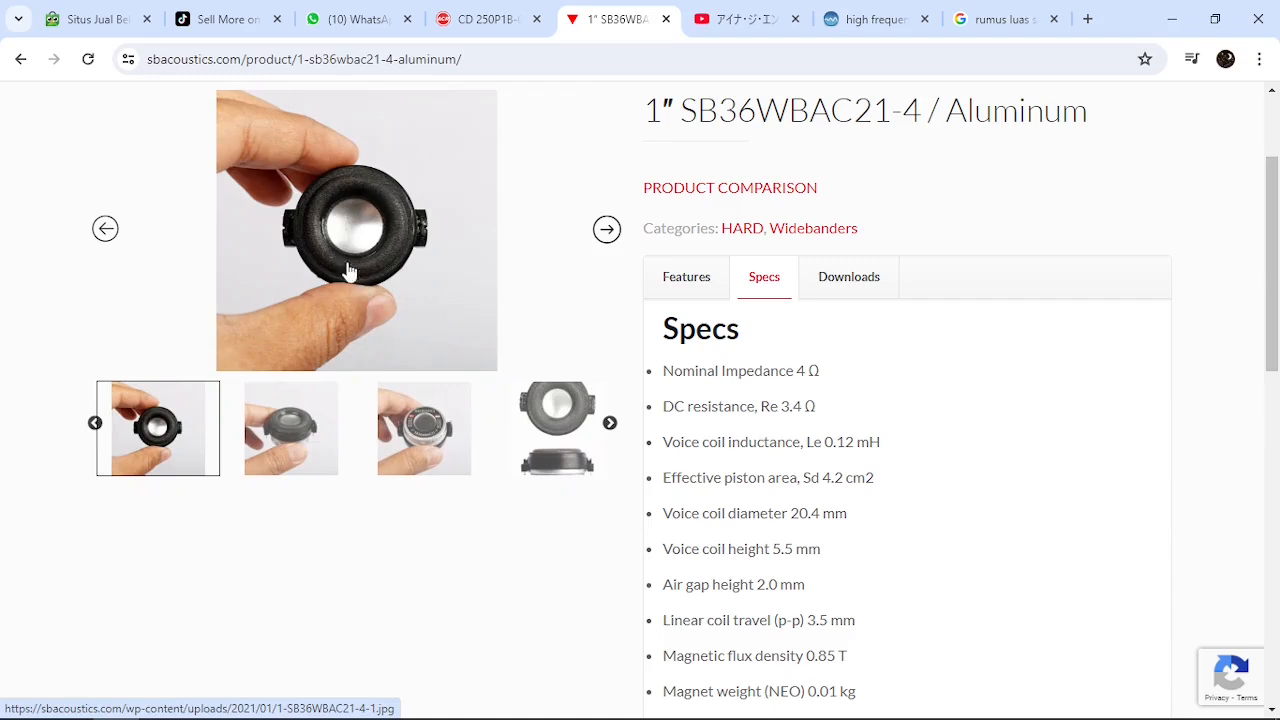
Switch to the Kalkulator luas Horn (version 1) workbook in Excel and check the diameter in cell E11
mouse_move(205, 714)
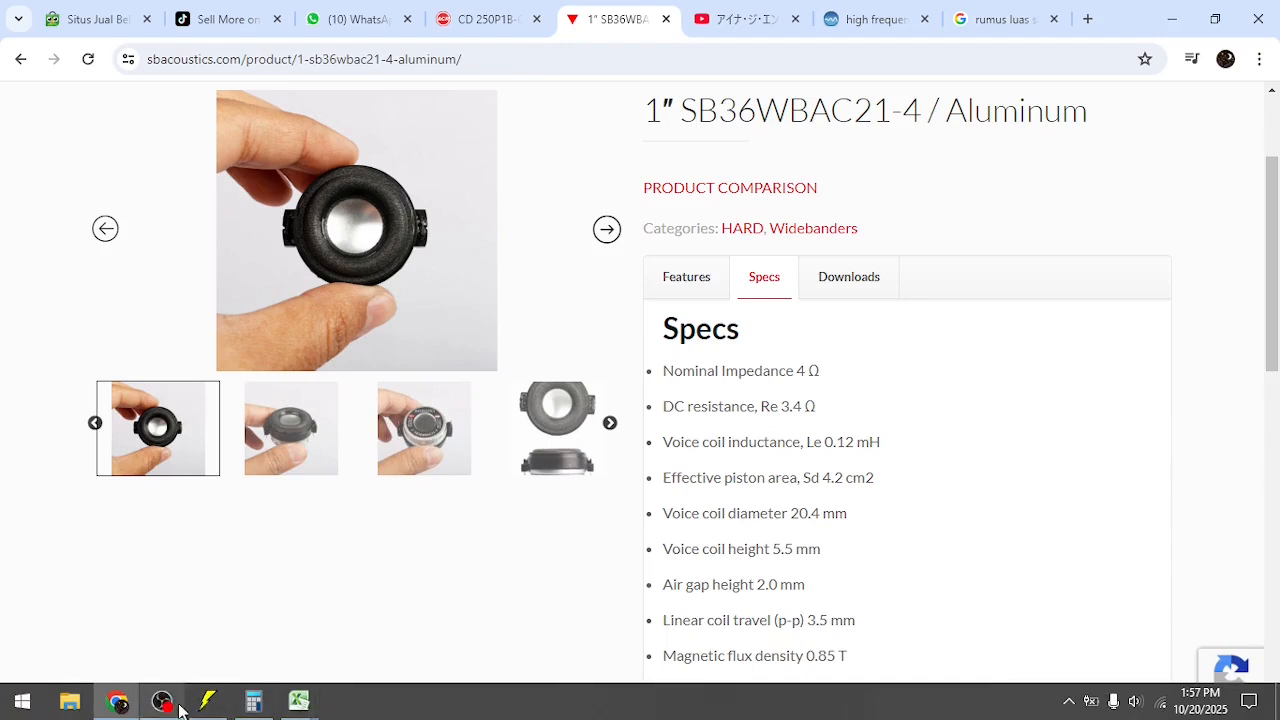
mouse_move(305, 702)
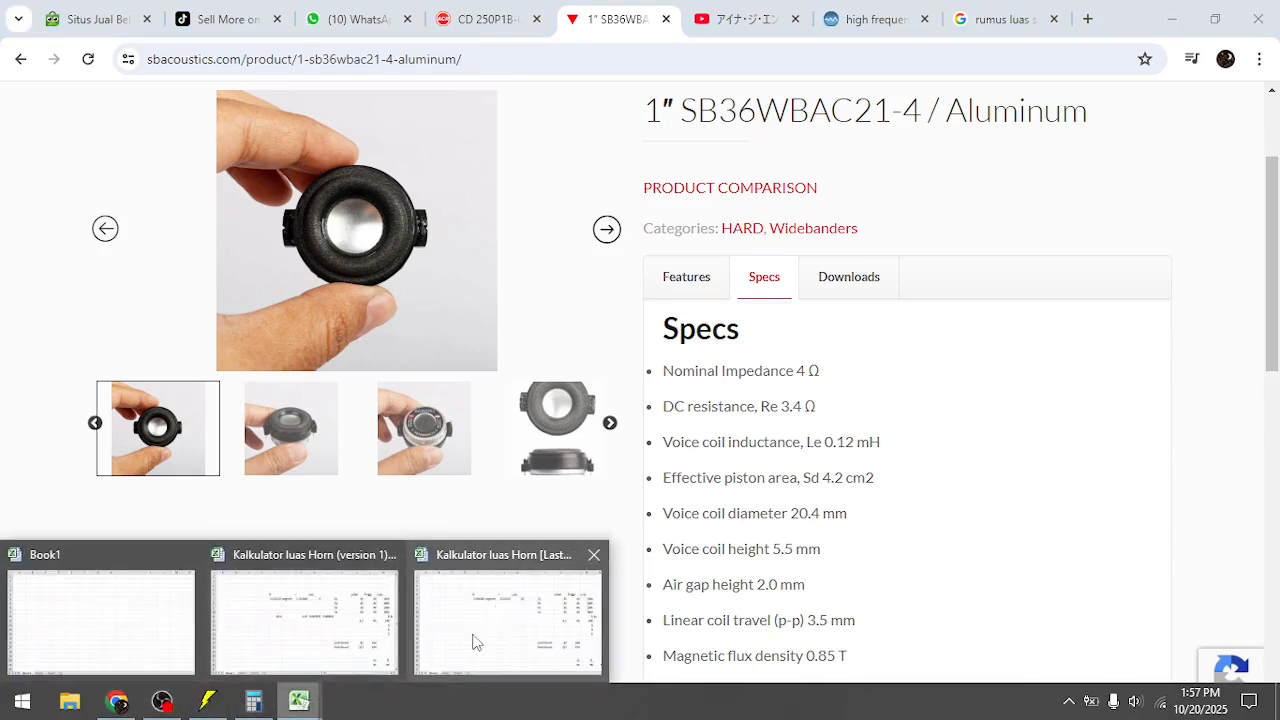
left_click(481, 632)
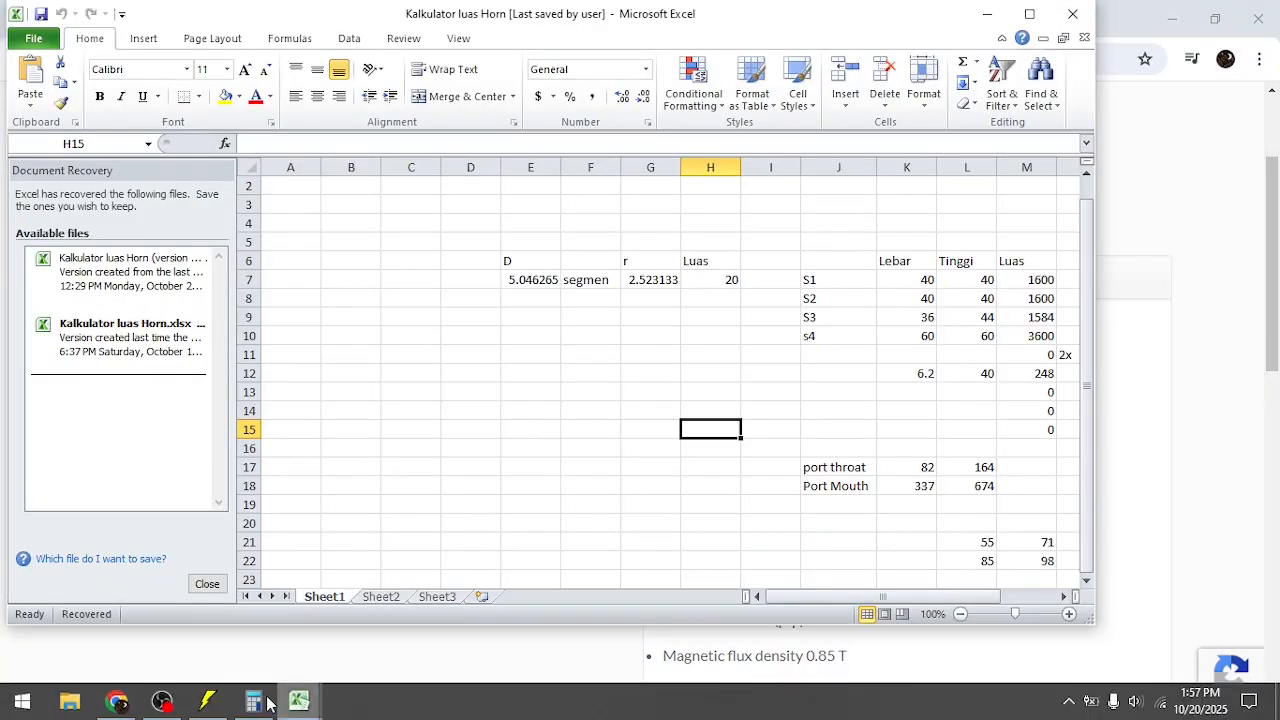
mouse_move(313, 683)
left_click(324, 644)
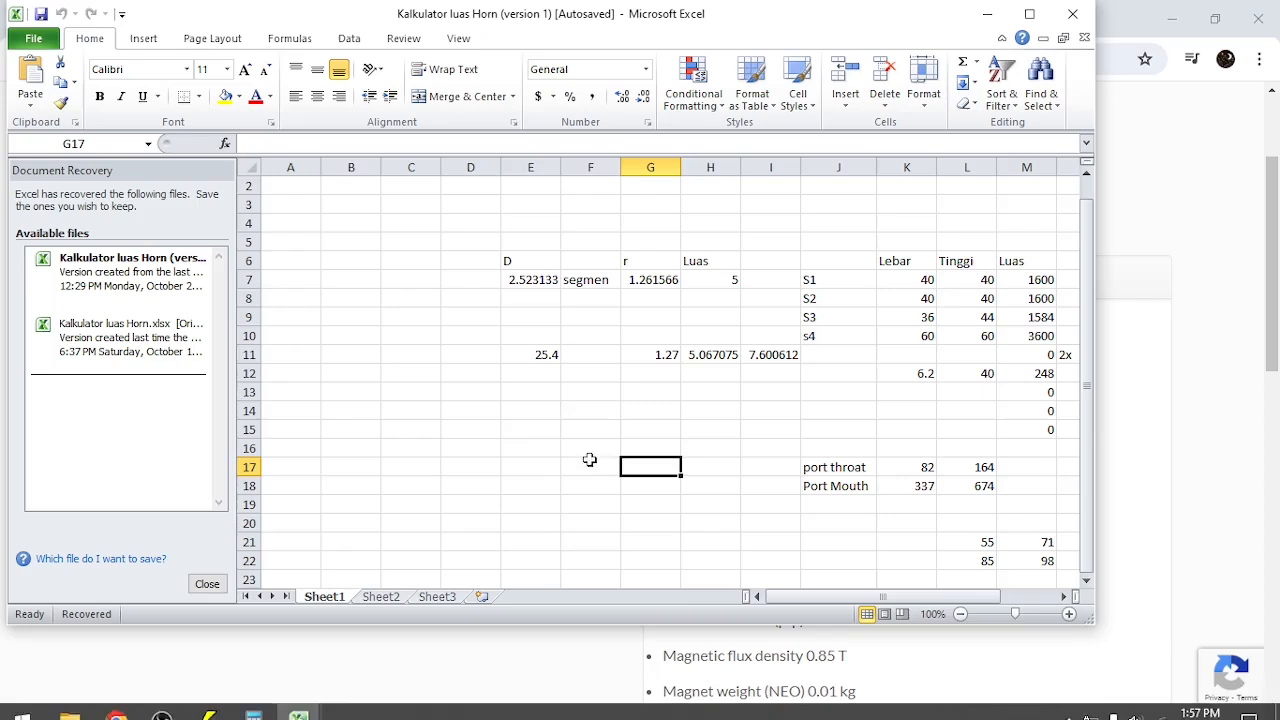
left_click(530, 410)
left_click(533, 357)
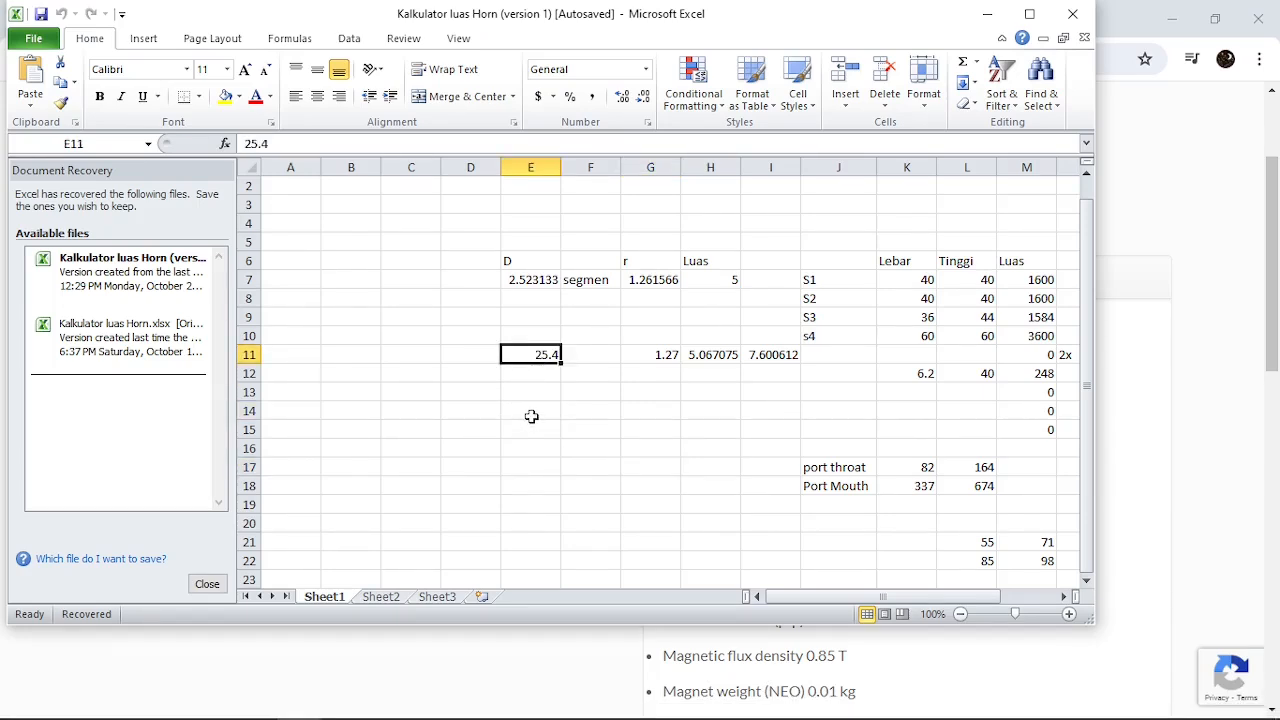
Inspect the radius formula in cell G11 and the circle-area formula in cell H11
left_click(645, 357)
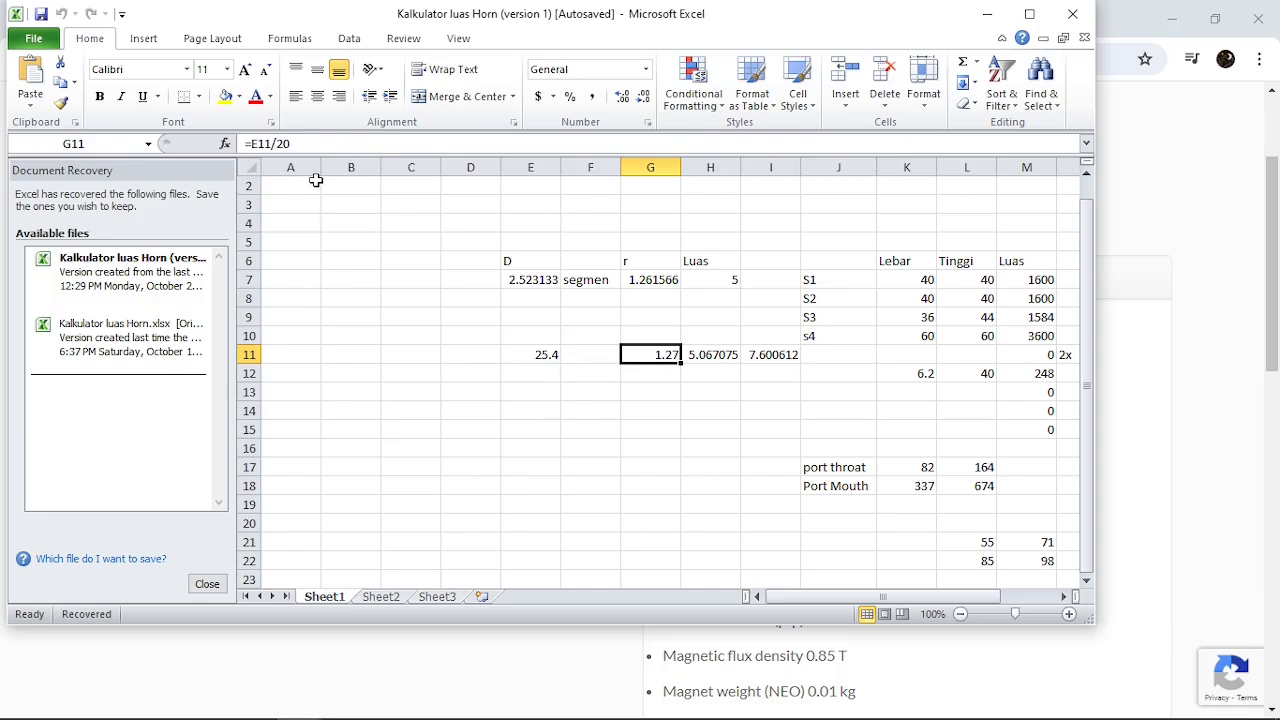
key("F2")
left_click(662, 407)
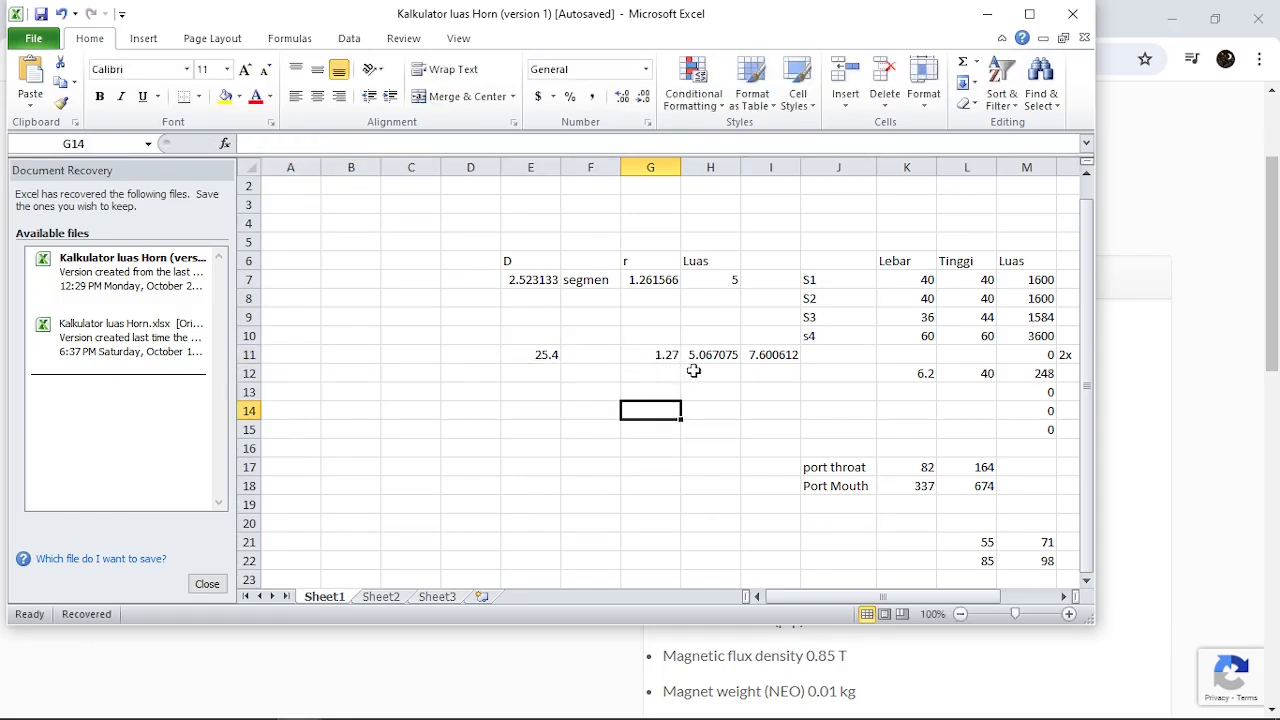
left_click(728, 353)
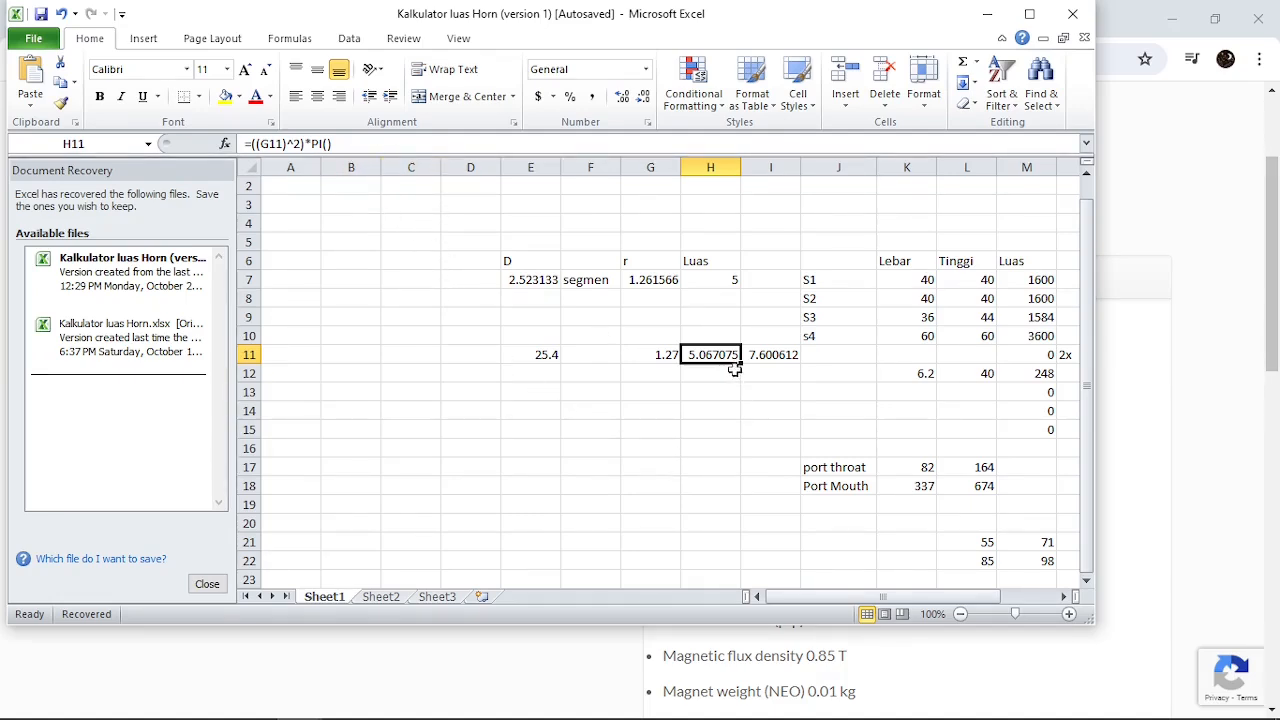
left_click(707, 450)
left_click(720, 354)
left_click(771, 449)
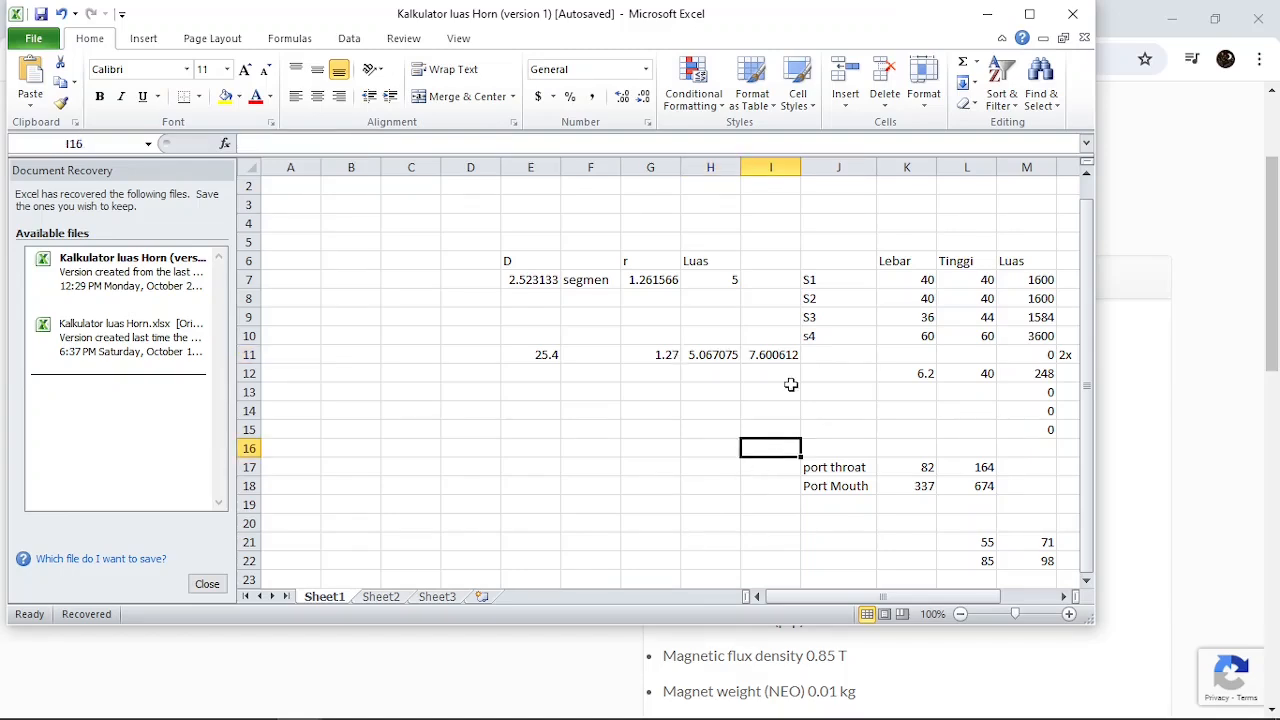
Change the formula in cell I11 to =H11*4
left_click(780, 355)
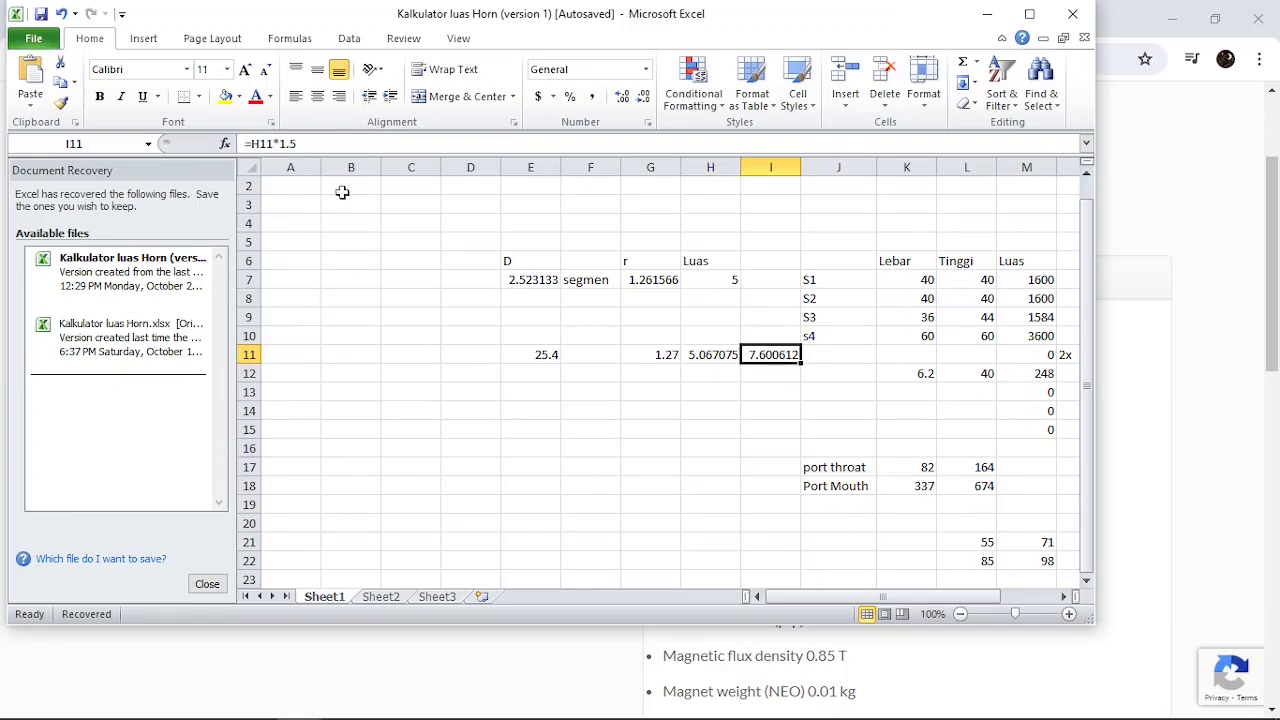
left_click(335, 148)
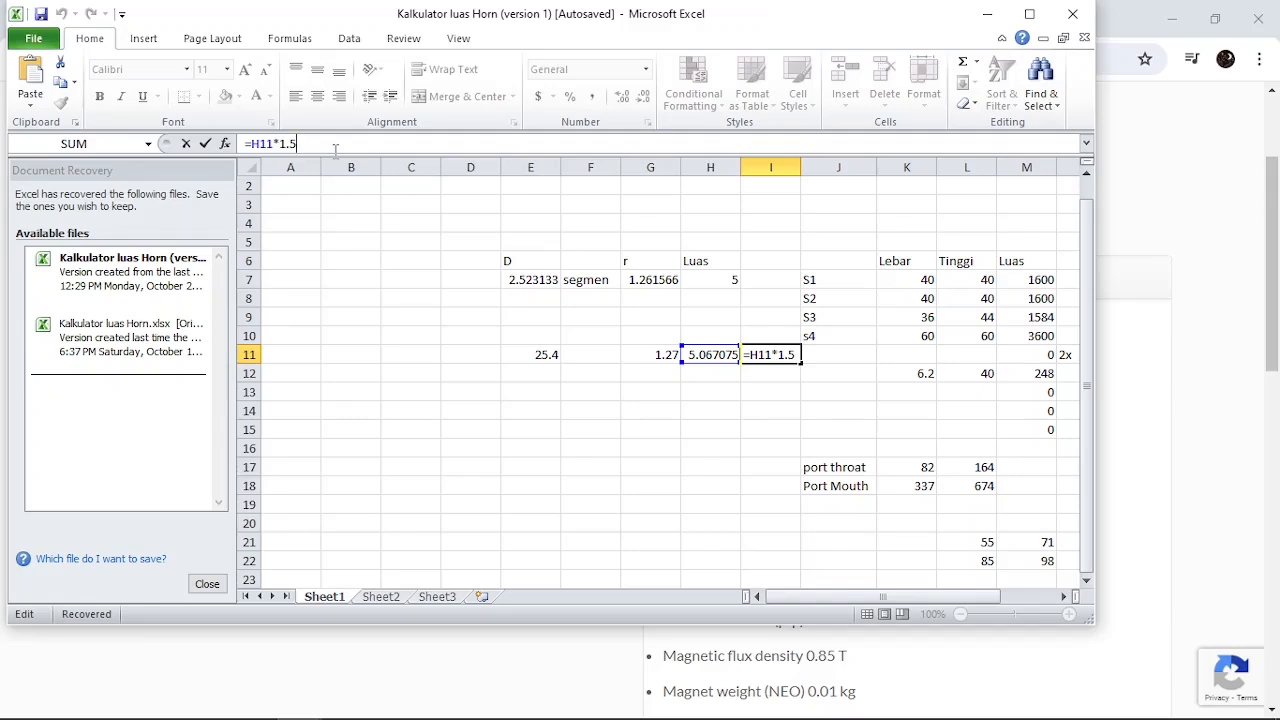
key("shift+Left")
key("shift+Left")
type("4")
key("ctrl+Return")
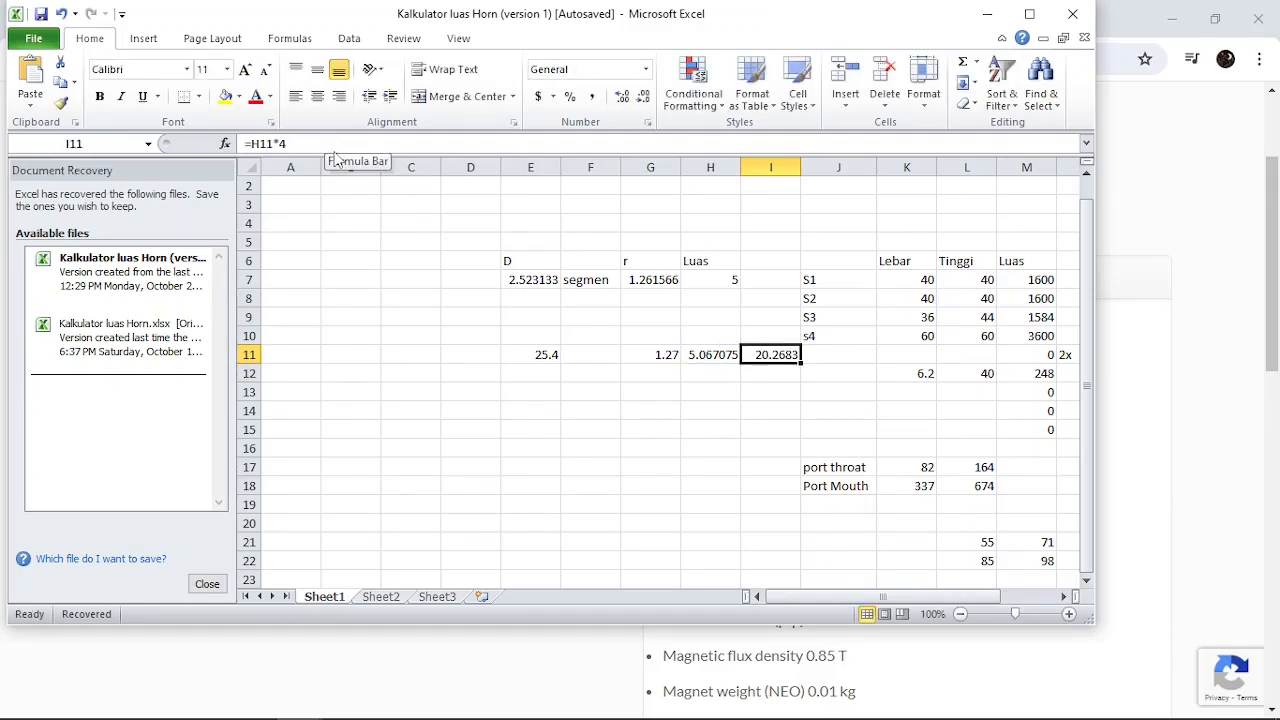
Set the multiplier in cell I11's formula back to 1.5
left_click(335, 148)
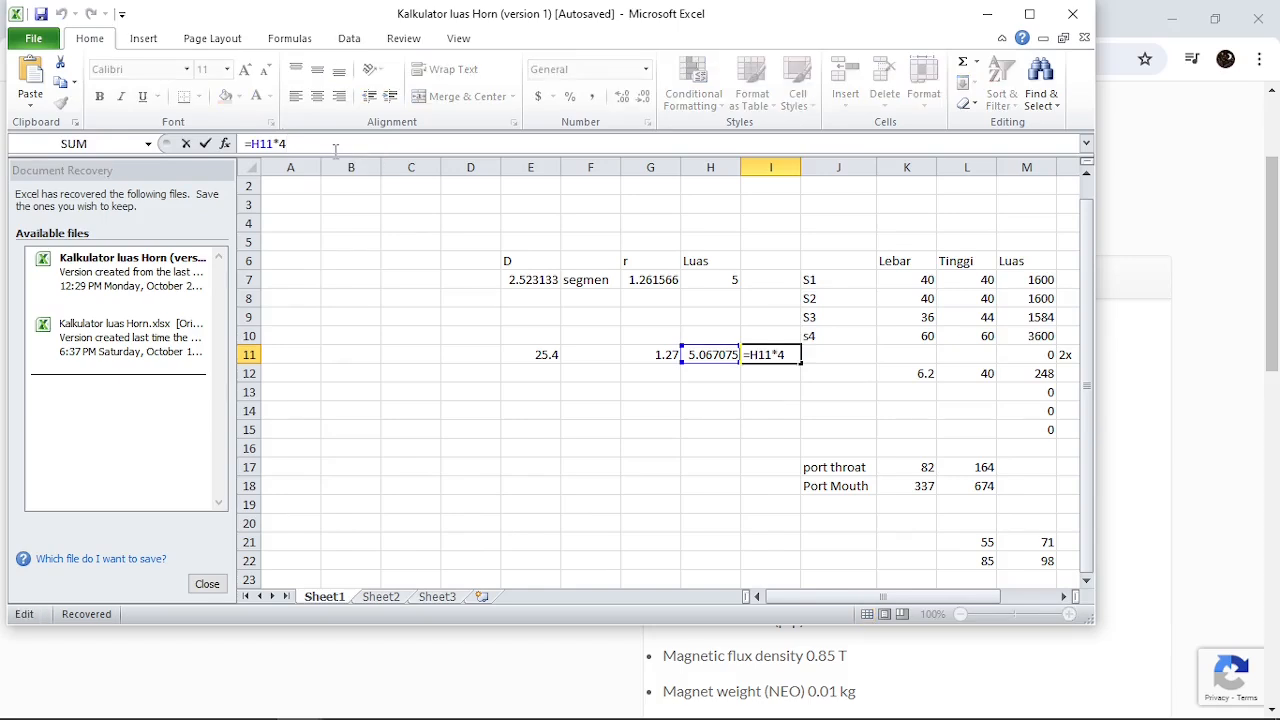
key("shift+Left")
type("1.5")
key("Return")
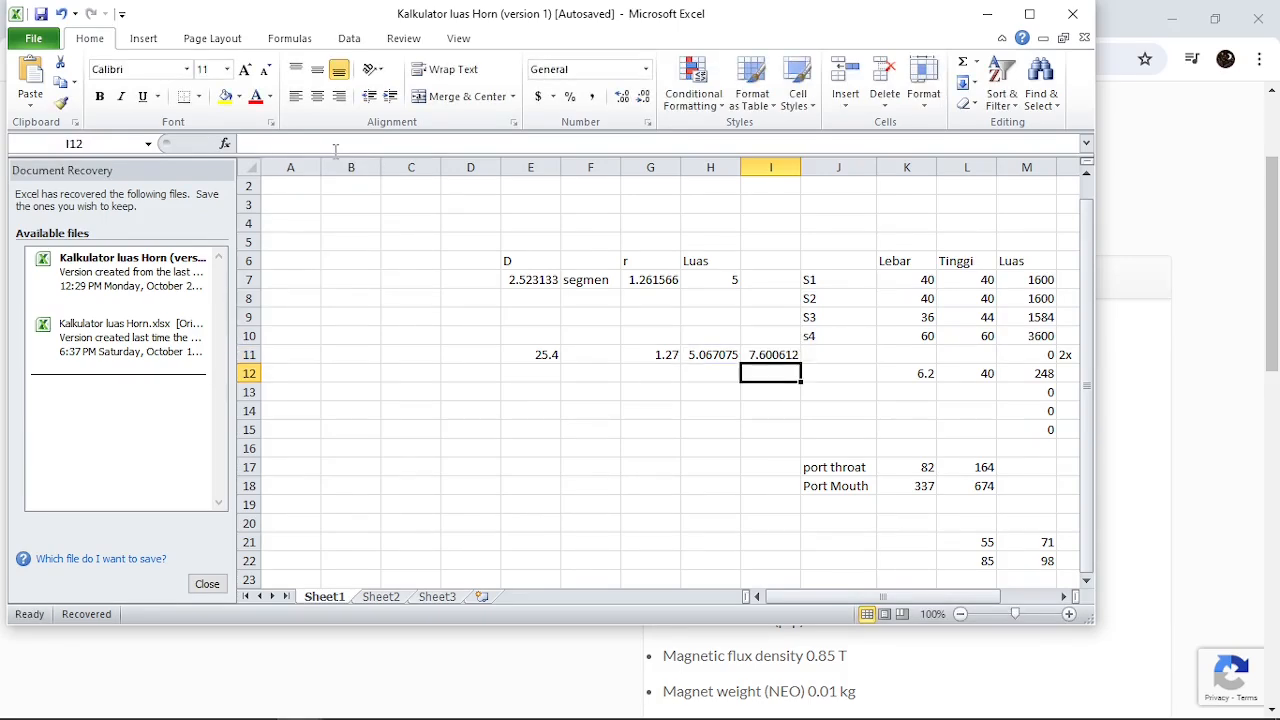
Compare the circle area in cell H11 with the multiplied area in cell I11
left_click(735, 427)
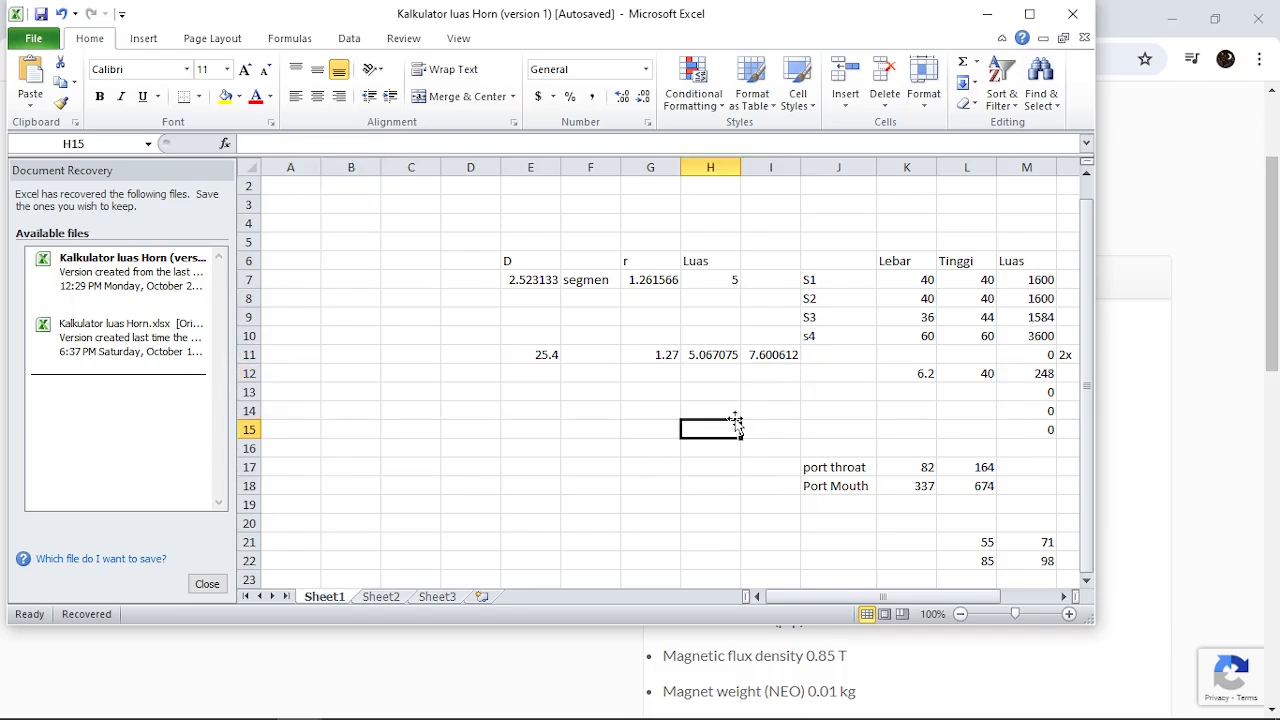
left_click(772, 355)
left_click(761, 394)
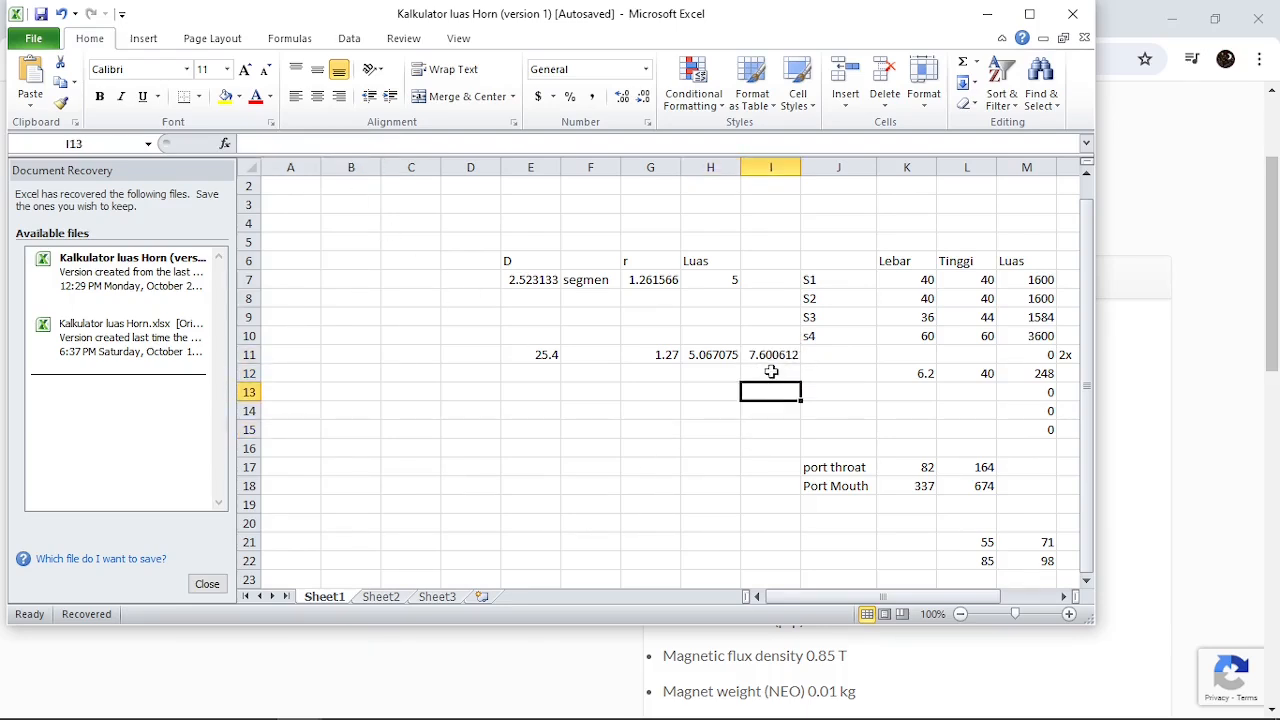
left_click(772, 355)
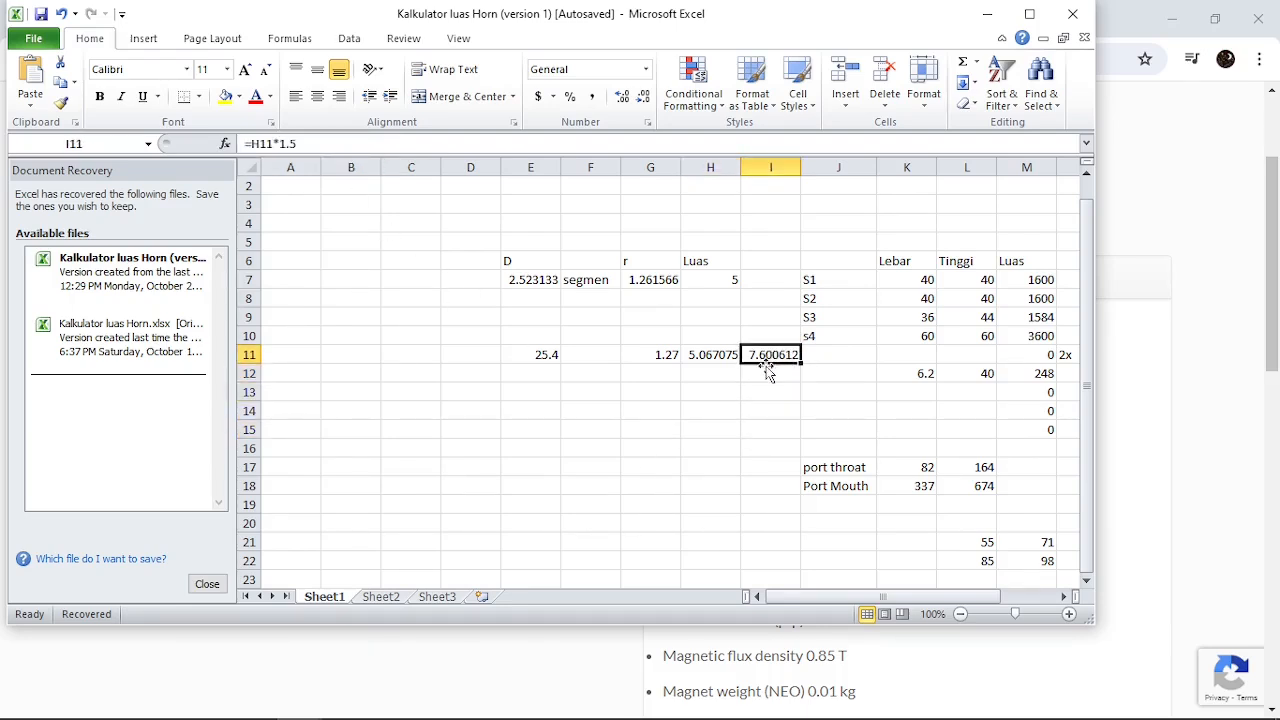
left_click(702, 355)
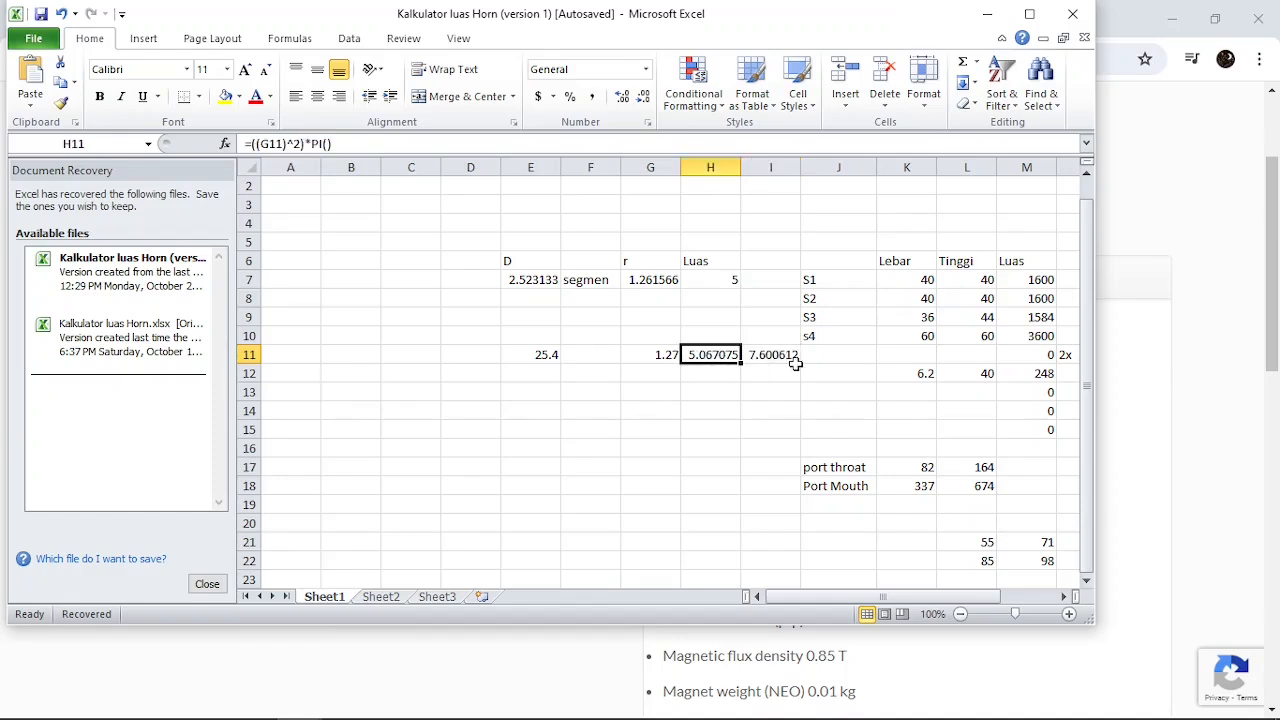
left_click(792, 353)
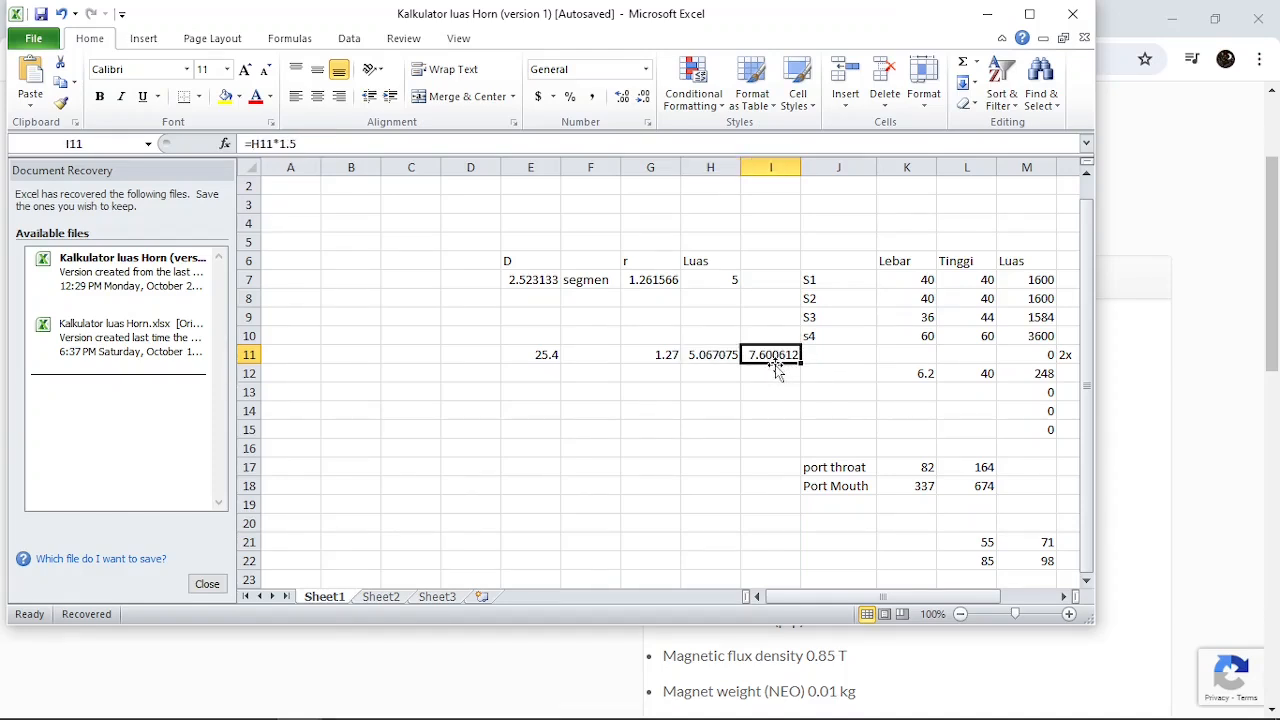
Return to Hornresp over the CD 250P1B-08F graph and set the driver's Sd to 7.50 in the new record
left_click(1145, 536)
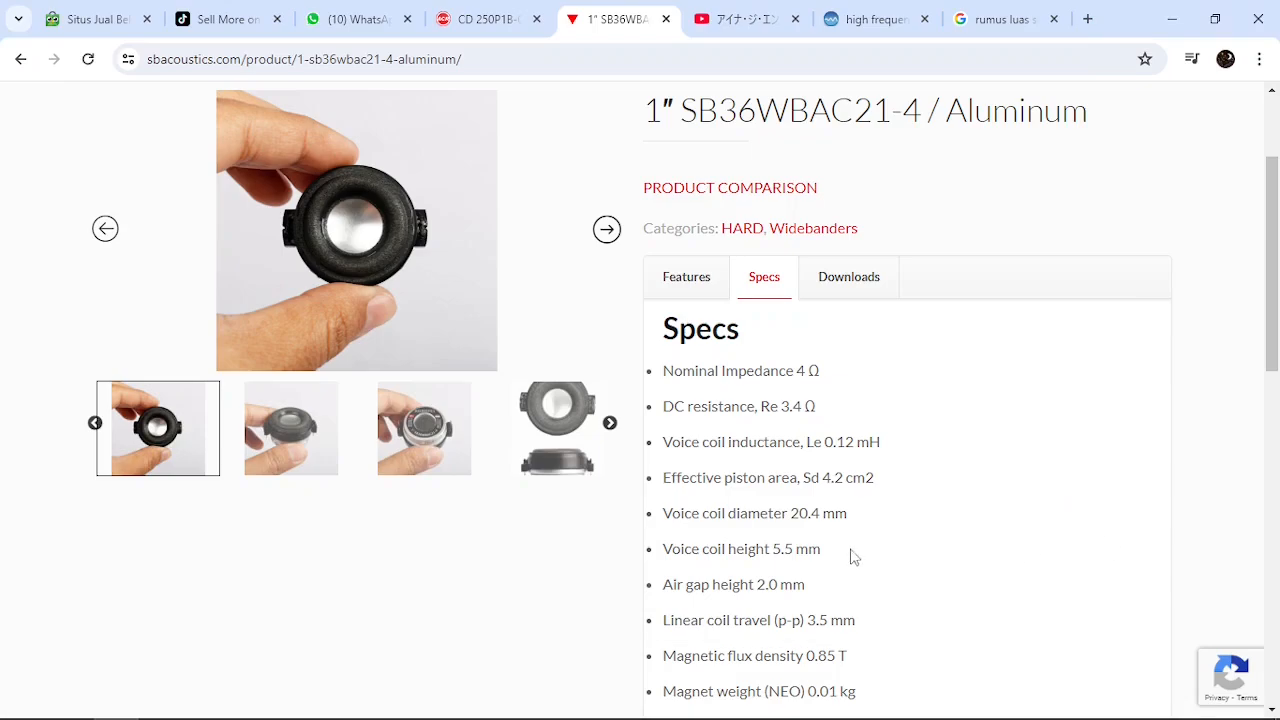
left_click(500, 20)
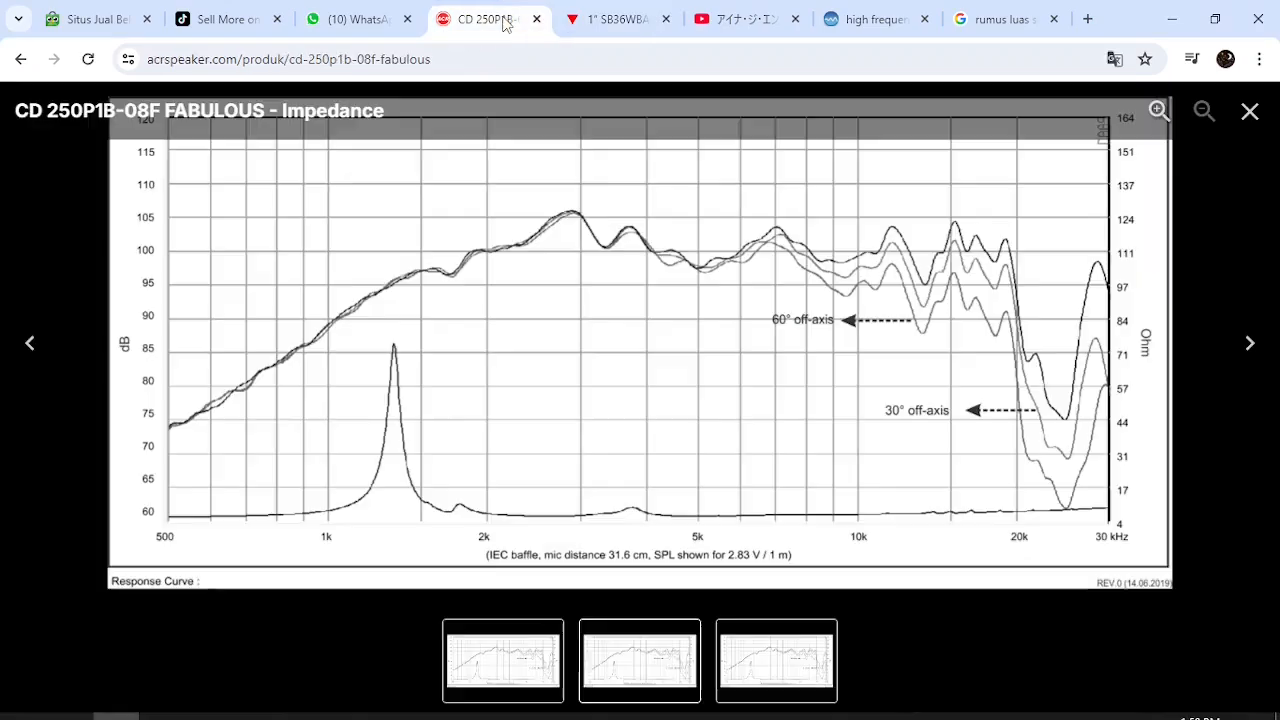
left_click(208, 713)
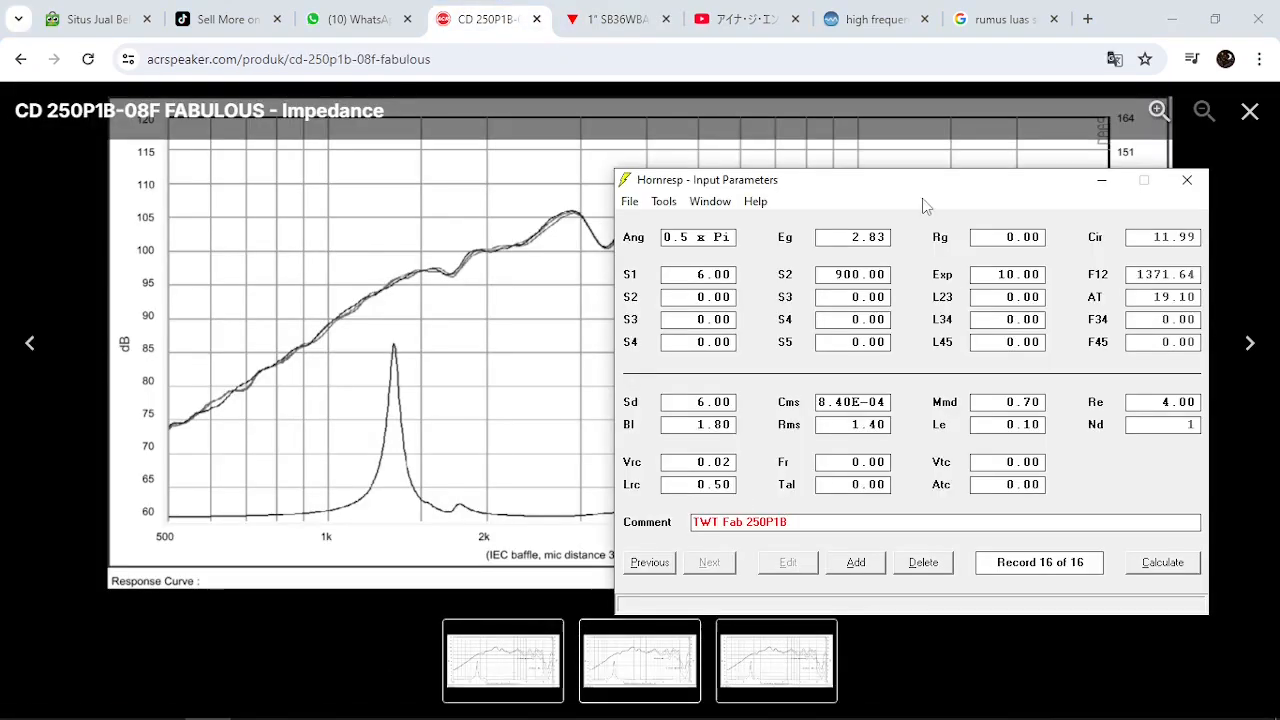
left_click(682, 404)
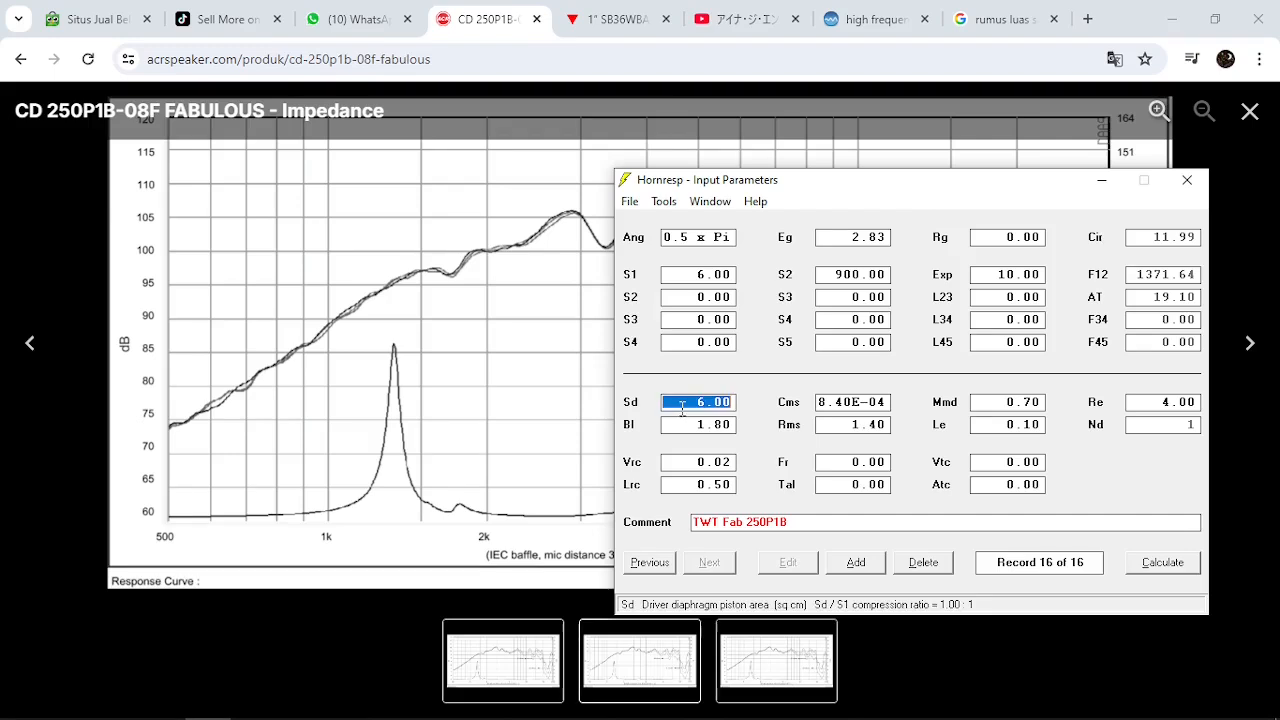
type("7.5")
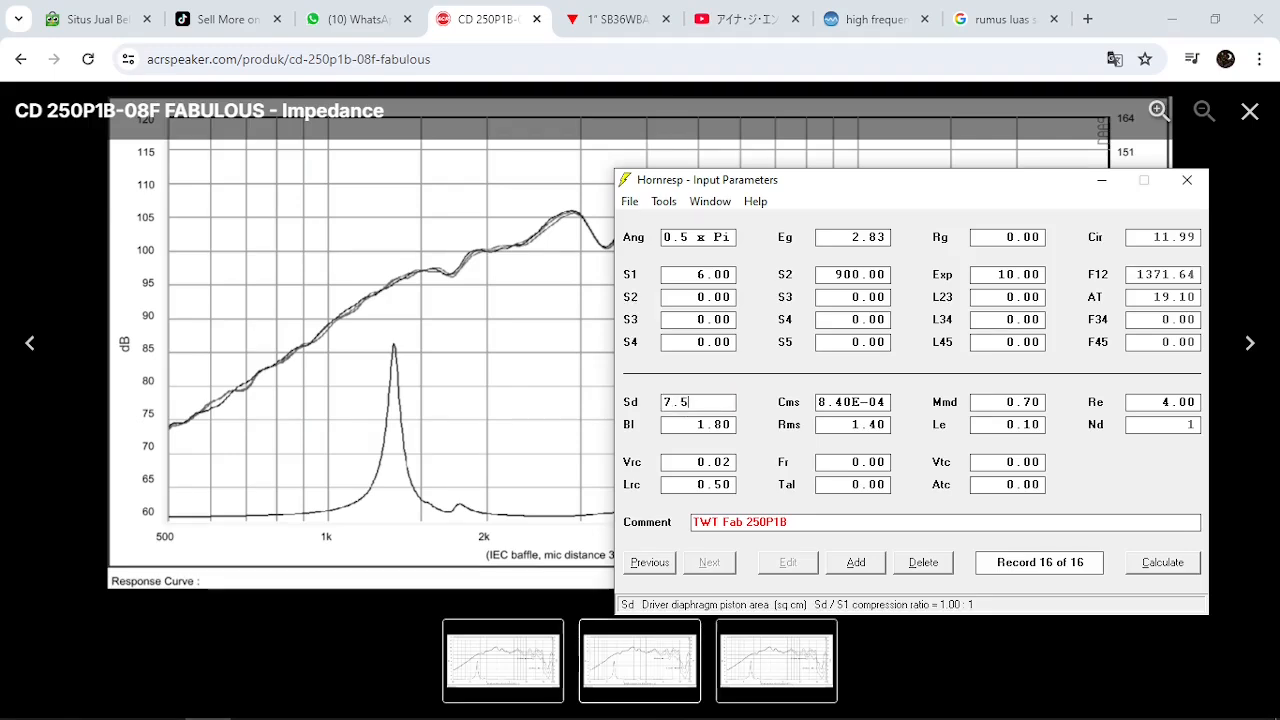
left_click(771, 380)
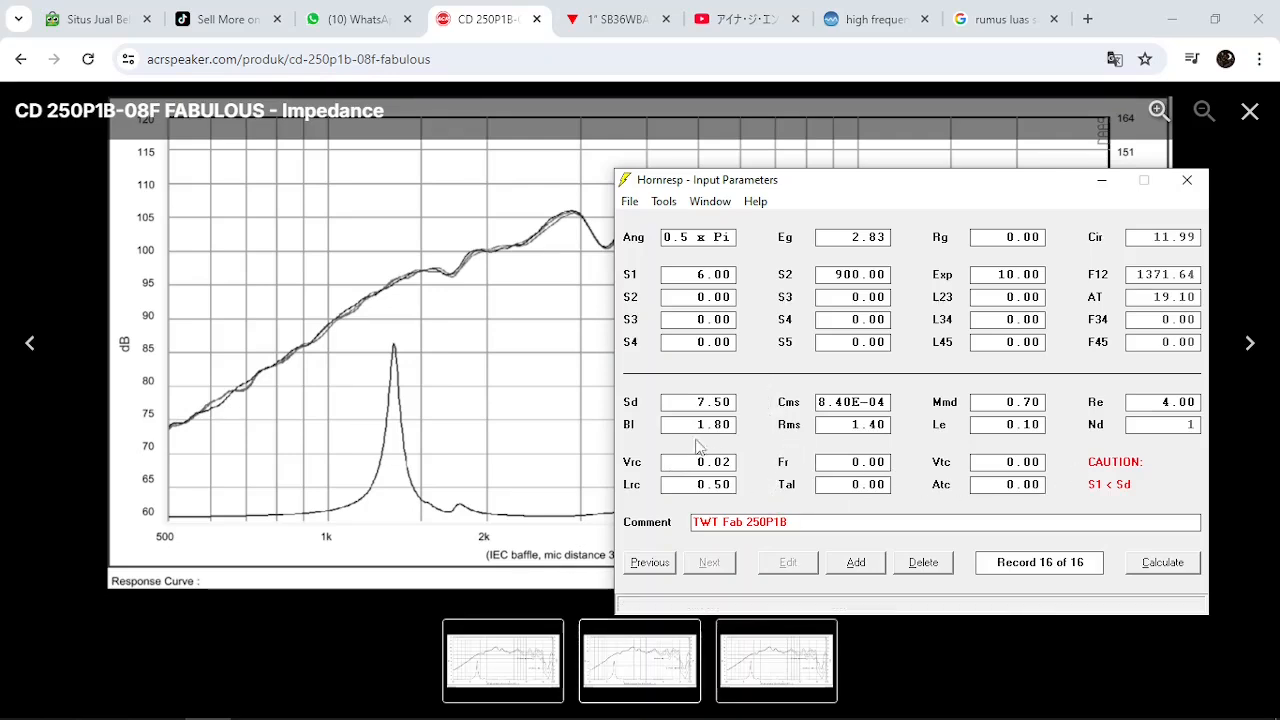
Set the horn throat area S1 to 8.00 and switch horn segment 1 to a conical flare
left_click(685, 277)
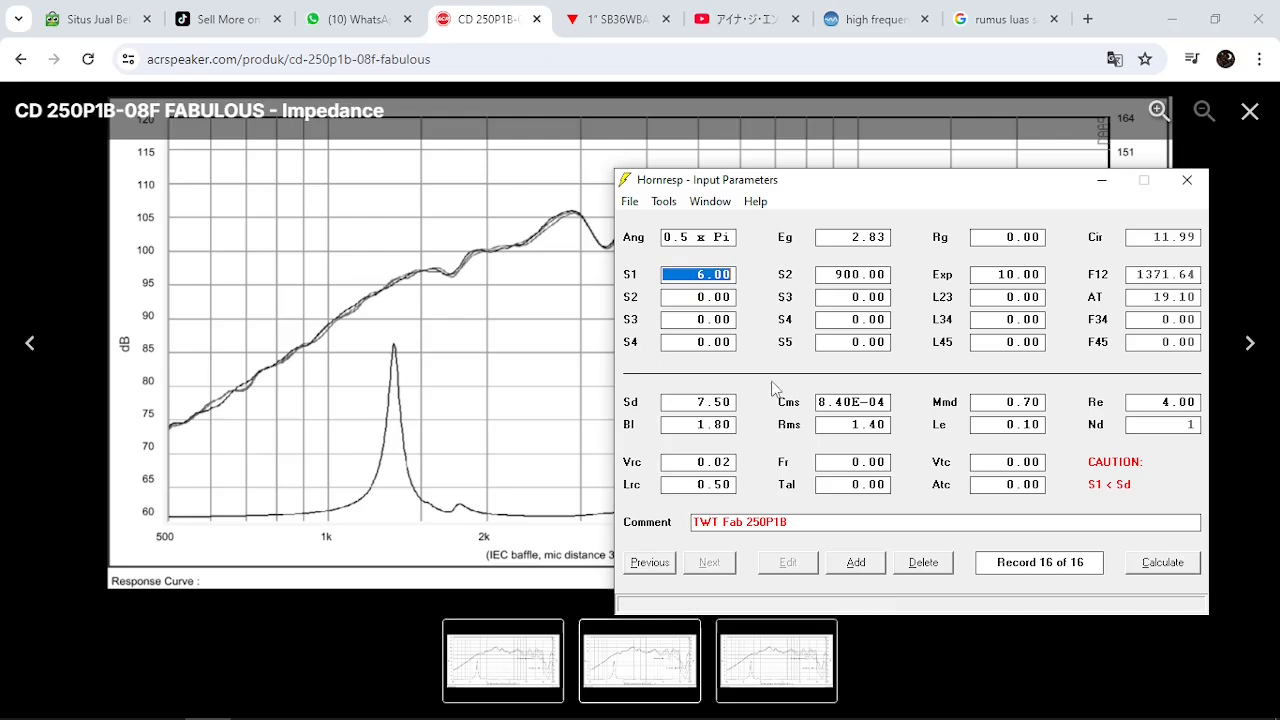
type("8")
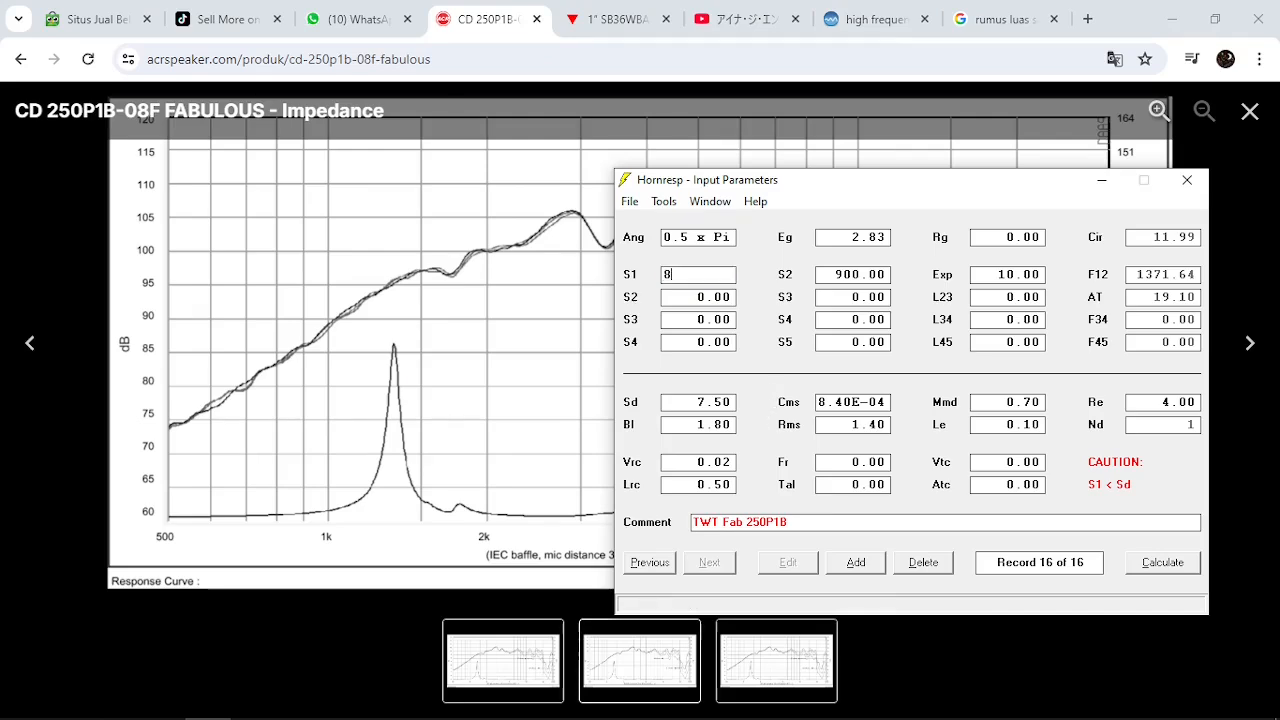
key("Tab")
double_click(632, 405)
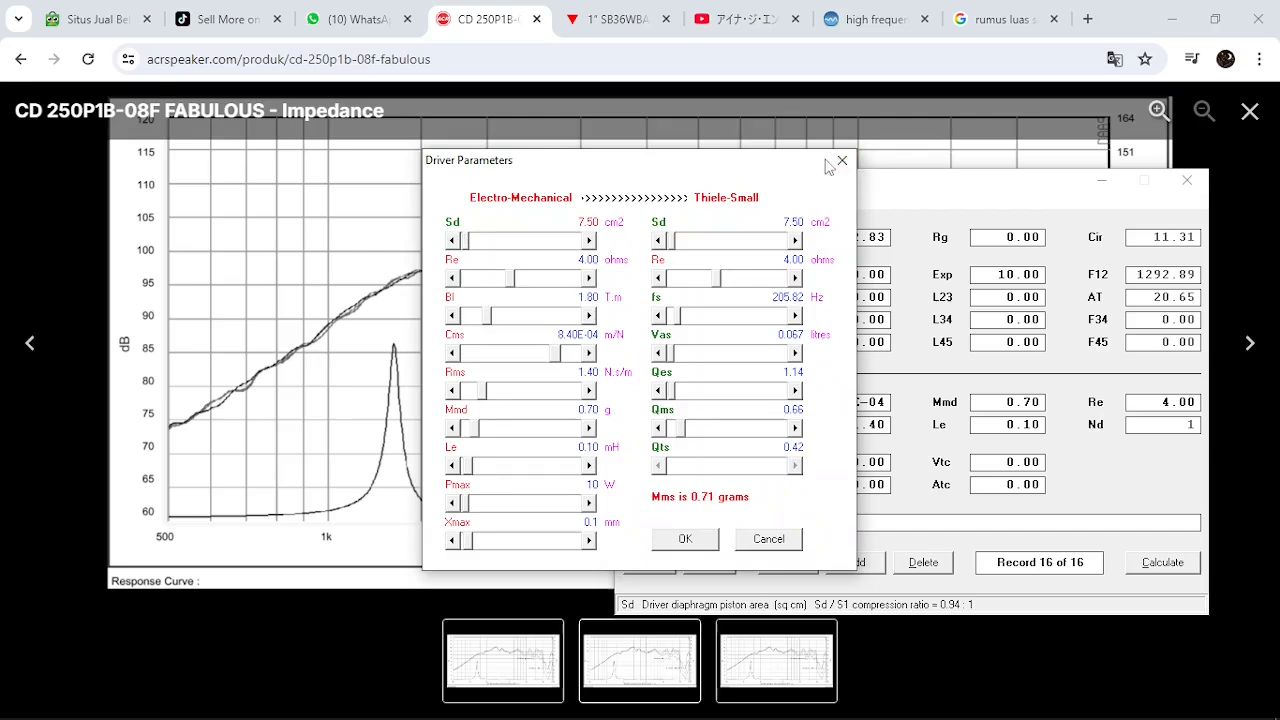
left_click(842, 160)
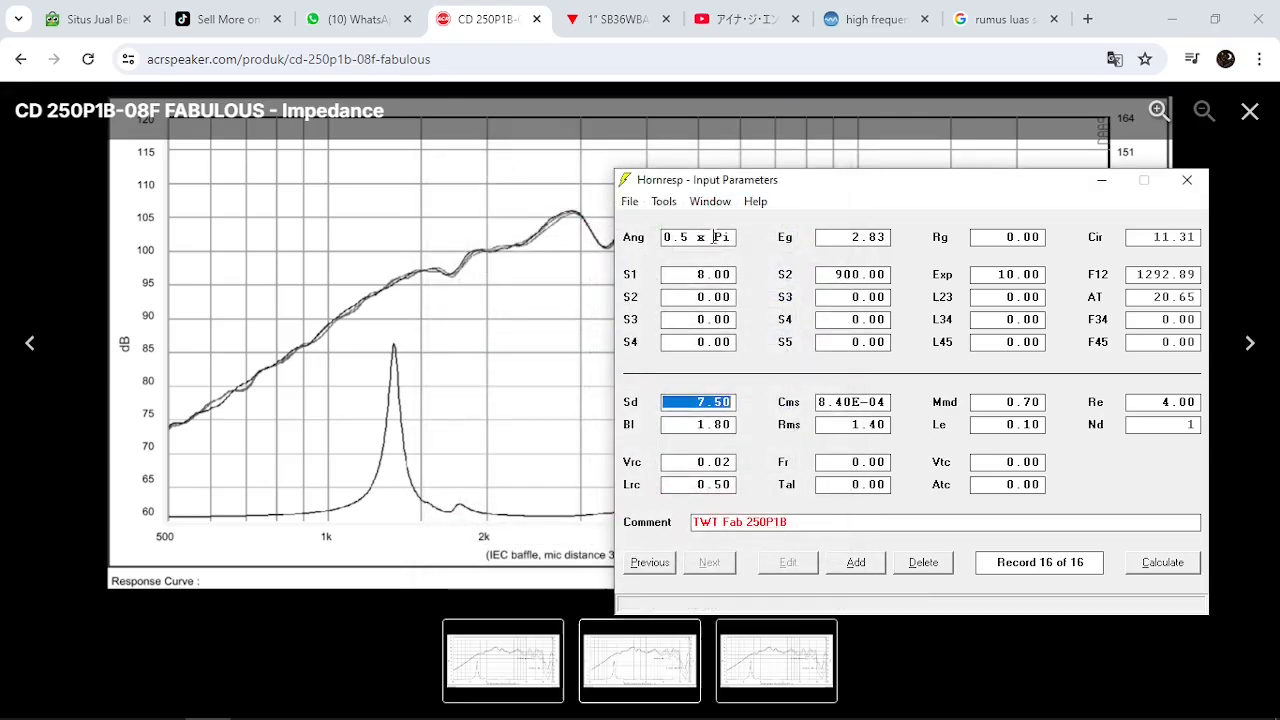
double_click(945, 279)
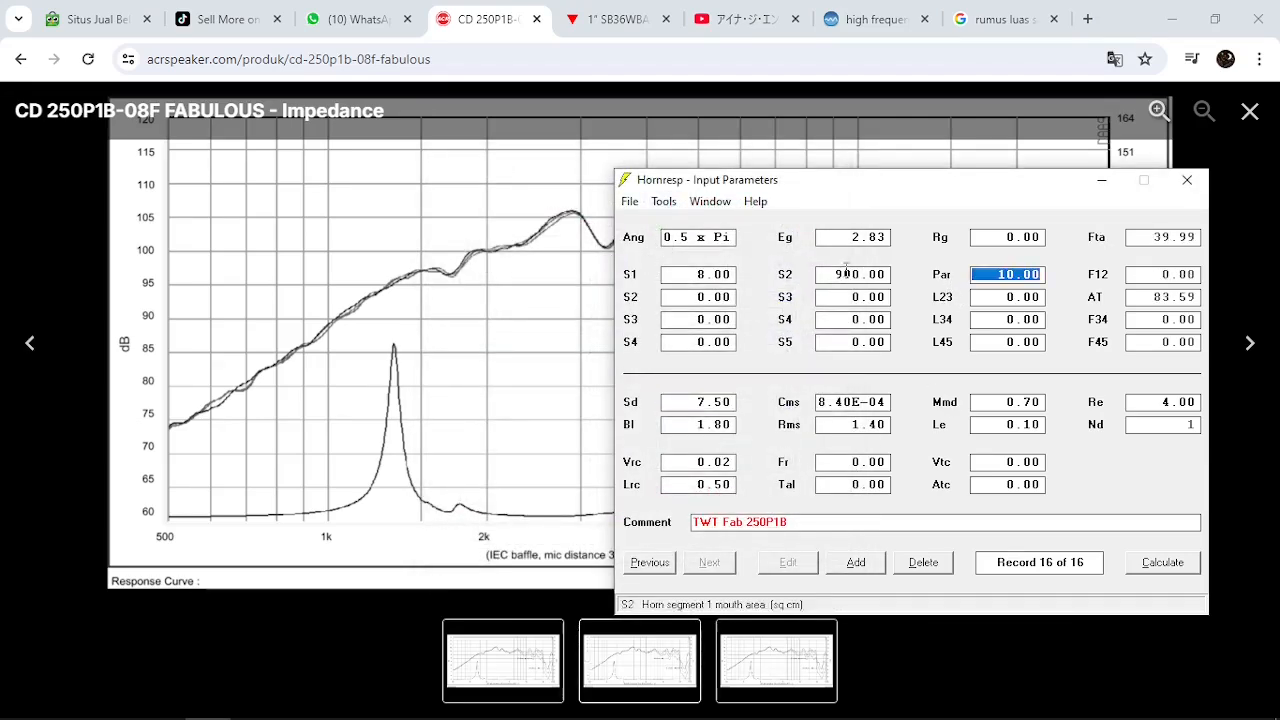
double_click(944, 278)
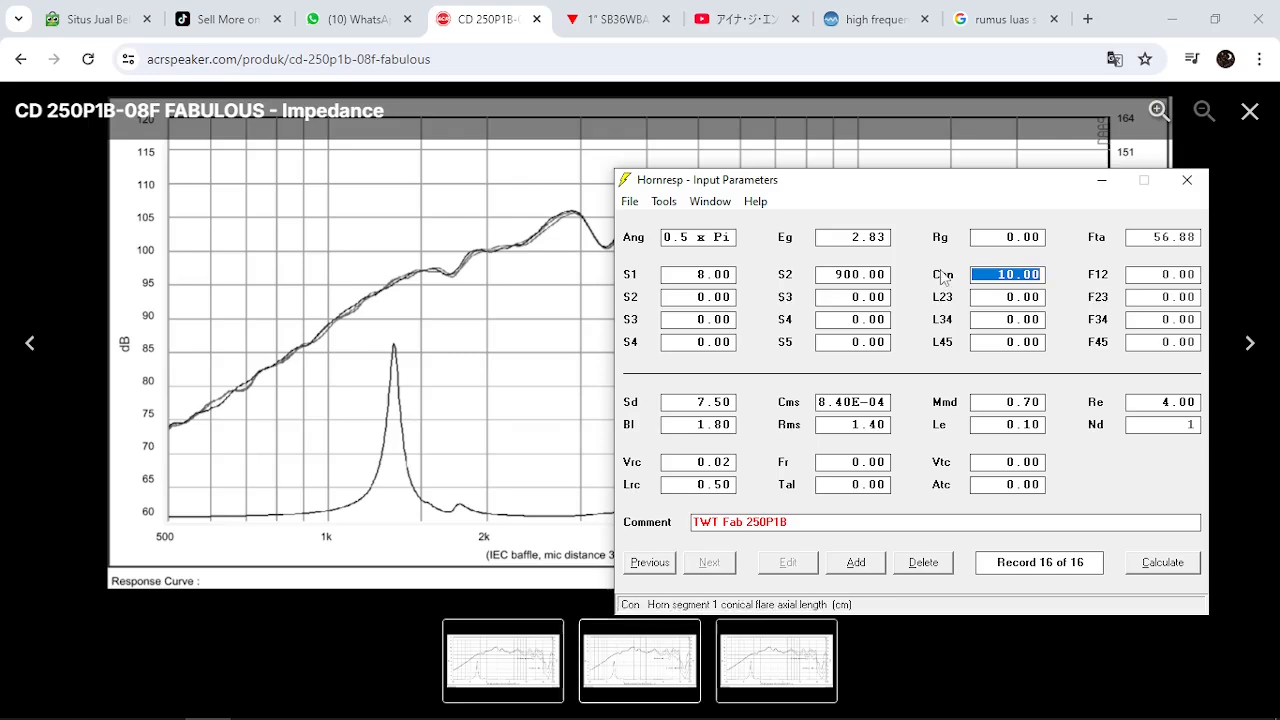
In the Loudspeaker Wizard, reduce the horn mouth area S2 to 8.00 and the conical length L12 to 0.10 cm
left_click(663, 201)
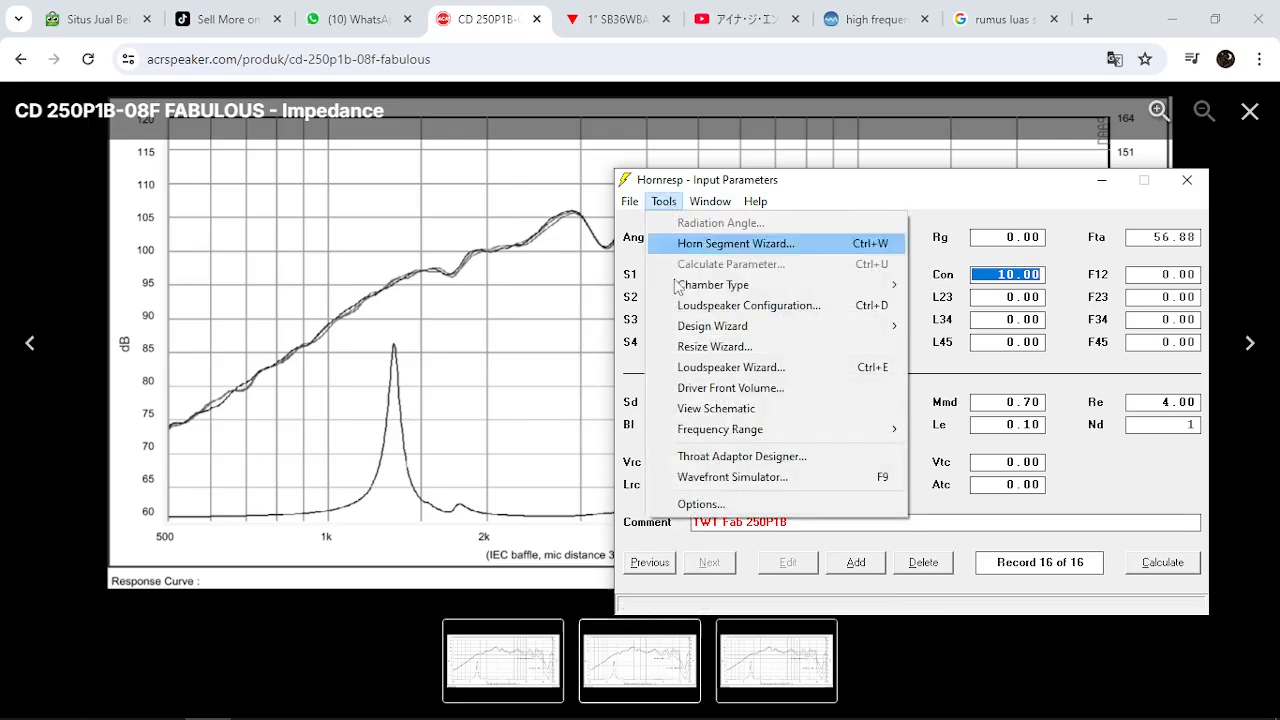
left_click(748, 368)
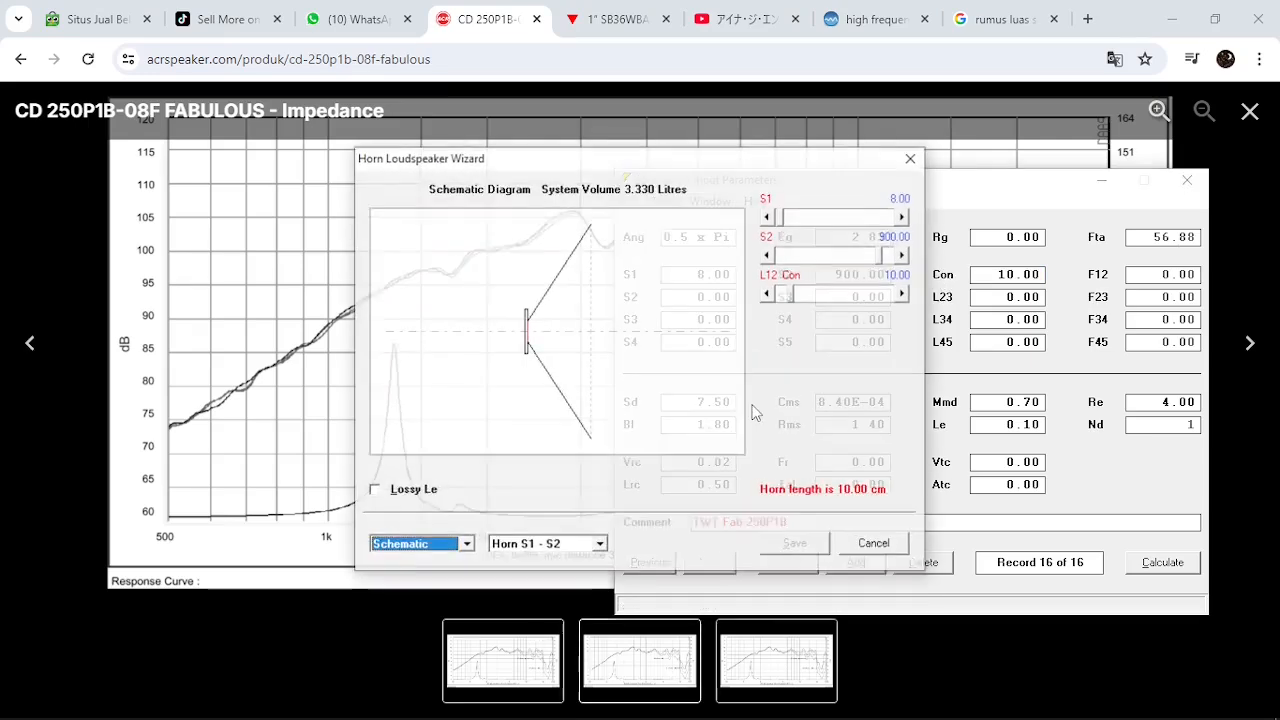
left_click_drag(614, 151, 798, 157)
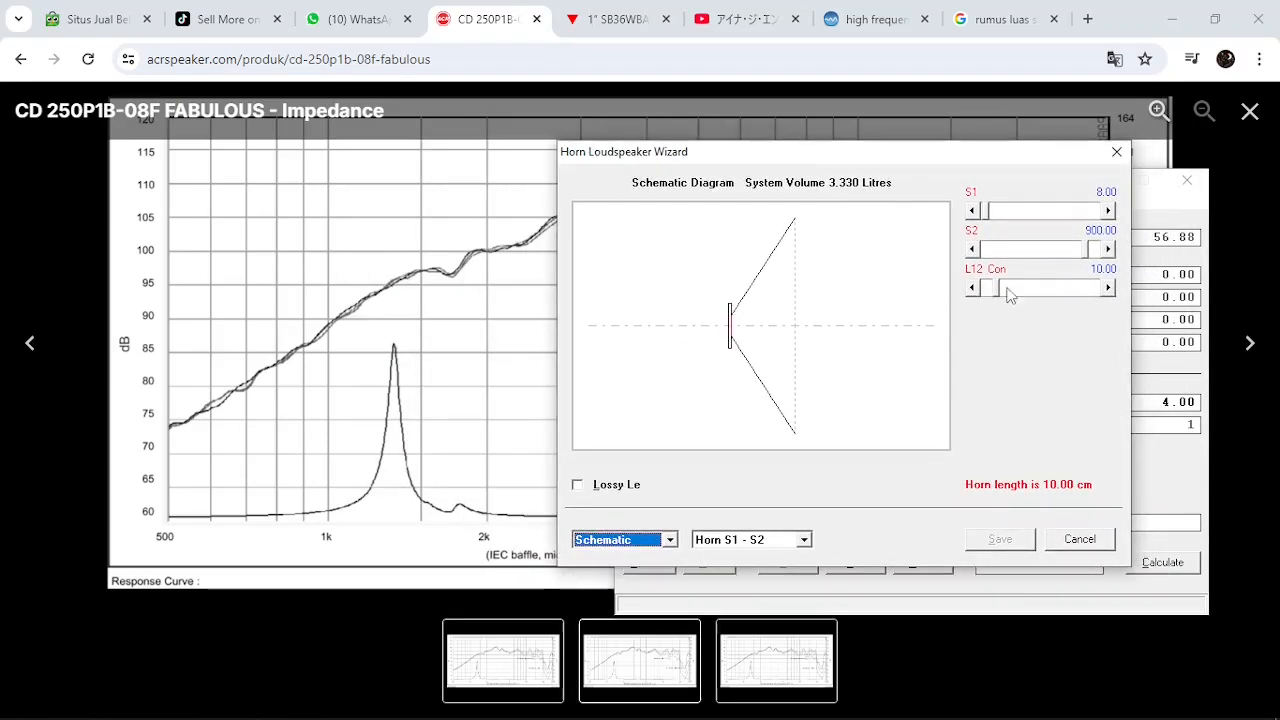
left_click_drag(1087, 252, 989, 262)
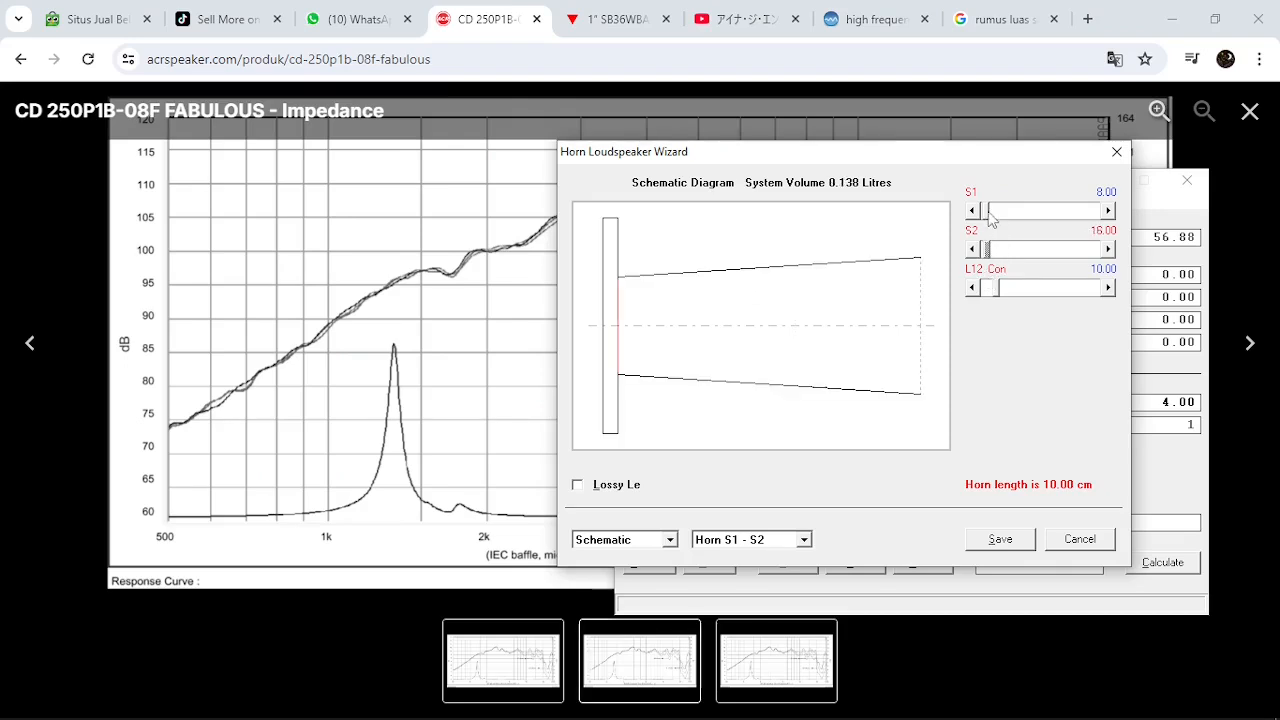
left_click(972, 250)
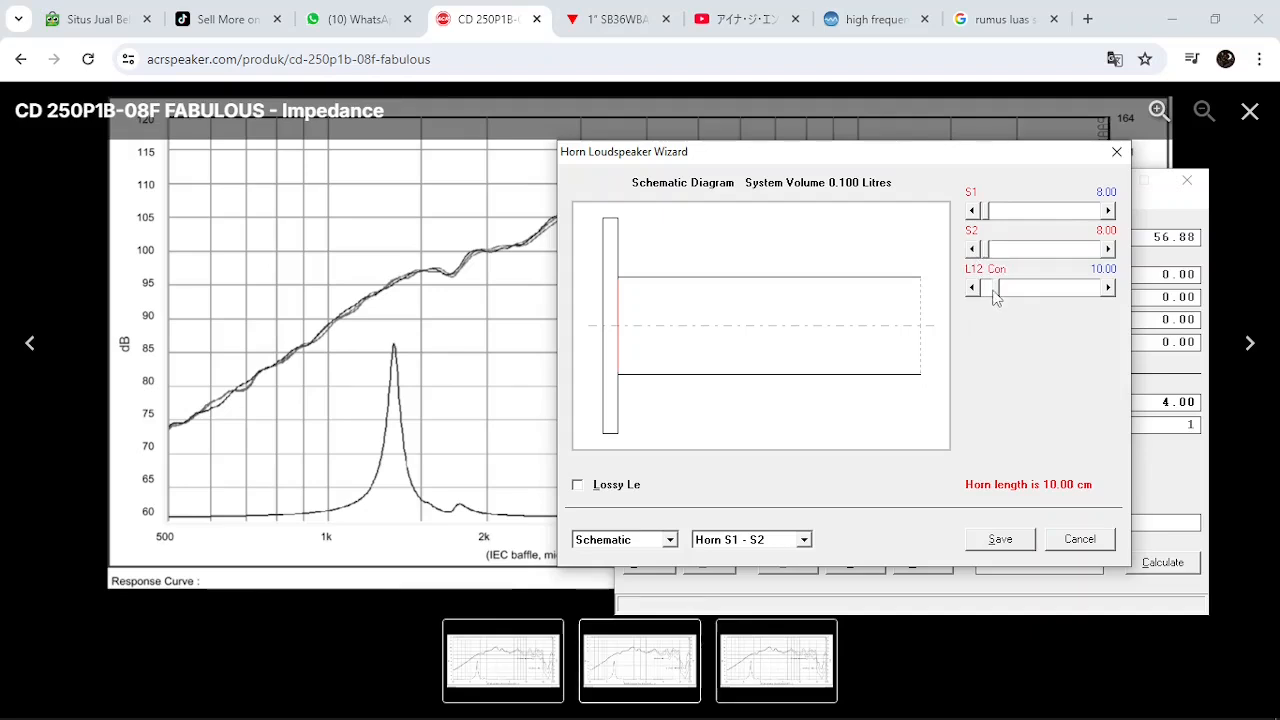
left_click_drag(996, 289, 919, 317)
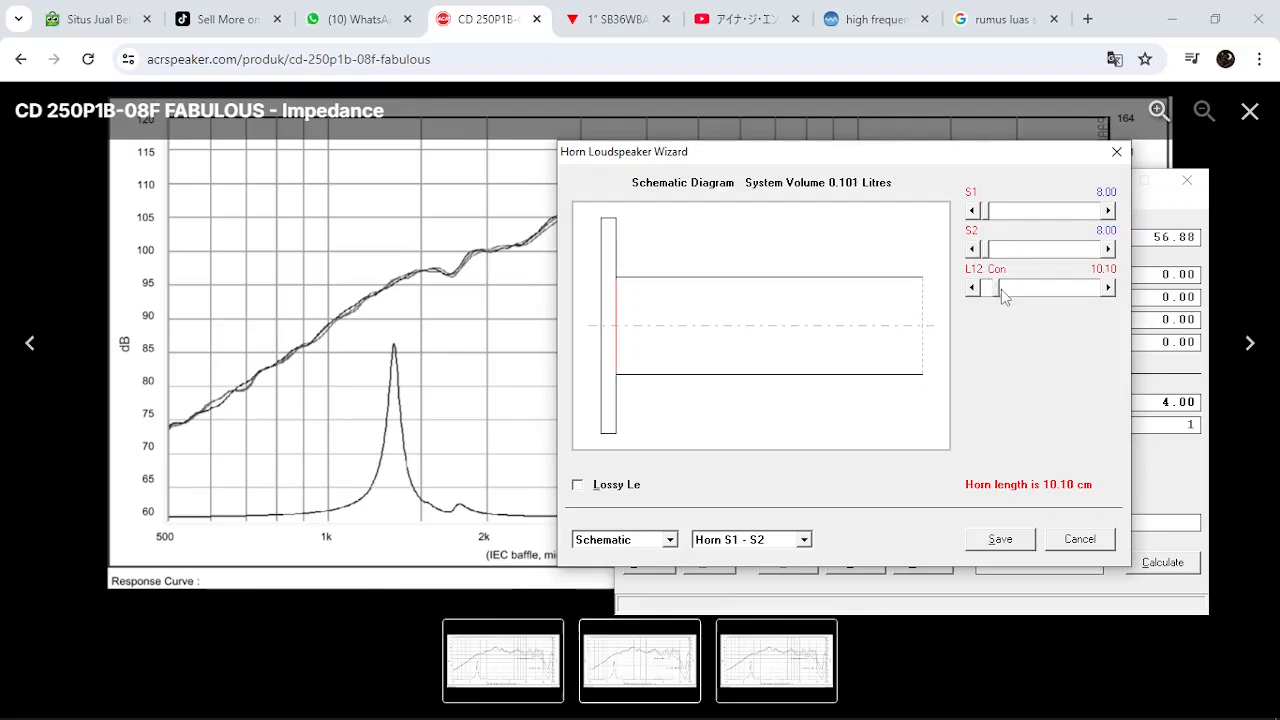
left_click_drag(999, 289, 964, 302)
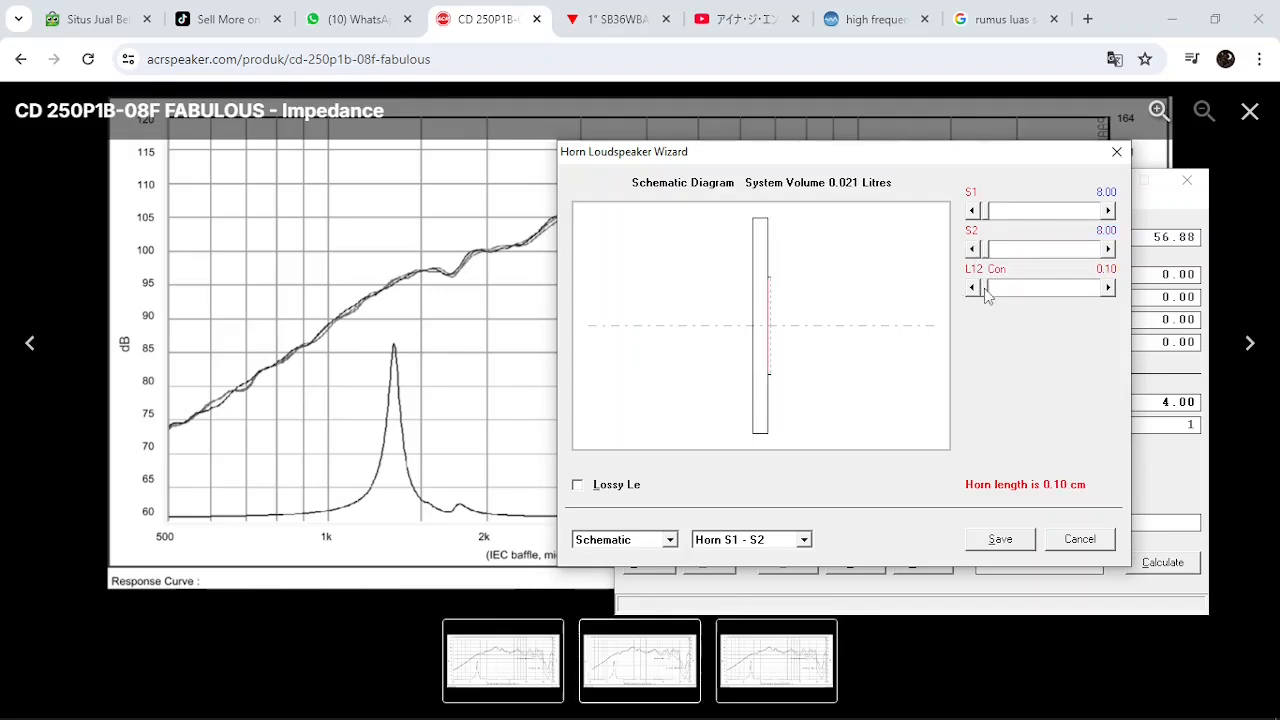
Display the driver parameters in the wizard and save the changed horn dimensions to the record
left_click(752, 540)
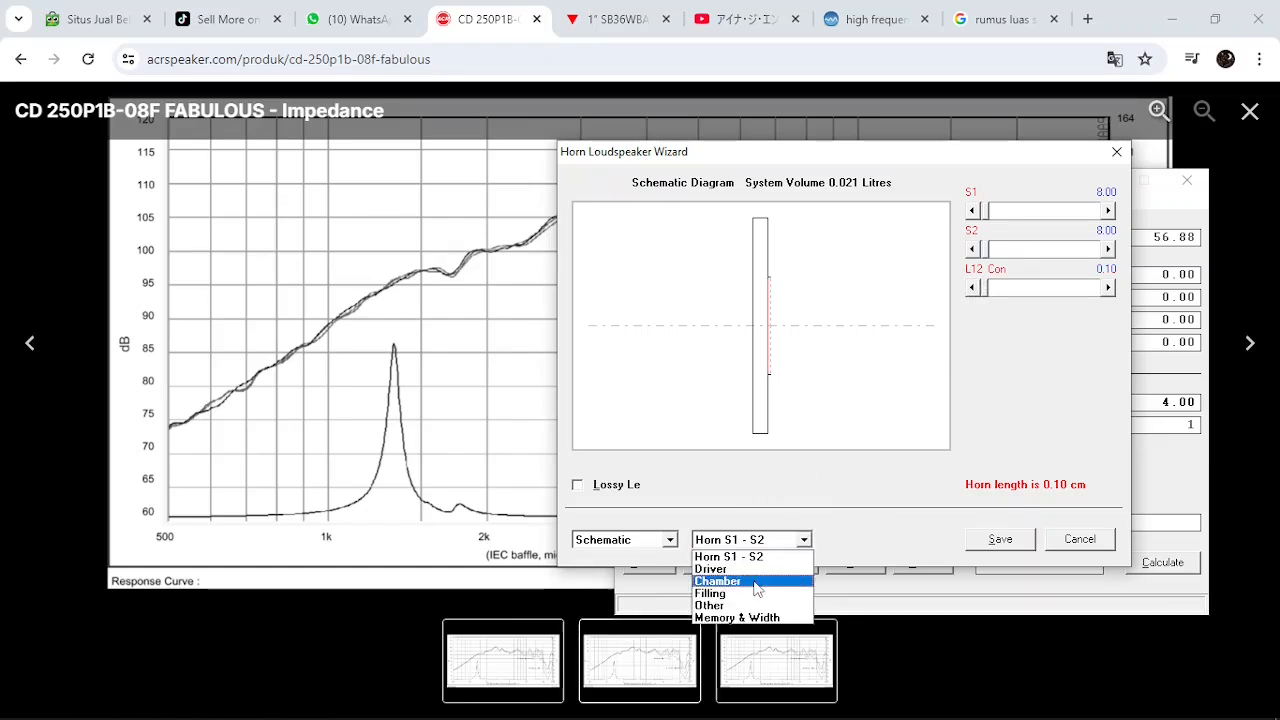
left_click(754, 569)
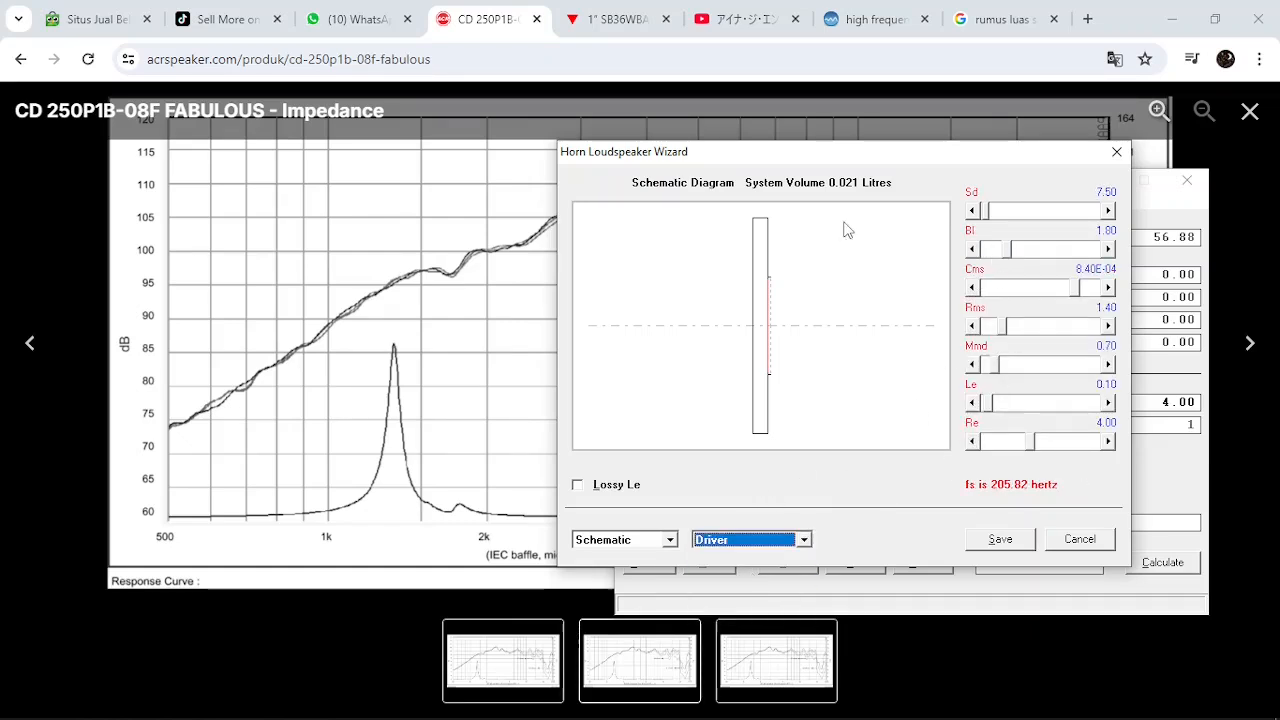
left_click_drag(848, 155, 923, 198)
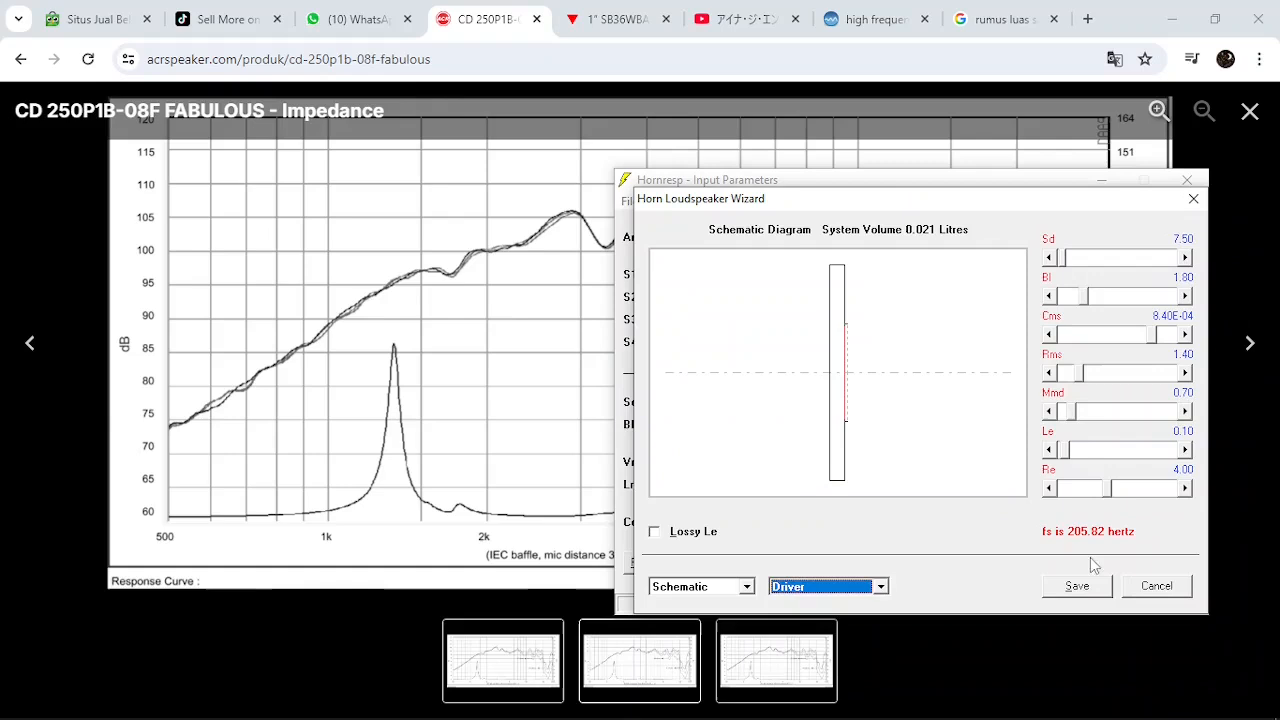
left_click(1077, 586)
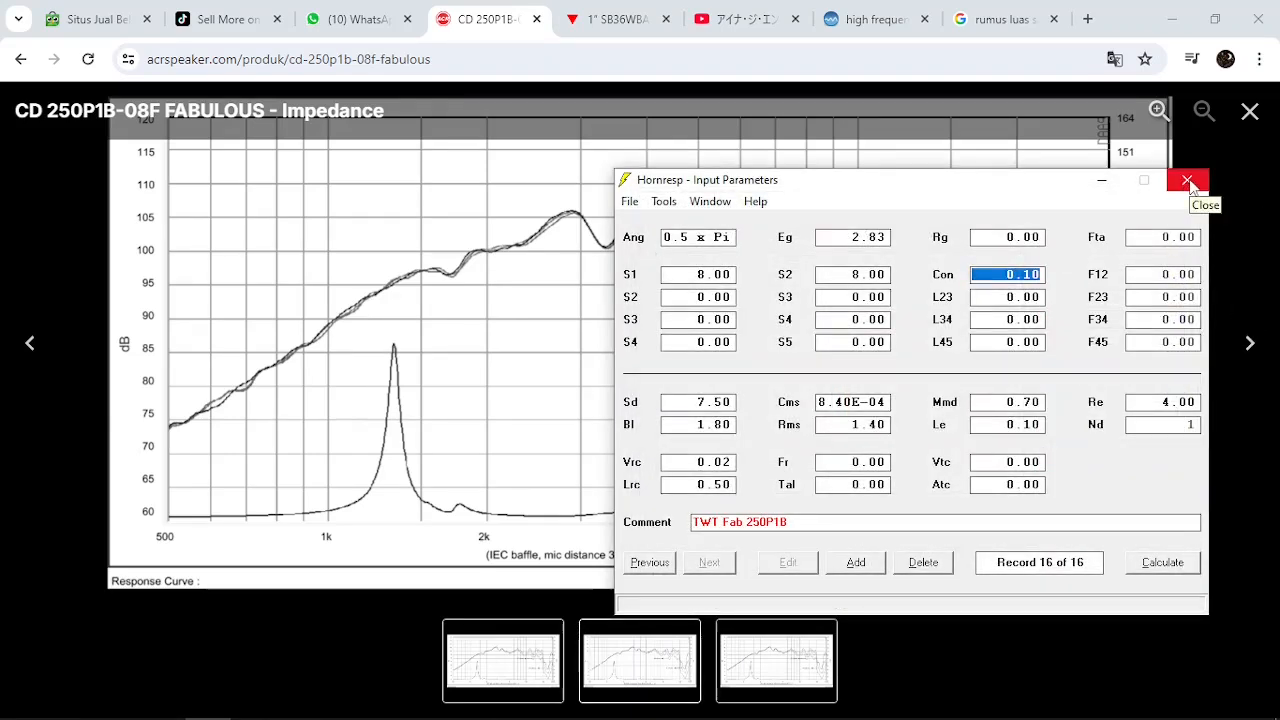
Put Hornresp away and open the CD 250P1B response and impedance graph image in its own browser tab
left_click(1187, 181)
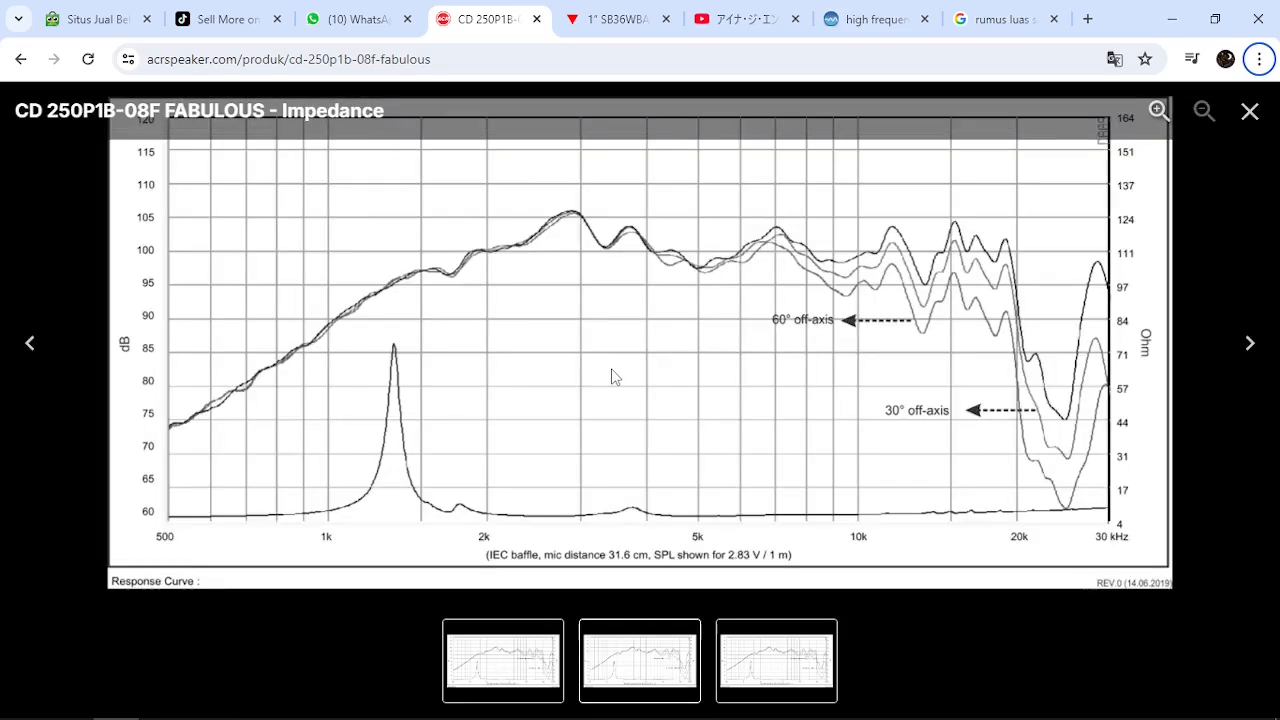
right_click(658, 333)
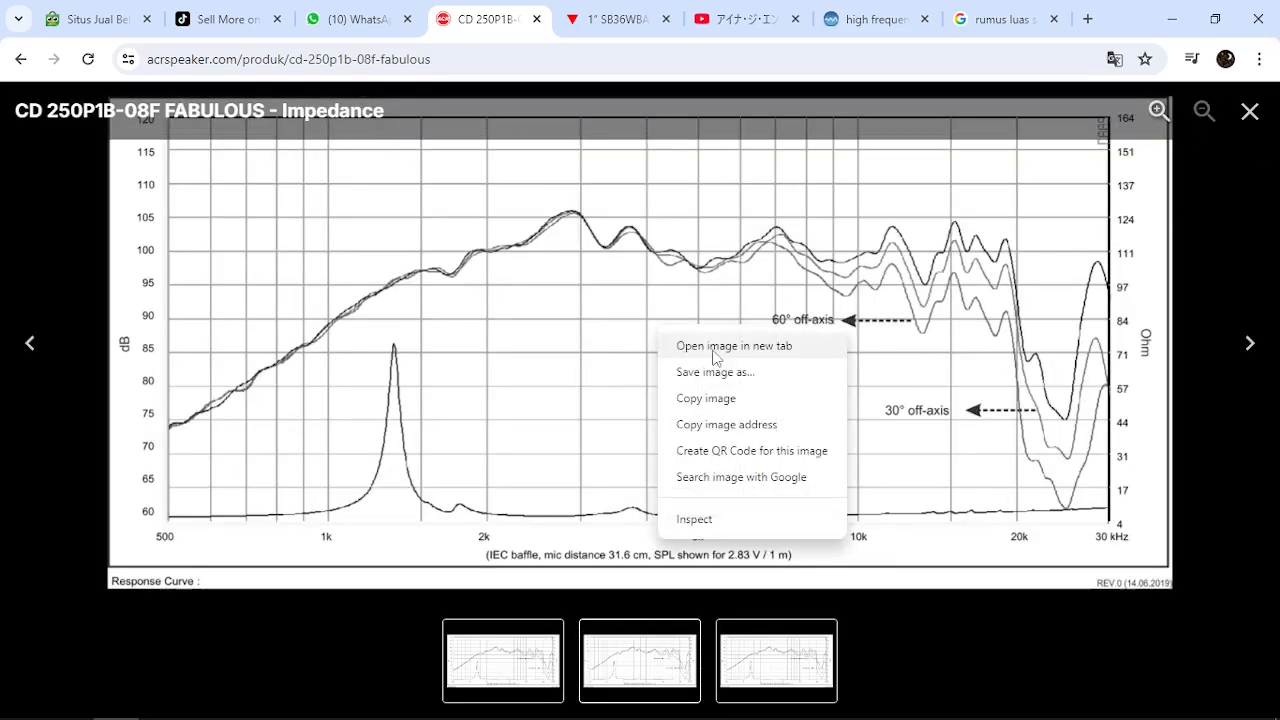
left_click(700, 346)
left_click(540, 19)
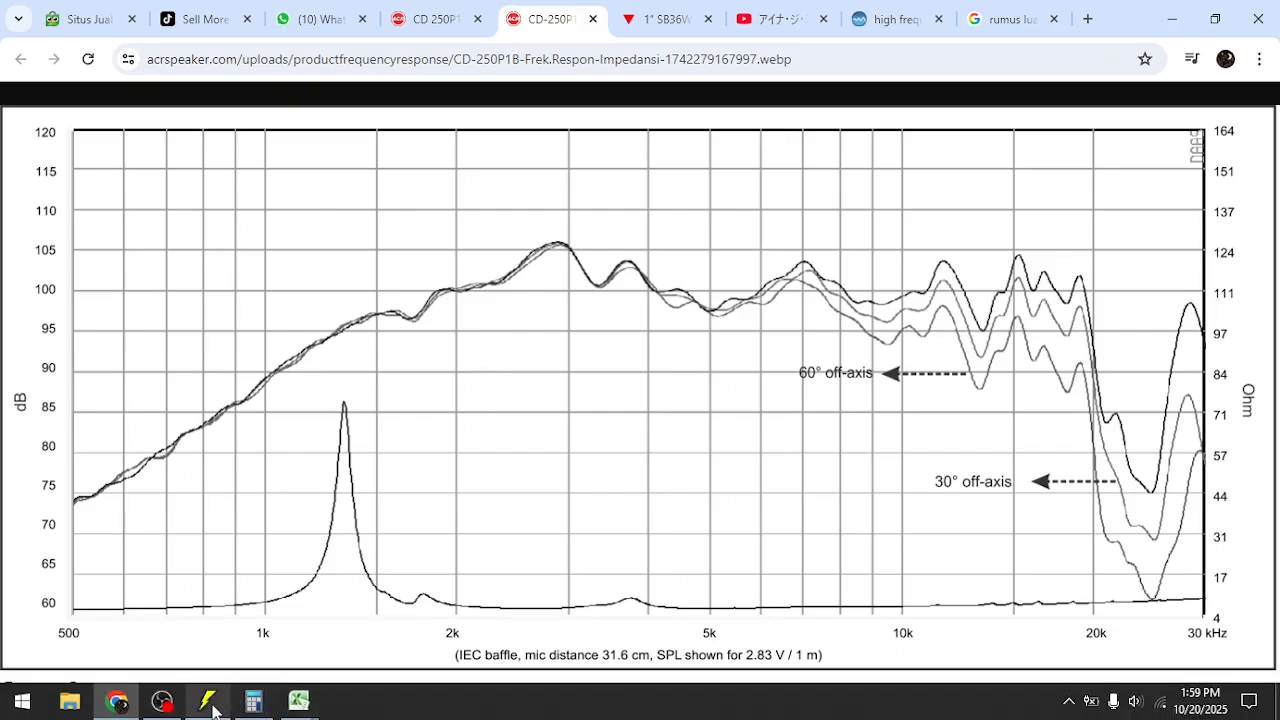
Return to Hornresp and open the Loudspeaker Wizard over the graph, keeping the graph's impedance peak in view
left_click(207, 706)
left_click_drag(898, 184, 816, 20)
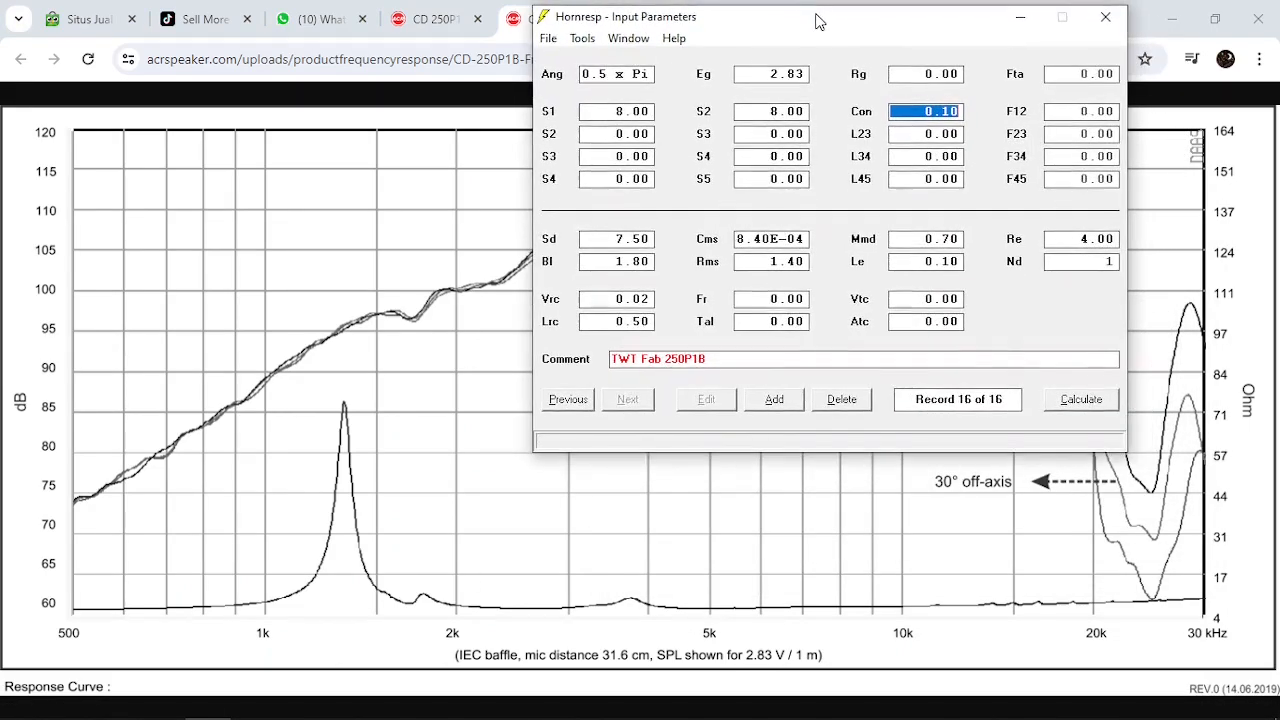
left_click(582, 38)
left_click(633, 206)
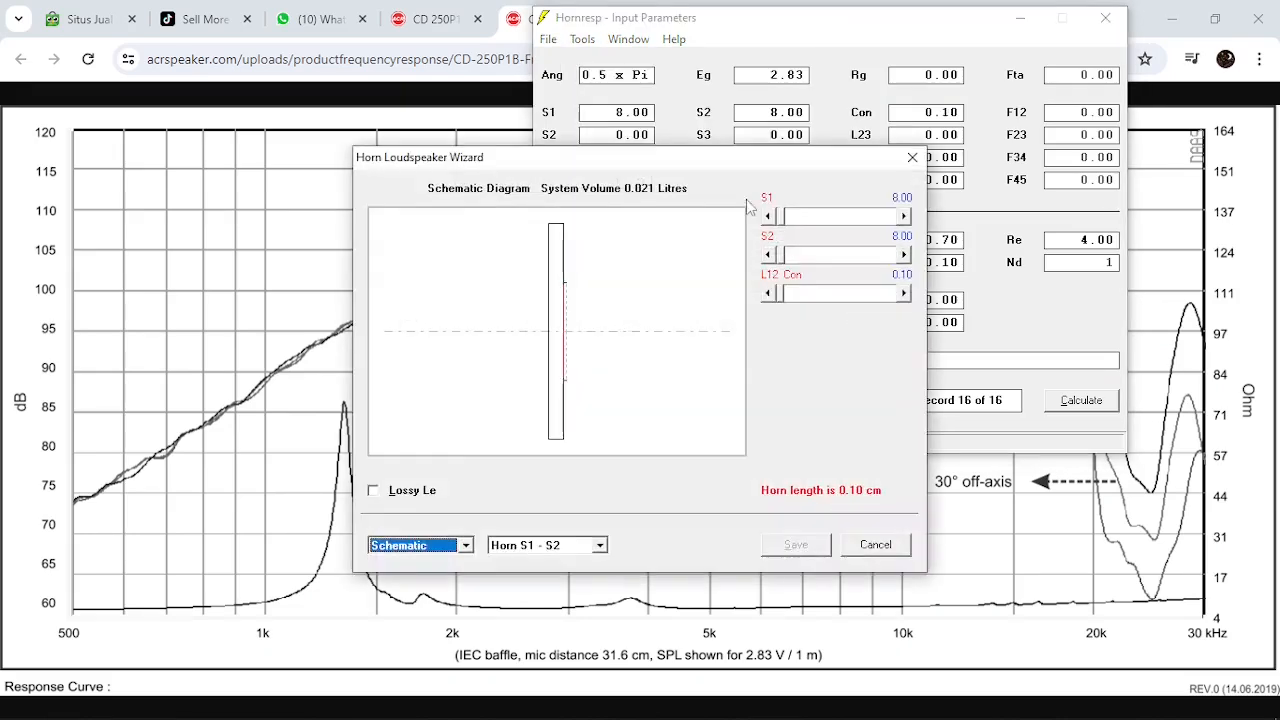
left_click_drag(680, 163, 847, 26)
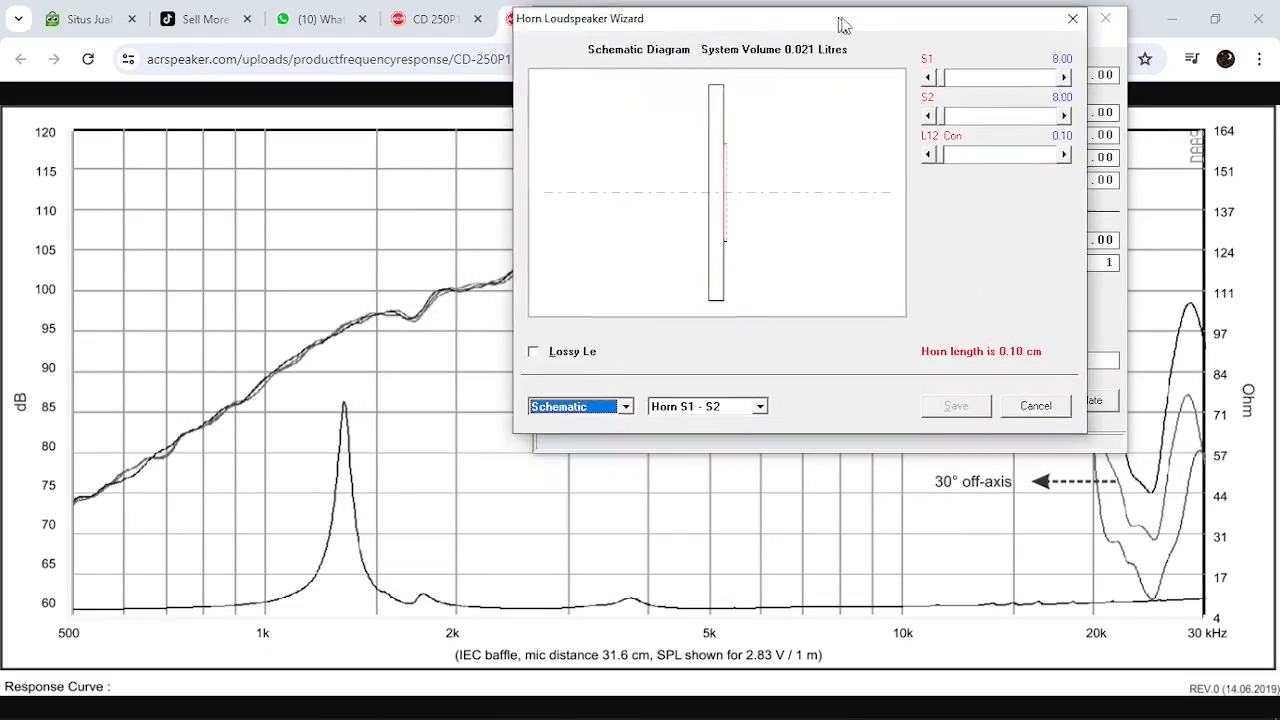
Show the wizard's impedance chart with the frequency axis starting at 100 Hz, together with the driver parameter sliders
left_click(607, 413)
left_click(602, 461)
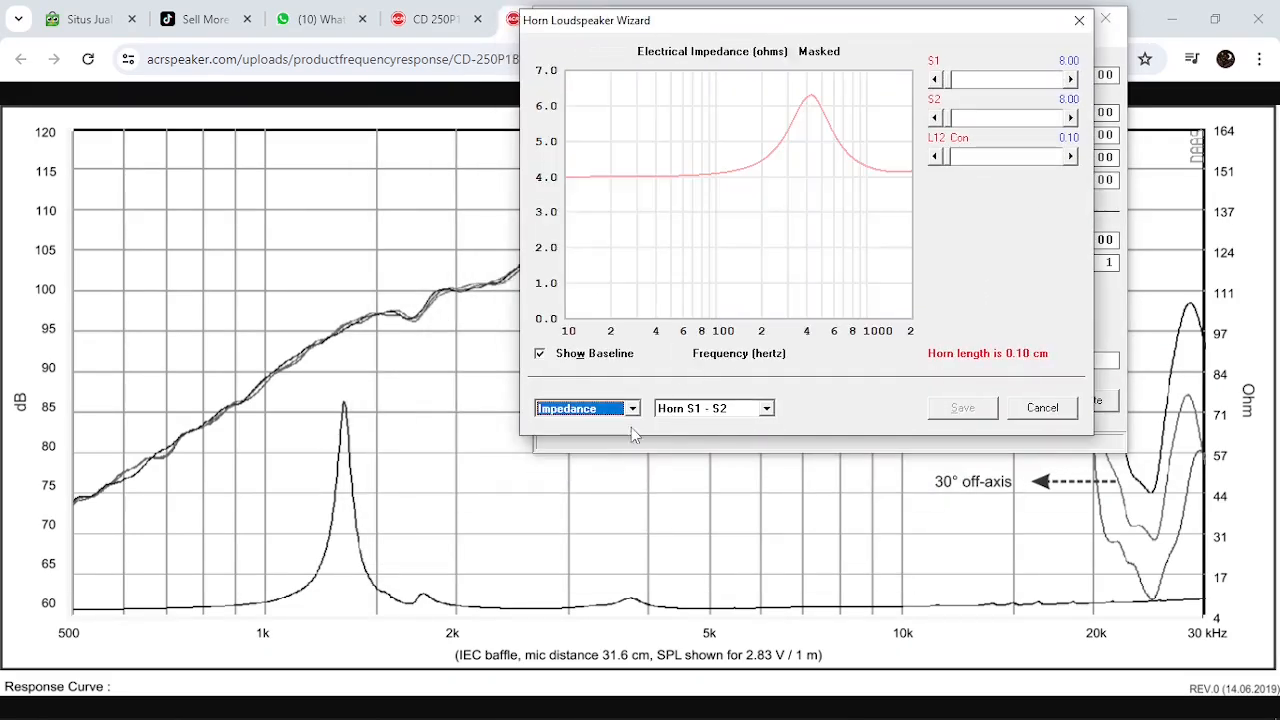
left_click(748, 361)
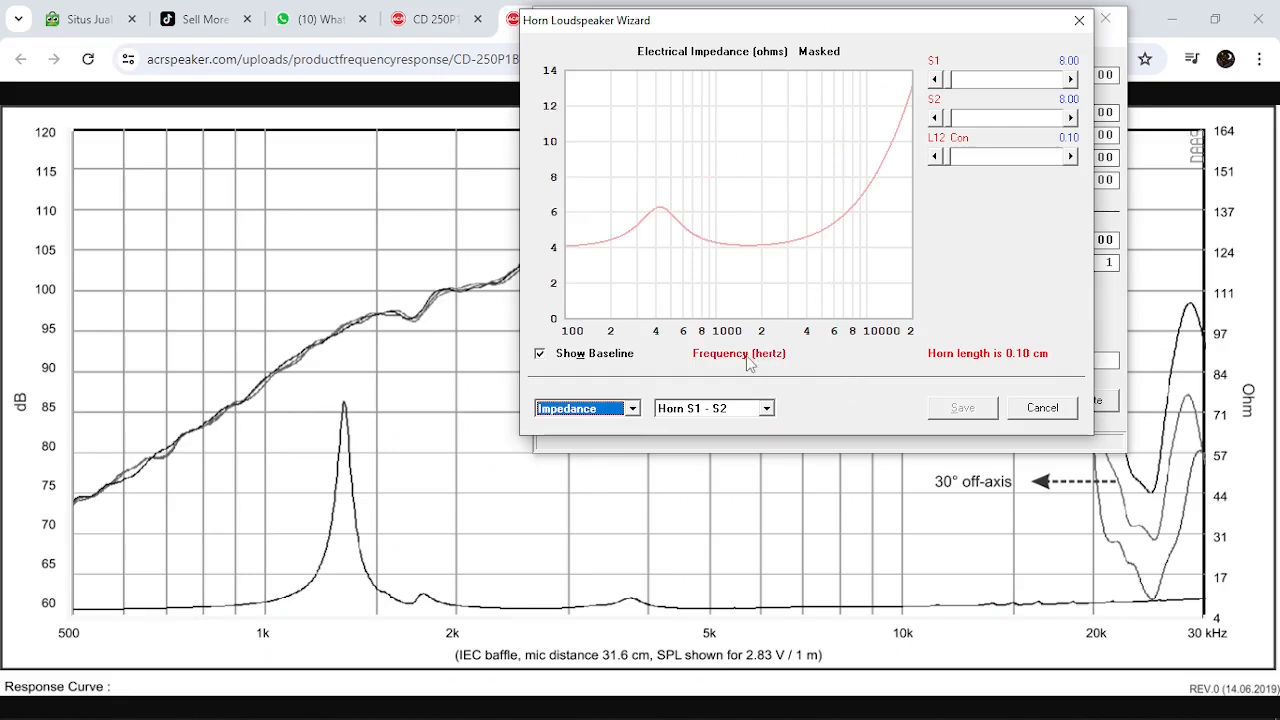
left_click(735, 410)
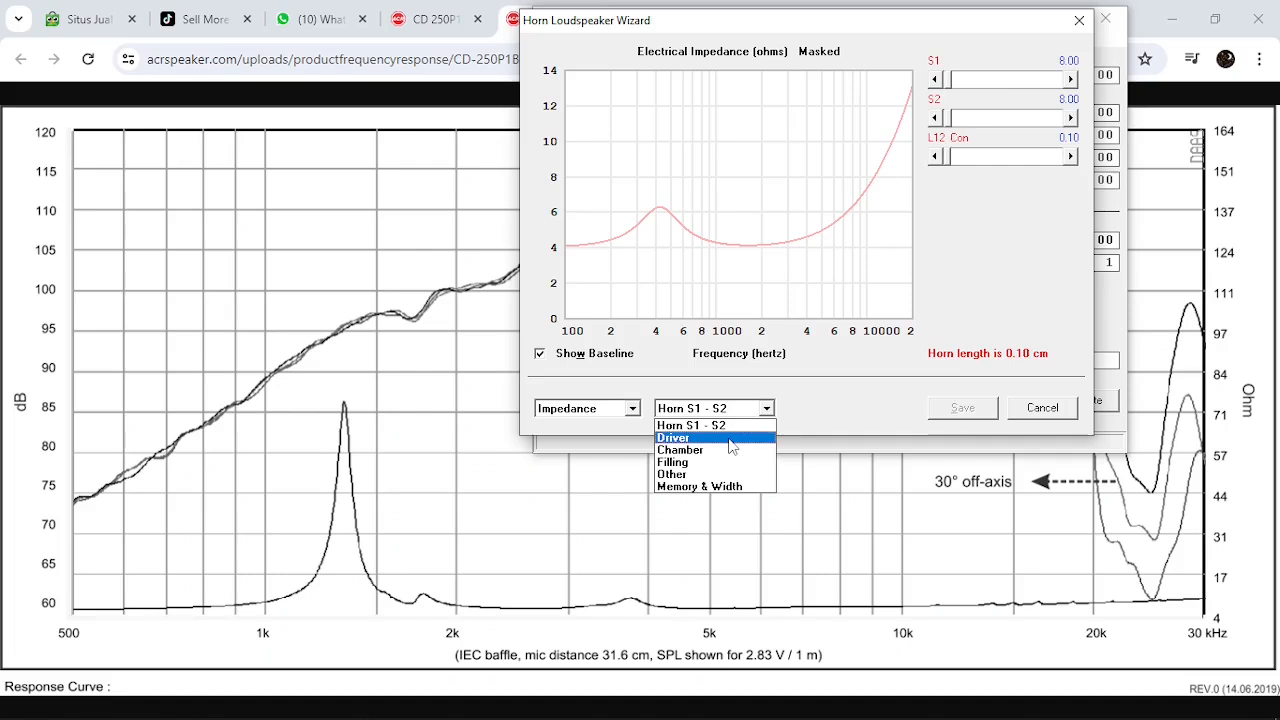
left_click(735, 438)
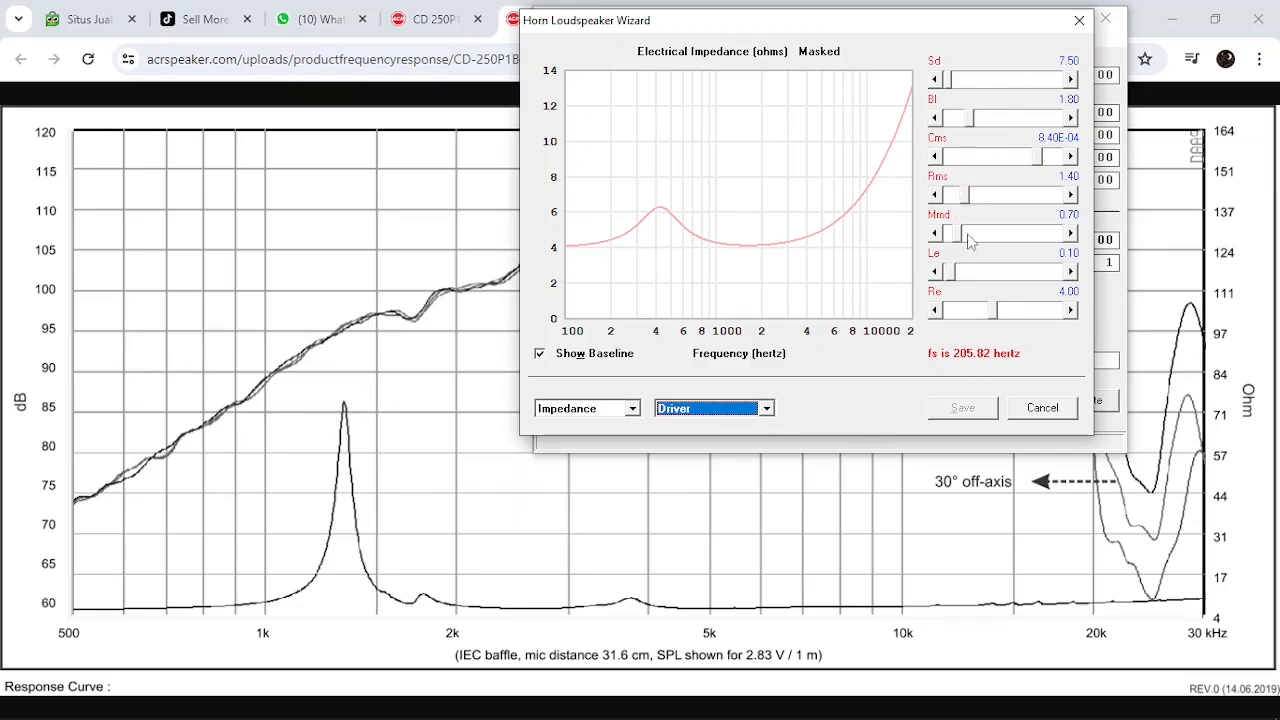
Test the driver's impedance curve with Le at 0.00 and set Le back to 0.10
left_click(935, 272)
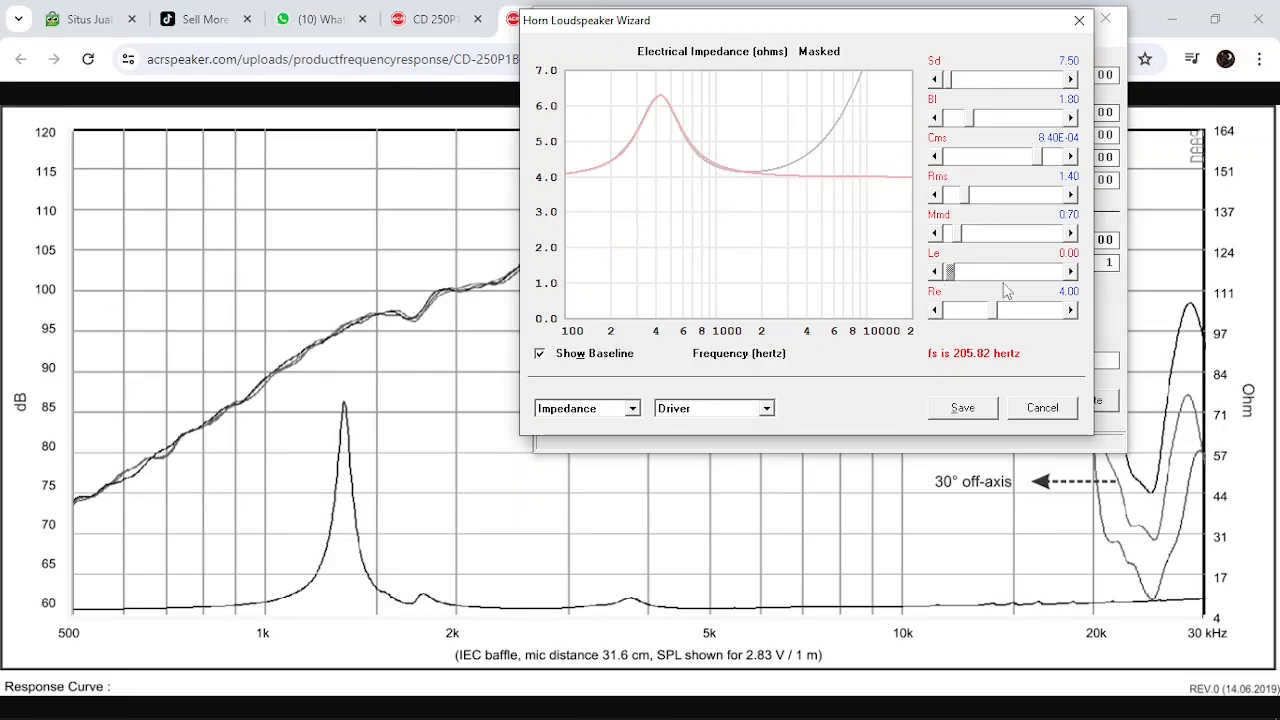
left_click(1070, 272)
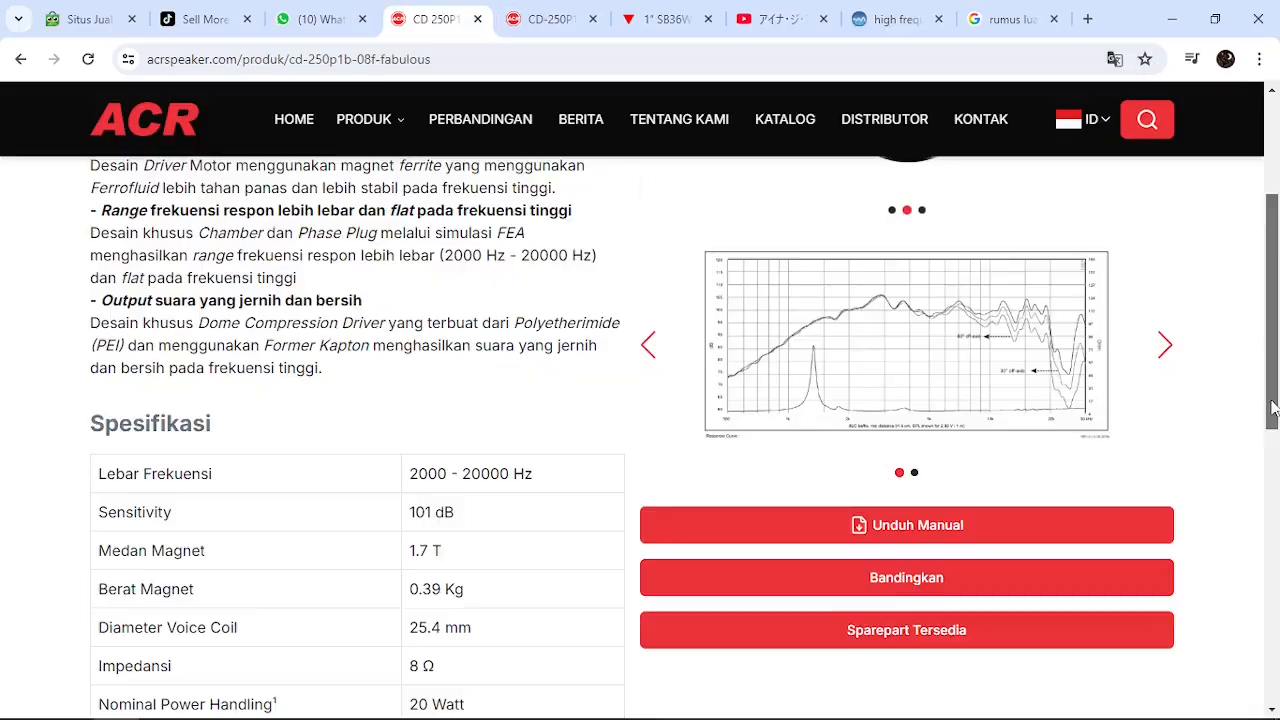
Bring the published graph's high-frequency impedance end into view and return to the Hornresp wizard above it
scroll(441, 466, "down", 3)
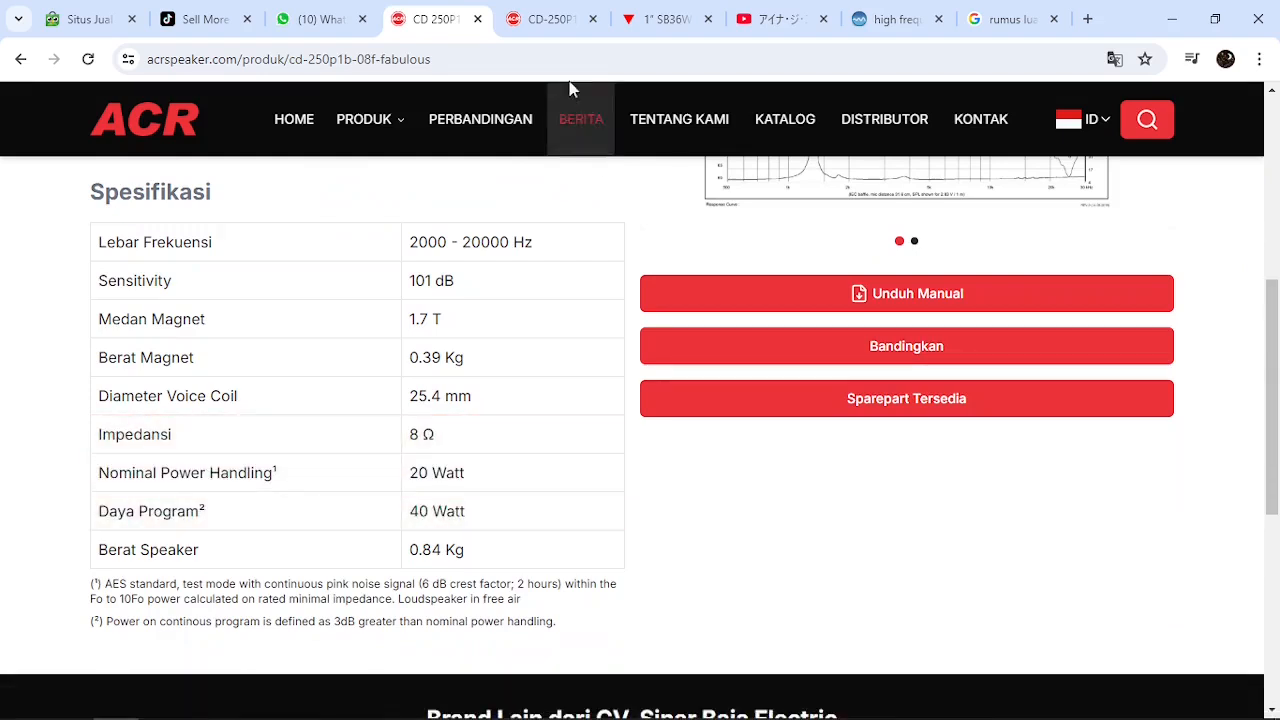
left_click(562, 26)
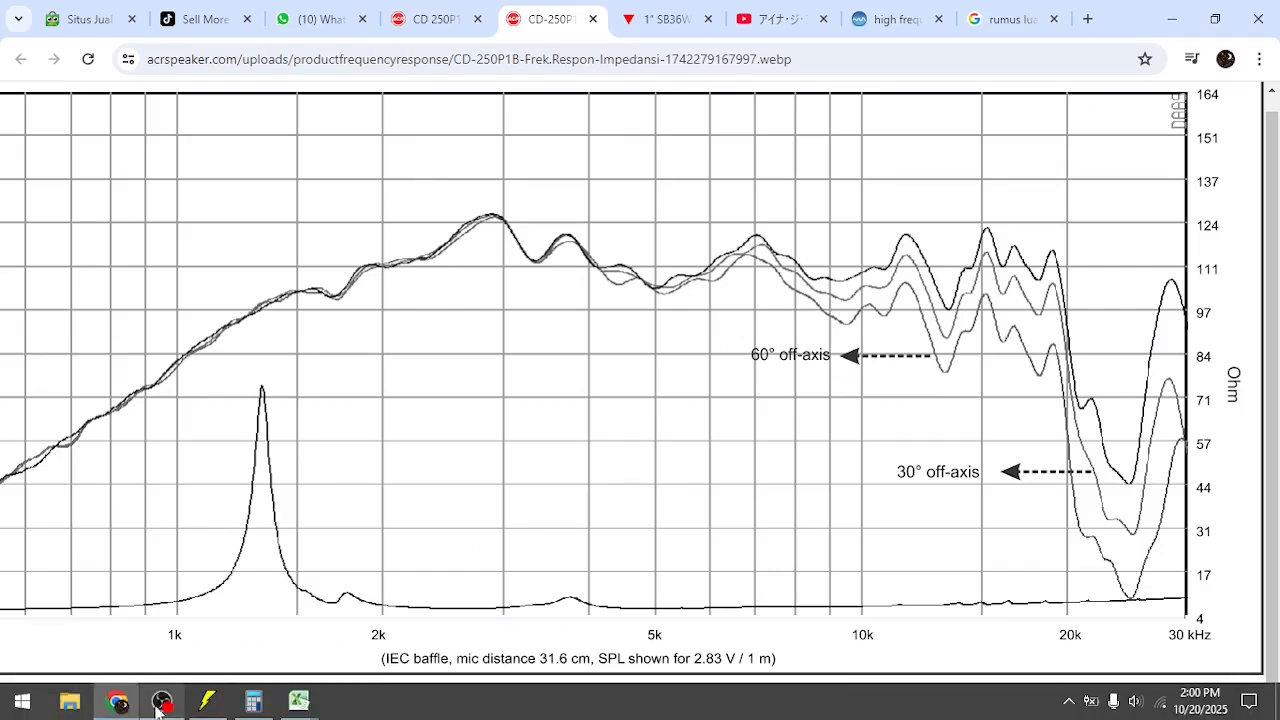
left_click(208, 712)
left_click_drag(916, 26, 907, 52)
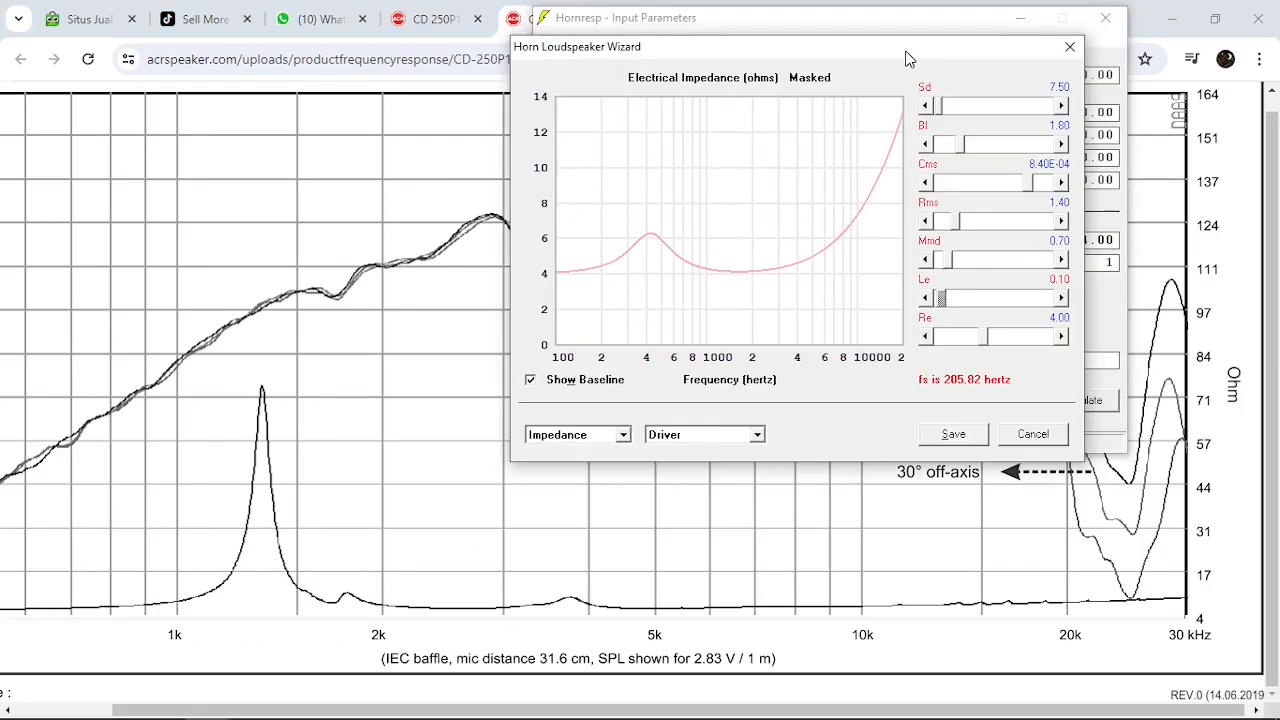
Compare the impedance rise with Le at 0.00 and 0.10, and reposition the wizard beside the graph's impedance peak
left_click(926, 299)
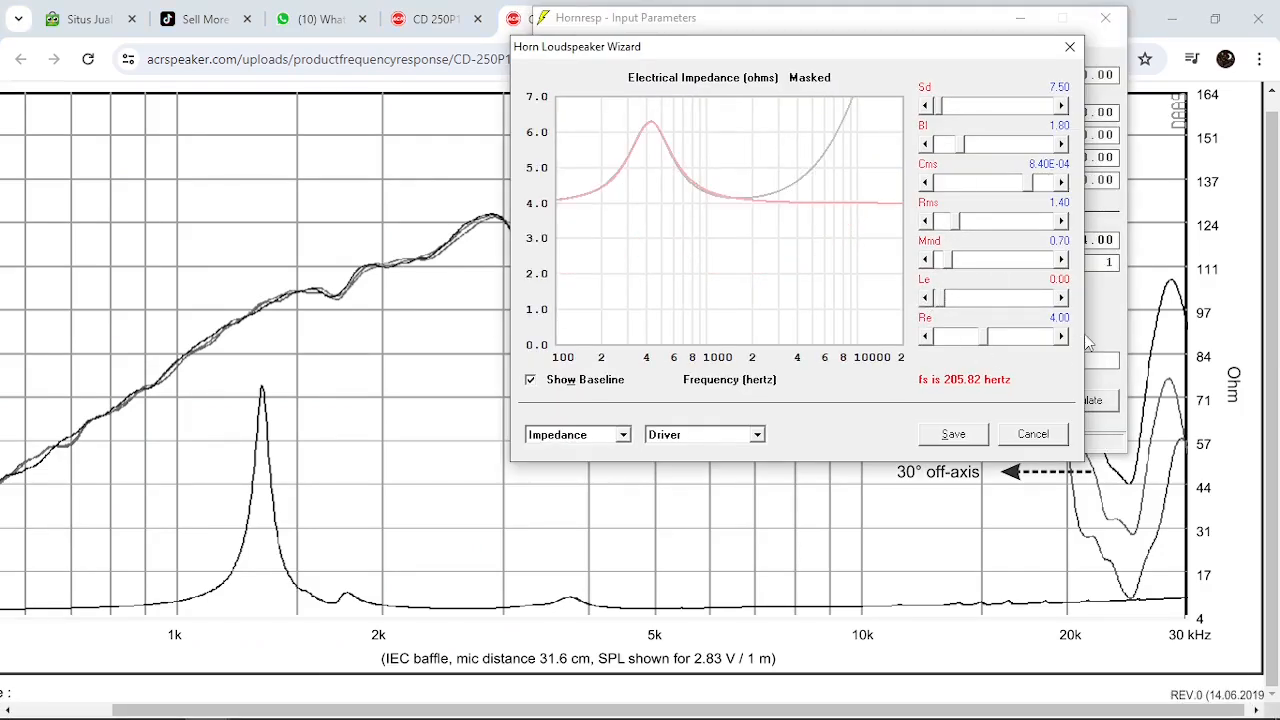
left_click(1061, 298)
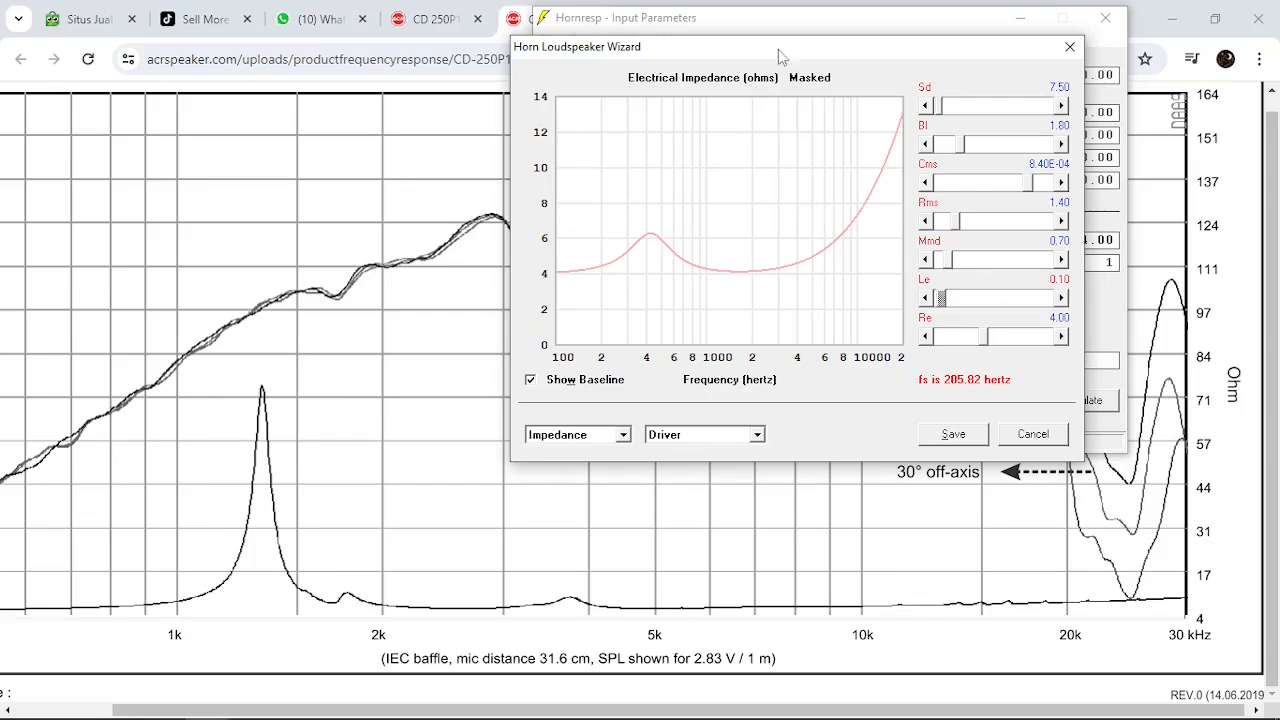
left_click_drag(778, 49, 819, 90)
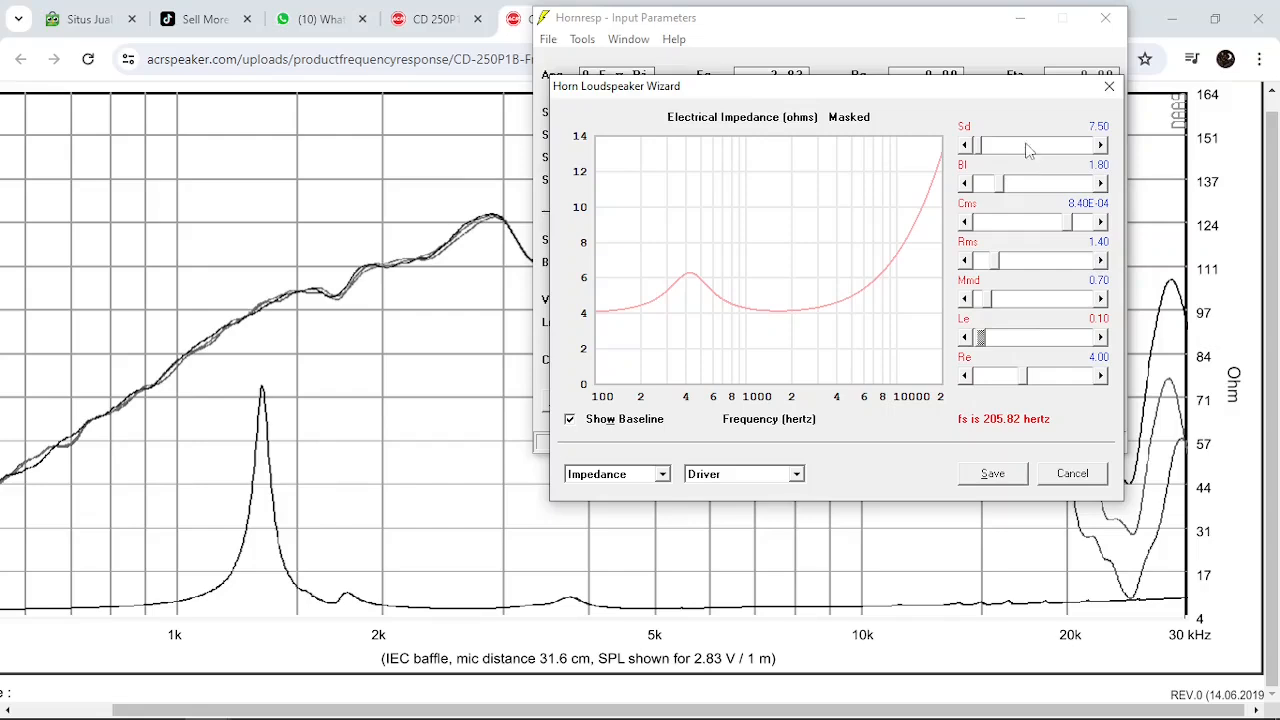
left_click_drag(1010, 95, 944, 115)
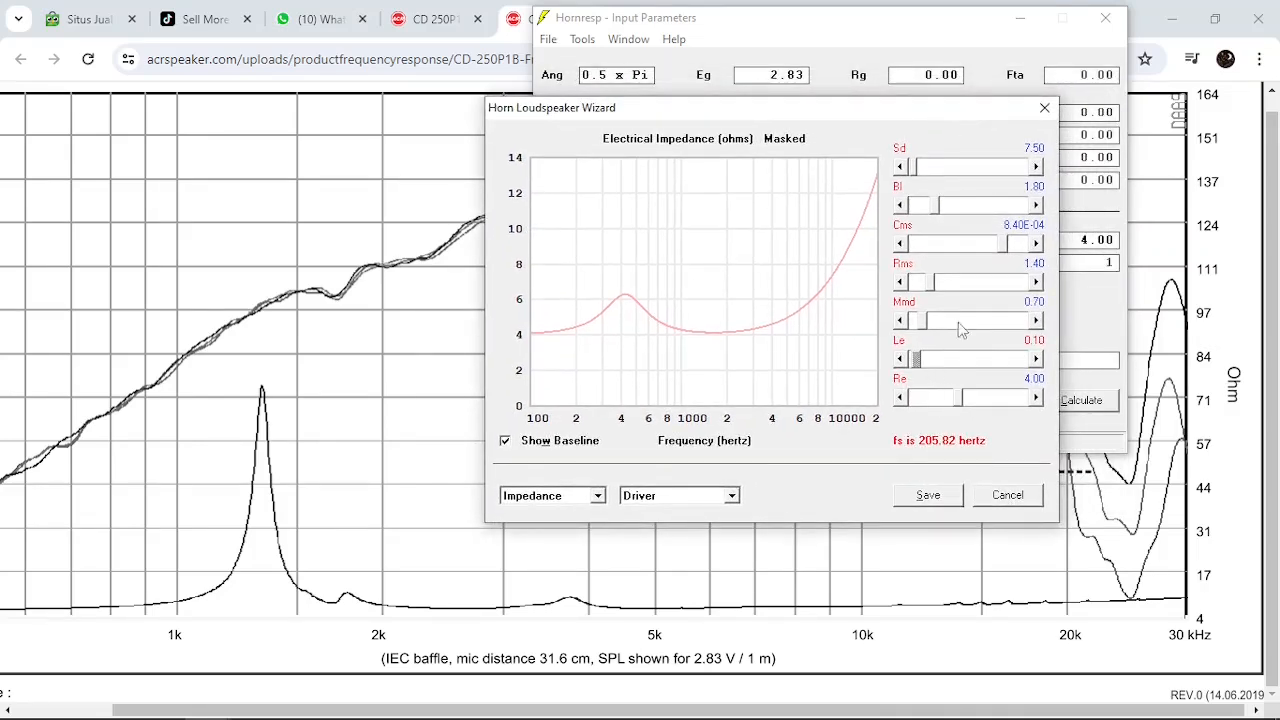
Test Bl at 0.80 and raise it in stages up to 10.00 to heighten the impedance peak
left_click(918, 212)
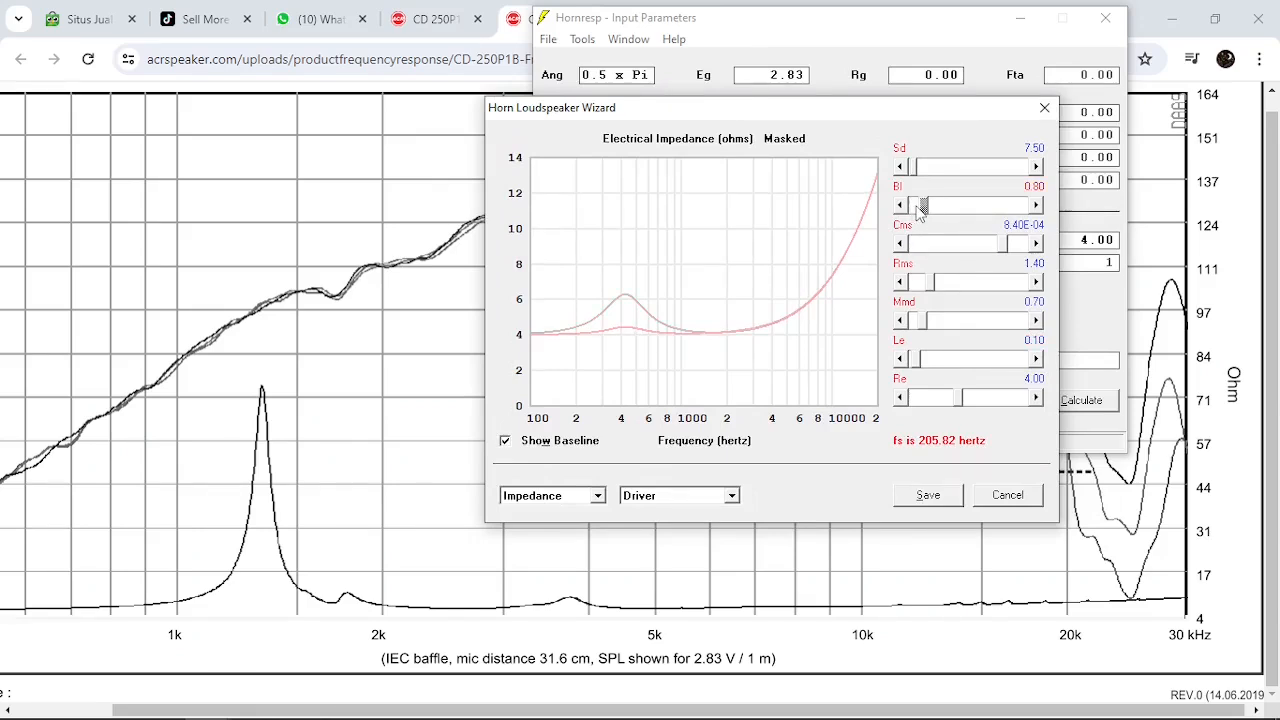
left_click(985, 206)
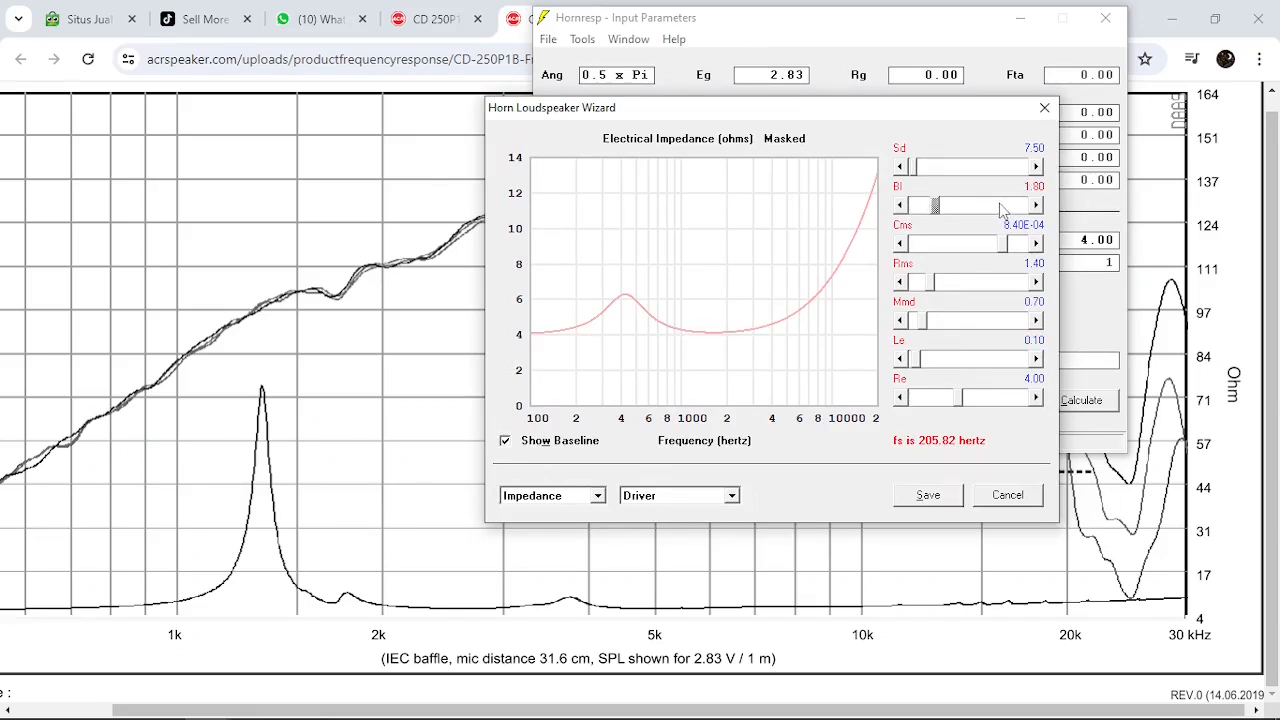
left_click(1002, 206)
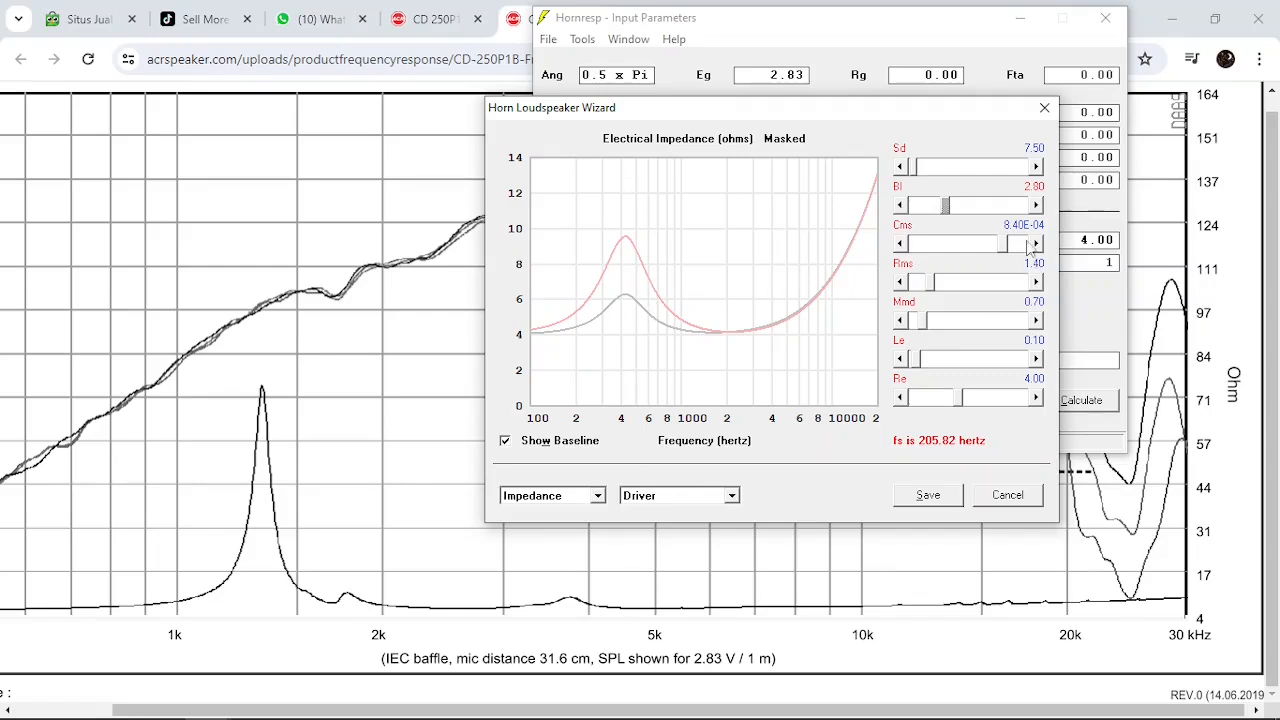
left_click(995, 206)
left_click(995, 206)
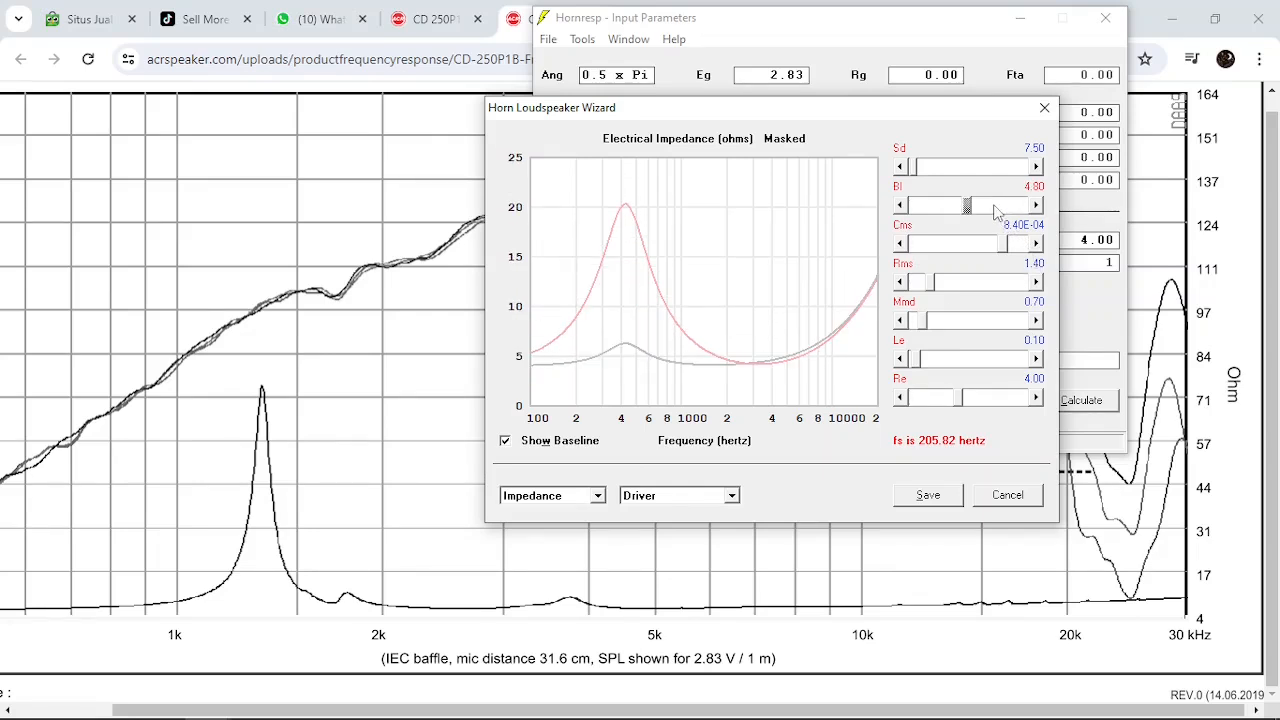
left_click(995, 206)
left_click(995, 206)
left_click(1018, 206)
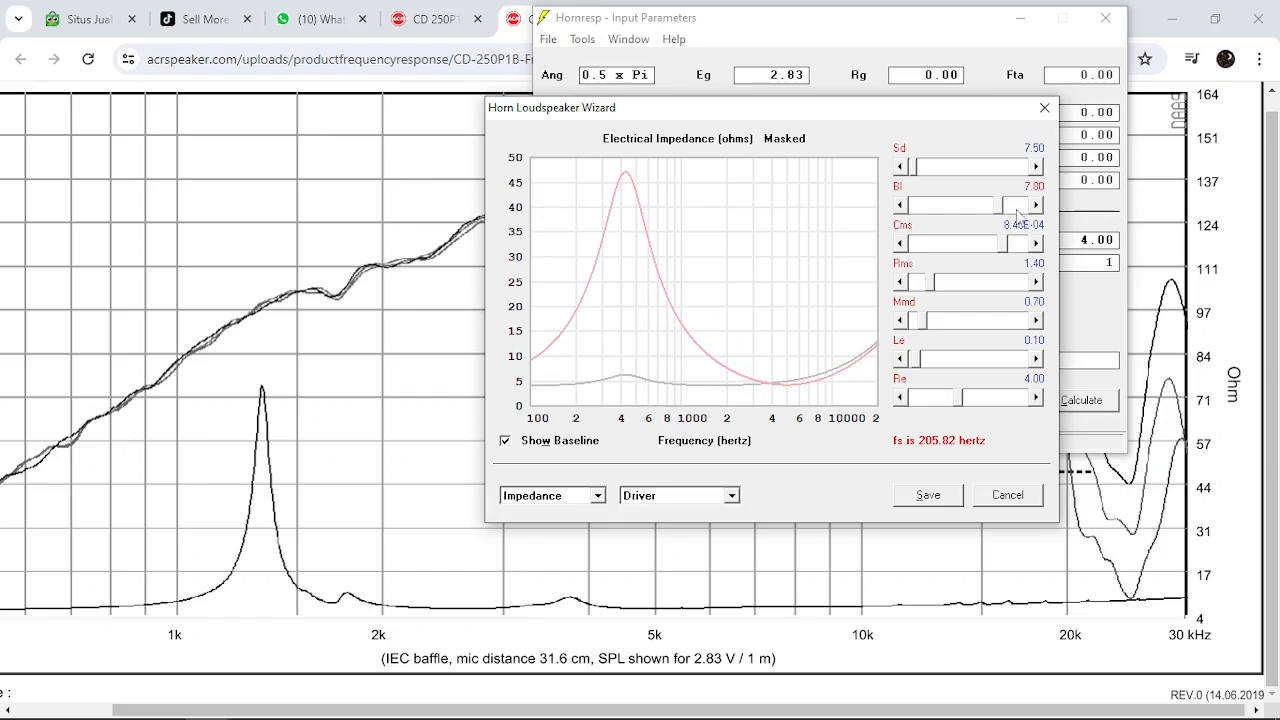
left_click(1022, 207)
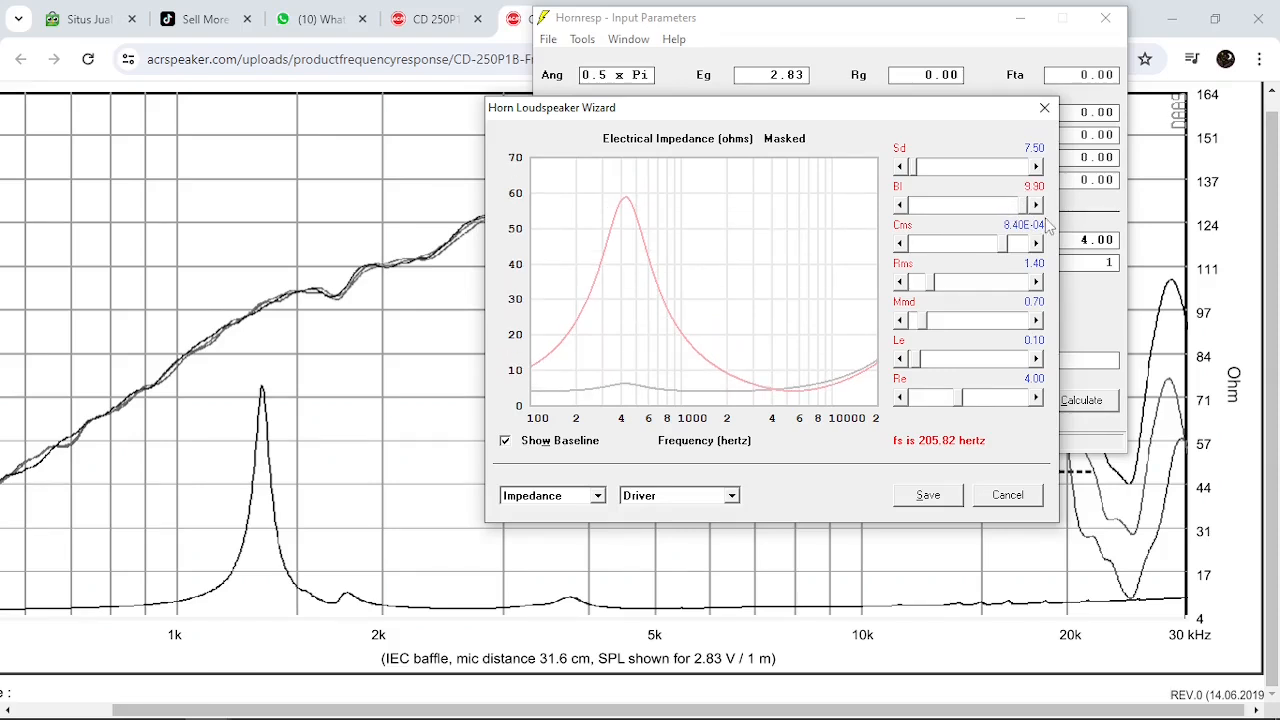
left_click(1022, 210)
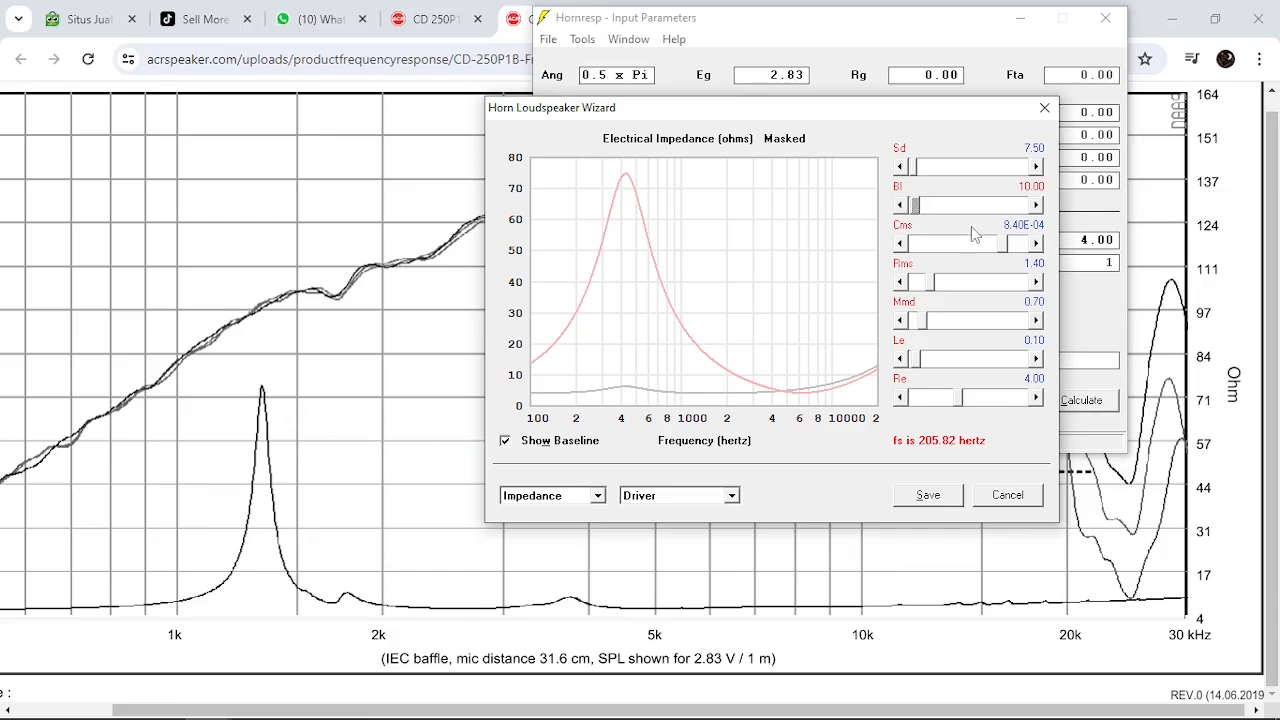
Fine-tune Bl down to 9.70 to adjust the height of the impedance peak
left_click(901, 206)
left_click(901, 206)
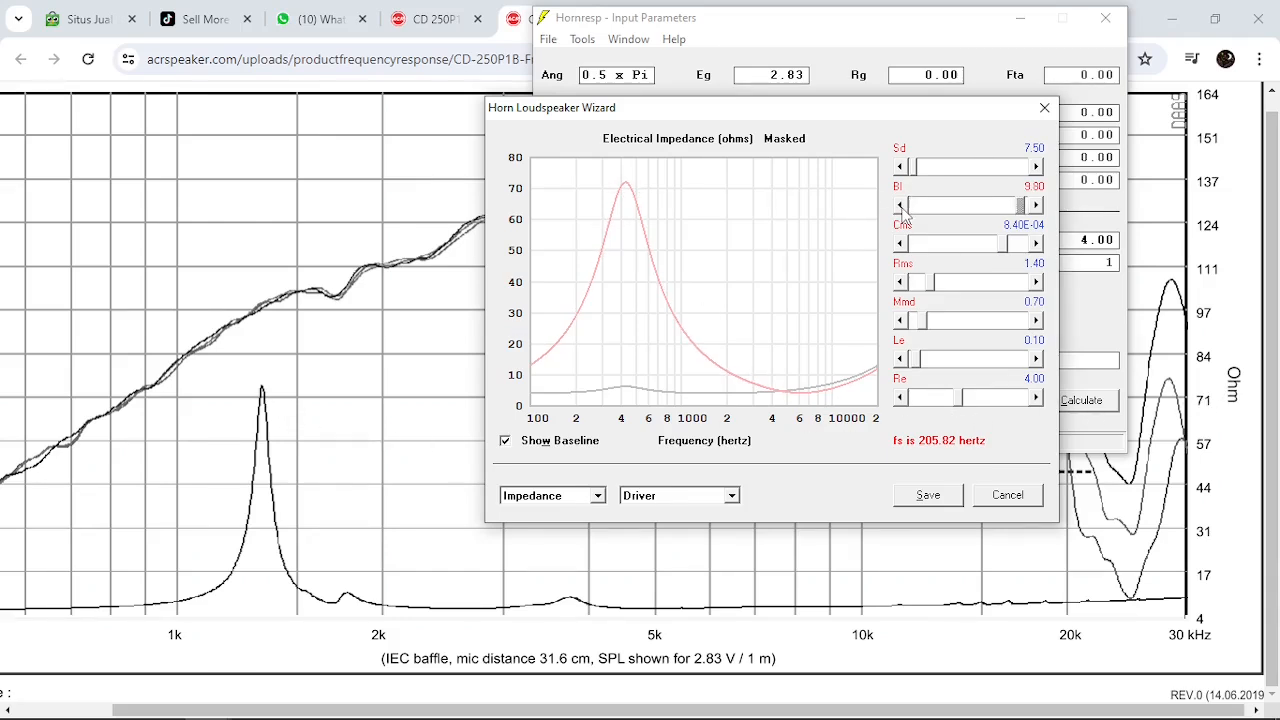
left_click(901, 206)
left_click(901, 206)
left_click(1036, 205)
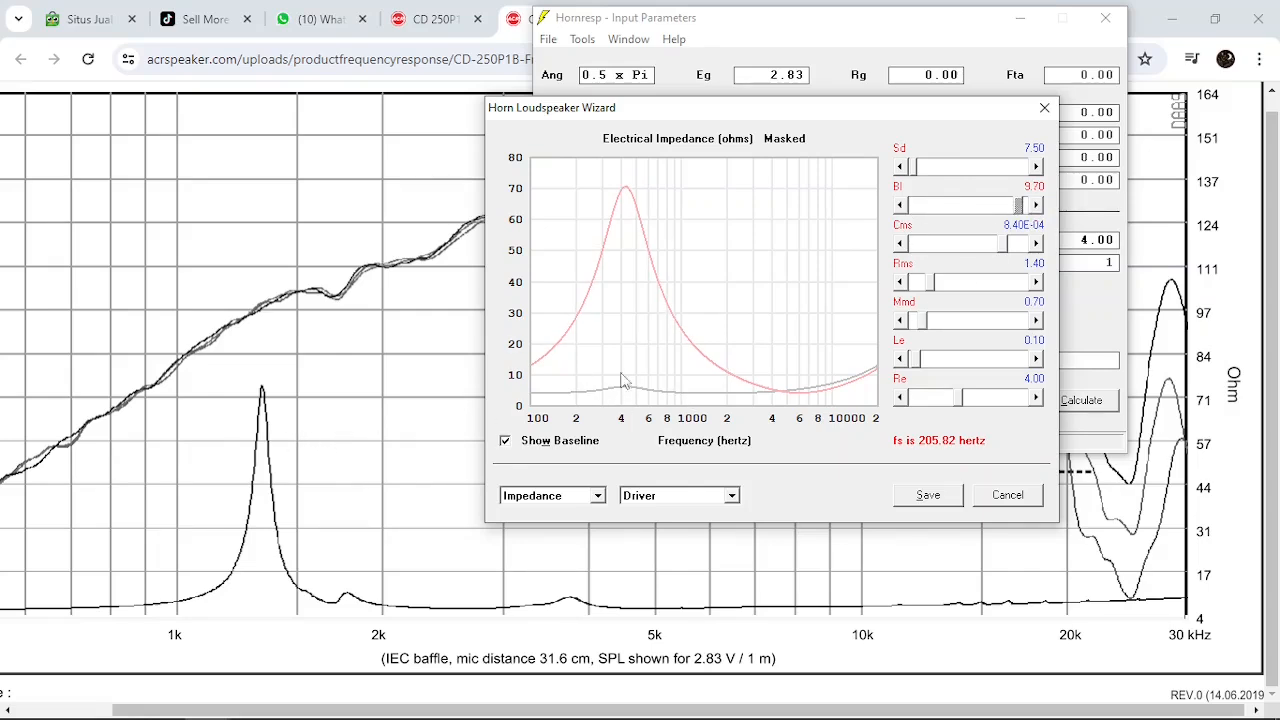
Lower Cms to 1.00E-04 to move the impedance peak up in frequency
left_click(940, 244)
left_click(940, 244)
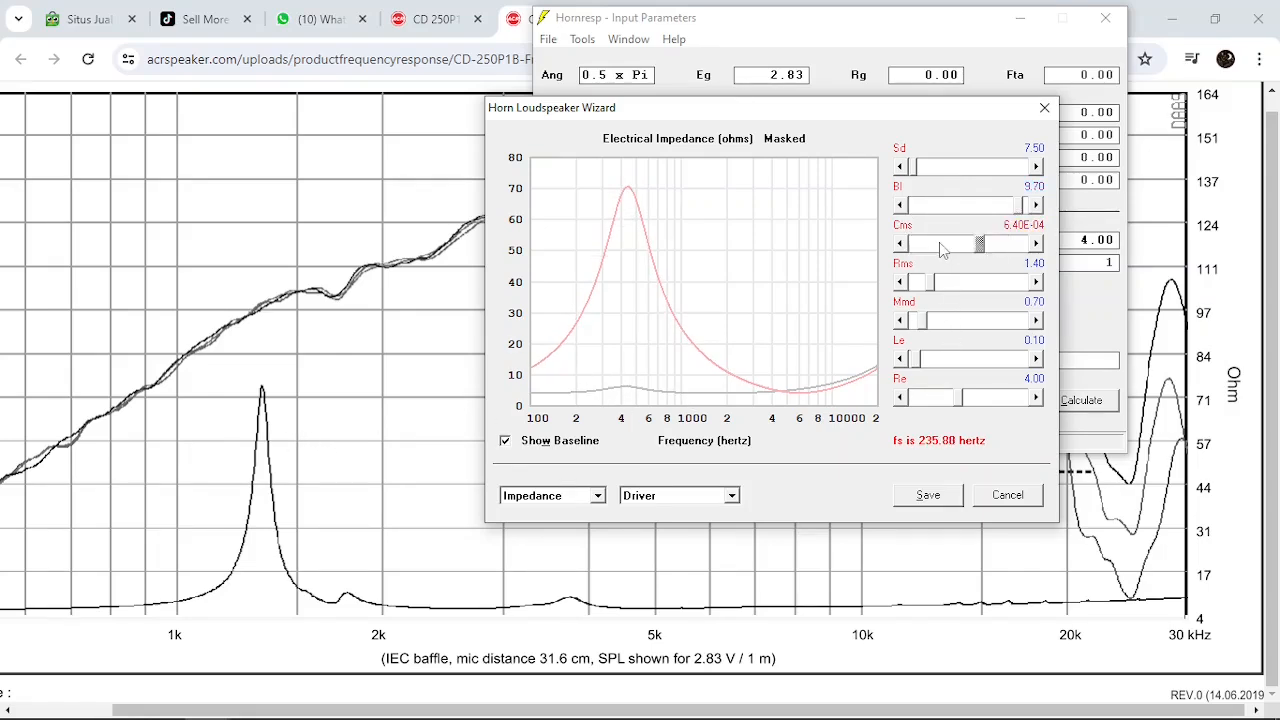
left_click(940, 244)
left_click(940, 244)
left_click(925, 247)
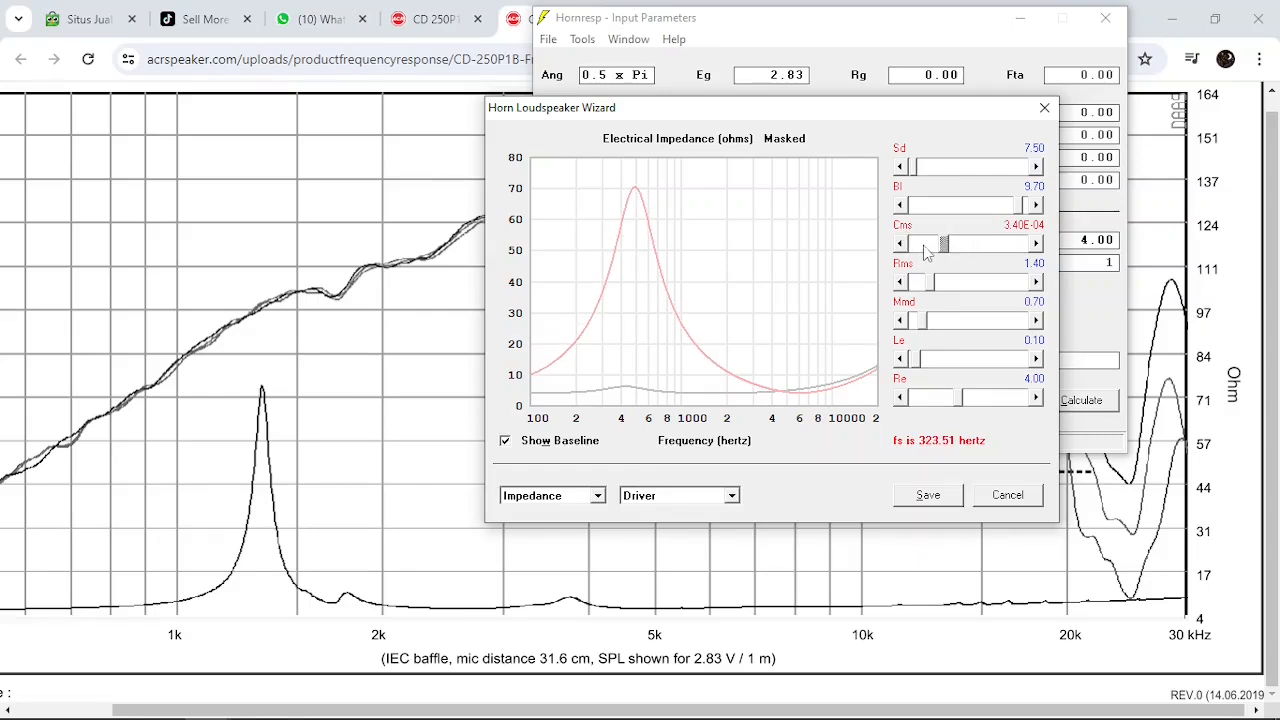
left_click(925, 247)
left_click(922, 247)
left_click(912, 247)
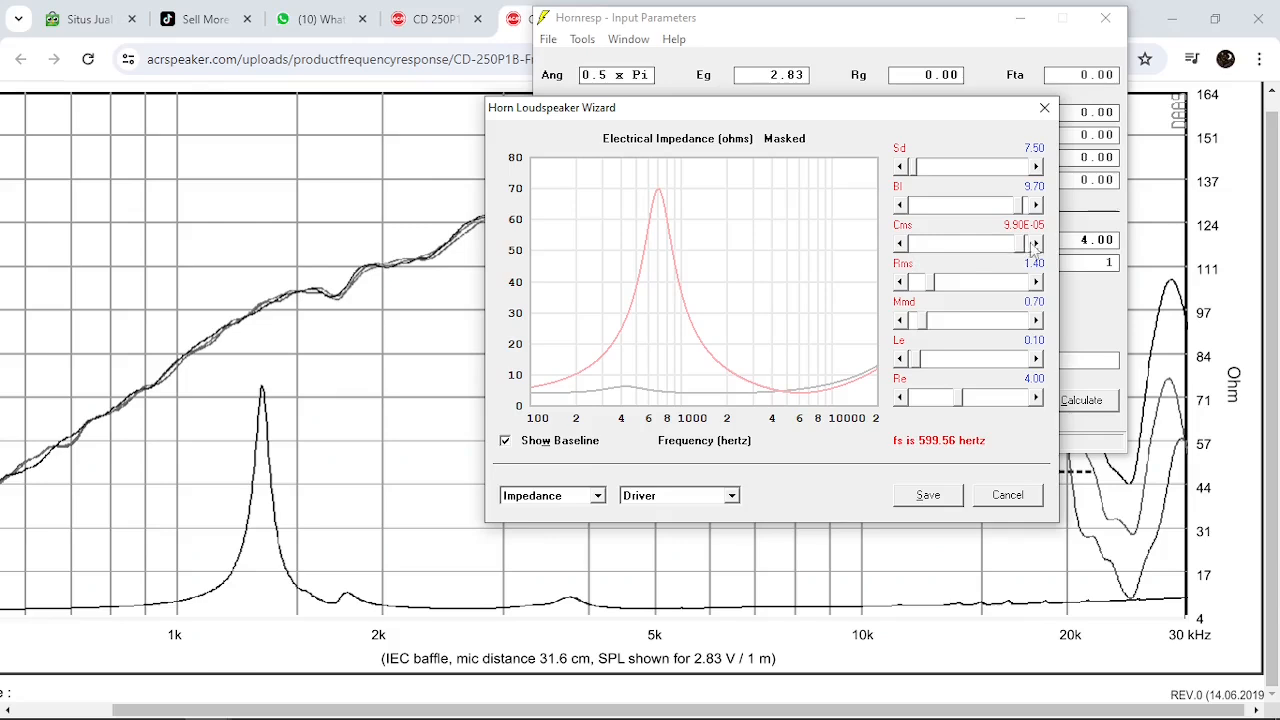
left_click(1036, 245)
Try Rms at 0.40 to narrow the impedance peak and return it to 1.40
left_click(970, 284)
left_click(920, 285)
left_click(919, 285)
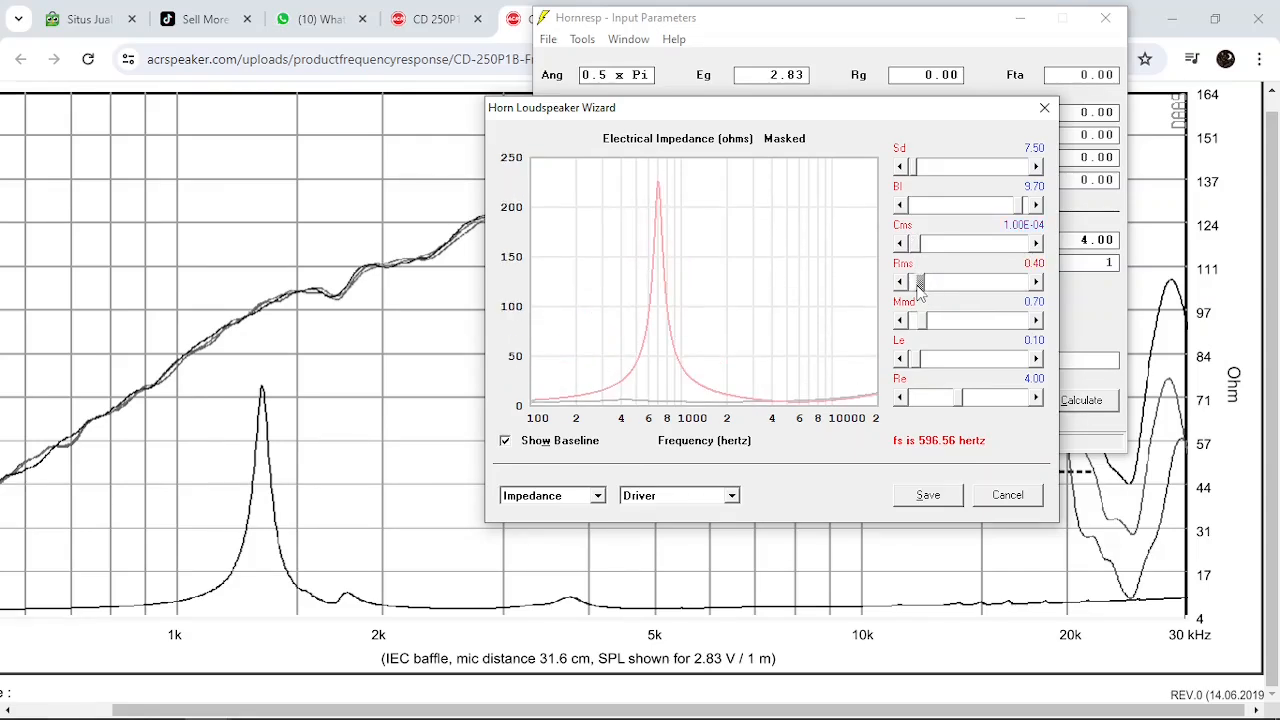
left_click(969, 288)
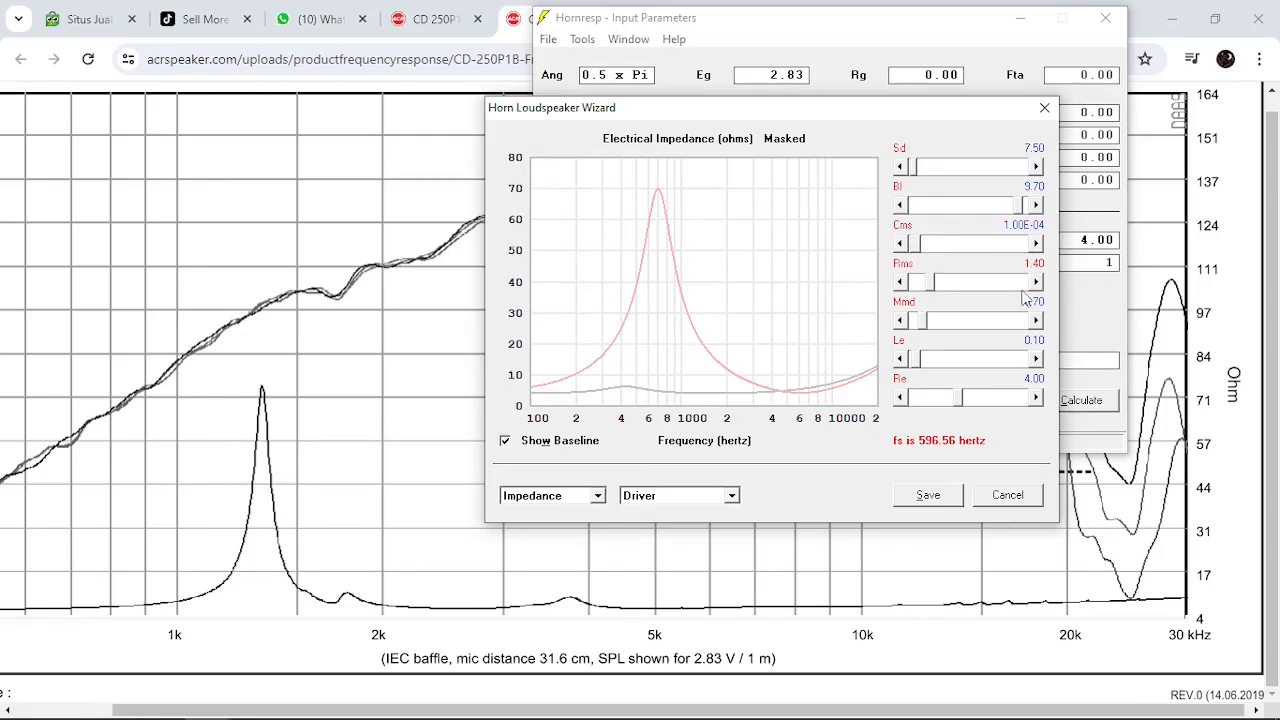
left_click(1037, 284)
left_click(900, 283)
Reduce the moving mass Mmd to 0.10 to raise the resonance frequency
left_click(900, 320)
left_click(900, 320)
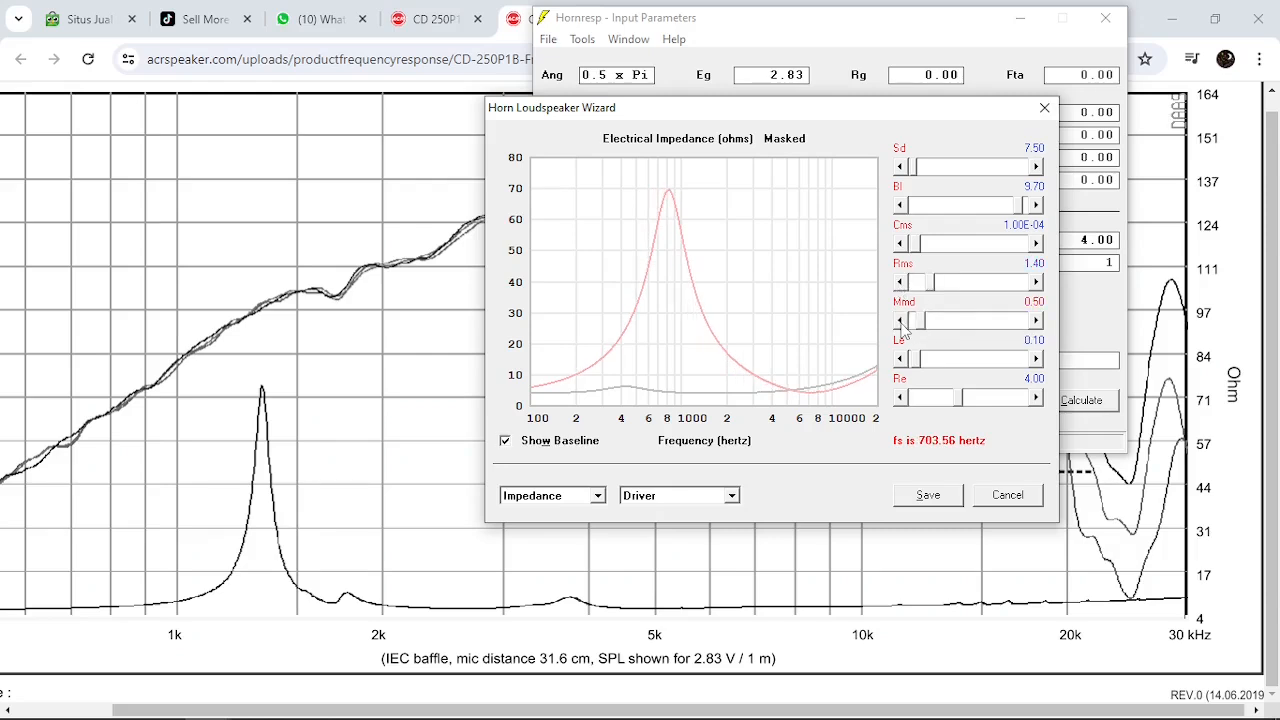
left_click(900, 320)
left_click(900, 320)
left_click(900, 320)
left_click(900, 320)
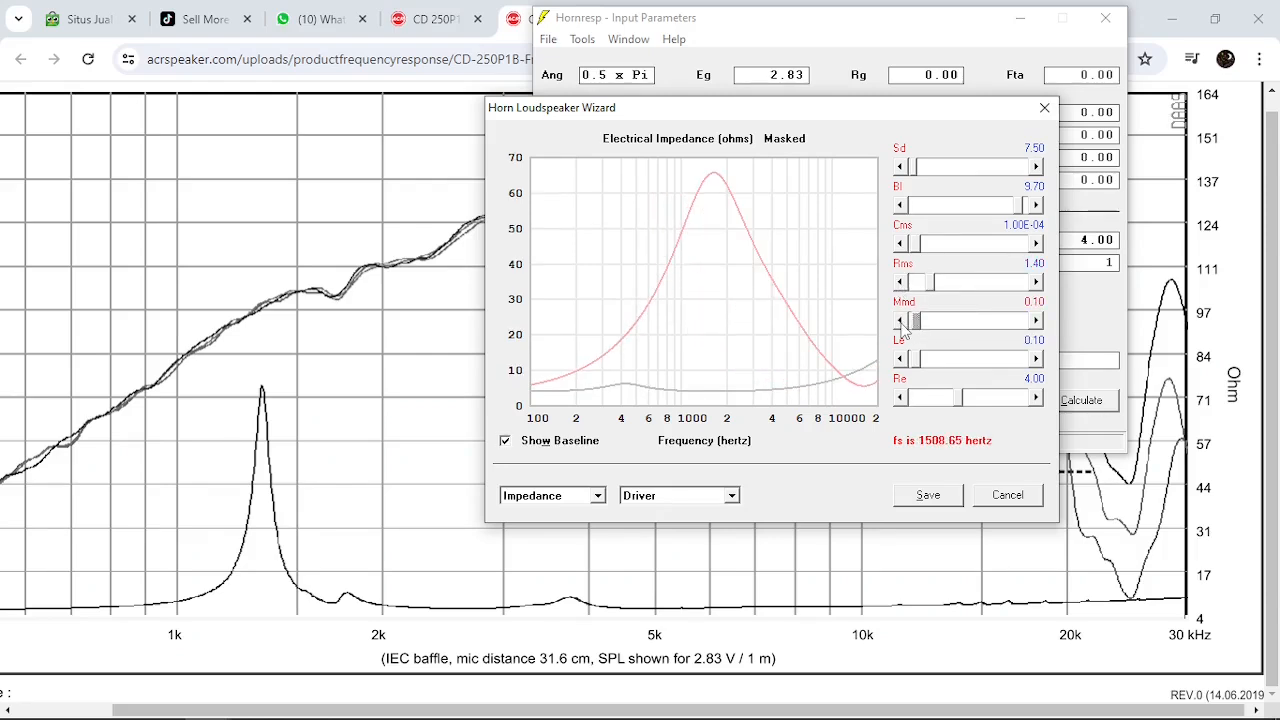
Set Mmd to 0.40 and Cms to 3.40E-05 to align the impedance peak with the published graph
left_click_drag(912, 243, 950, 244)
left_click(1037, 320)
left_click(1037, 320)
left_click(1037, 320)
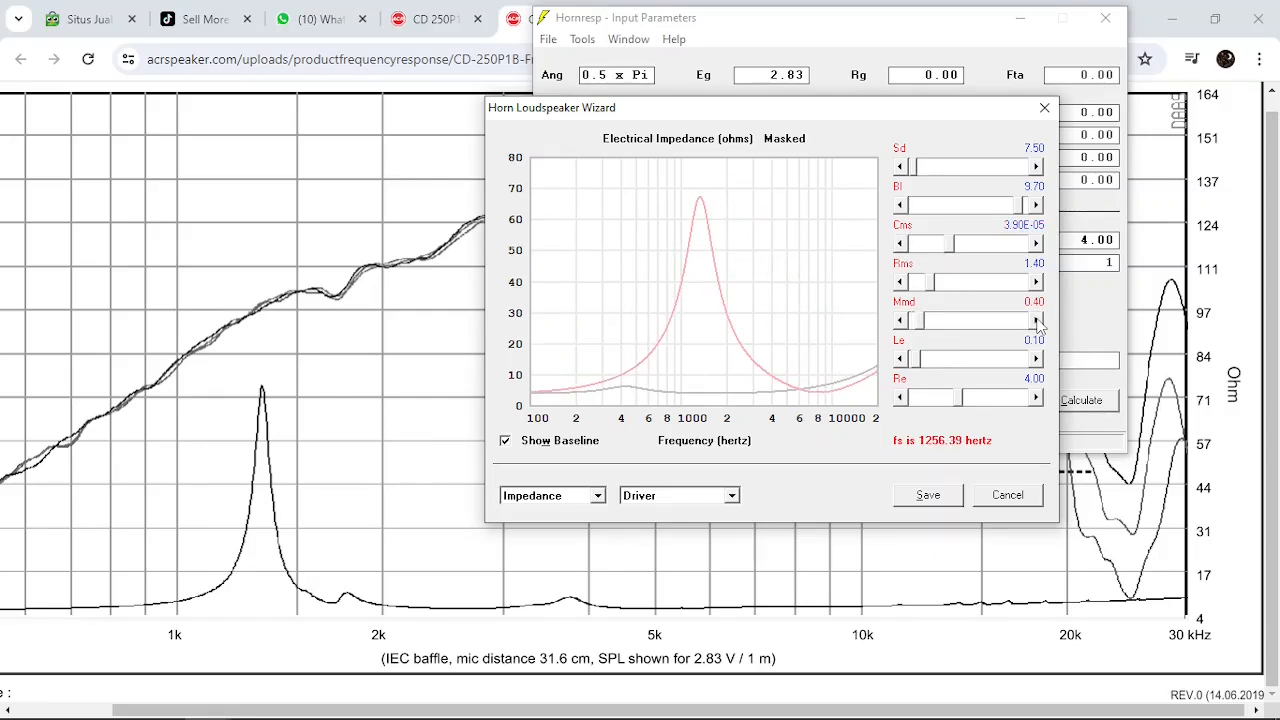
left_click(1037, 320)
left_click(900, 320)
left_click(900, 245)
left_click(900, 245)
left_click(900, 245)
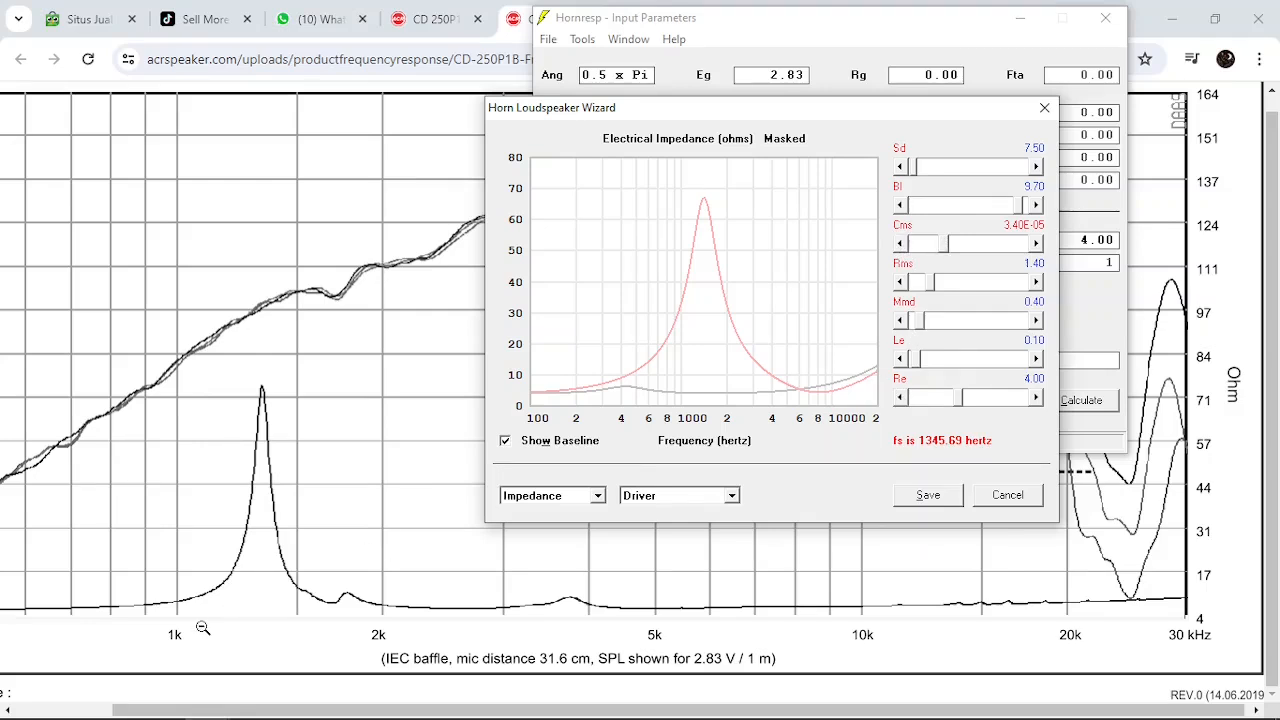
Show the chamber parameters, try Vrc at 0.00 and restore it to 0.10
left_click(695, 496)
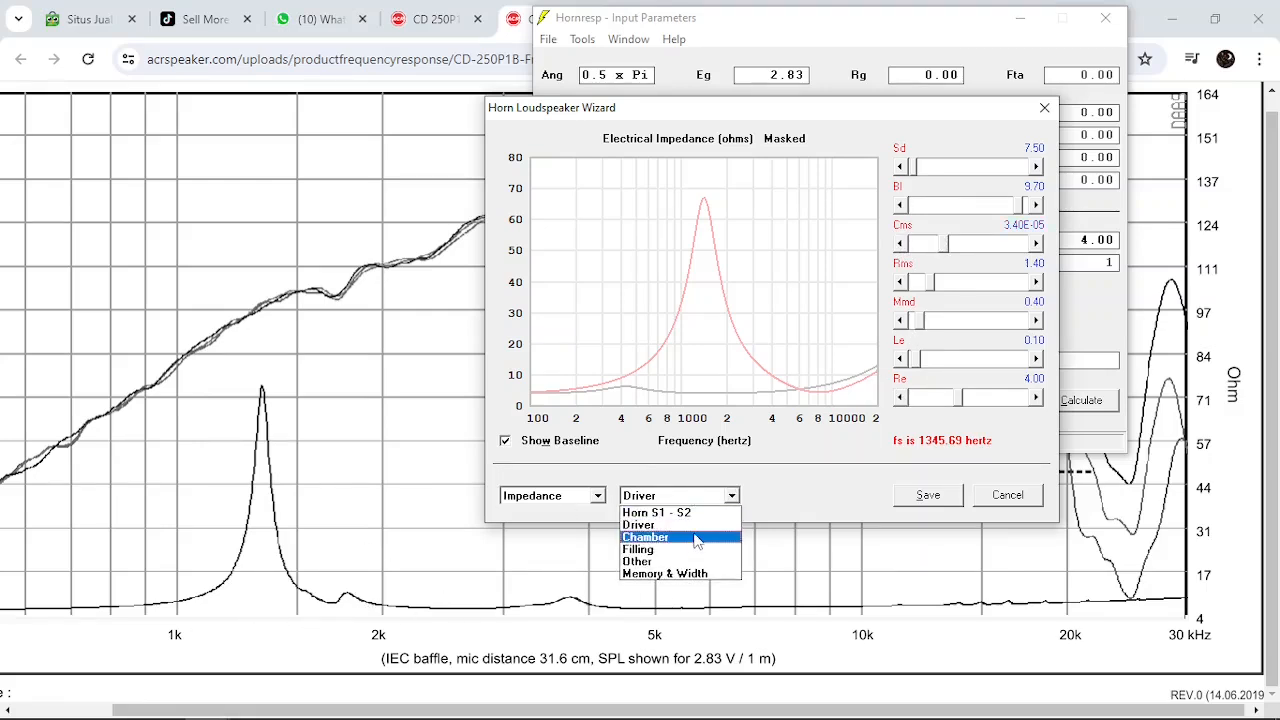
left_click(695, 535)
left_click(900, 167)
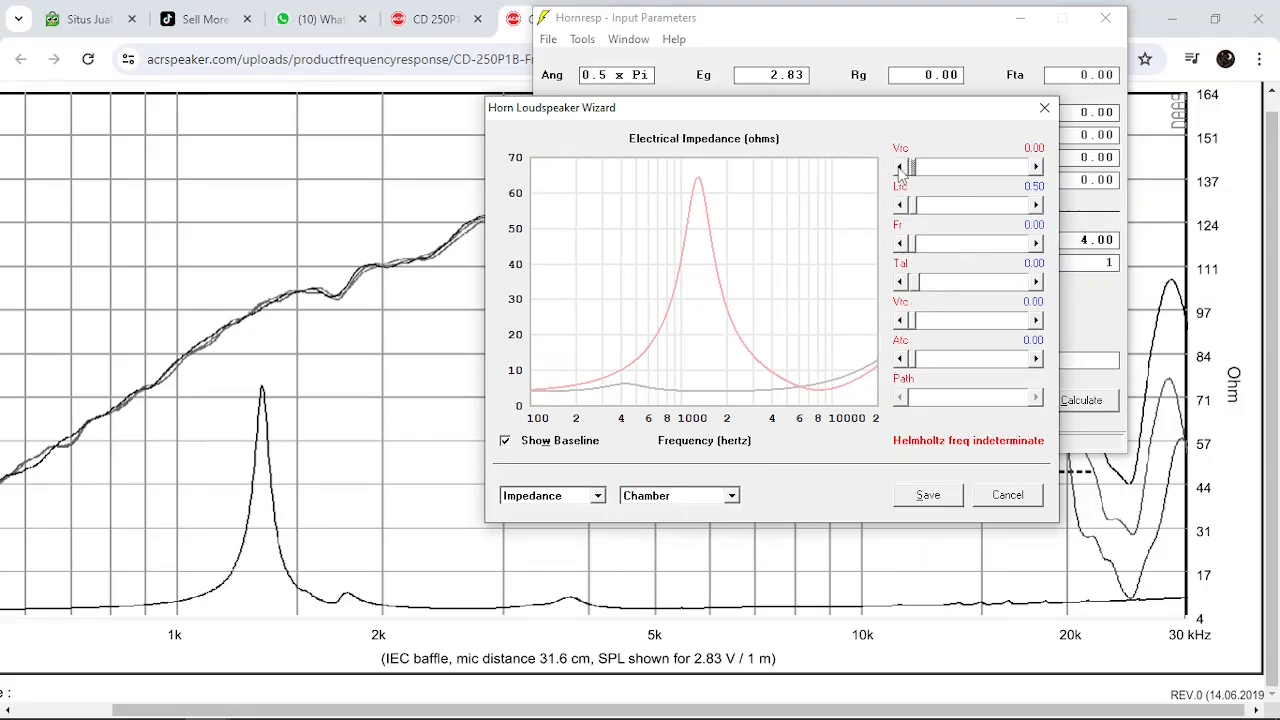
left_click(1037, 167)
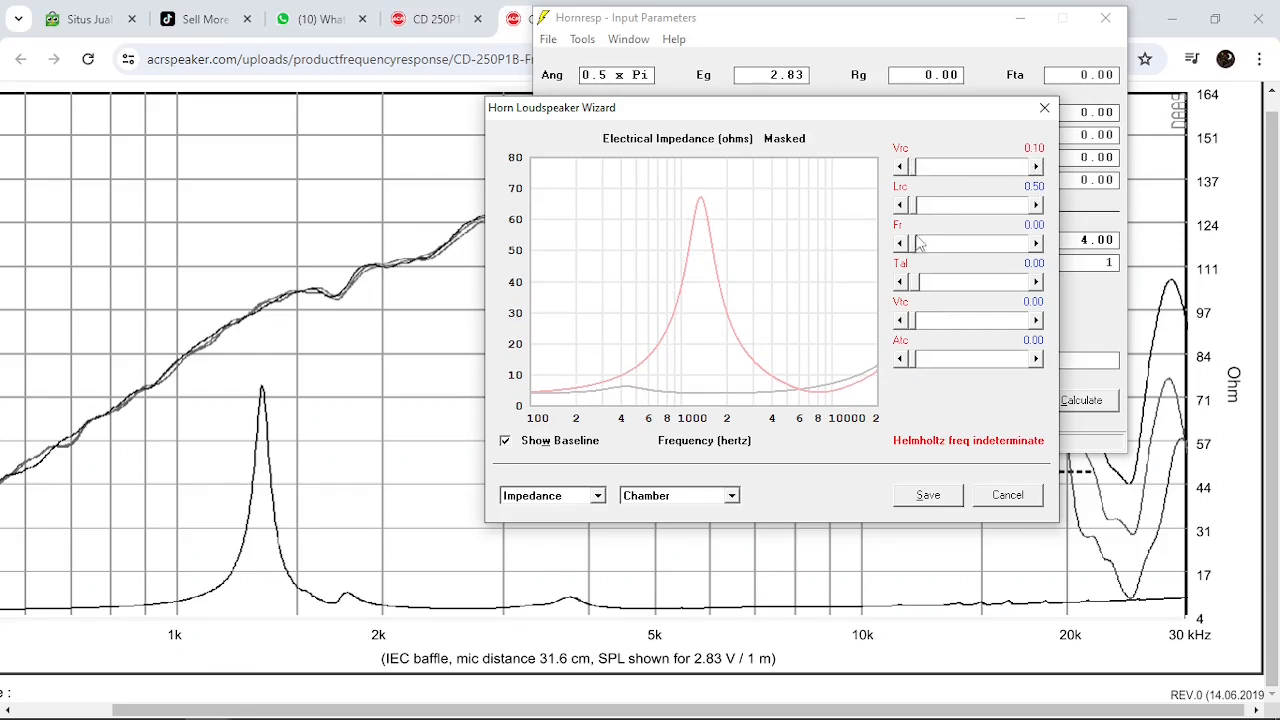
left_click(682, 496)
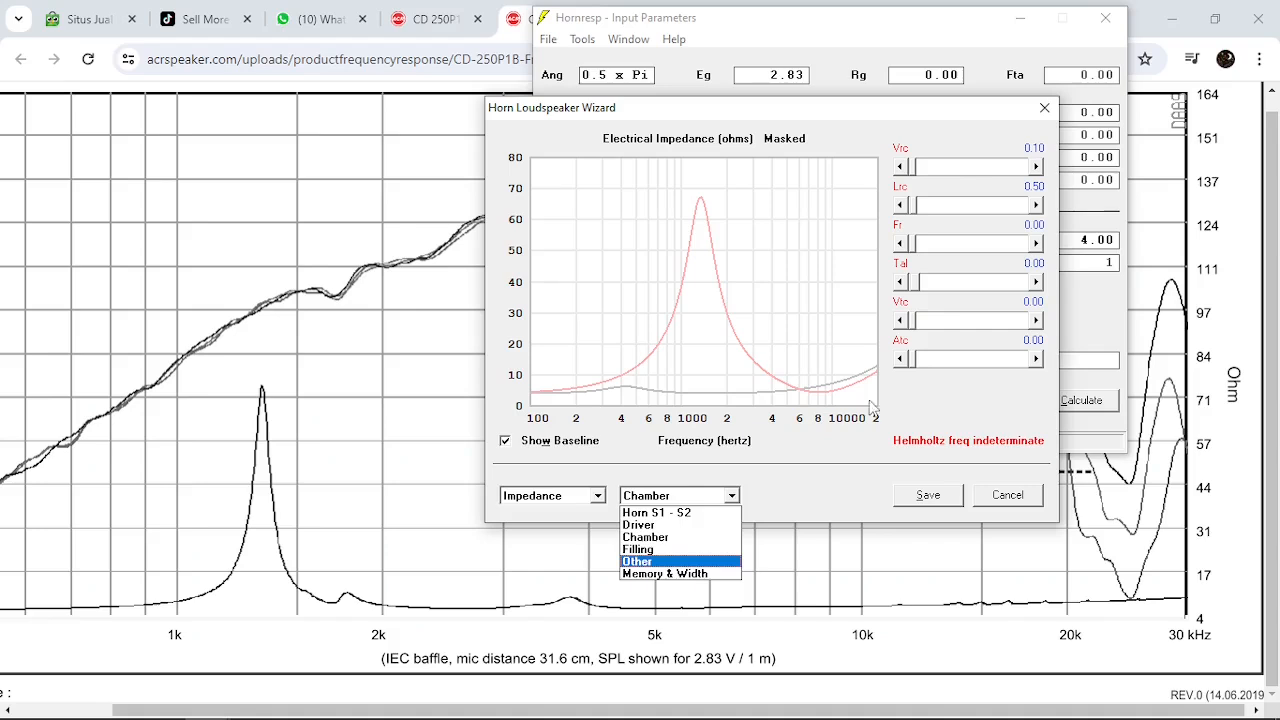
left_click(803, 477)
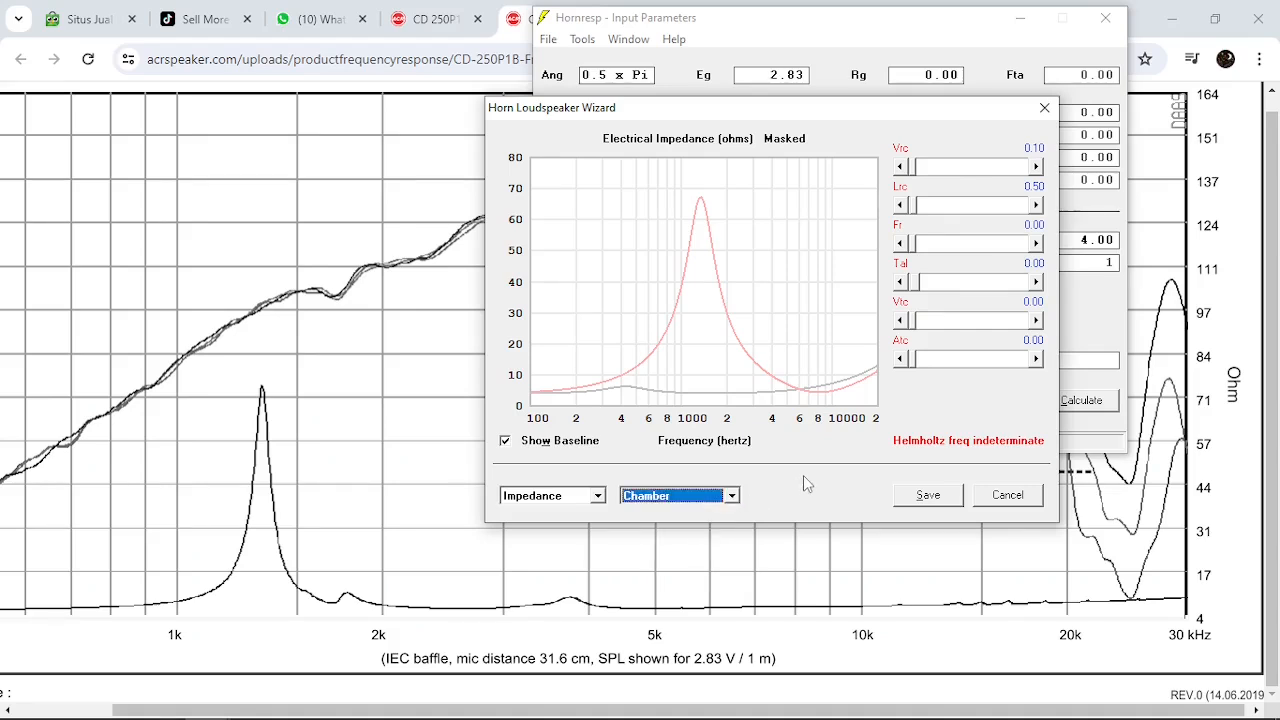
Return to the driver parameters, set Bl to 9.40 and lower Cms to 8.30E-06
key("Up")
left_click_drag(928, 244, 1020, 246)
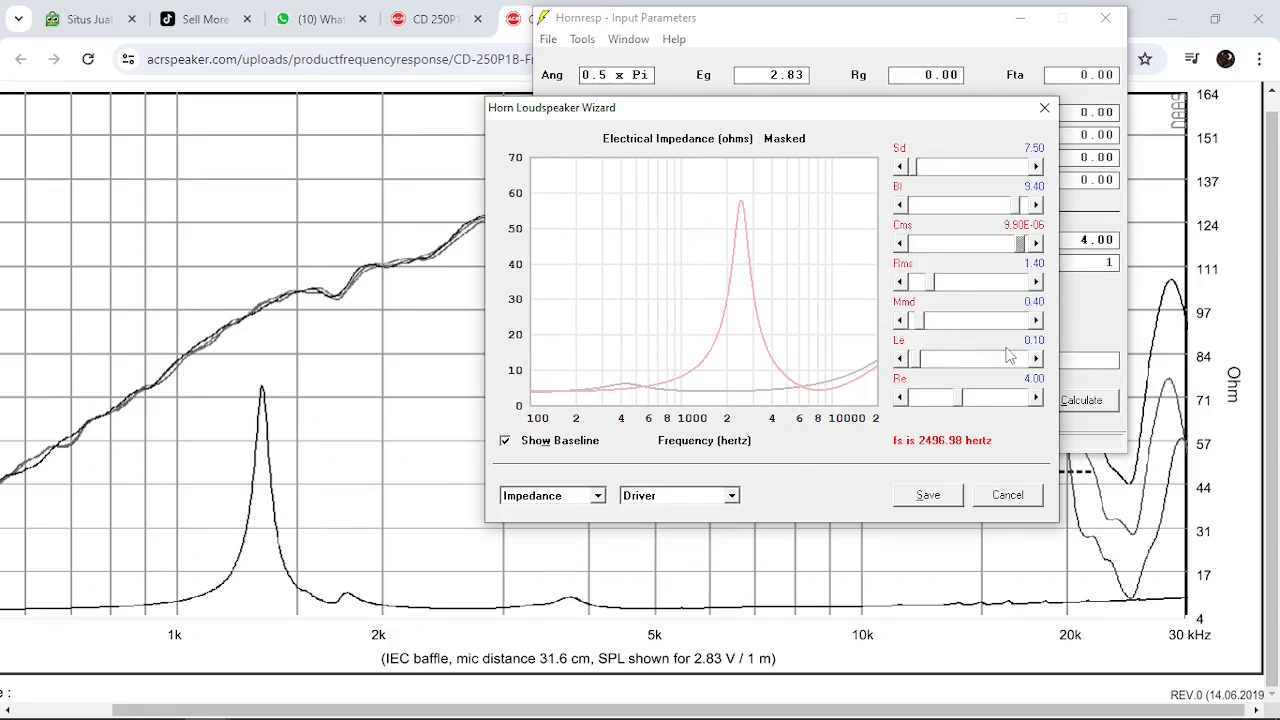
left_click(898, 246)
left_click(898, 246)
Lower Rms to 1.00 to make the impedance peak higher and narrower
left_click(1036, 283)
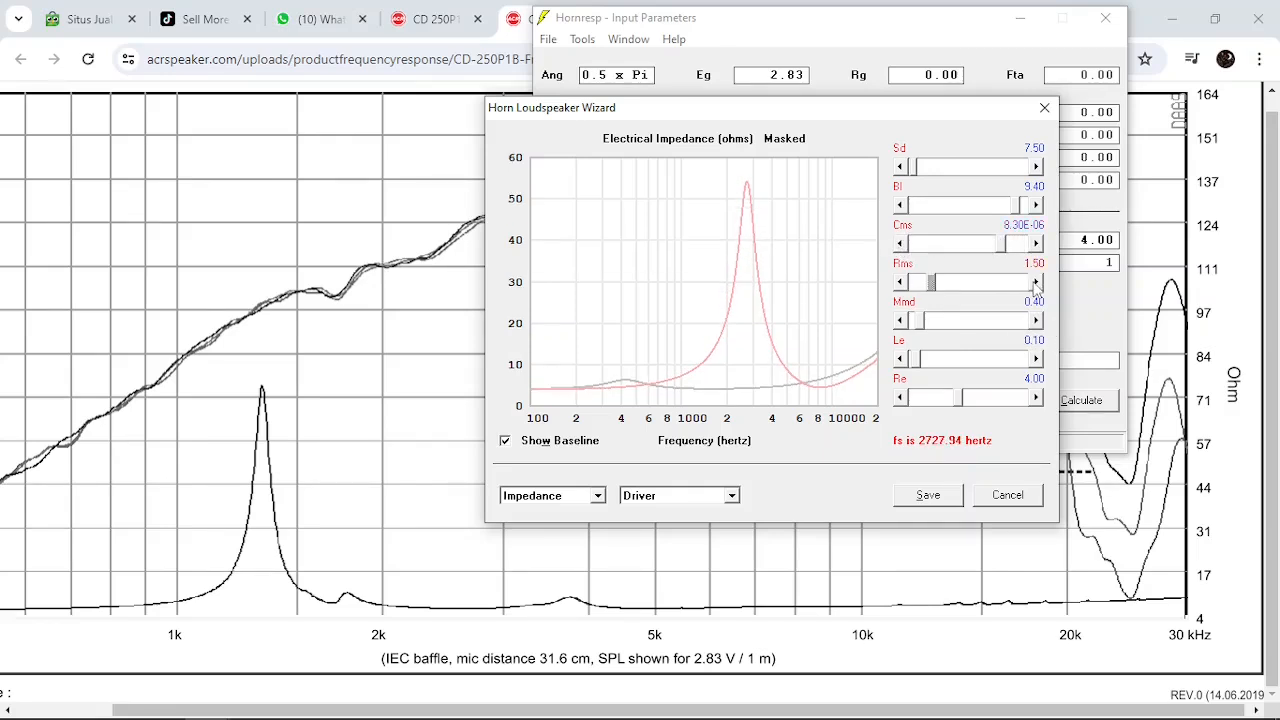
left_click(899, 283)
left_click(899, 283)
left_click(899, 283)
left_click(899, 283)
left_click(899, 283)
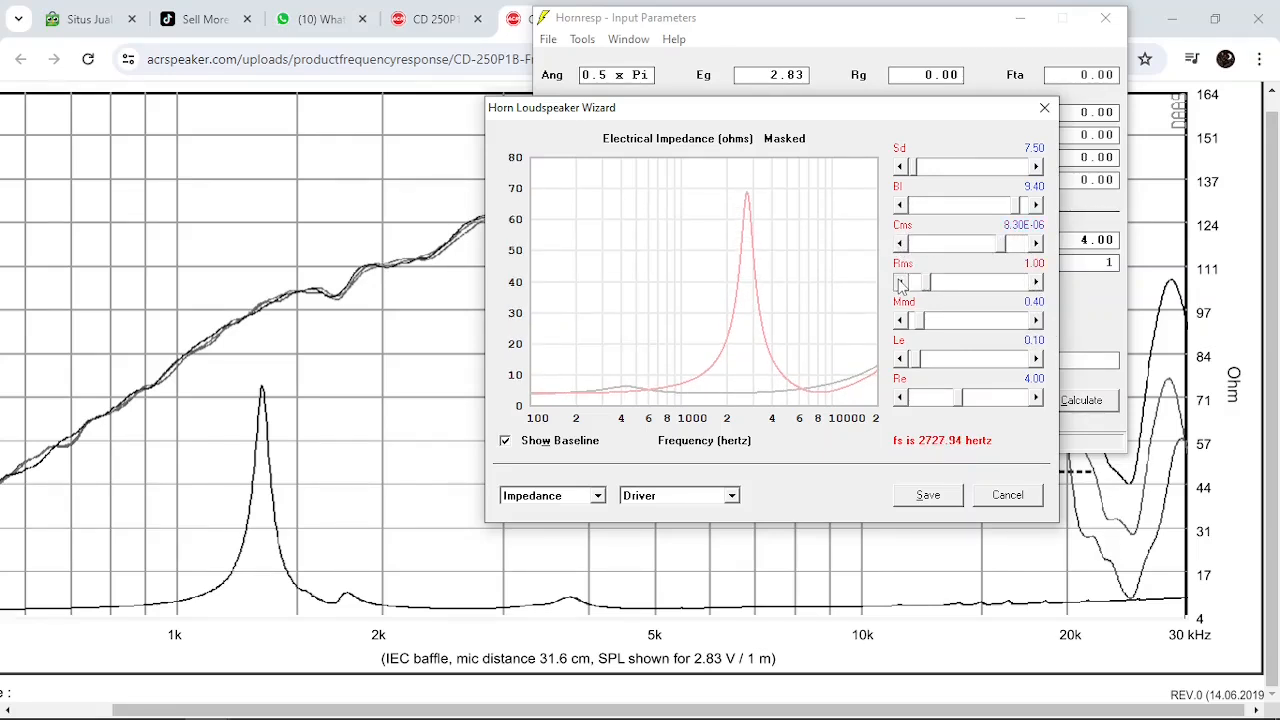
Set Rms to 1.10 and Mmd to 1.30 to shift the impedance peak towards the published resonance
left_click(1036, 283)
left_click(899, 320)
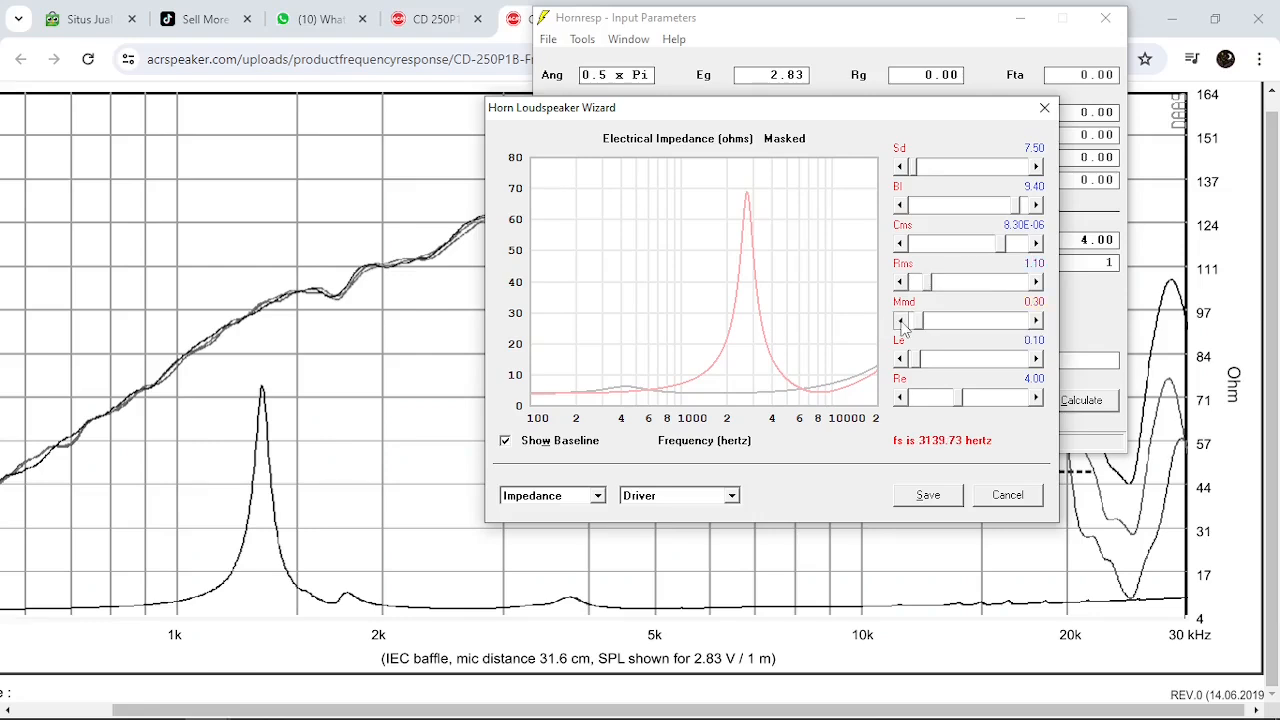
left_click(1036, 320)
left_click(1036, 320)
left_click(1036, 320)
left_click(1036, 320)
left_click(1036, 320)
left_click(1036, 320)
left_click(1036, 320)
left_click(1036, 320)
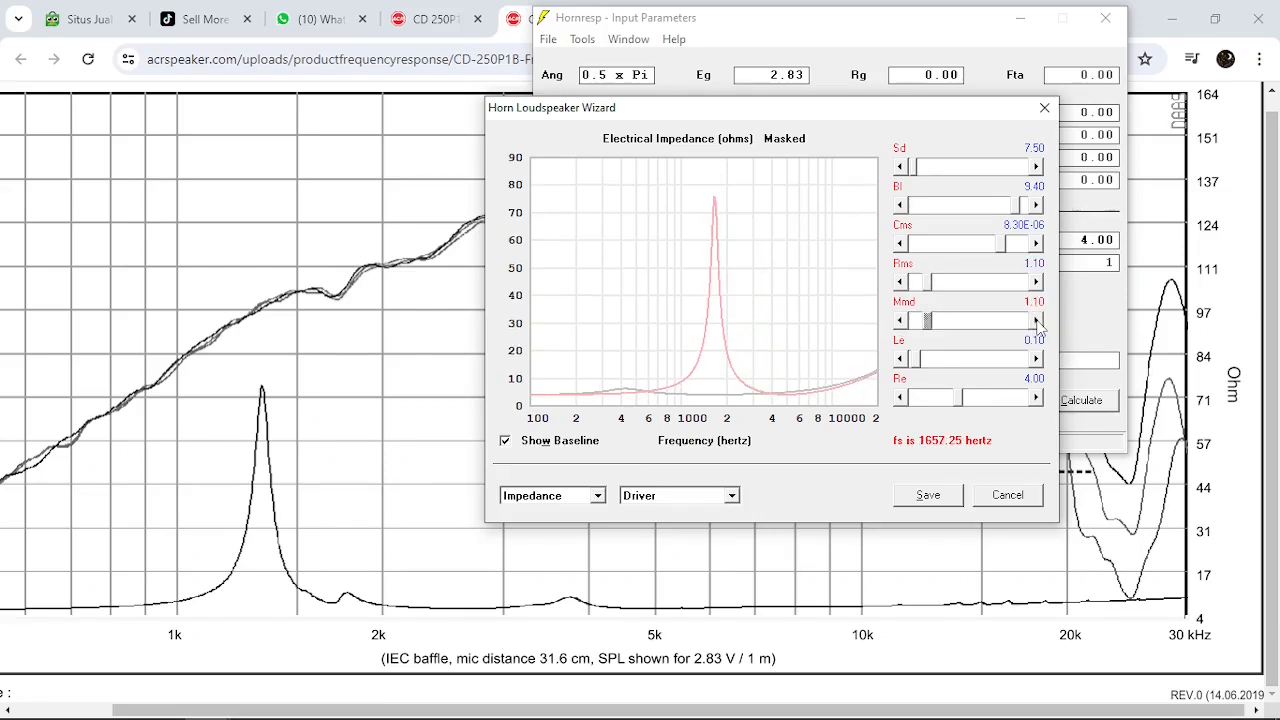
left_click(1036, 320)
left_click(1036, 320)
left_click(1036, 320)
left_click(899, 320)
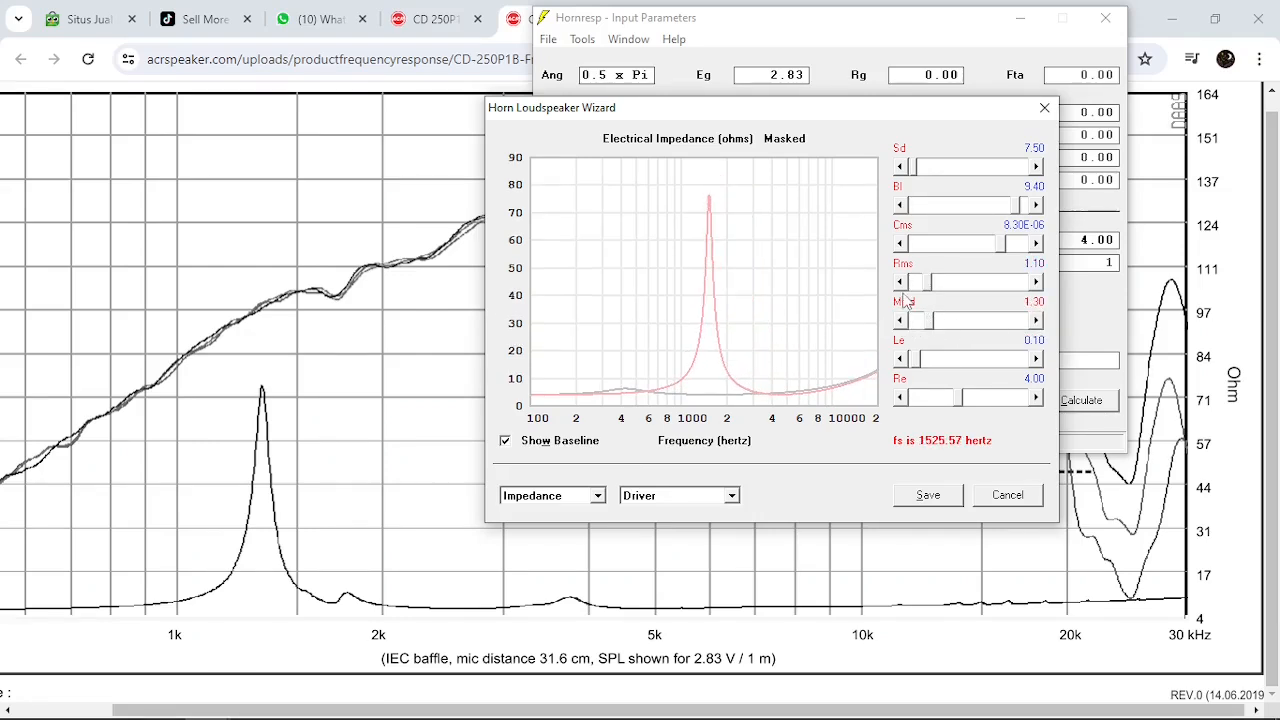
Raise Rms to 1.20 and Mmd to 1.80 to bring the impedance peak closer to the published graph
left_click(1036, 282)
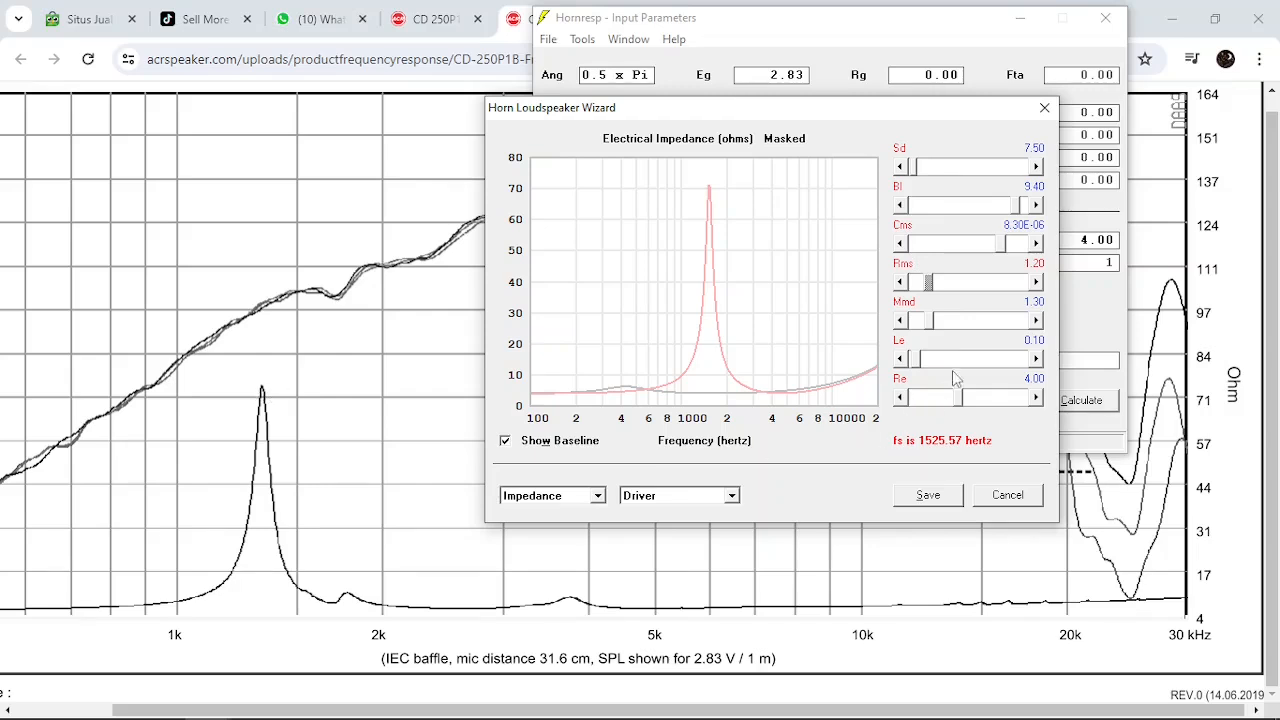
left_click(1036, 320)
left_click(1036, 320)
left_click(1036, 320)
left_click(1036, 320)
left_click(1036, 320)
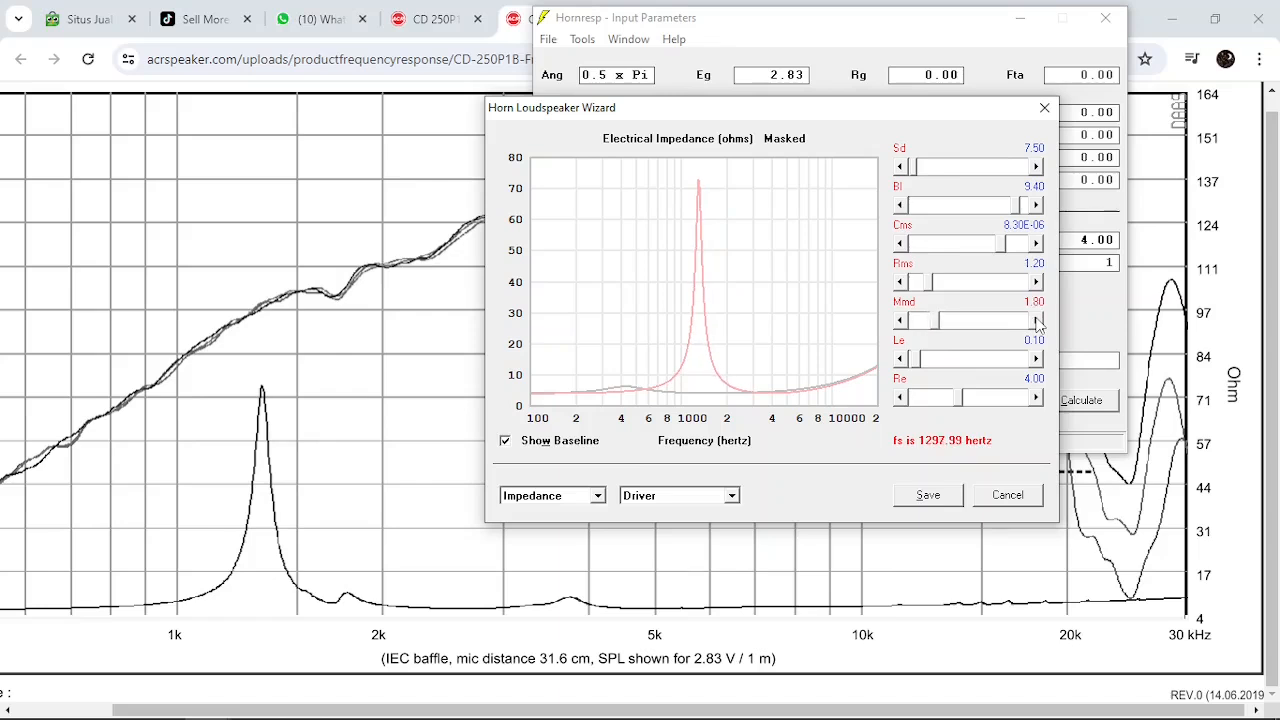
Try Rms values around the current one, settle on 1.20 and save the driver parameters
left_click(901, 282)
left_click(901, 282)
left_click(1035, 282)
left_click(1035, 282)
left_click(1035, 282)
left_click(901, 282)
left_click(928, 495)
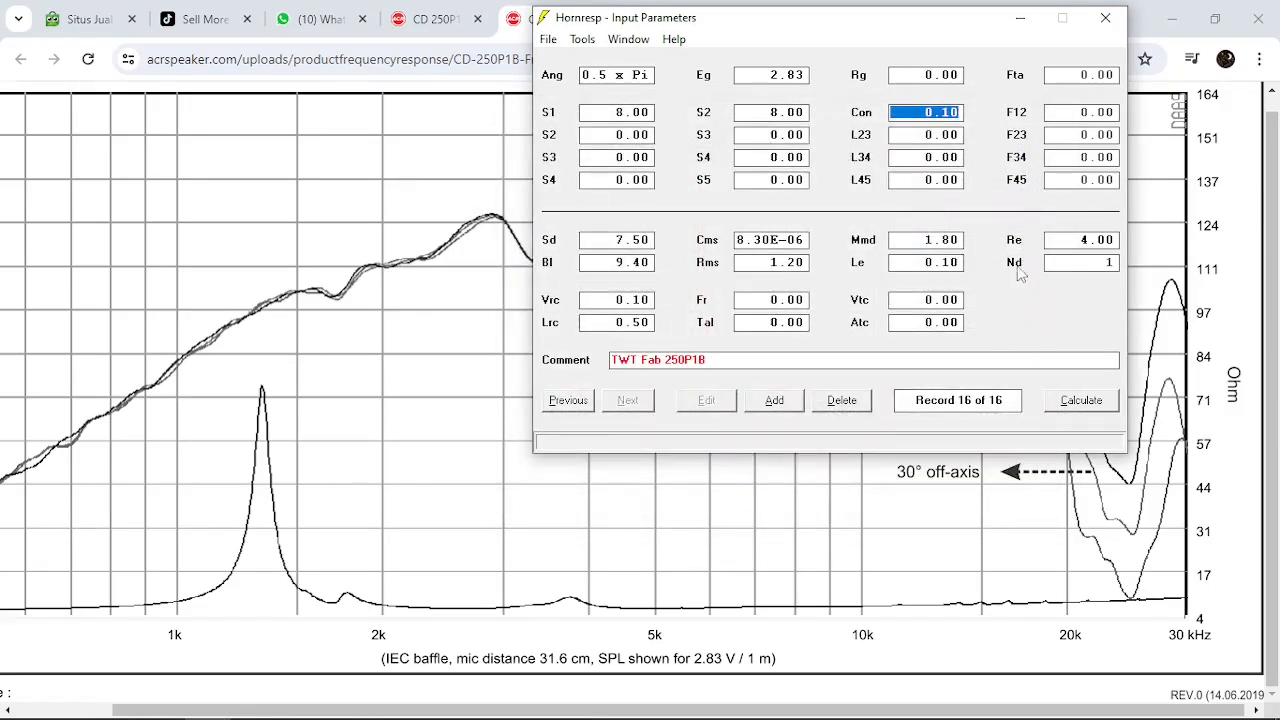
Reopen the Loudspeaker Wizard, show the acoustical power response from 100 Hz to 20 kHz and move the wizard window aside
left_click_drag(945, 20, 840, 71)
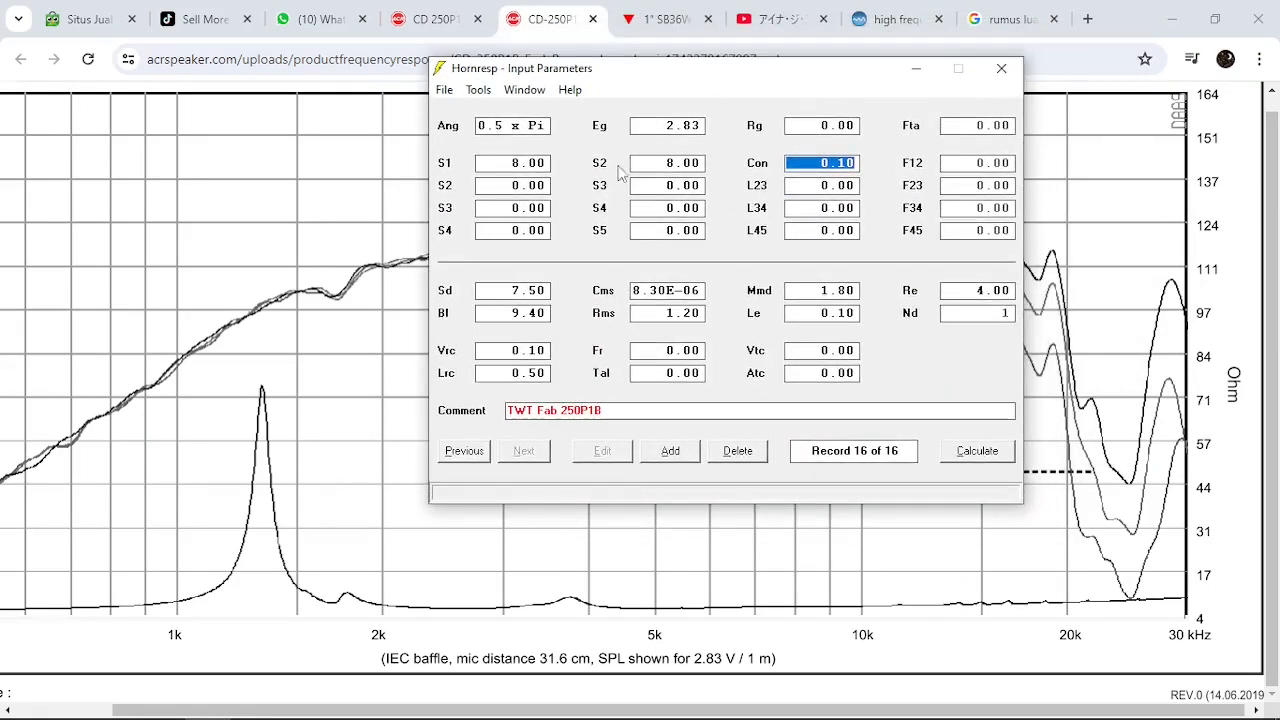
left_click(478, 89)
left_click(511, 254)
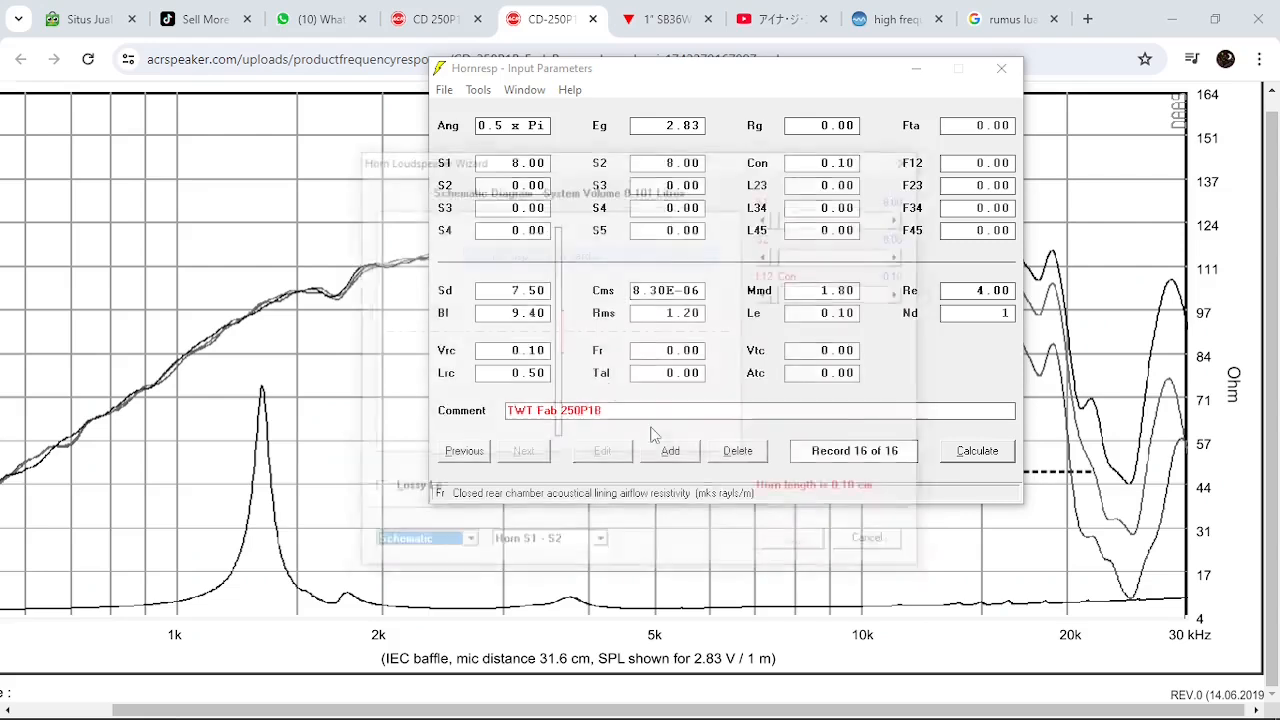
left_click(432, 548)
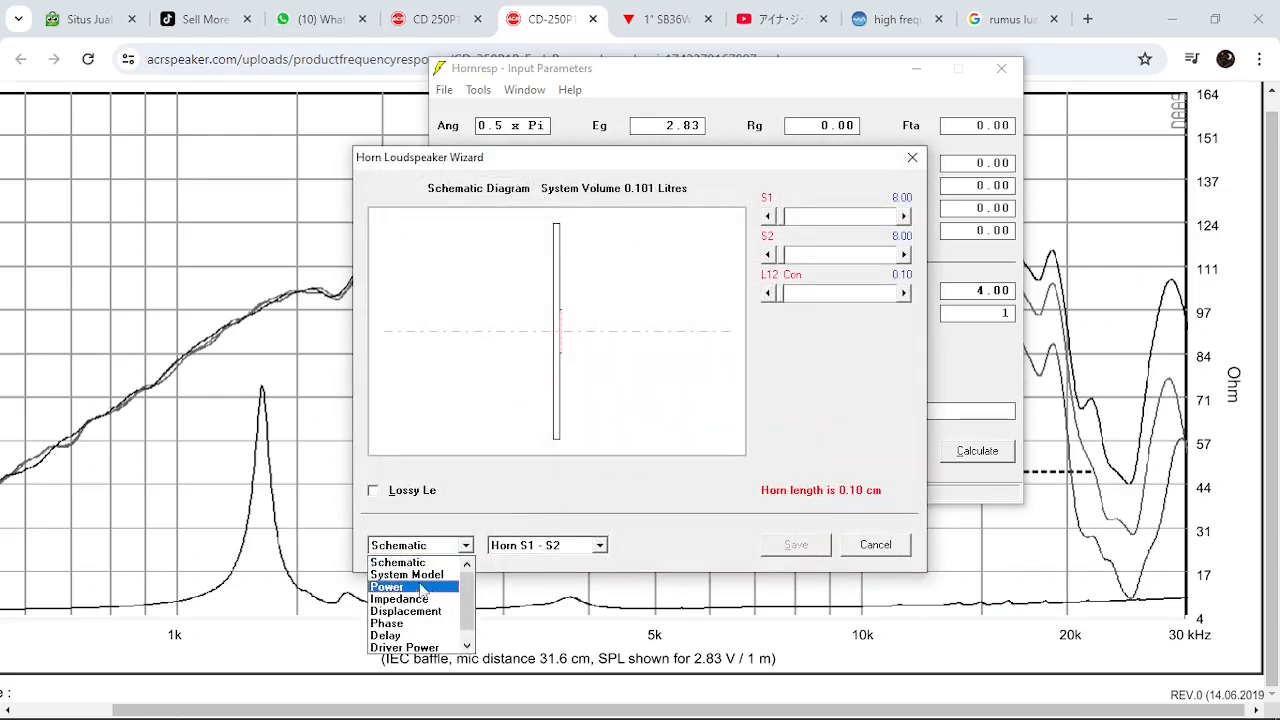
left_click(423, 590)
left_click(590, 496)
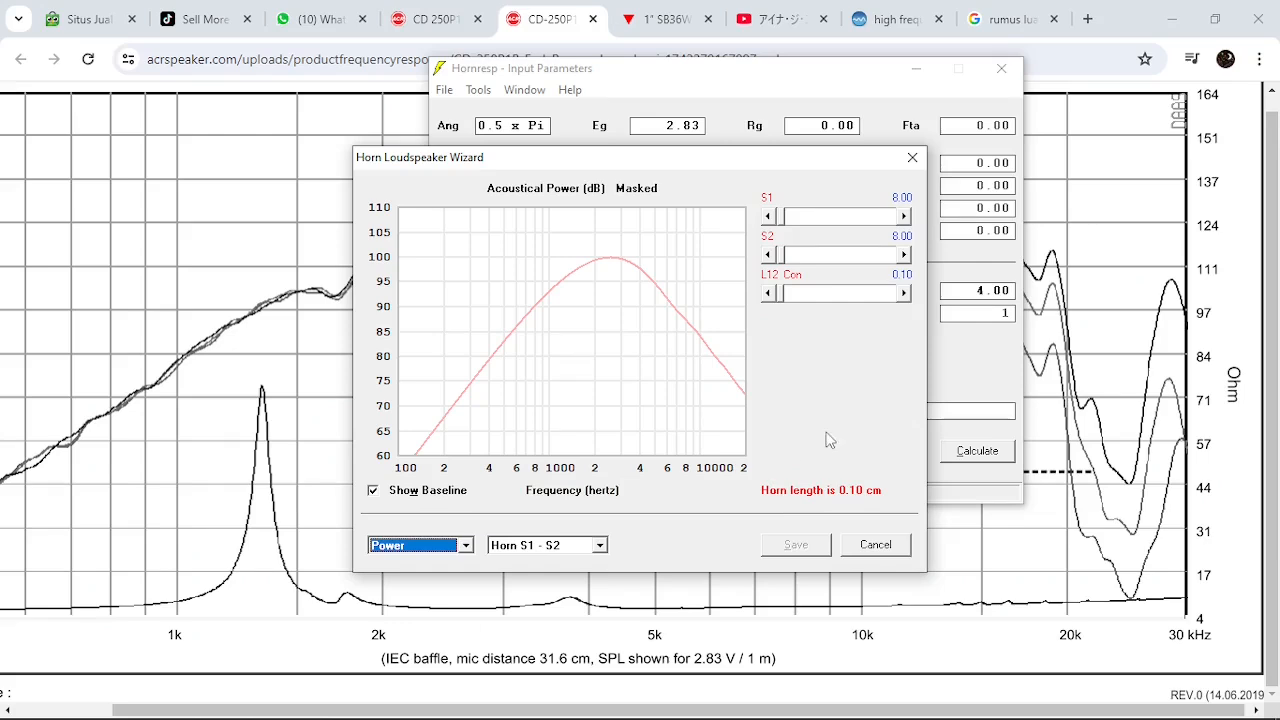
left_click_drag(686, 174, 833, 146)
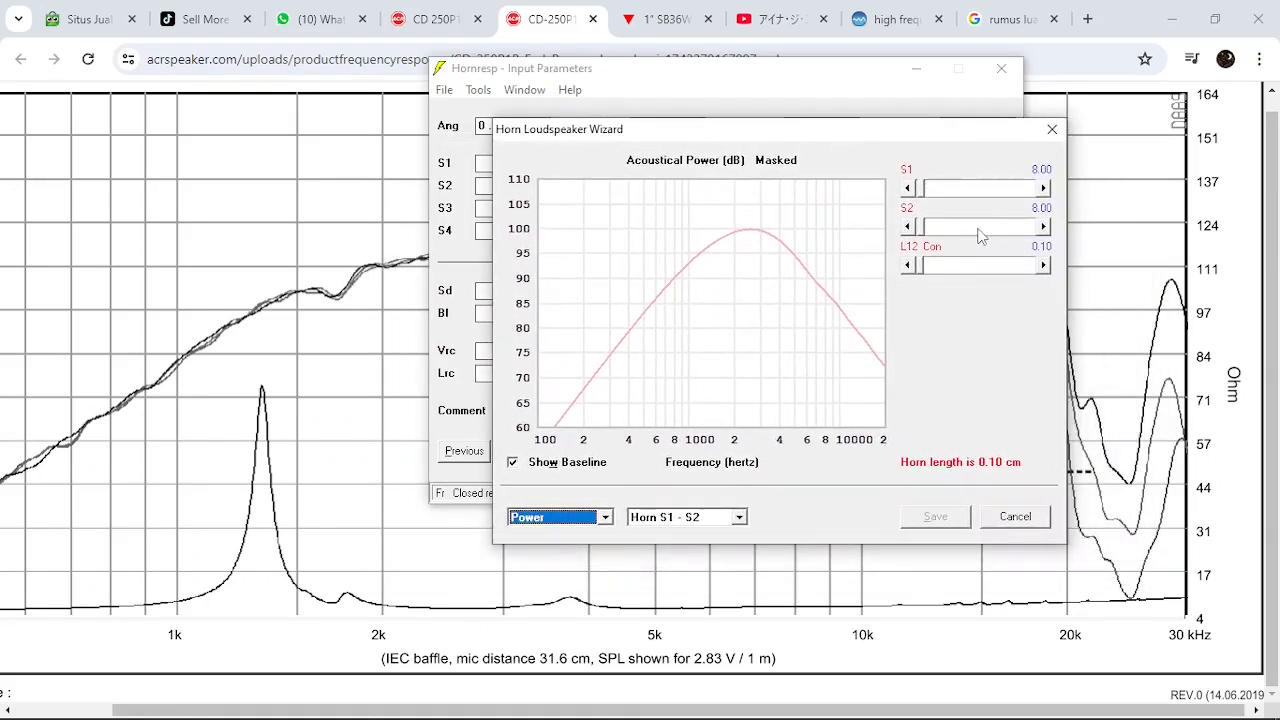
Increase the horn mouth area S2 to 158.00 while comparing the power response with the baseline
left_click(980, 235)
left_click(980, 235)
left_click(980, 235)
left_click(980, 235)
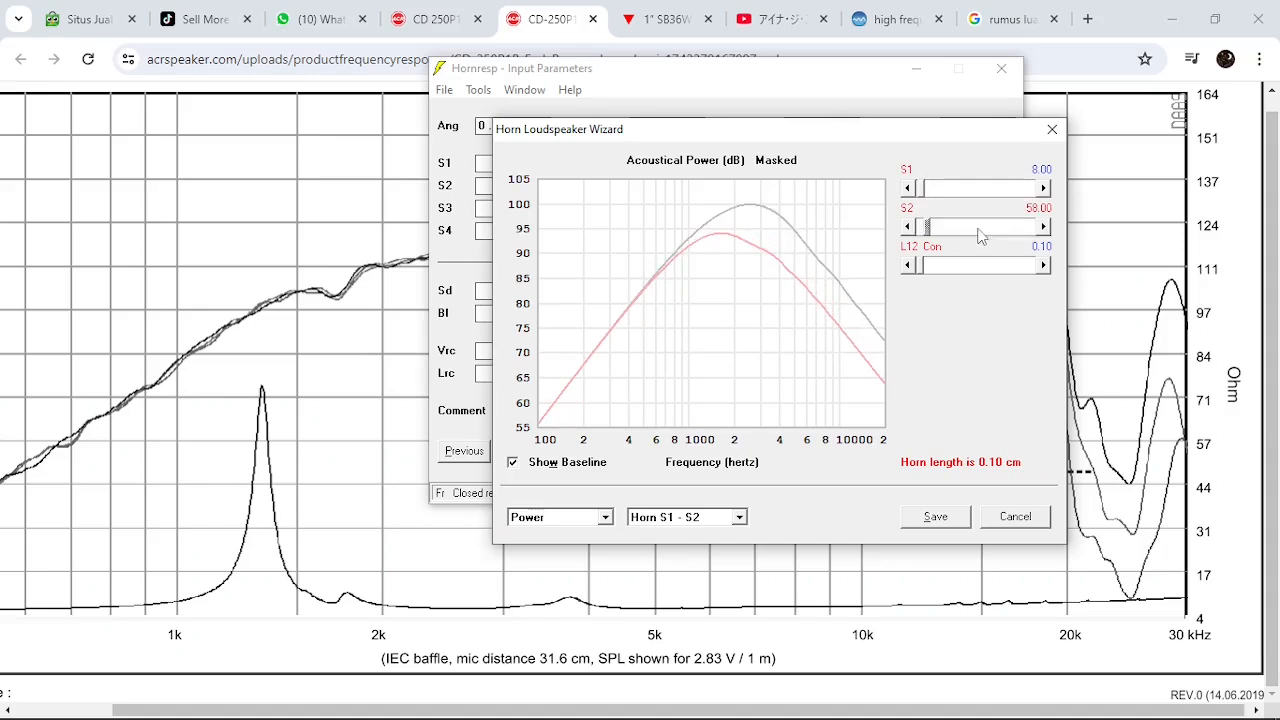
left_click(980, 235)
left_click(980, 235)
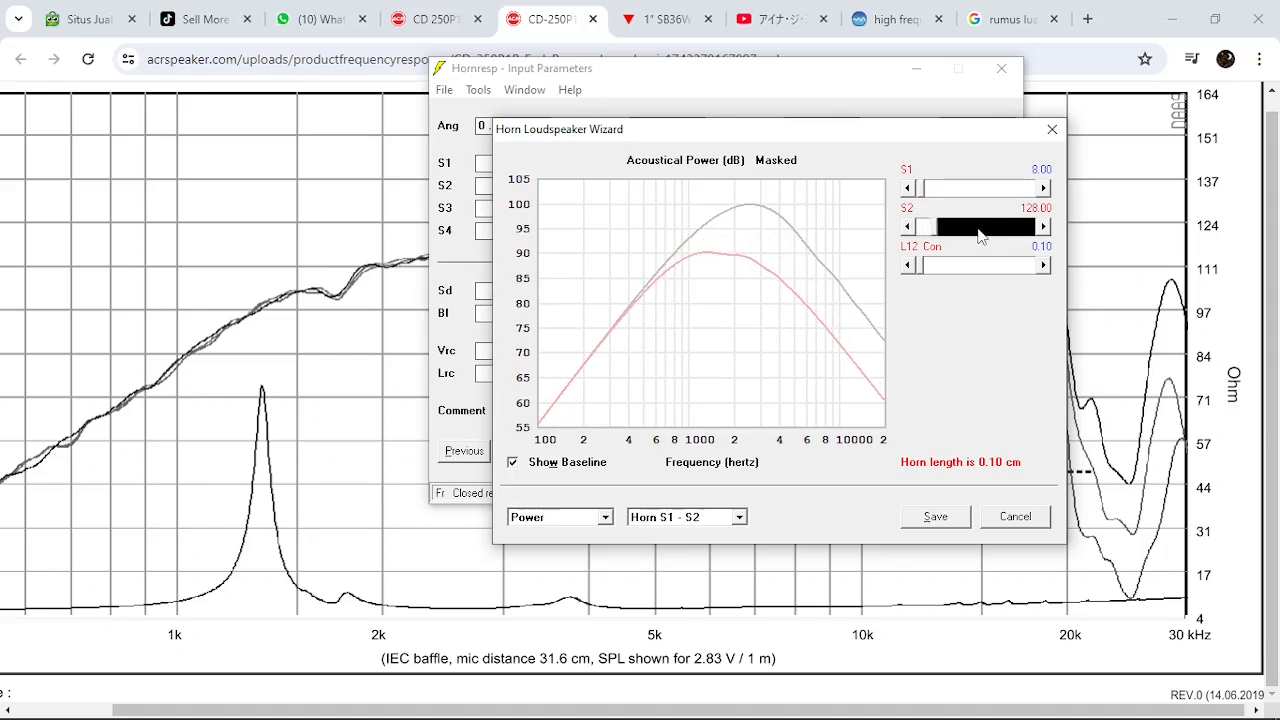
left_click(980, 235)
left_click(980, 235)
Lengthen the conical horn segment L12 to 13.10 cm while comparing the power response with the baseline
left_click(996, 268)
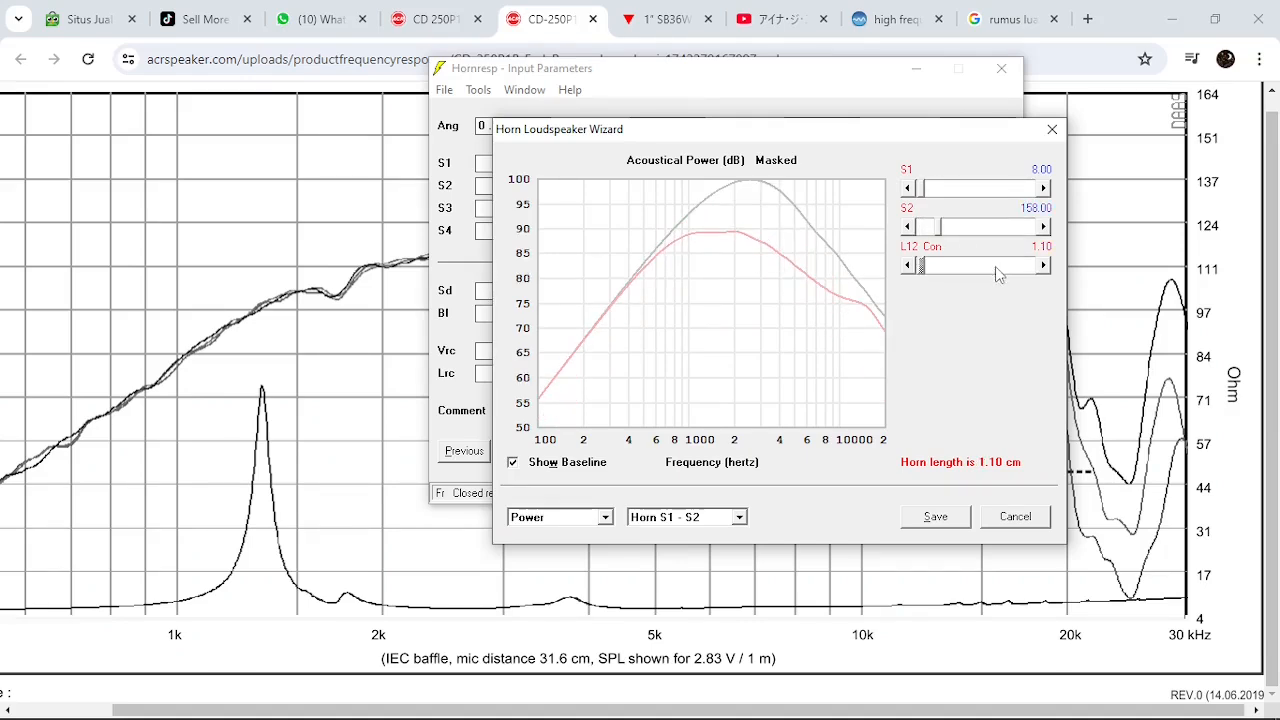
left_click(995, 266)
left_click(995, 266)
left_click(995, 266)
left_click(995, 266)
left_click(995, 266)
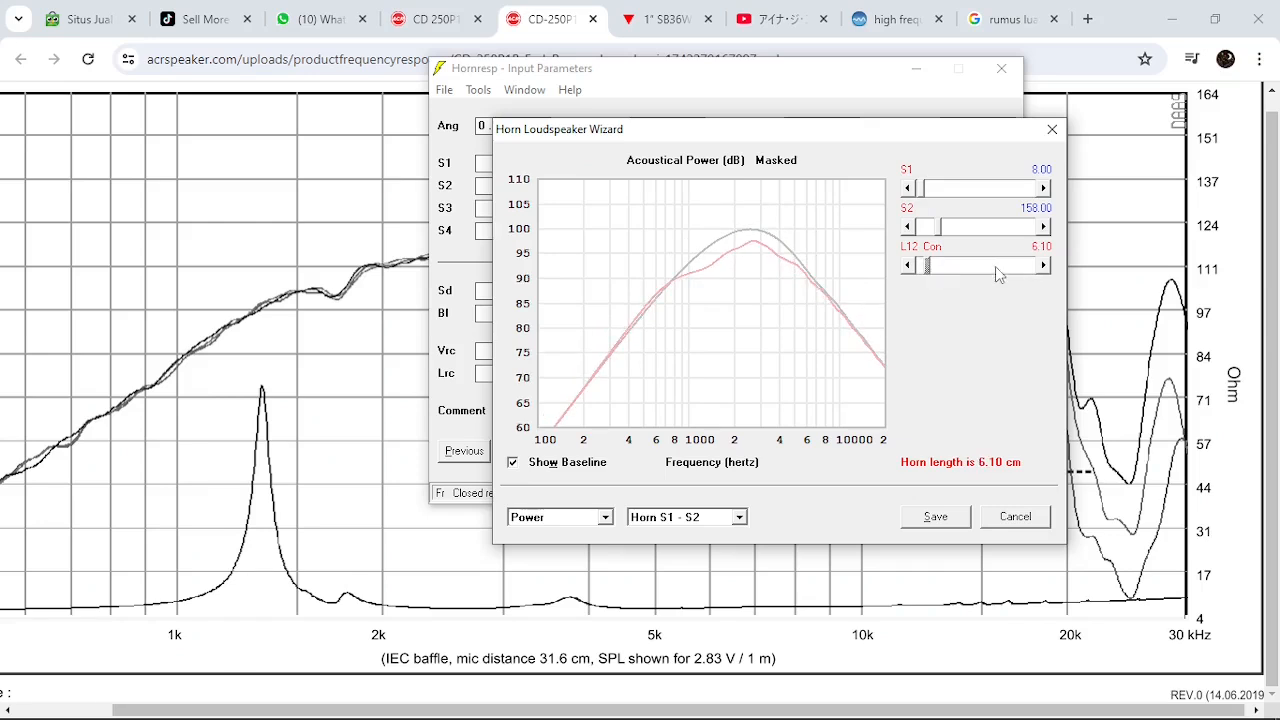
left_click(995, 266)
left_click(995, 266)
left_click(995, 266)
left_click(995, 266)
left_click(995, 266)
left_click(995, 266)
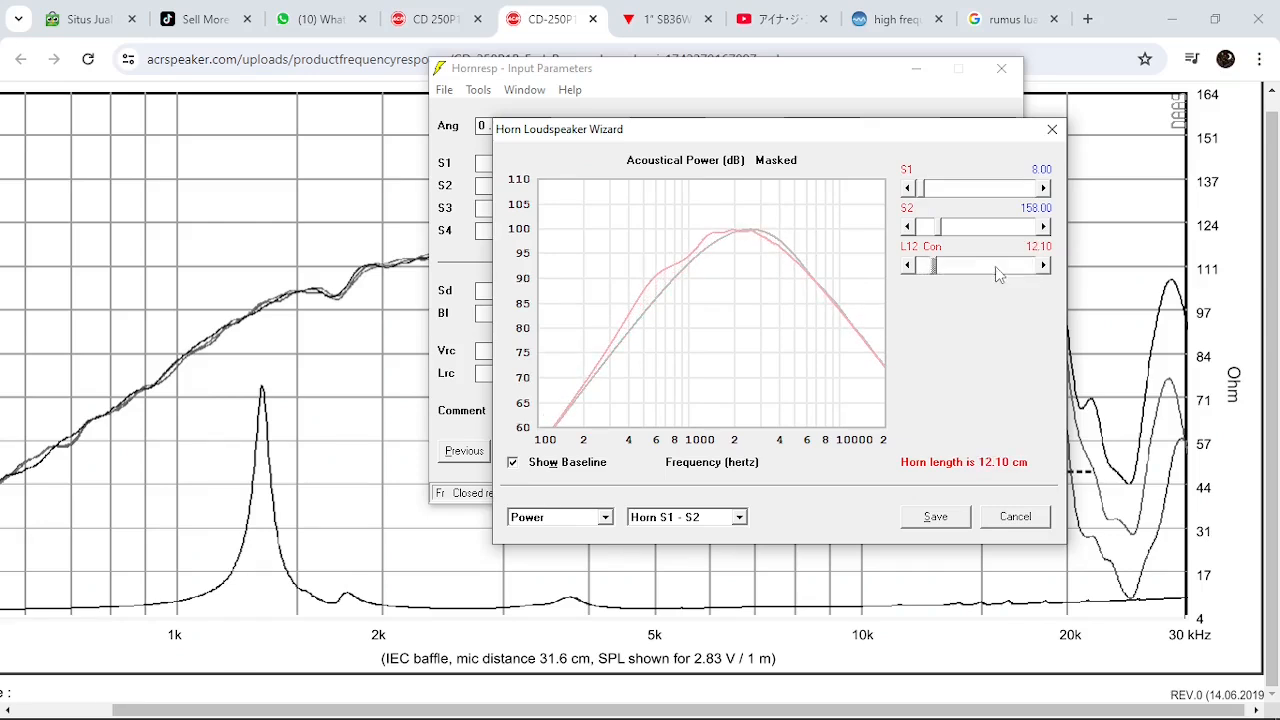
left_click(995, 266)
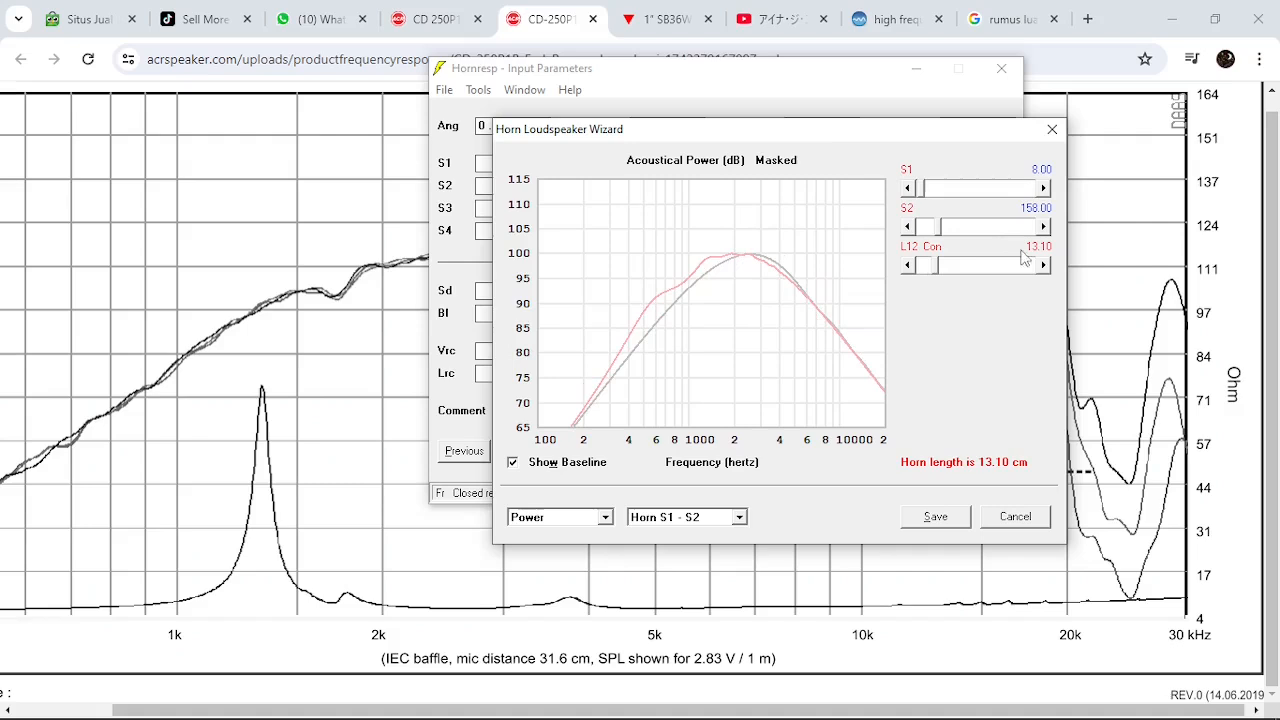
Enlarge the horn mouth area S2 to 900.00
left_click(994, 228)
left_click_drag(994, 230, 1062, 229)
left_click(936, 230)
left_click(936, 235)
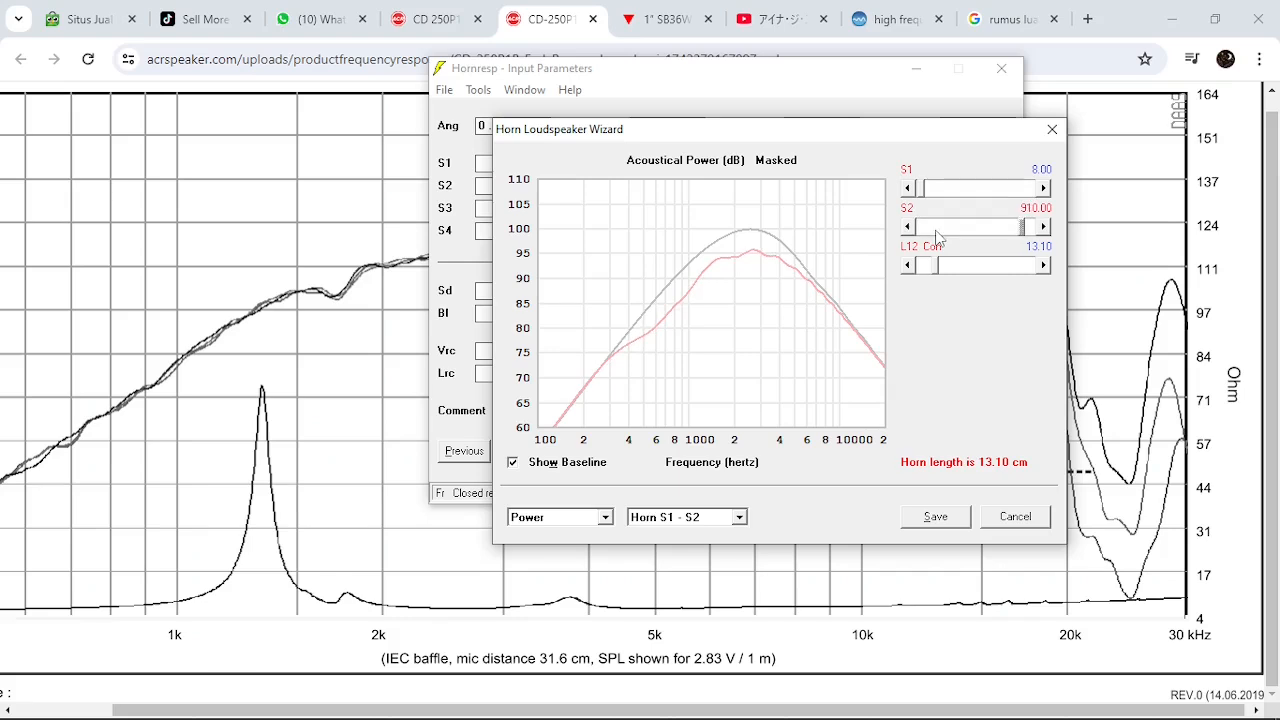
Try shorter L12 horn lengths such as 11.10, 6.10 and 9.20 cm with the enlarged mouth
left_click(957, 270)
left_click(926, 270)
left_click(926, 270)
left_click(926, 270)
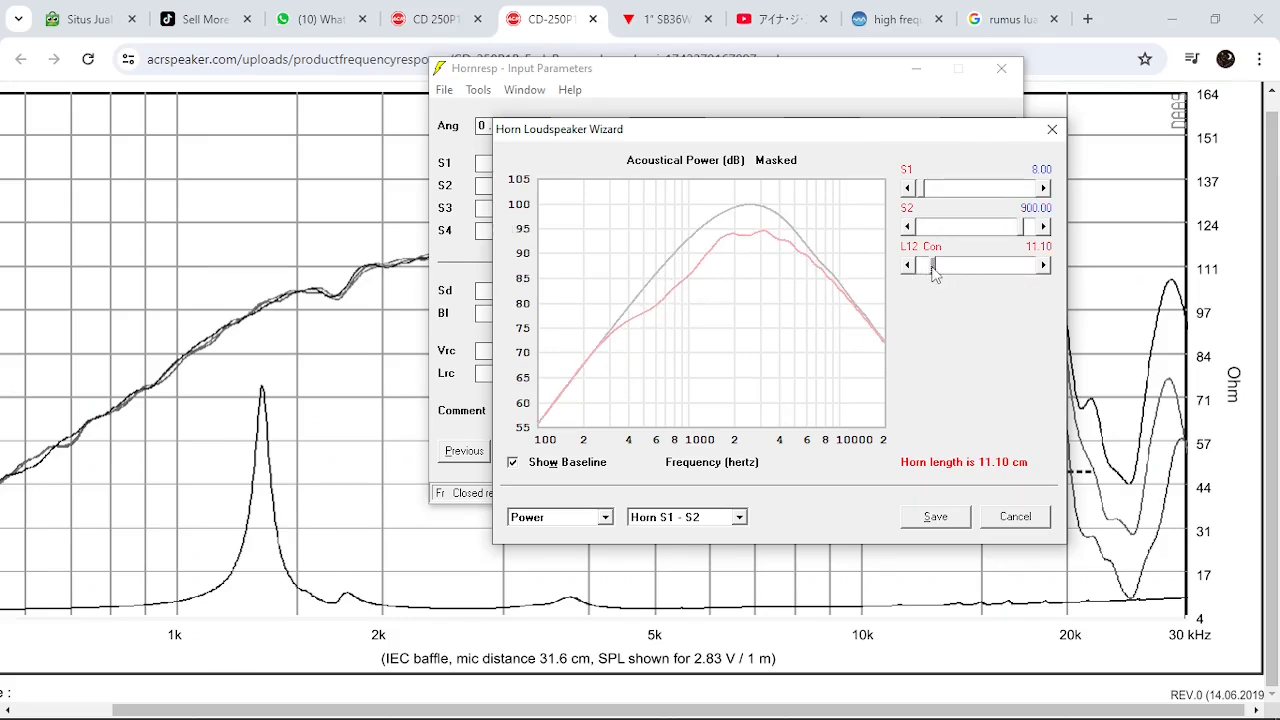
left_click_drag(932, 269, 912, 269)
left_click(1008, 268)
left_click(1008, 268)
left_click(1008, 268)
left_click(1008, 268)
left_click(1008, 268)
left_click(1008, 268)
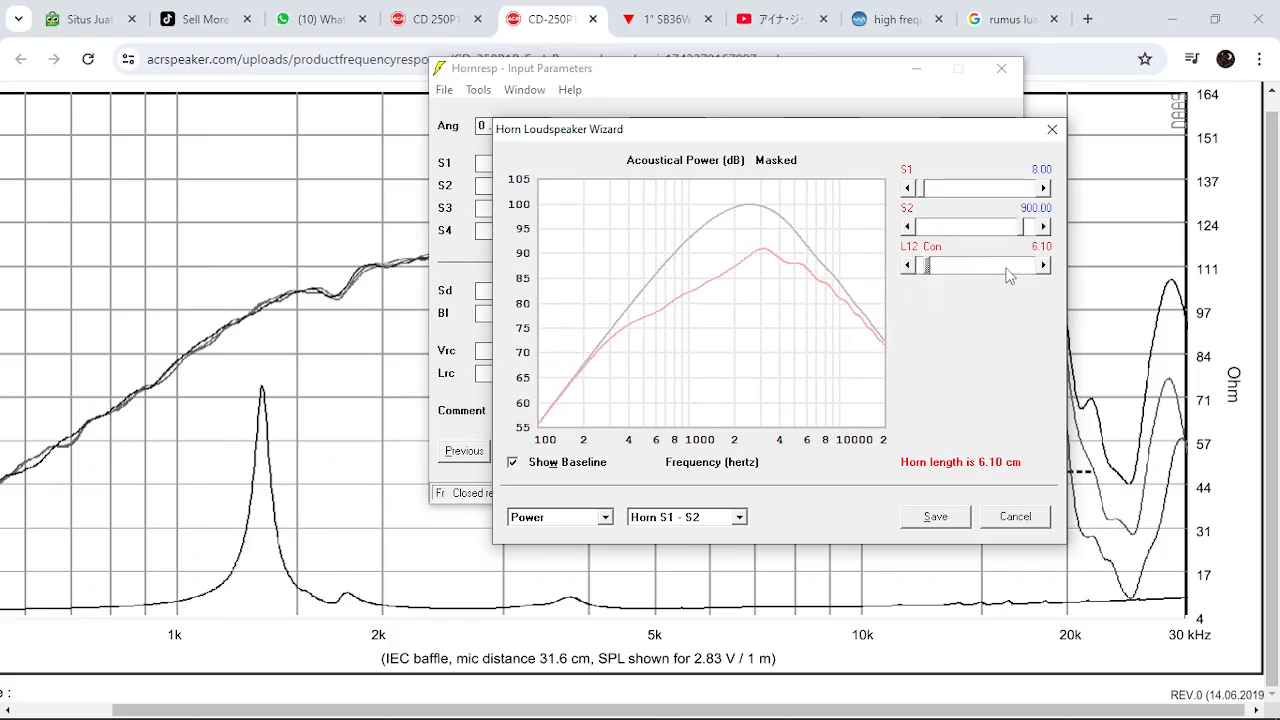
left_click(1008, 268)
left_click(1008, 268)
left_click(1007, 268)
left_click(930, 268)
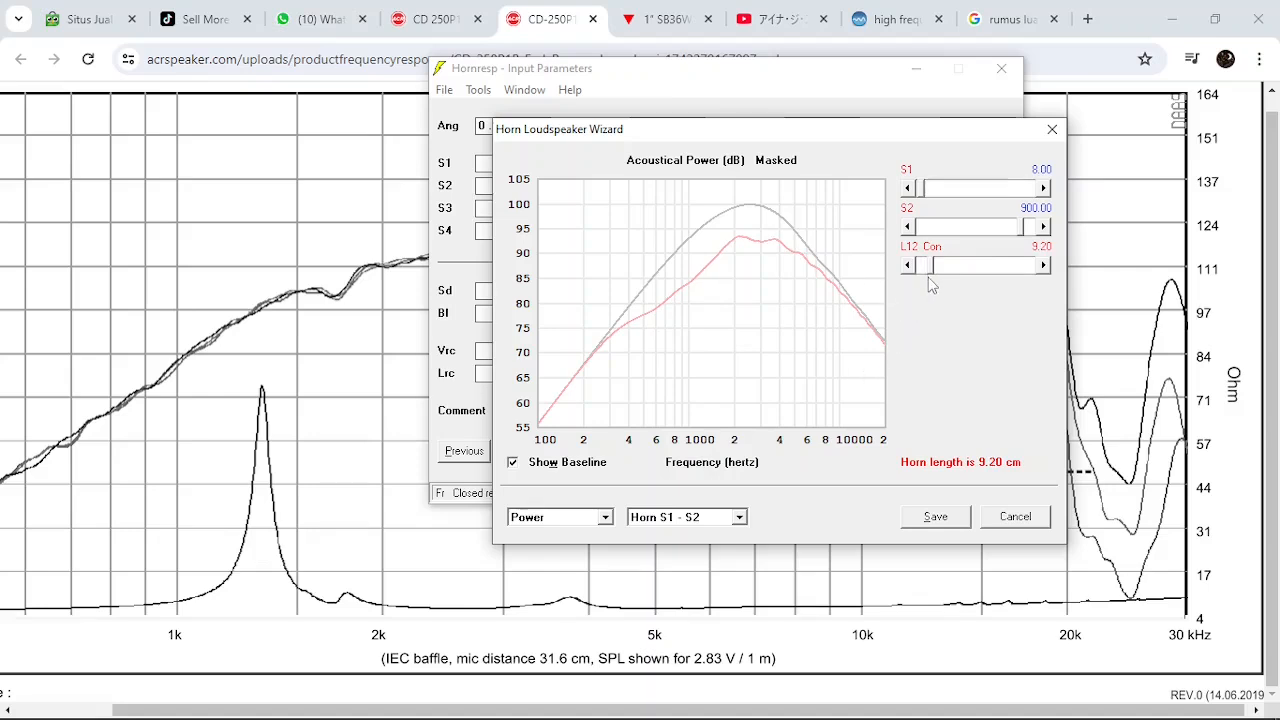
Set the L12 horn length to 0.10 cm, save the wizard changes and calculate the acoustical power response
left_click_drag(930, 268, 892, 279)
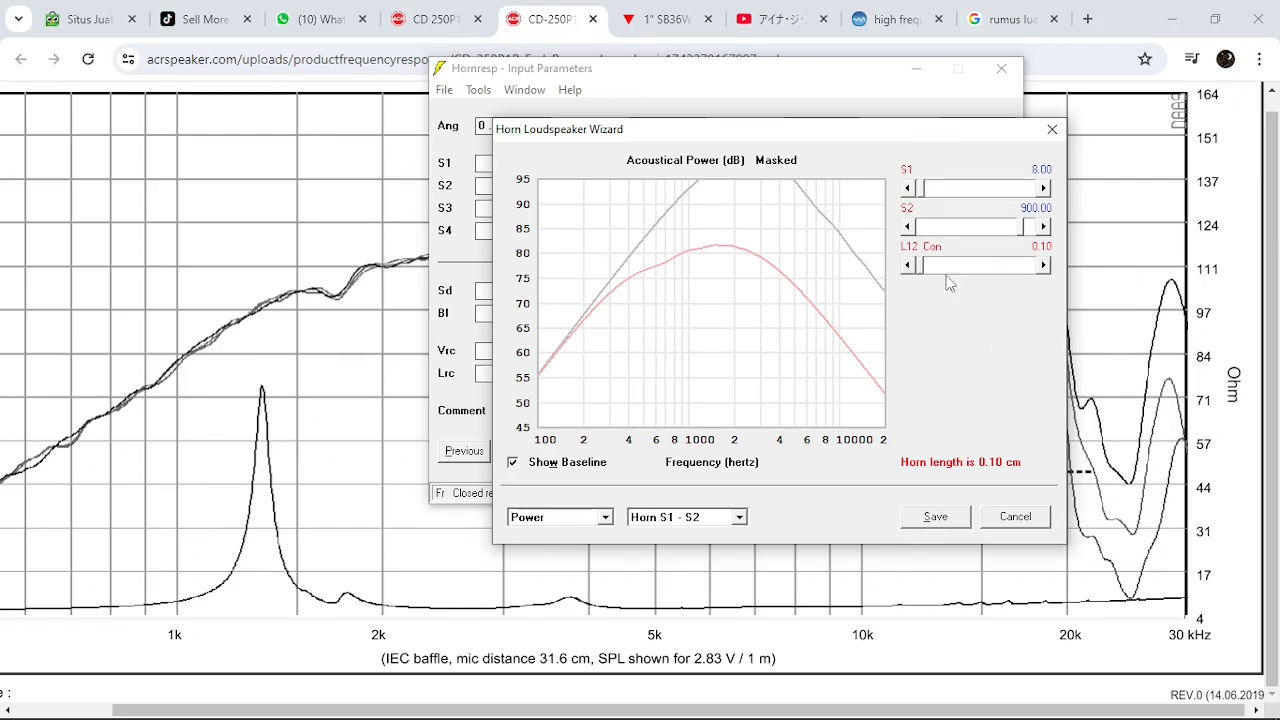
left_click(962, 516)
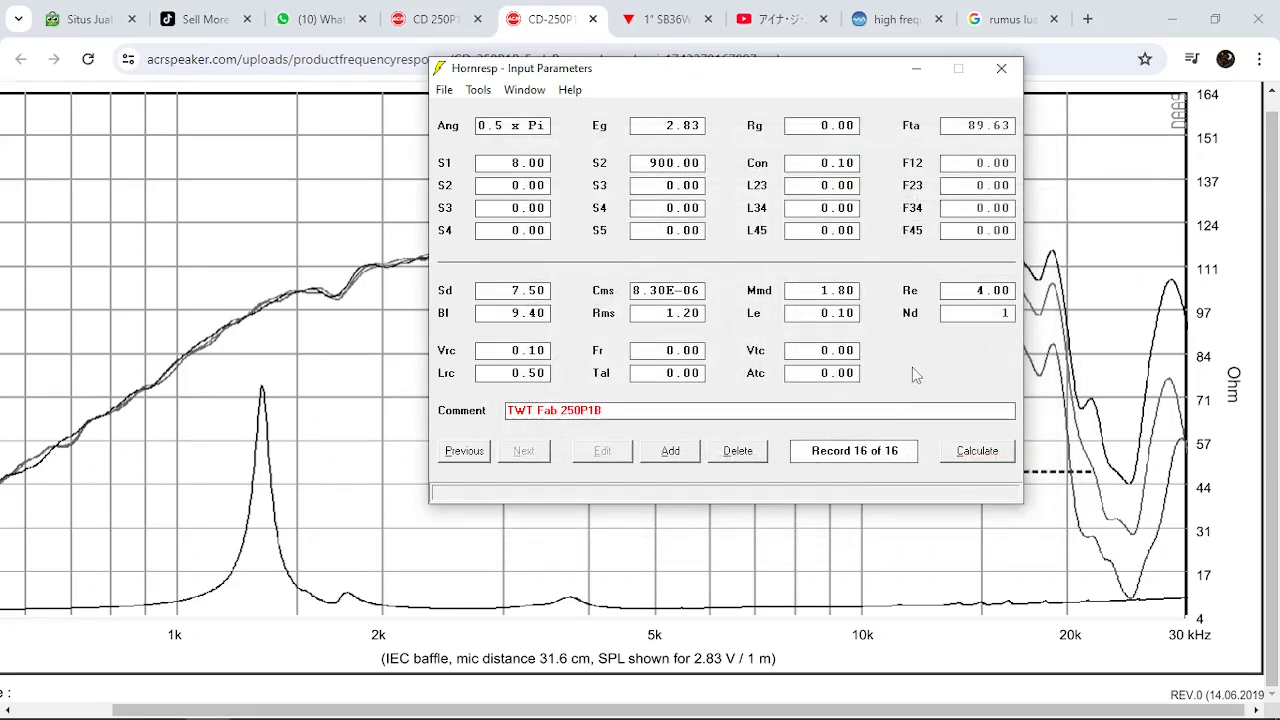
left_click(970, 451)
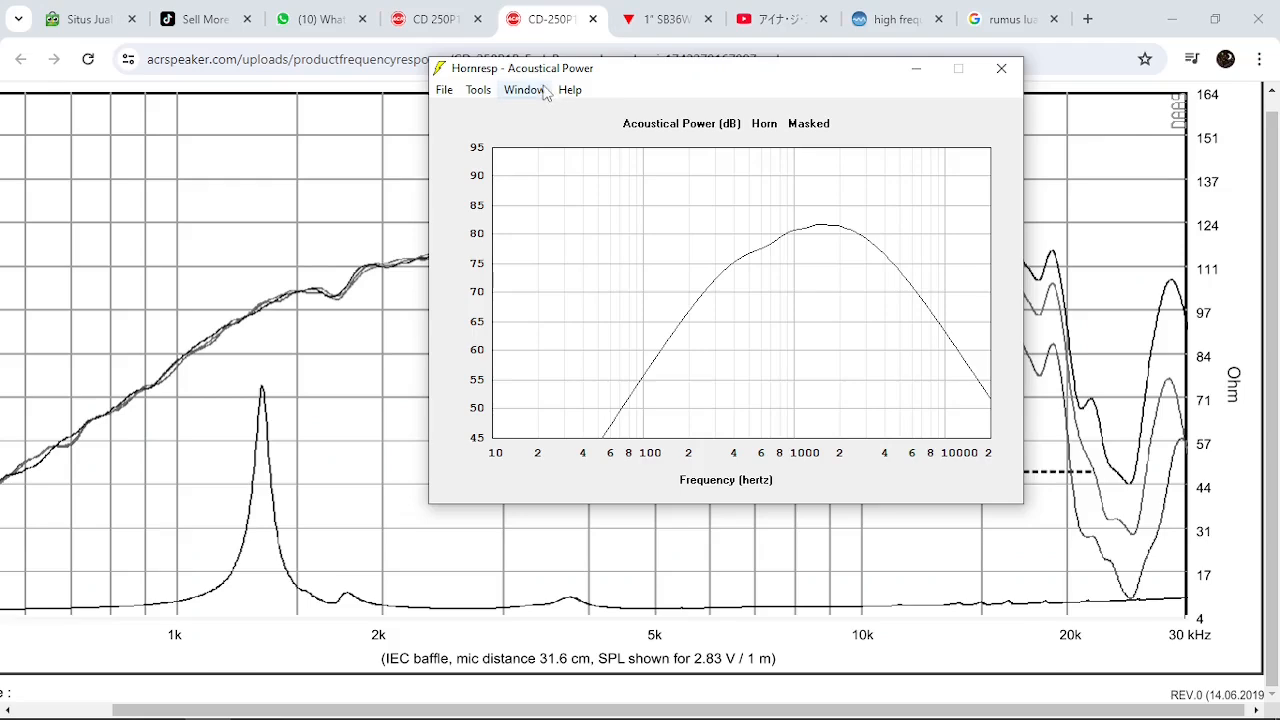
Return to the input parameters and reopen the Loudspeaker Wizard with the power response shown from 100 Hz to 20 kHz
left_click(521, 90)
left_click(580, 111)
left_click(478, 90)
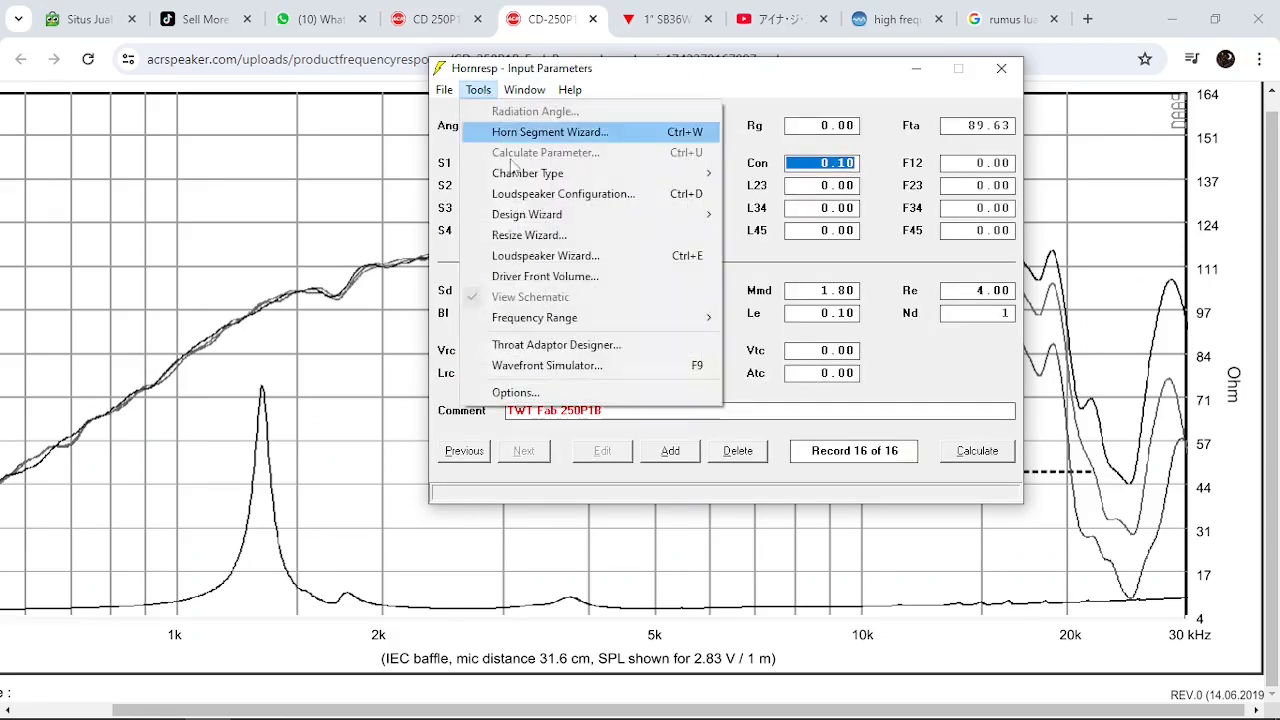
left_click(566, 260)
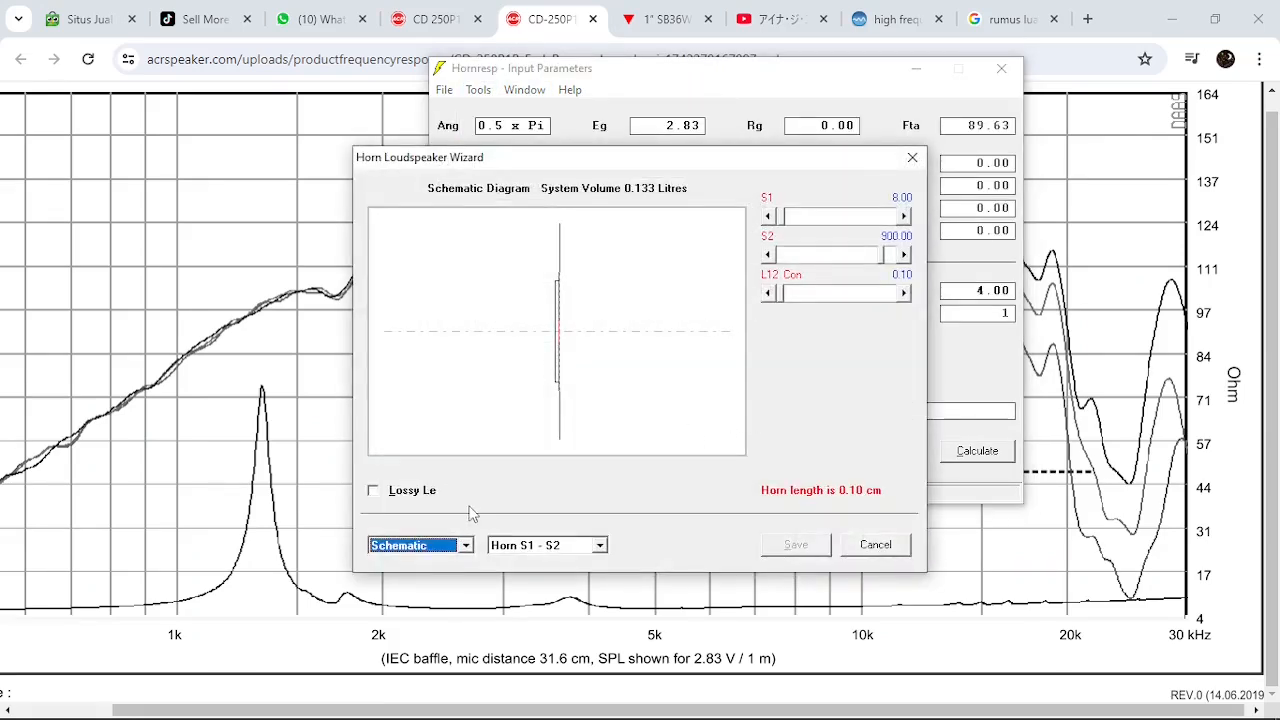
left_click(465, 545)
left_click(410, 580)
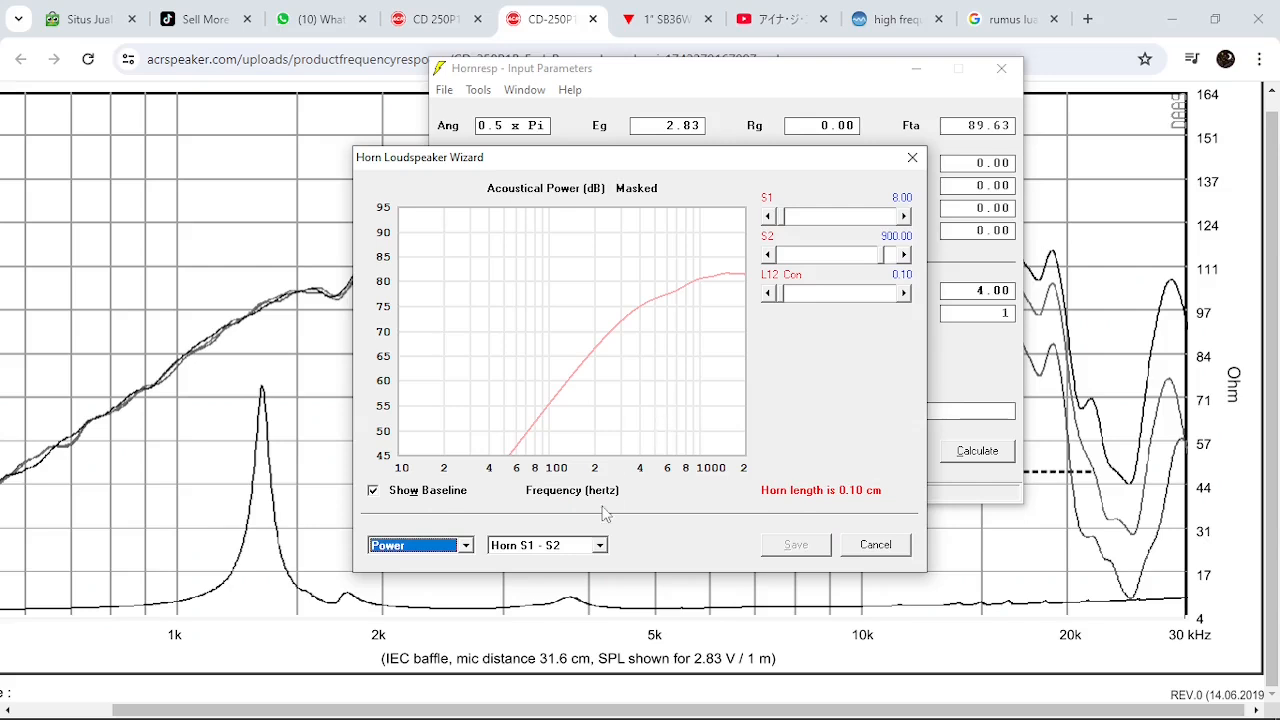
left_click(598, 490)
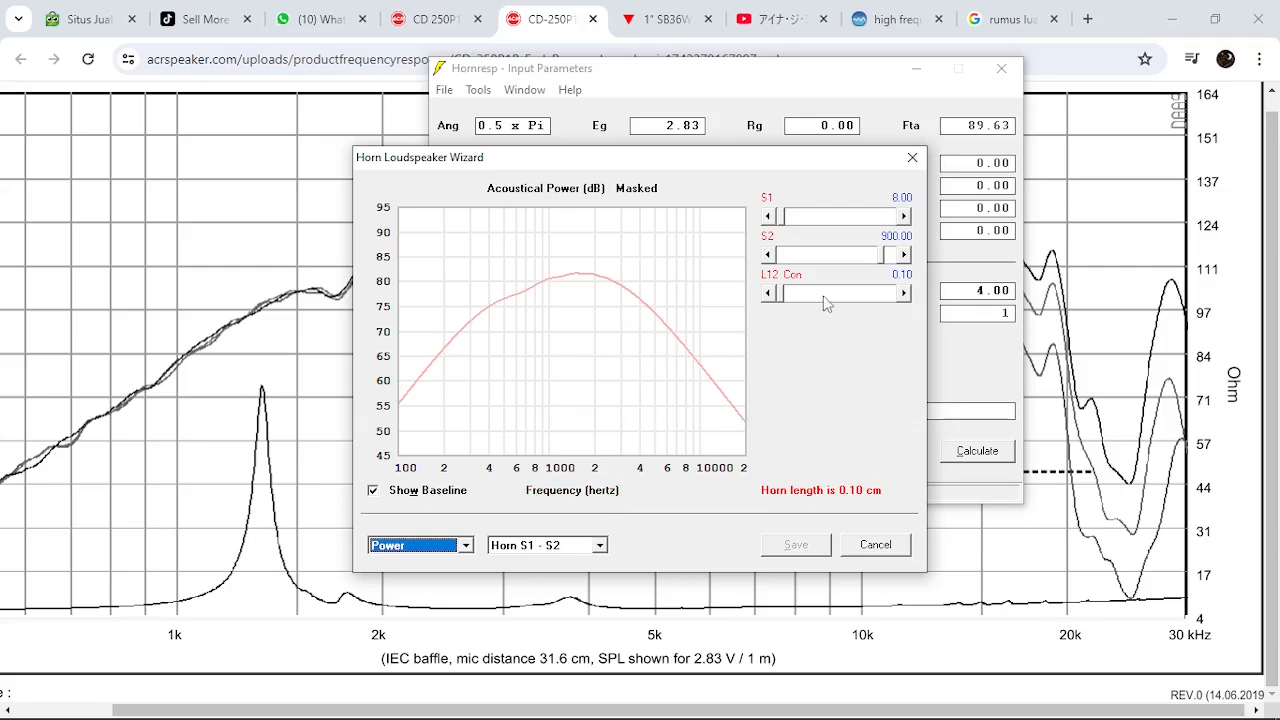
Lengthen the conical L12 segment gradually to 16.10 cm, comparing the power response with the baseline
left_click(856, 294)
left_click(856, 294)
left_click(857, 298)
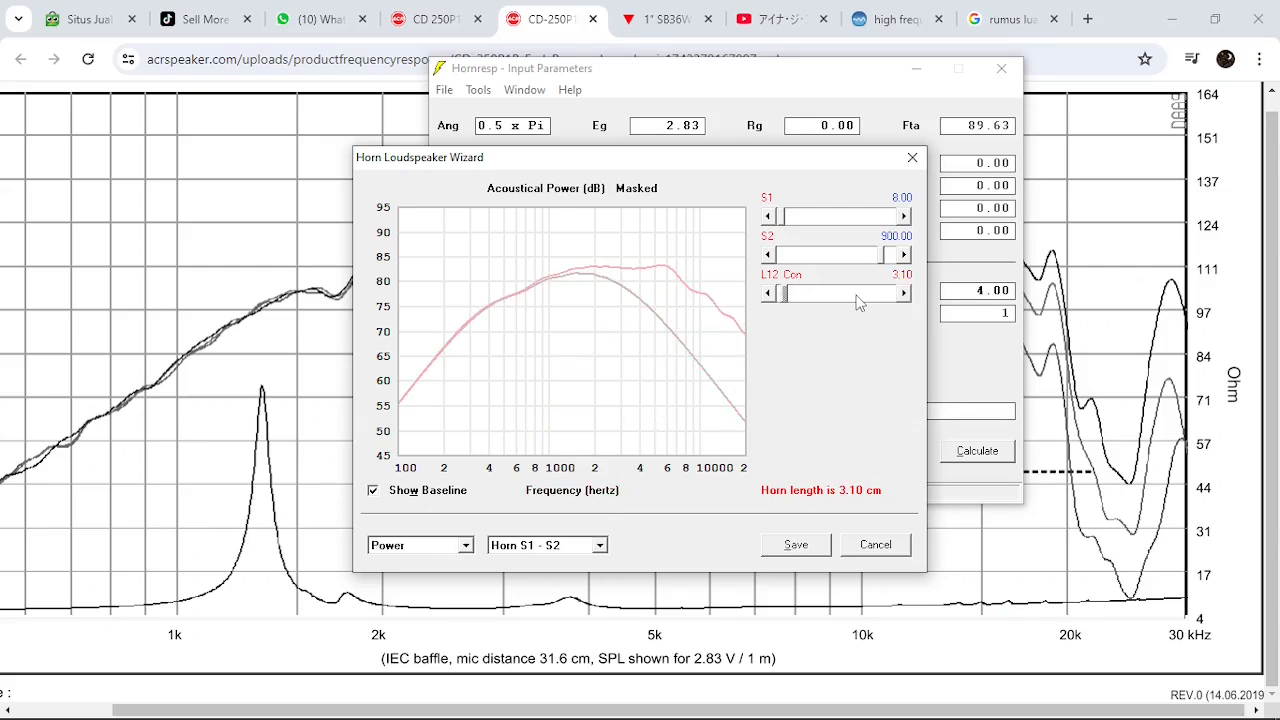
left_click(857, 298)
left_click(857, 298)
left_click(857, 298)
left_click(856, 295)
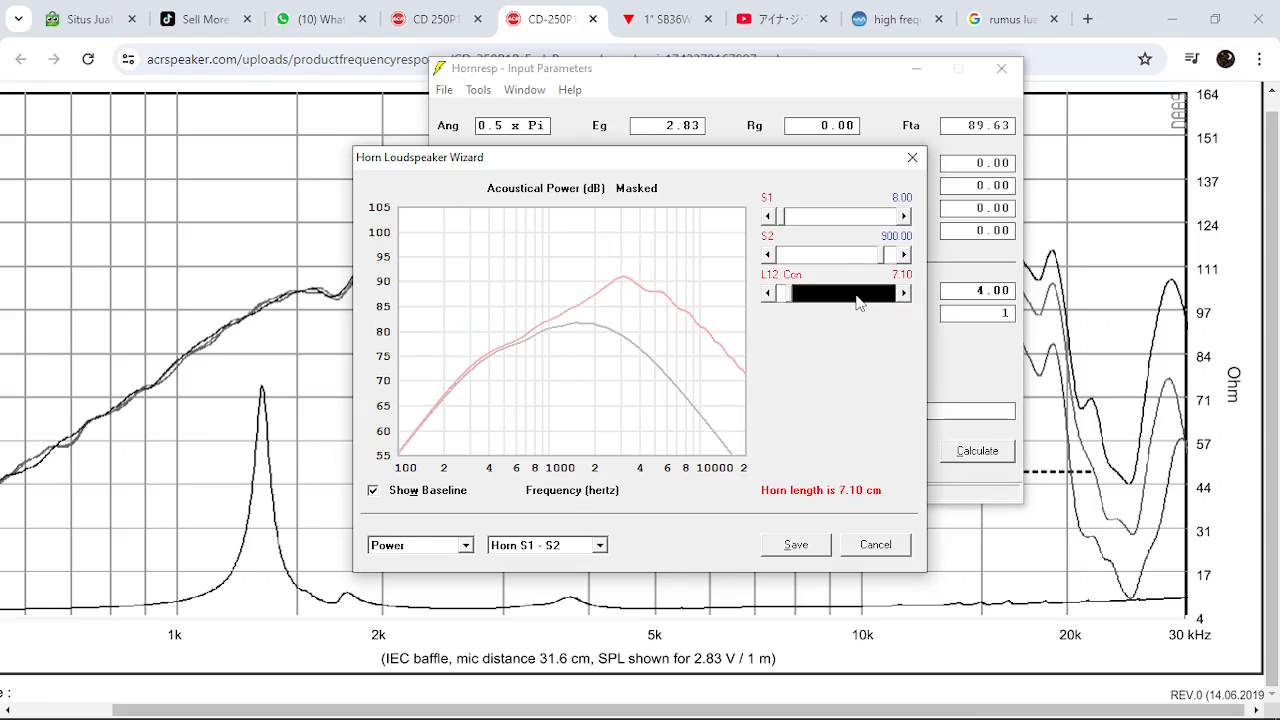
left_click(856, 295)
left_click(856, 295)
left_click(856, 295)
left_click(857, 298)
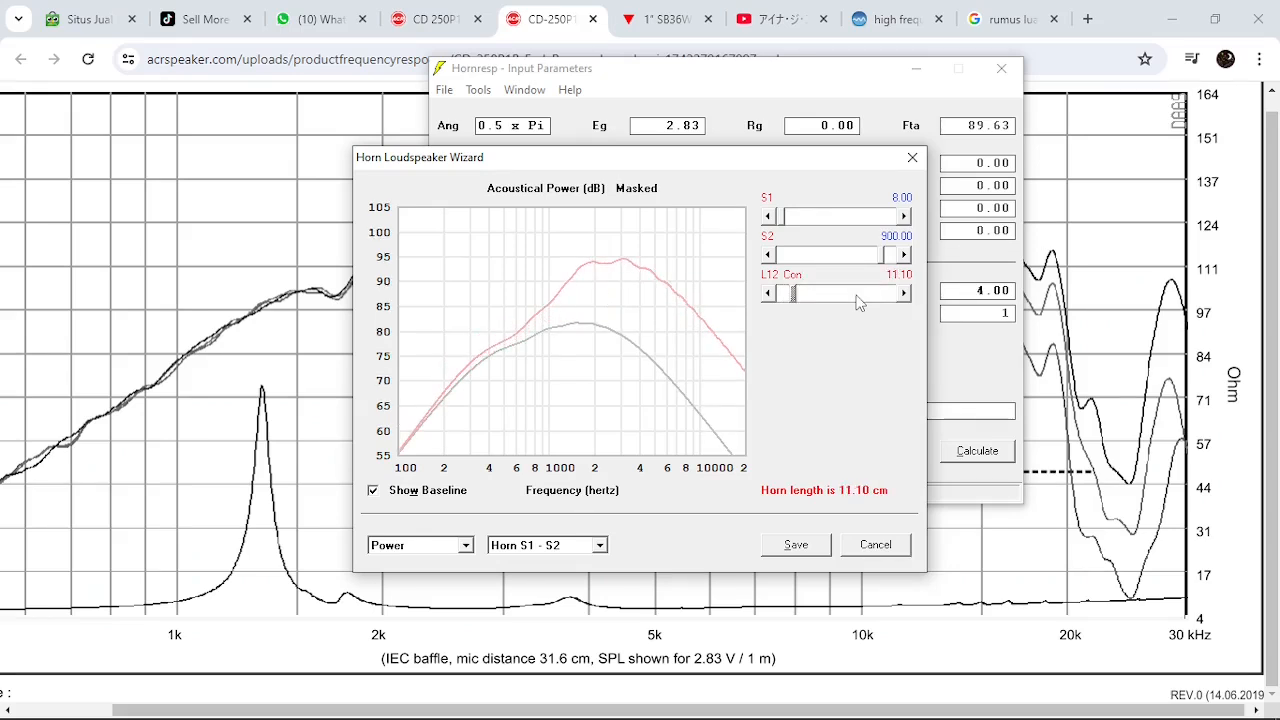
left_click(857, 298)
left_click(857, 298)
left_click(857, 298)
left_click(857, 298)
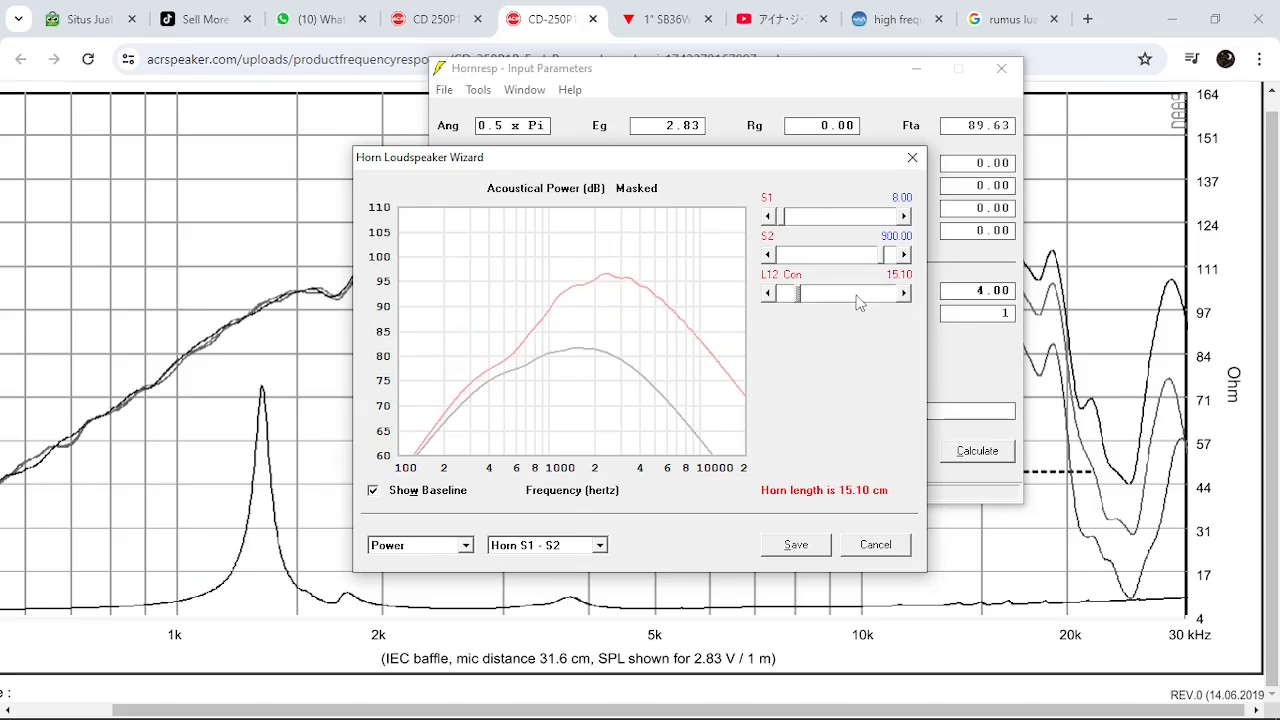
left_click(857, 298)
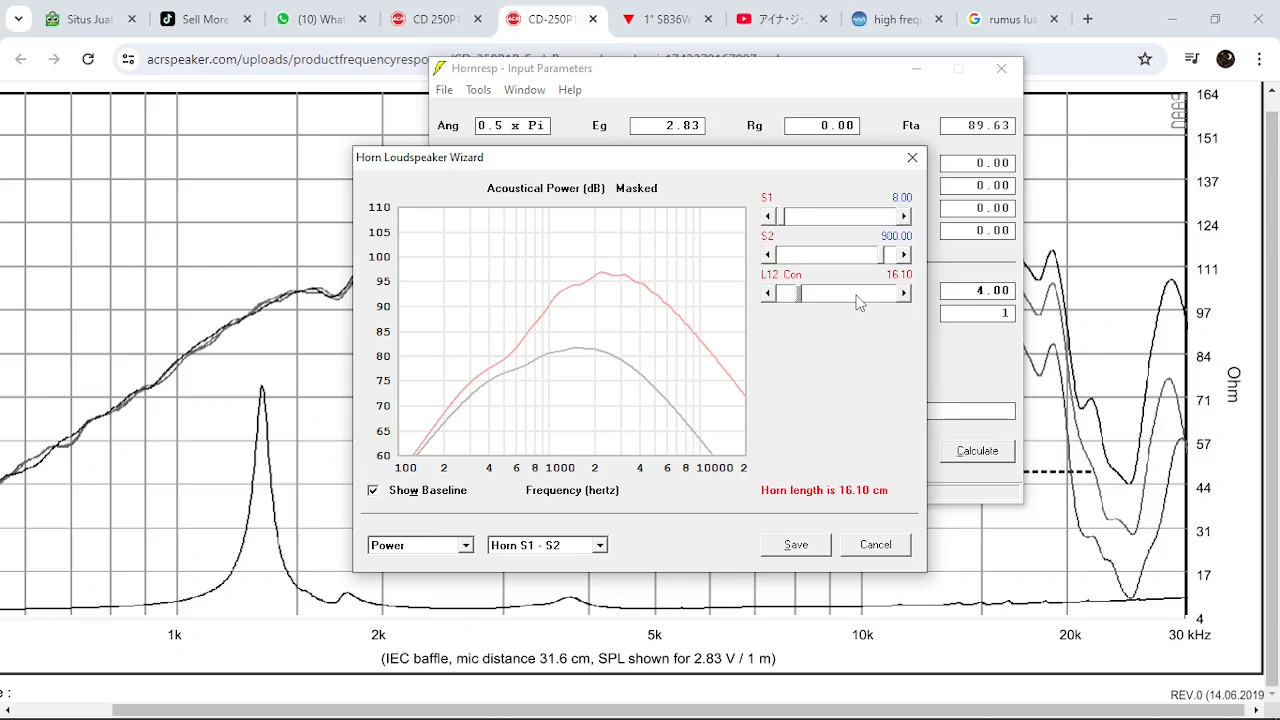
Shorten the L12 horn length to about 13.10 cm
left_click(789, 299)
left_click(789, 299)
left_click(789, 299)
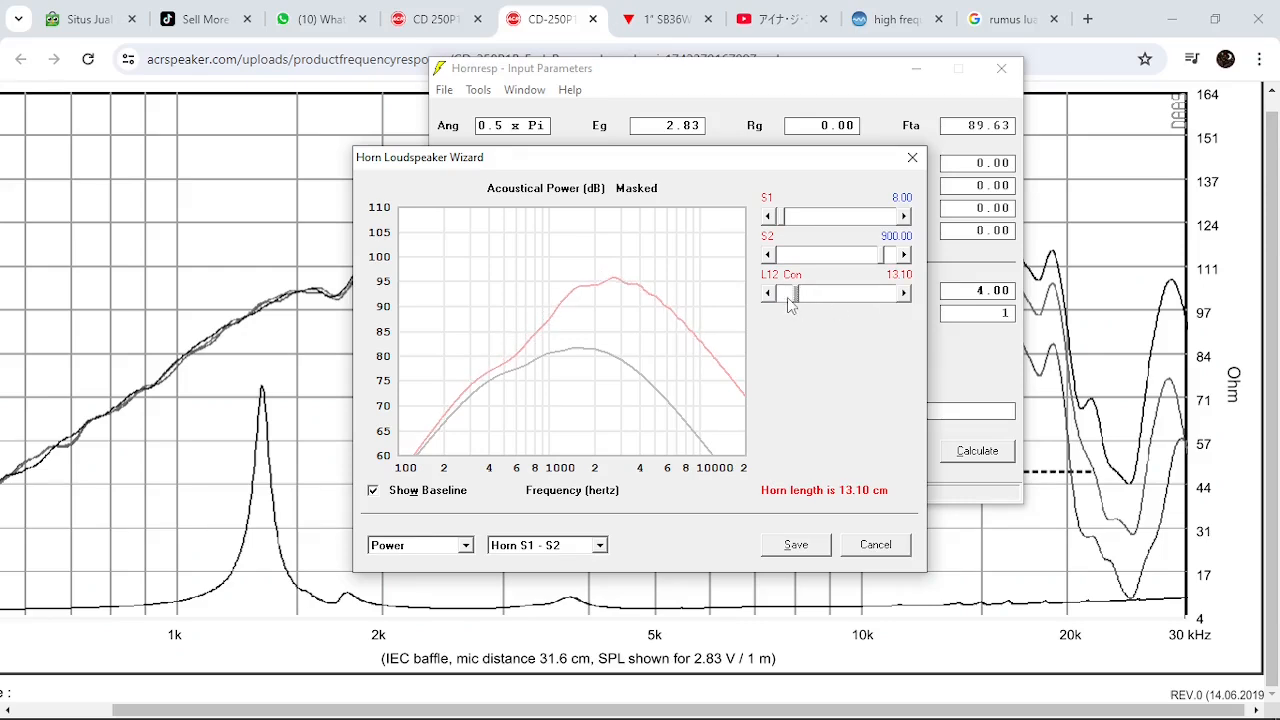
left_click(788, 299)
left_click(843, 297)
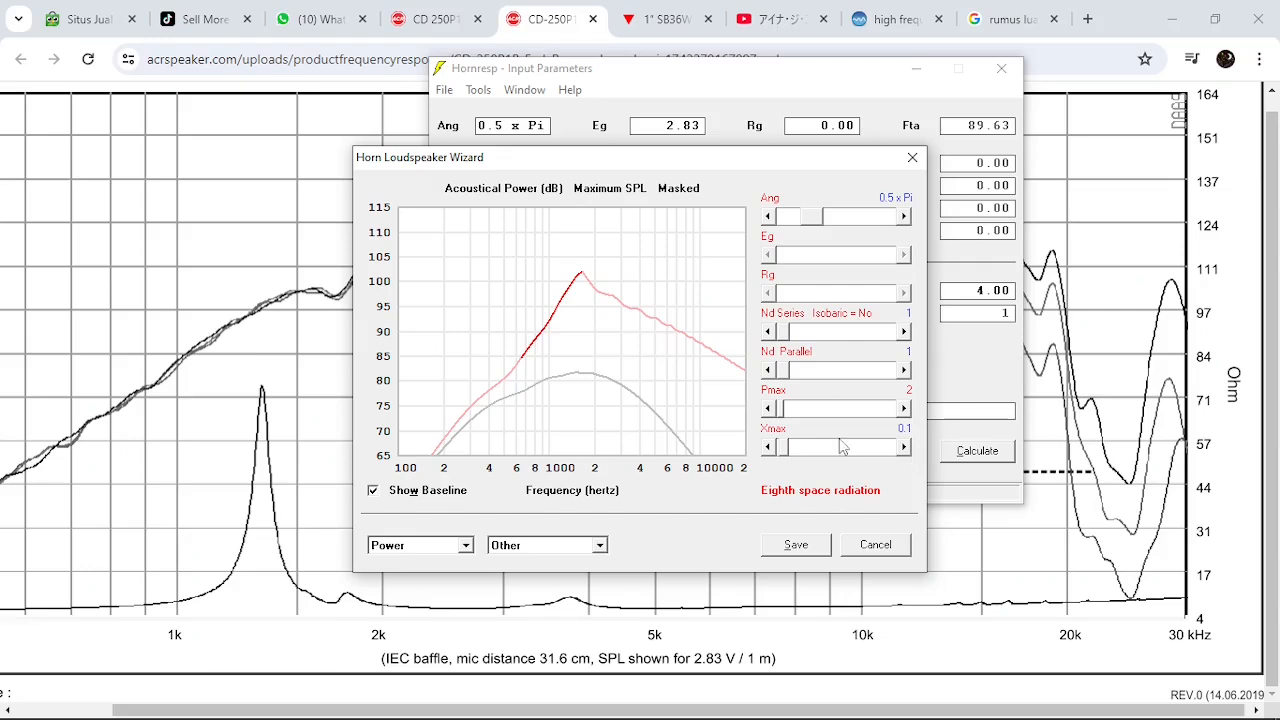
Try an Xmax of 0.2 and a Pmax of 1 for the maximum SPL power response
left_click(904, 448)
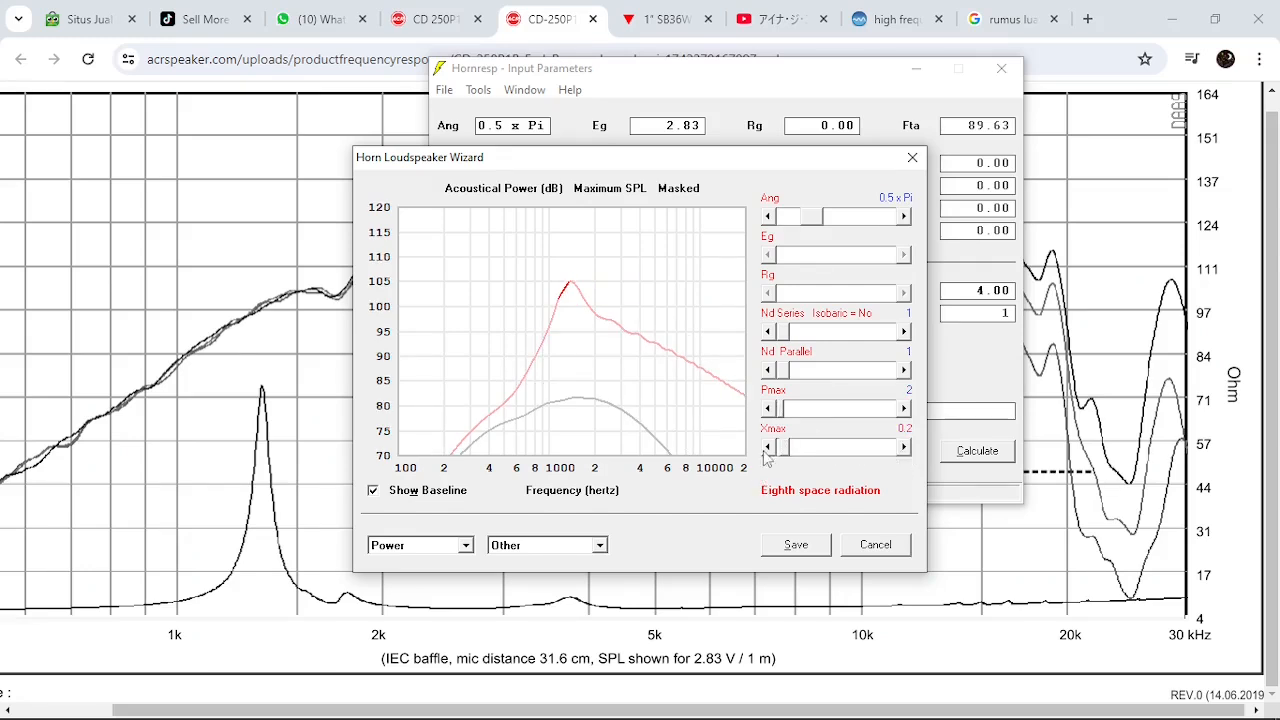
left_click(767, 409)
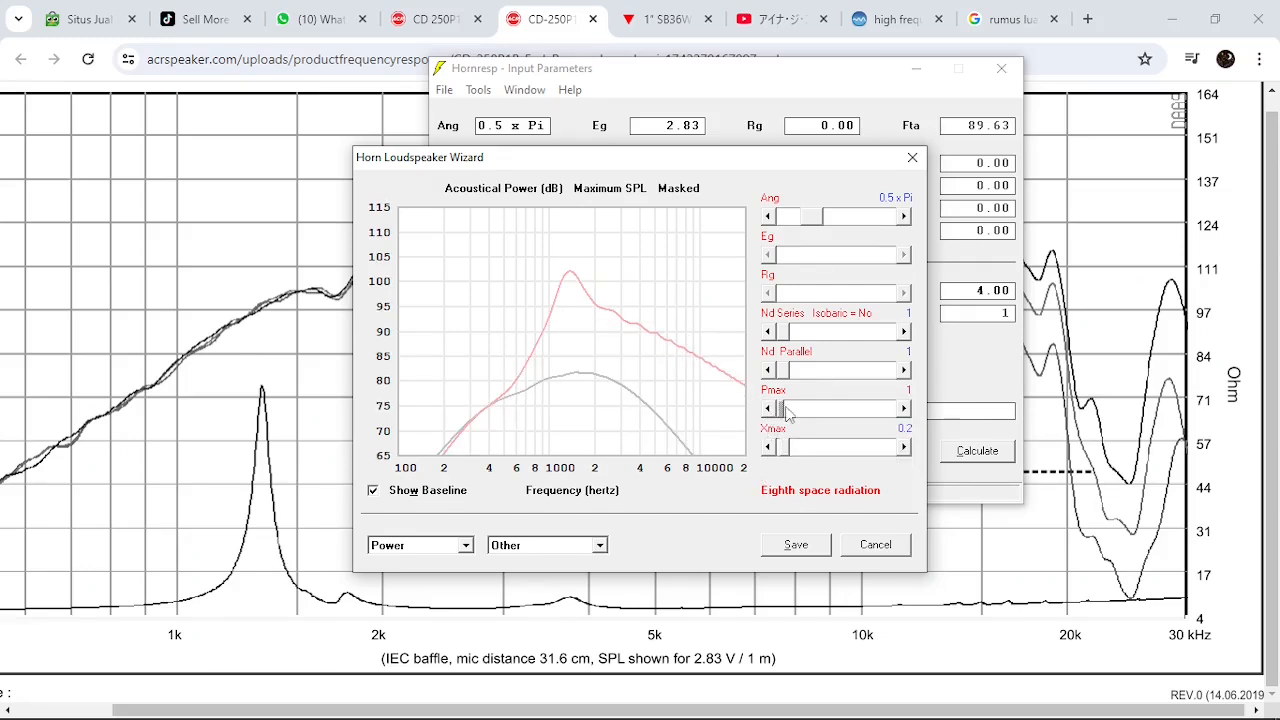
left_click(904, 409)
left_click_drag(790, 413, 779, 413)
View the horn schematic, and show the S1–S2 horn parameters alongside the acoustical power response
left_click(445, 546)
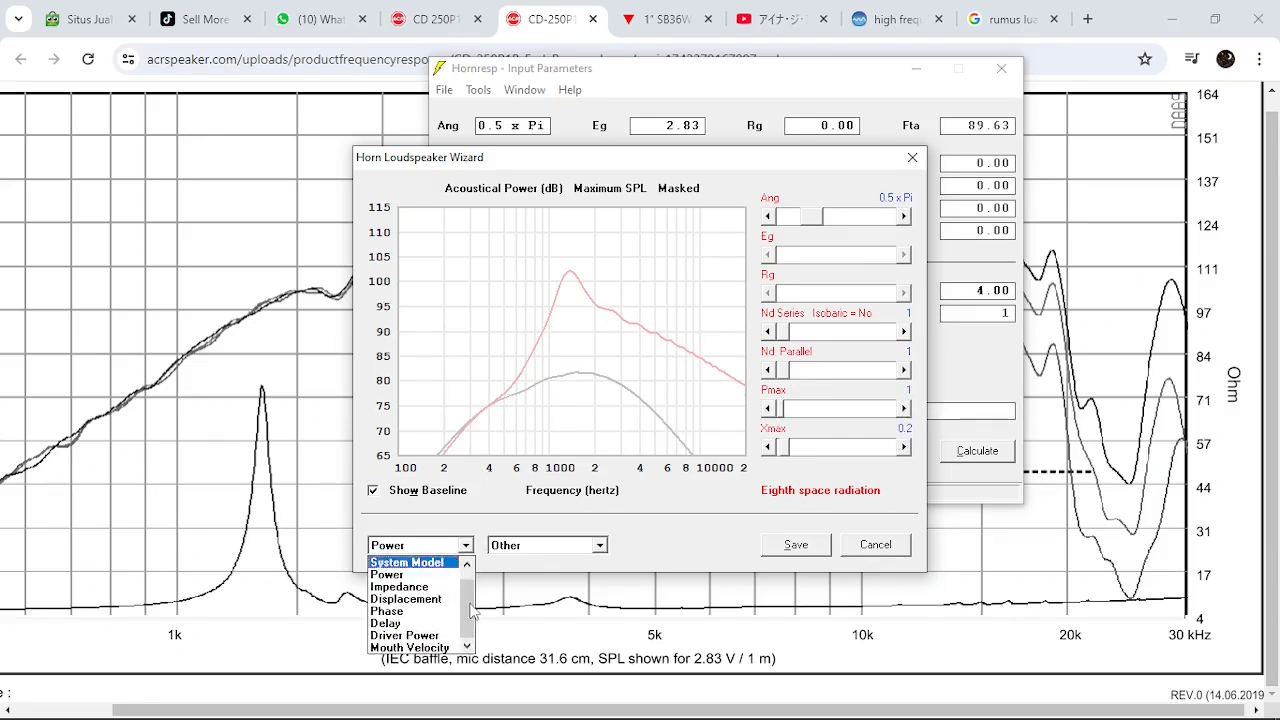
left_click(445, 564)
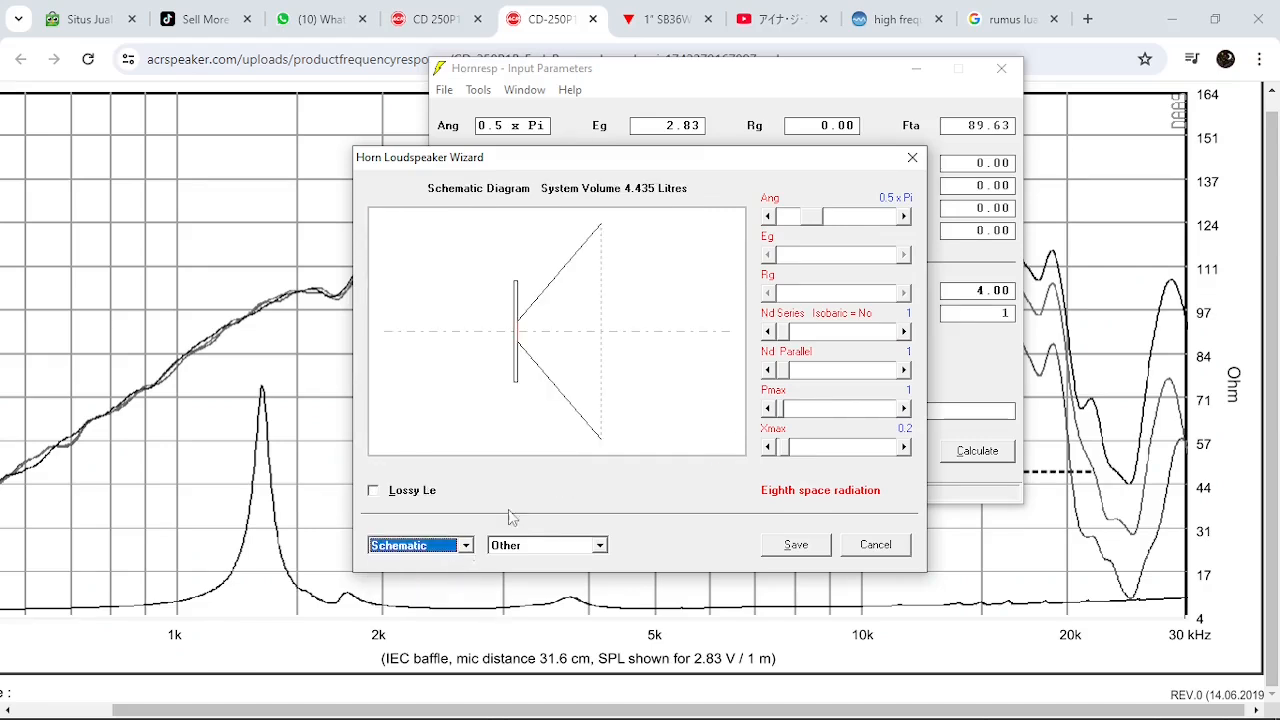
left_click(537, 555)
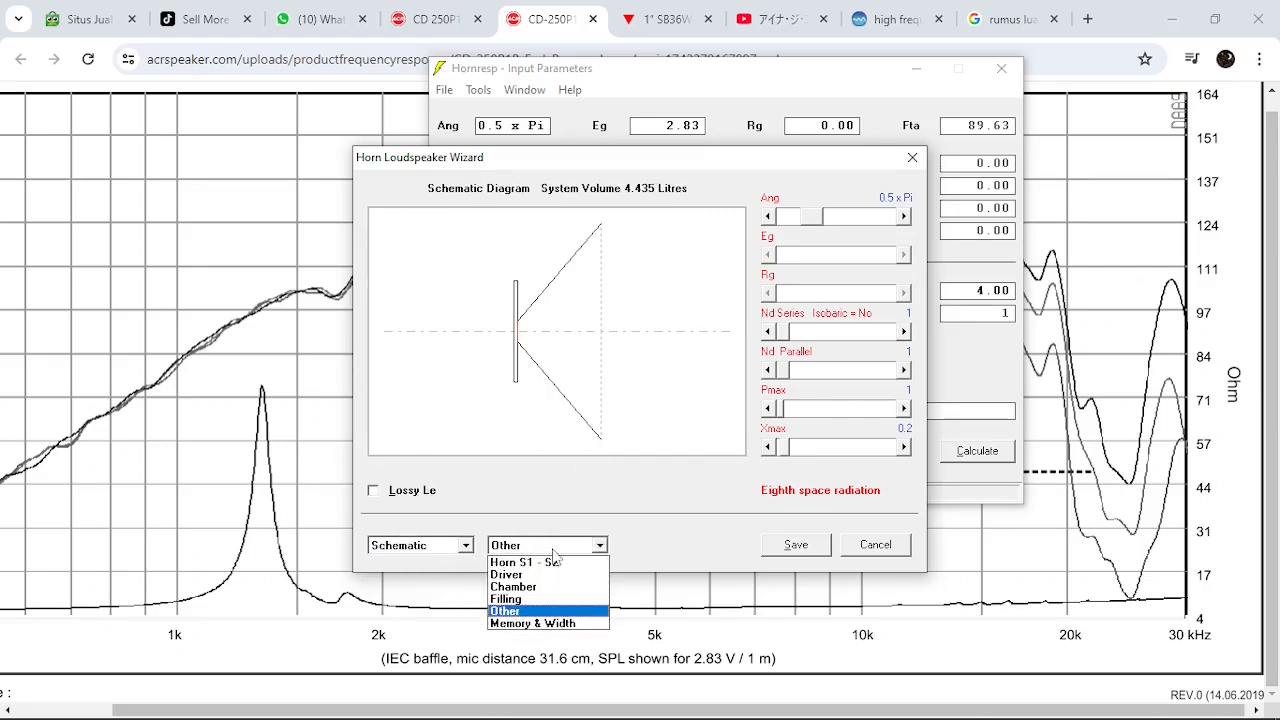
left_click(535, 564)
left_click(443, 552)
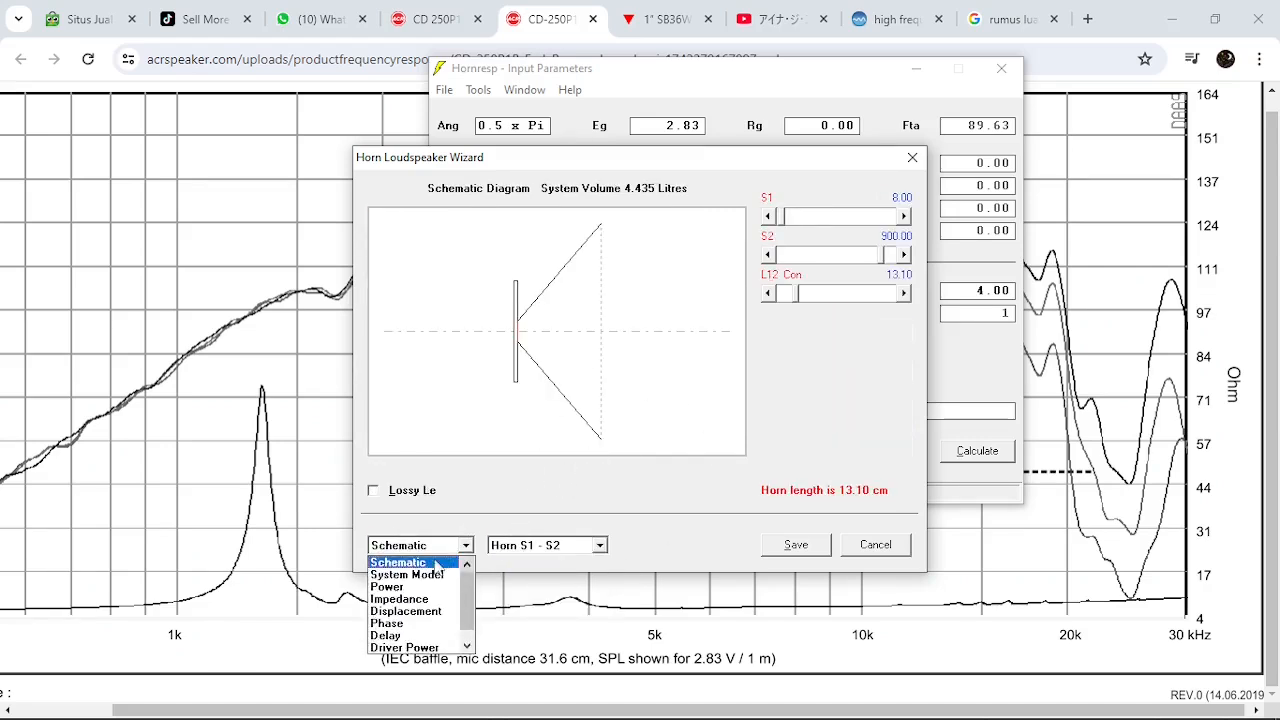
left_click(440, 586)
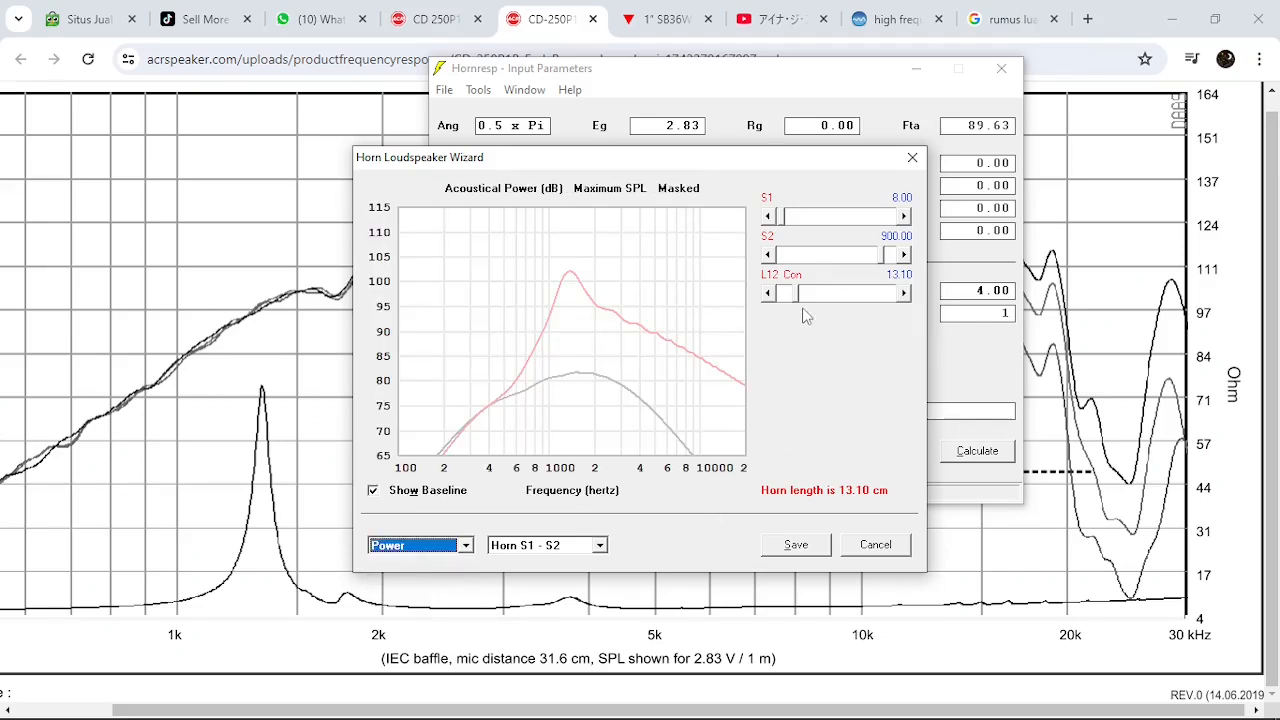
Switch the L12 segment from conical to exponential flare, and set Pmax to 0 and Xmax to 0.1
left_click(796, 277)
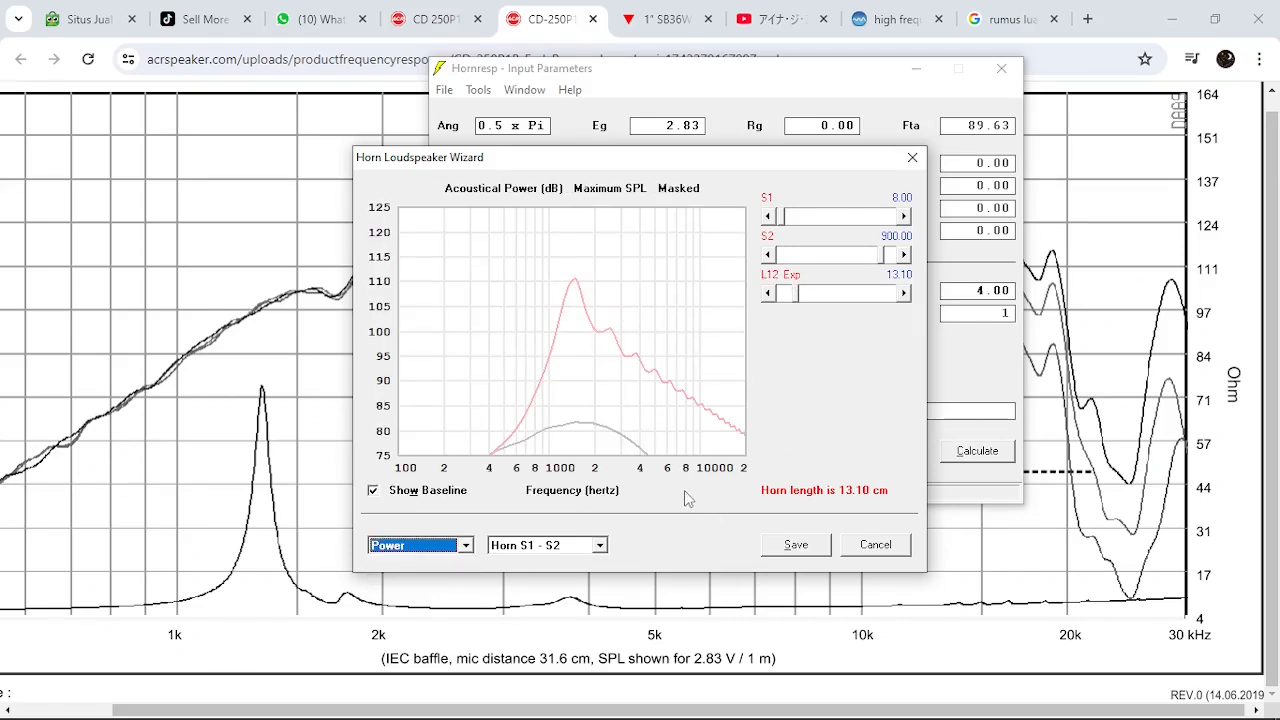
left_click(548, 558)
left_click(572, 603)
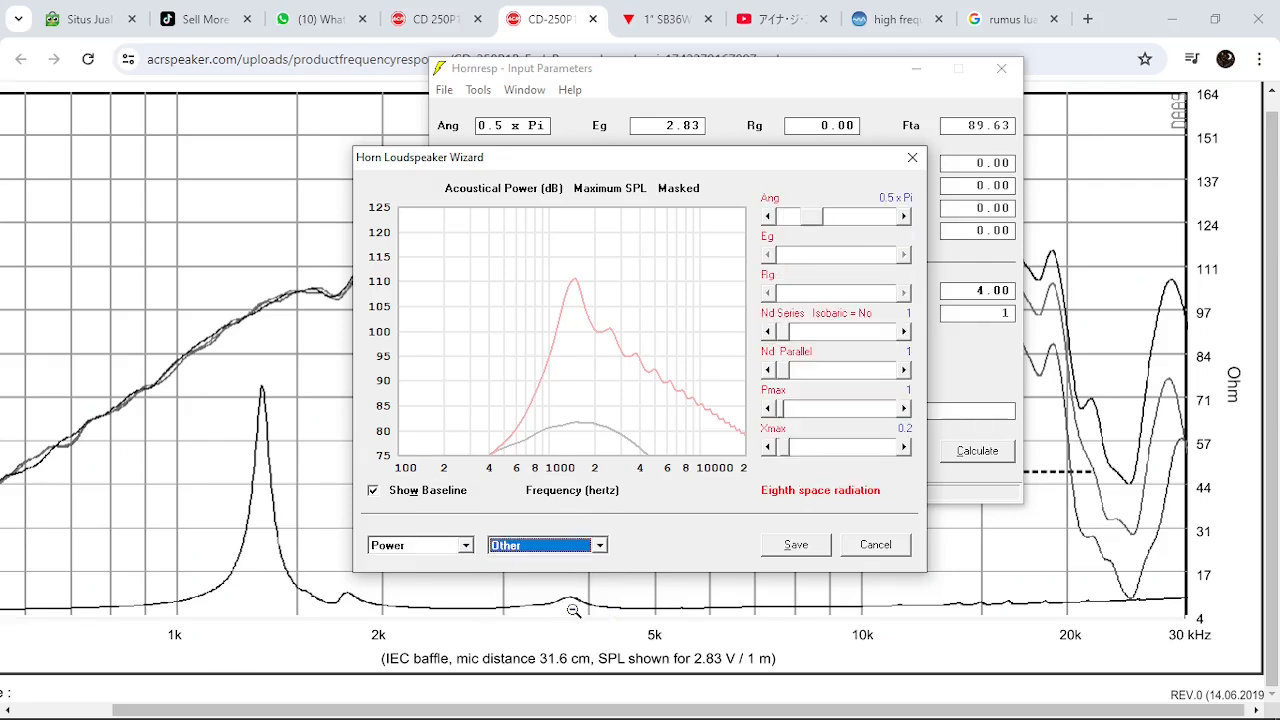
left_click(768, 447)
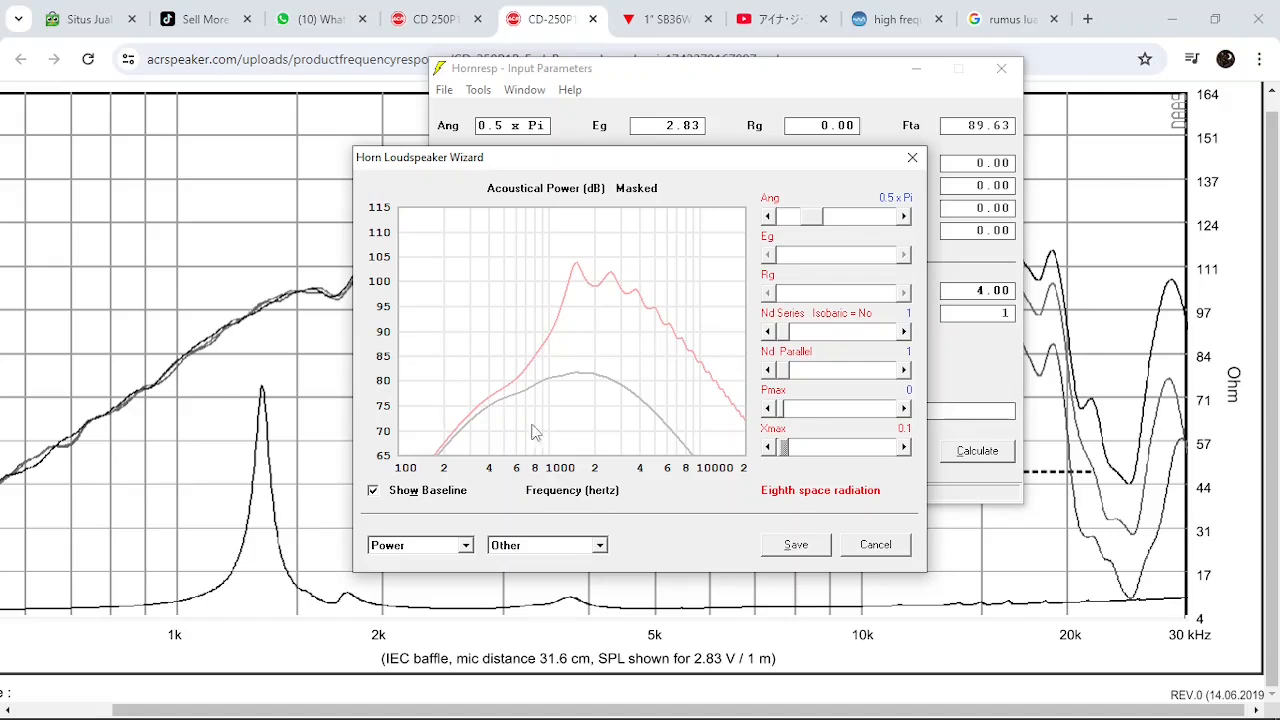
Show the S1–S2 horn parameters again and lengthen the exponential L12 segment gradually to 20.00 cm, comparing the power response
left_click(508, 550)
left_click(558, 575)
left_click(570, 550)
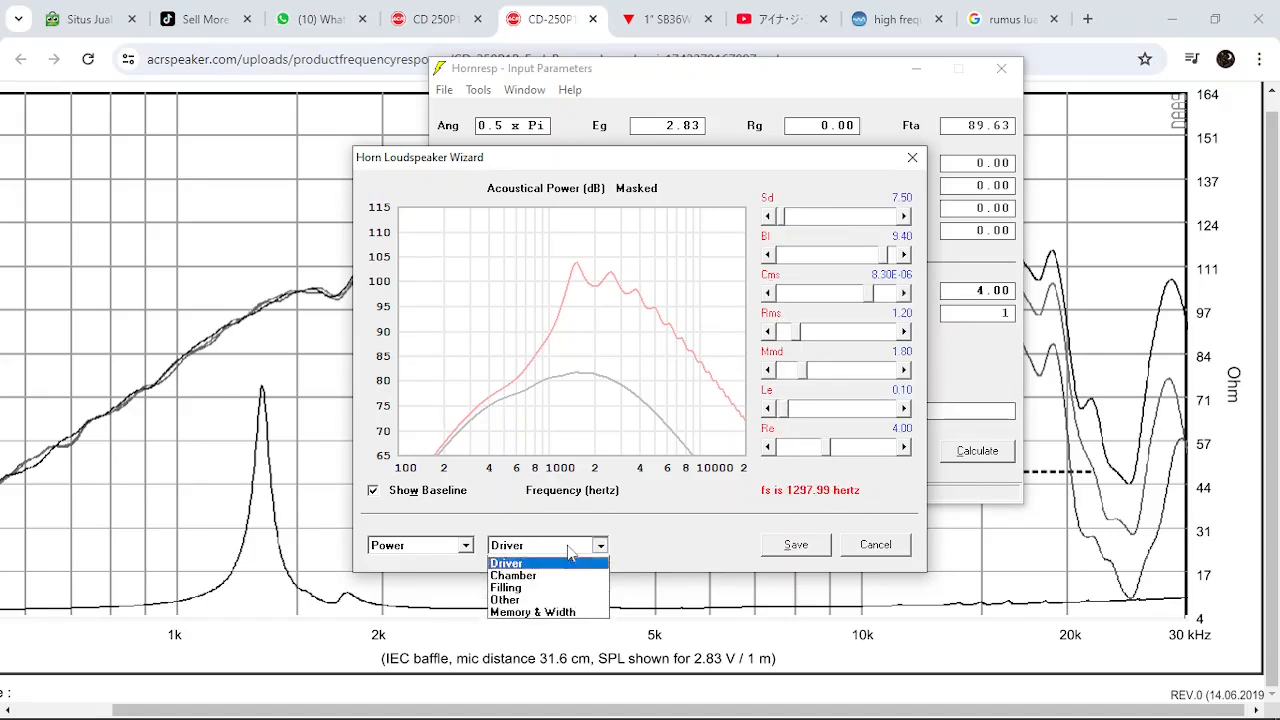
left_click(566, 563)
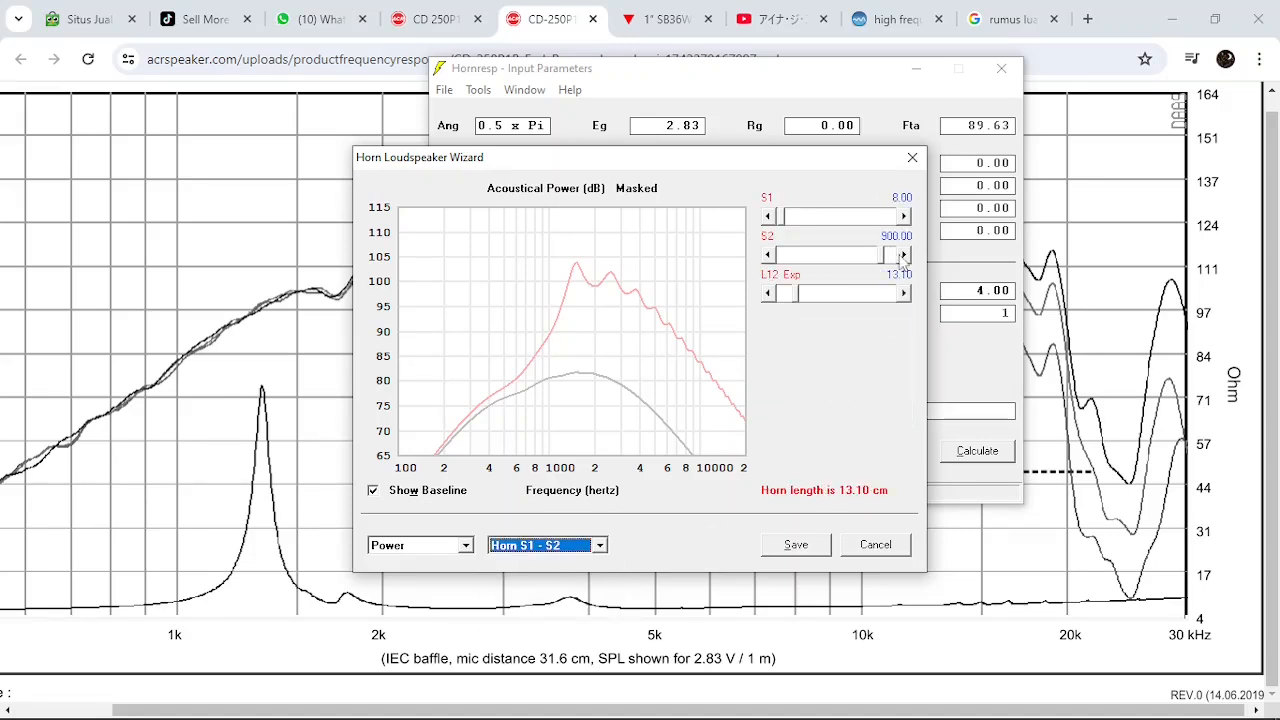
left_click_drag(824, 157, 931, 183)
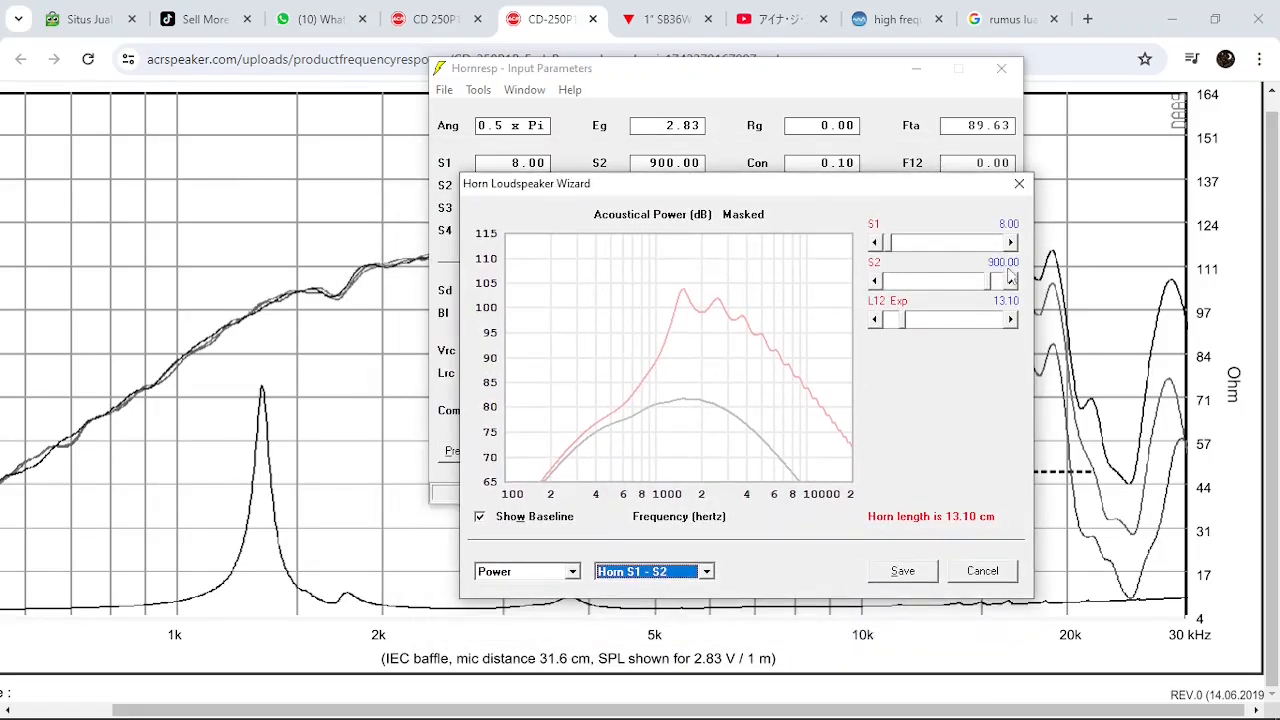
left_click(966, 322)
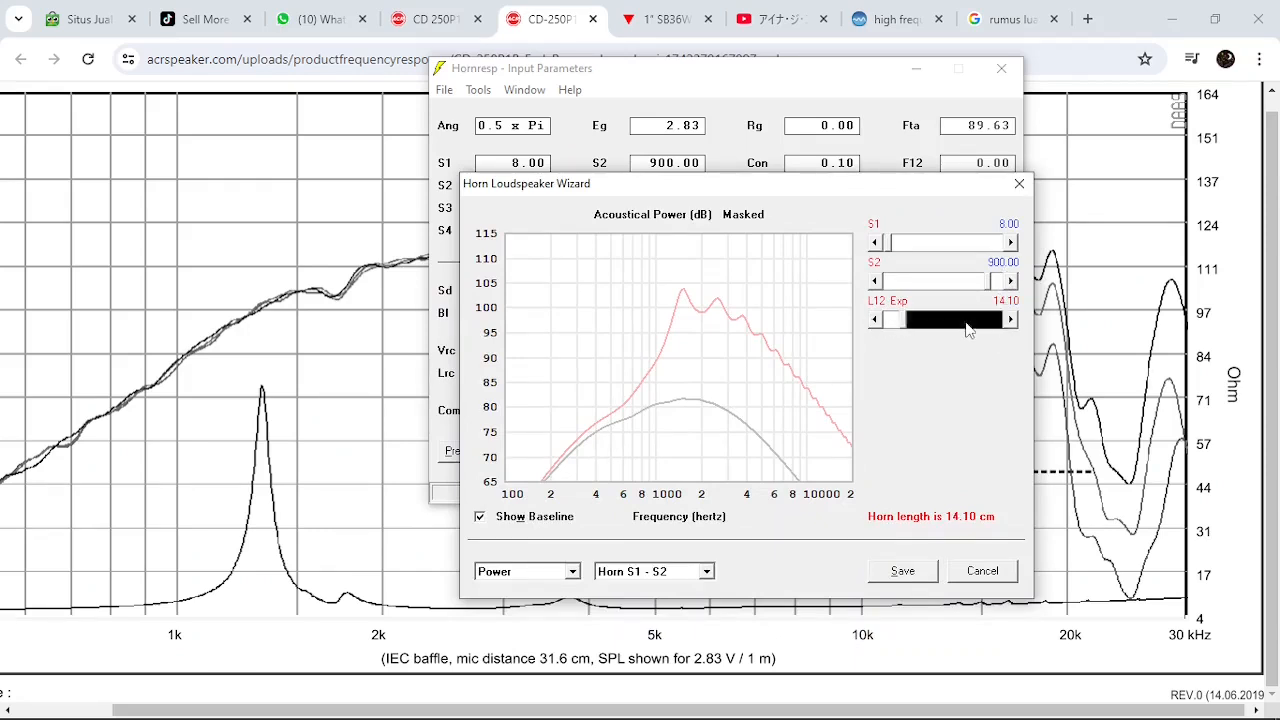
left_click(966, 322)
left_click(966, 322)
left_click(966, 322)
left_click(968, 322)
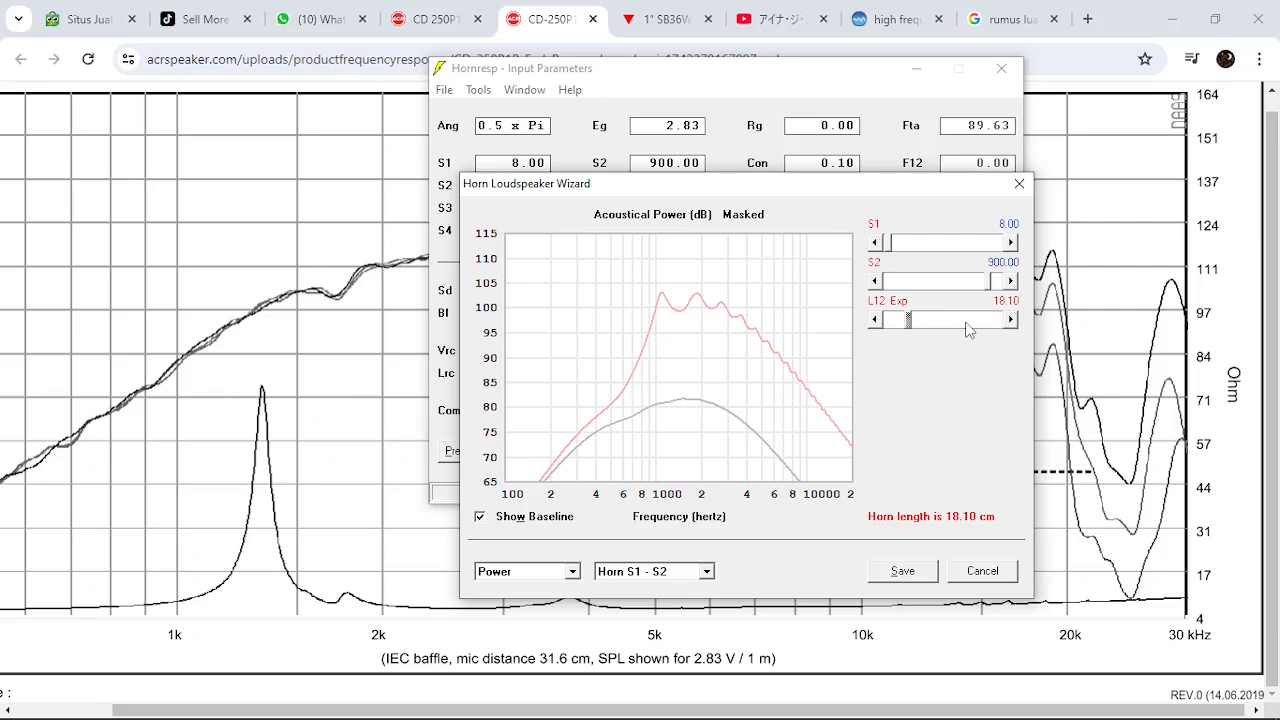
left_click(970, 331)
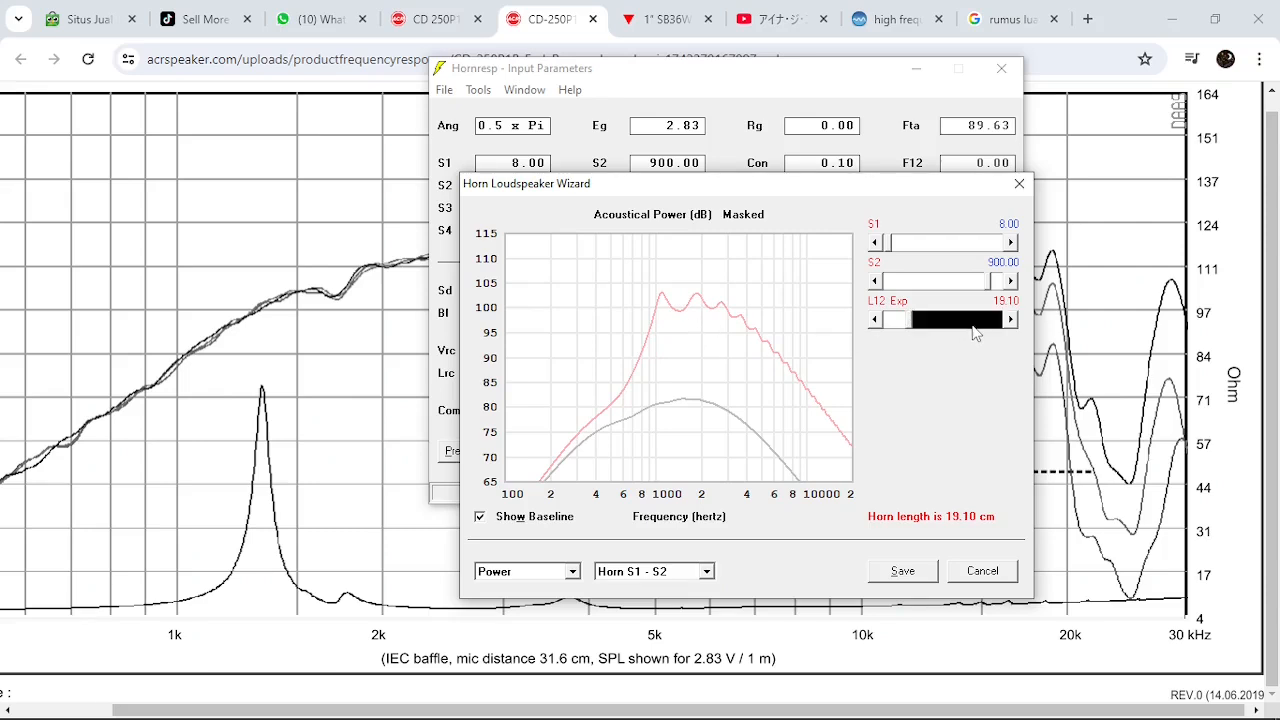
left_click(972, 331)
left_click(876, 320)
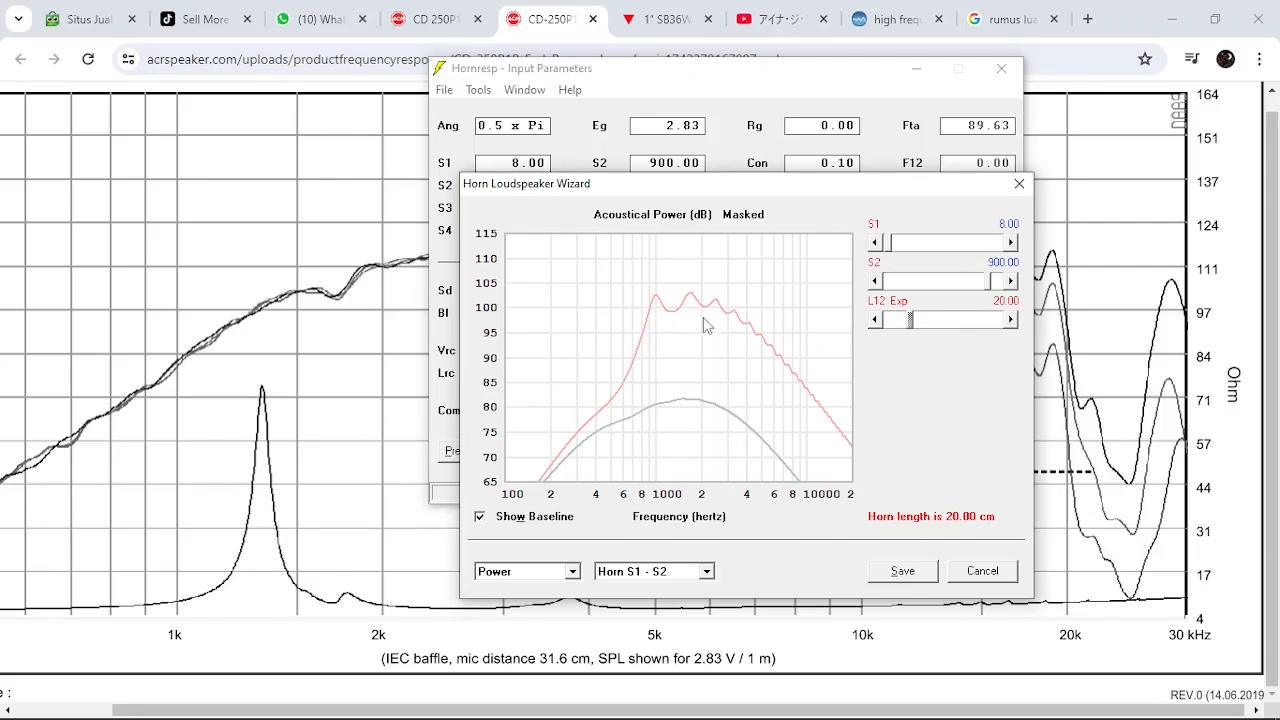
Shorten the exponential L12 segment gradually to 10.00 cm, comparing the power response with the baseline
left_click(889, 320)
left_click(889, 320)
left_click(889, 320)
left_click(889, 320)
left_click(889, 320)
left_click(889, 320)
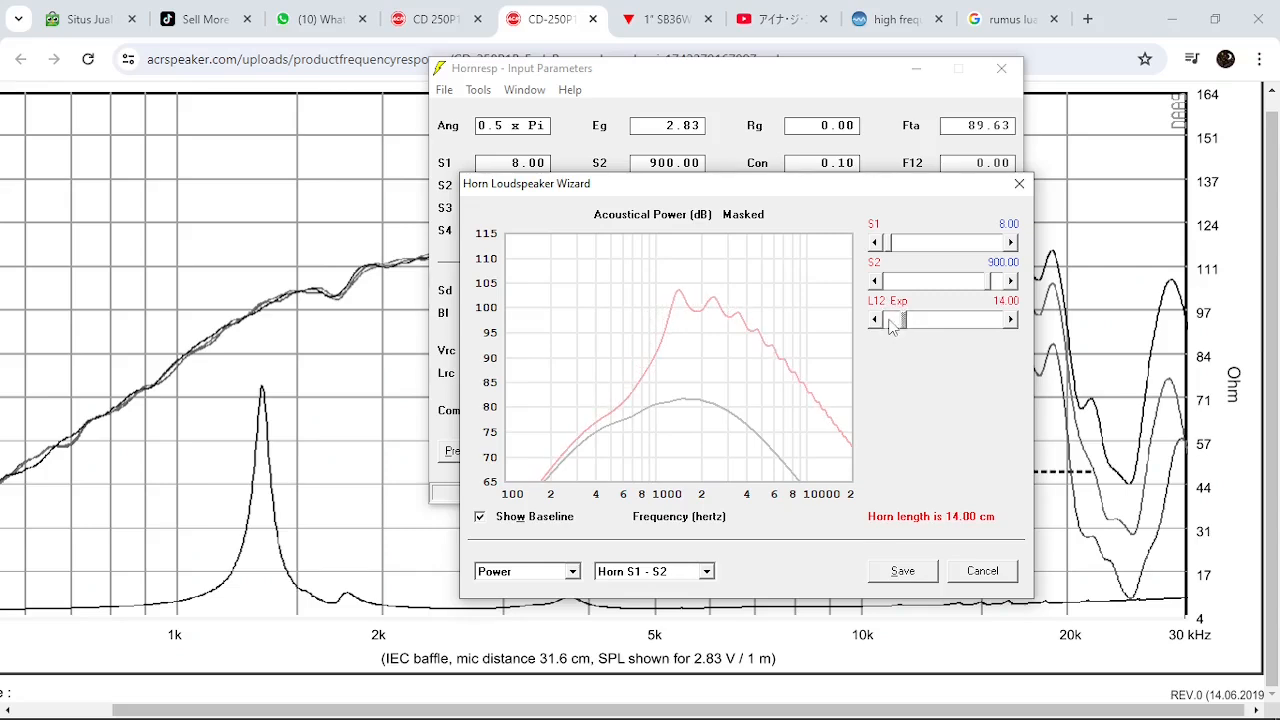
left_click(889, 320)
left_click(889, 320)
left_click(889, 320)
left_click(889, 320)
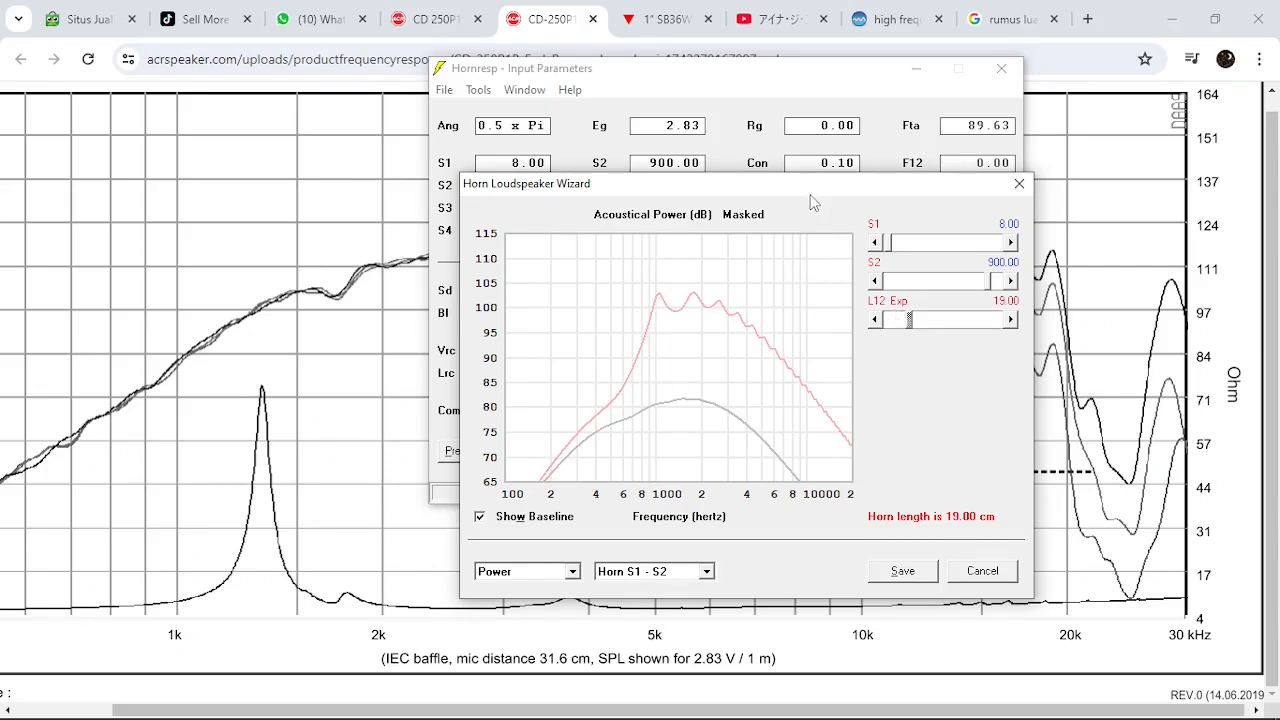
Return to the input parameters and set the exponential horn length to 20.00 cm
left_click_drag(812, 190, 754, 180)
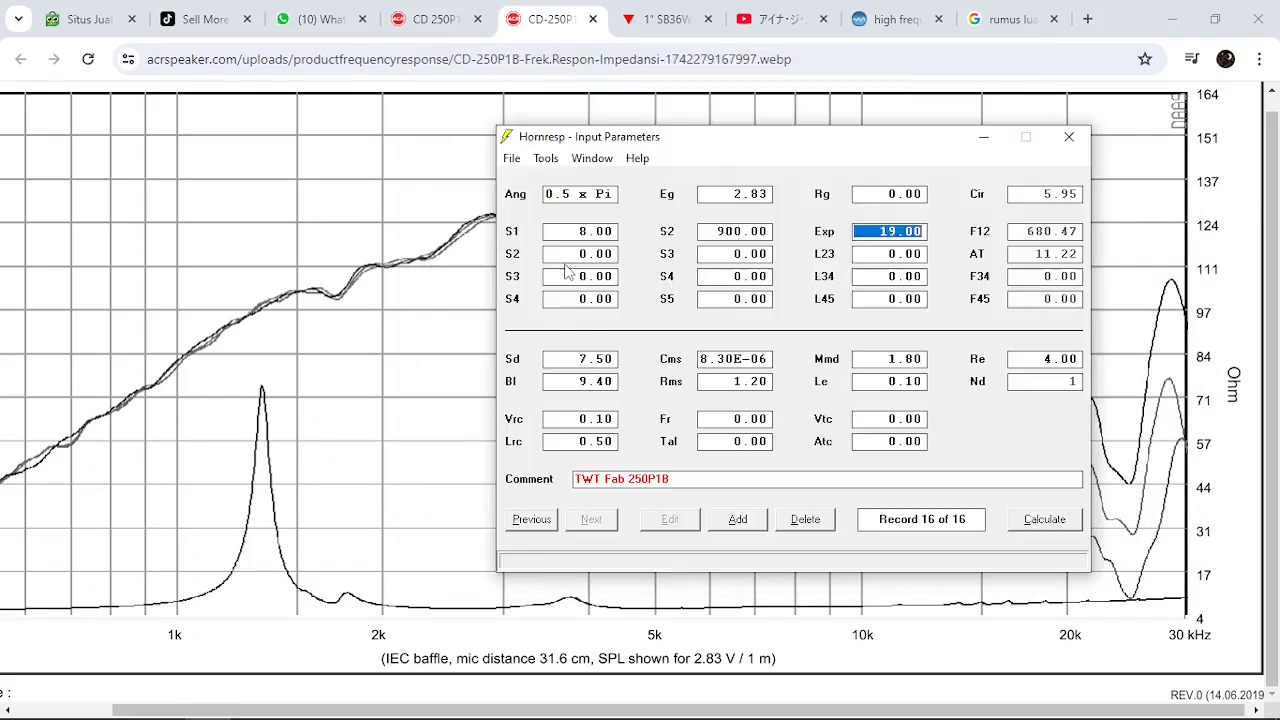
left_click_drag(700, 150, 695, 157)
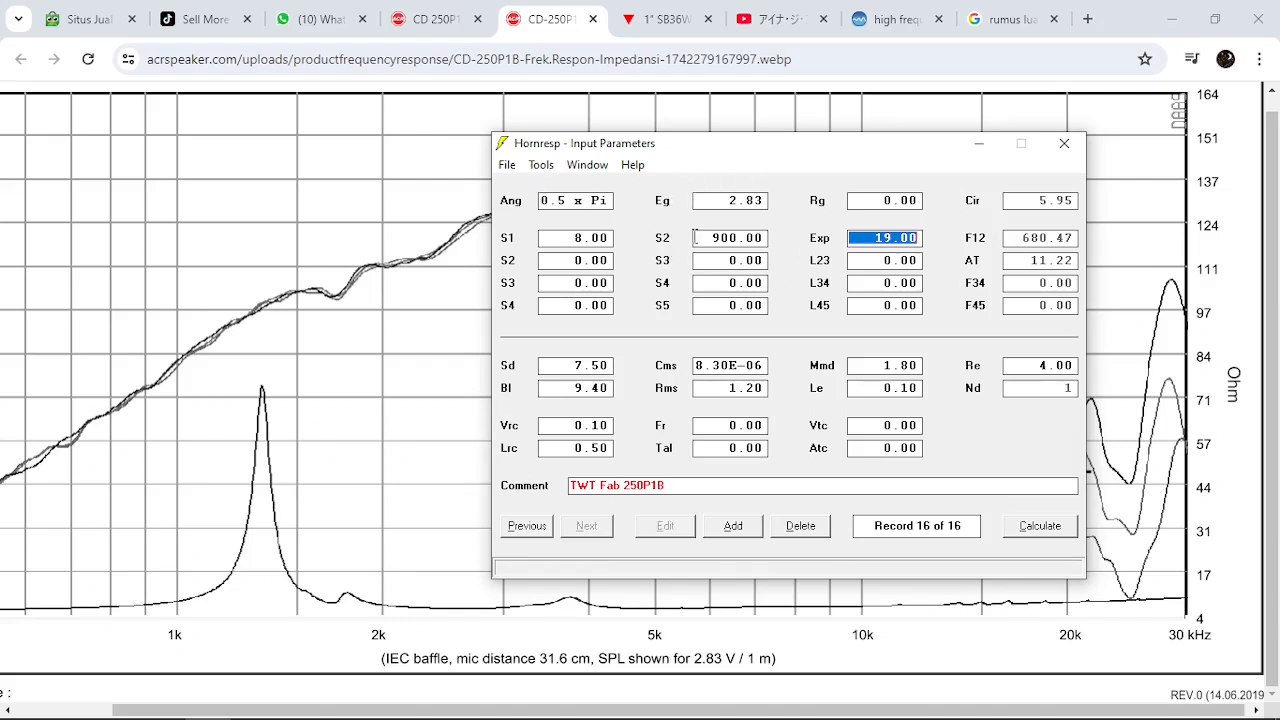
left_click(862, 238)
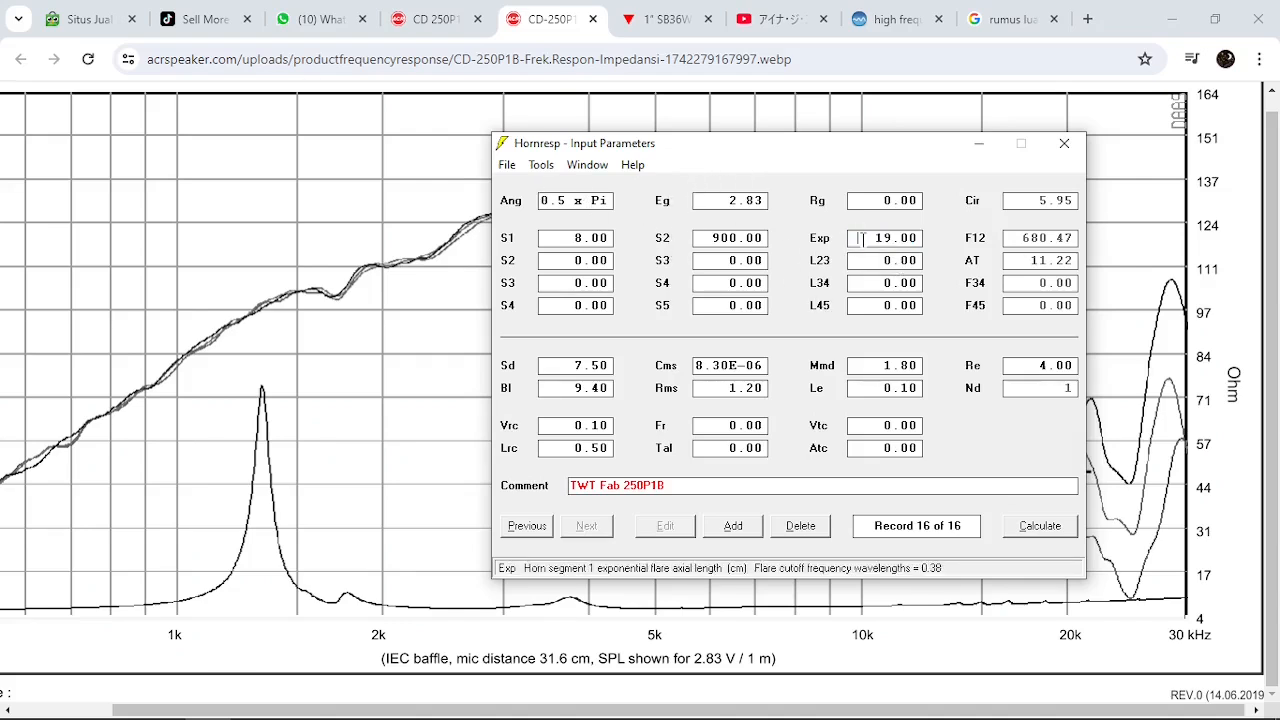
double_click(862, 238)
type("20")
key("Return")
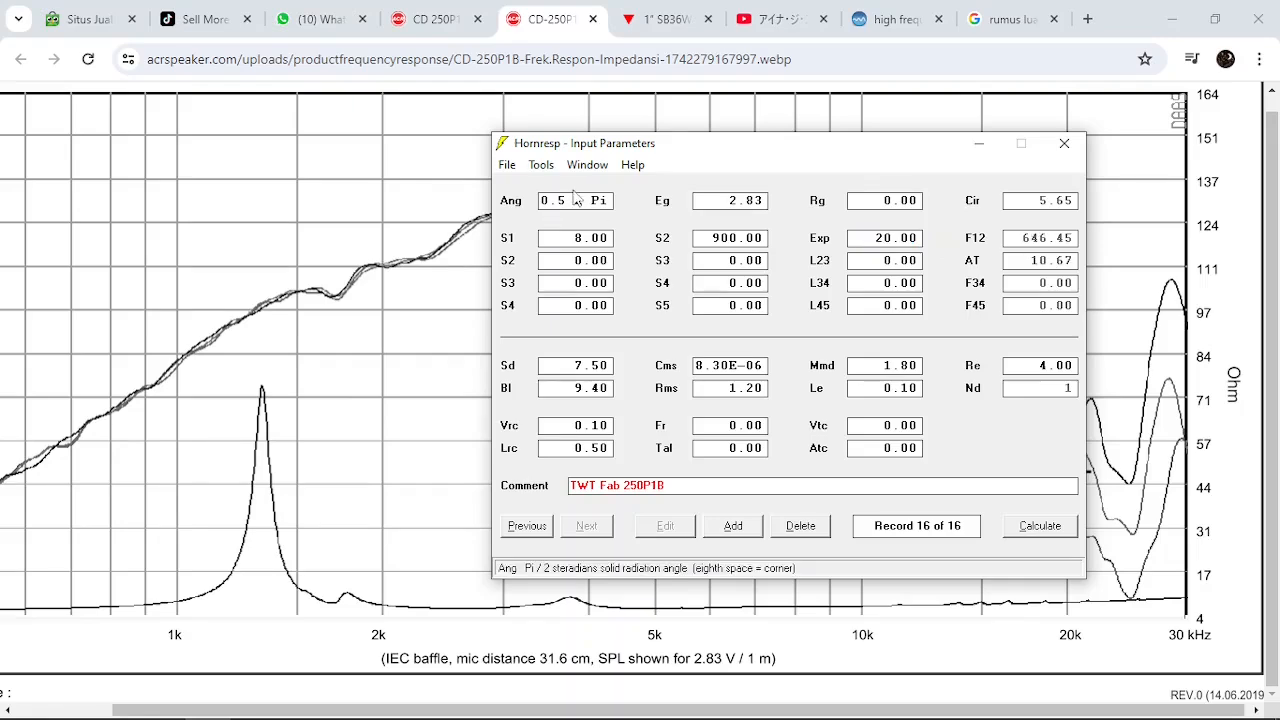
left_click(541, 164)
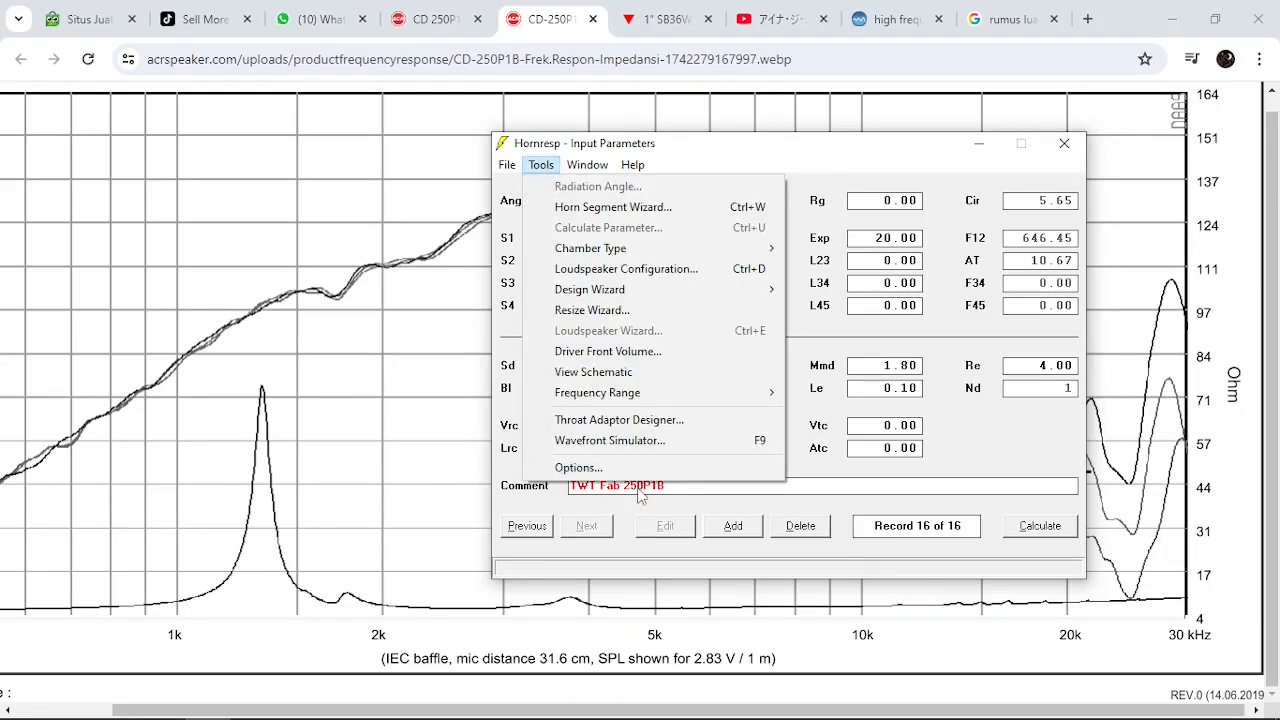
left_click(643, 449)
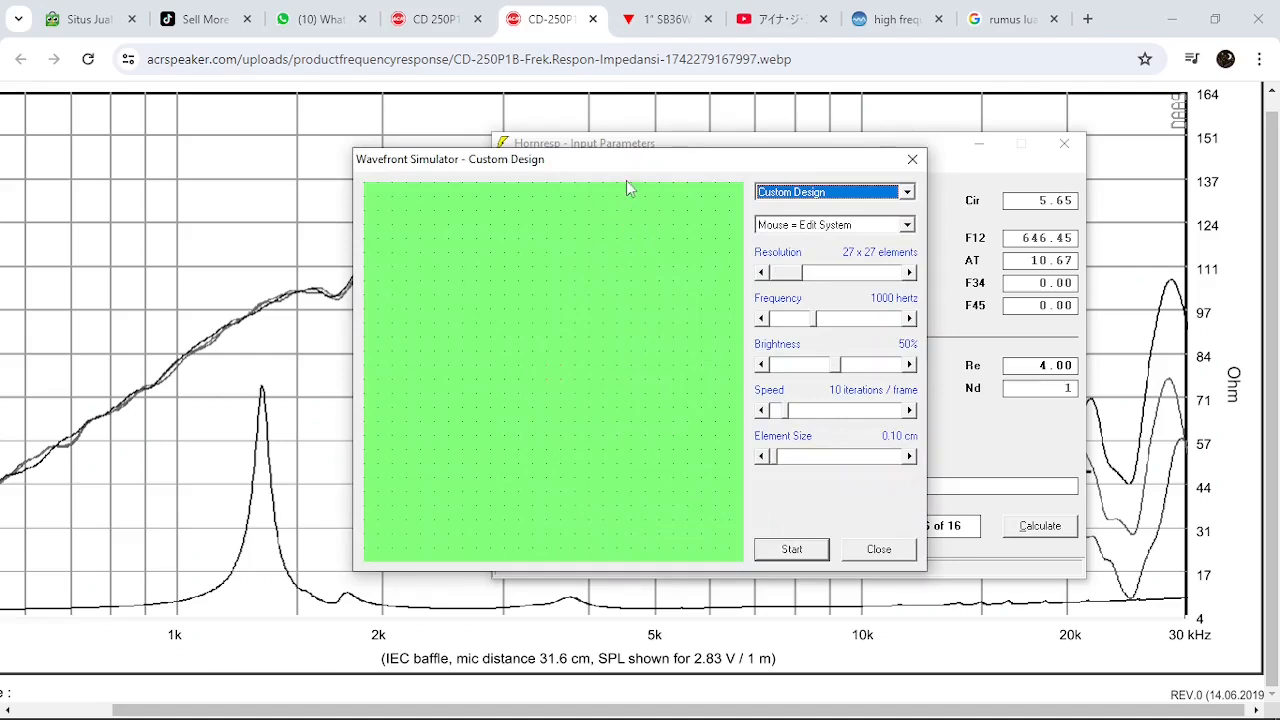
left_click_drag(632, 165, 612, 123)
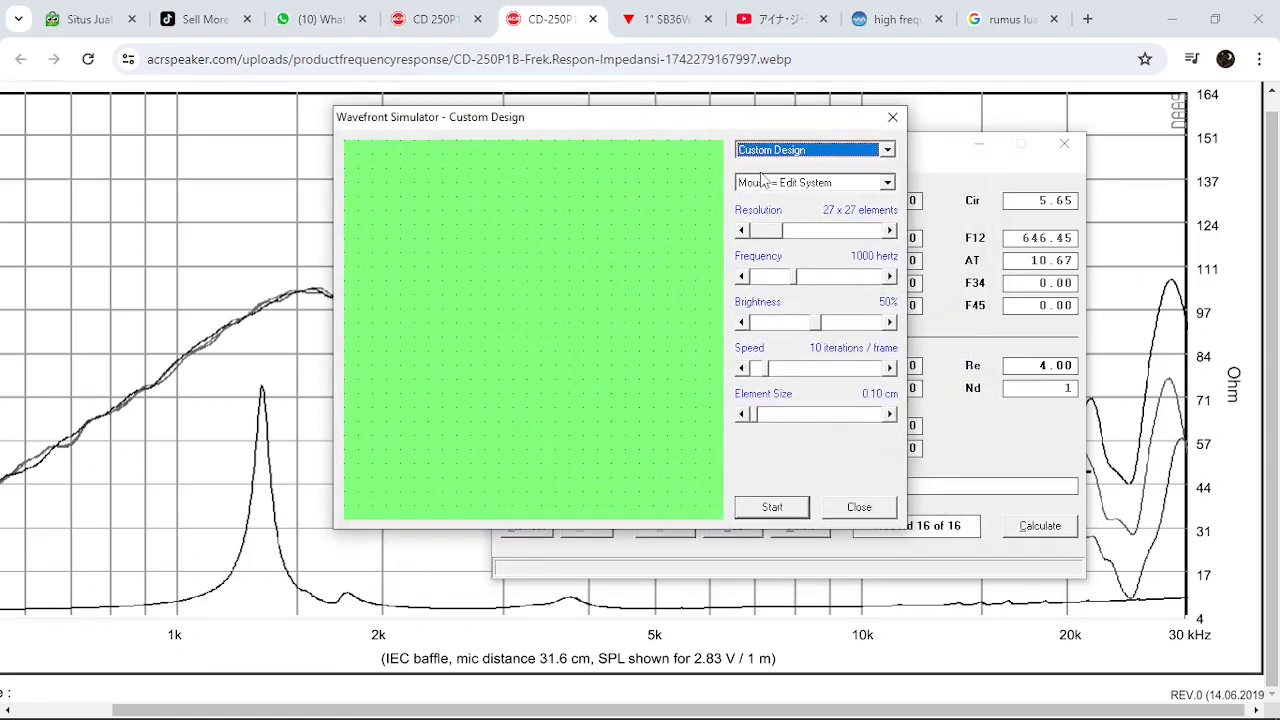
left_click(886, 151)
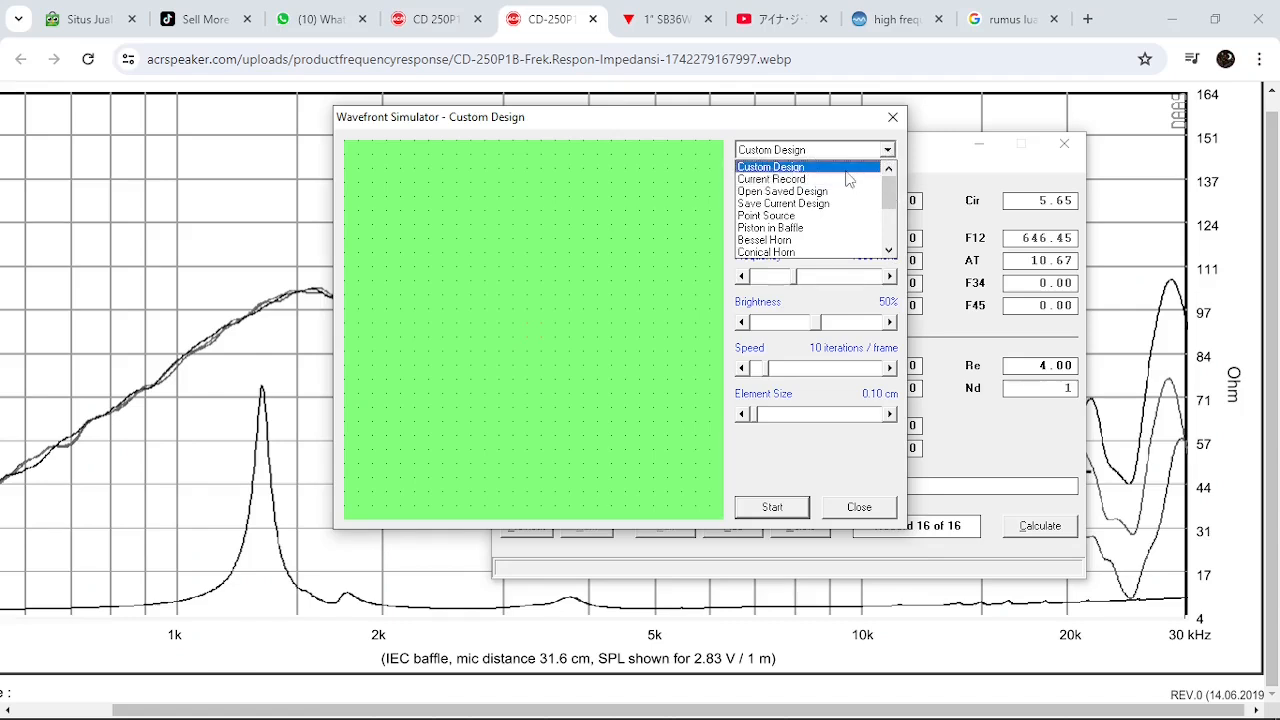
left_click(510, 148)
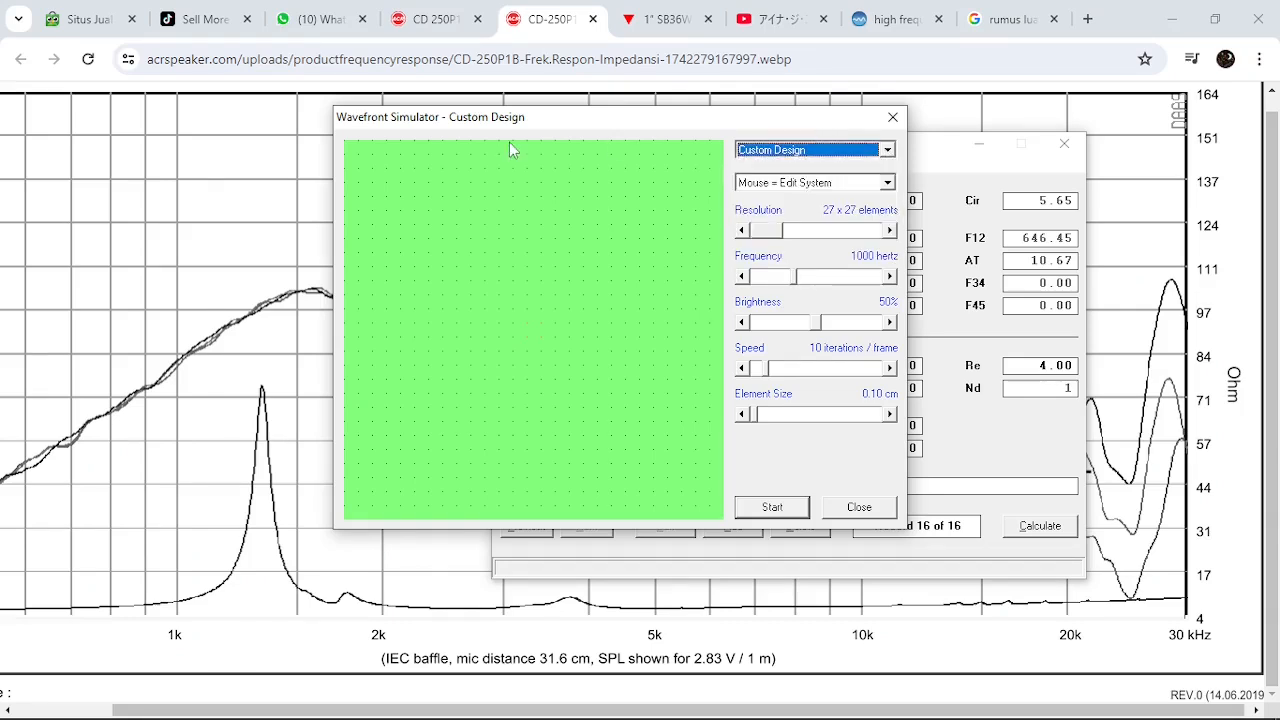
left_click(893, 117)
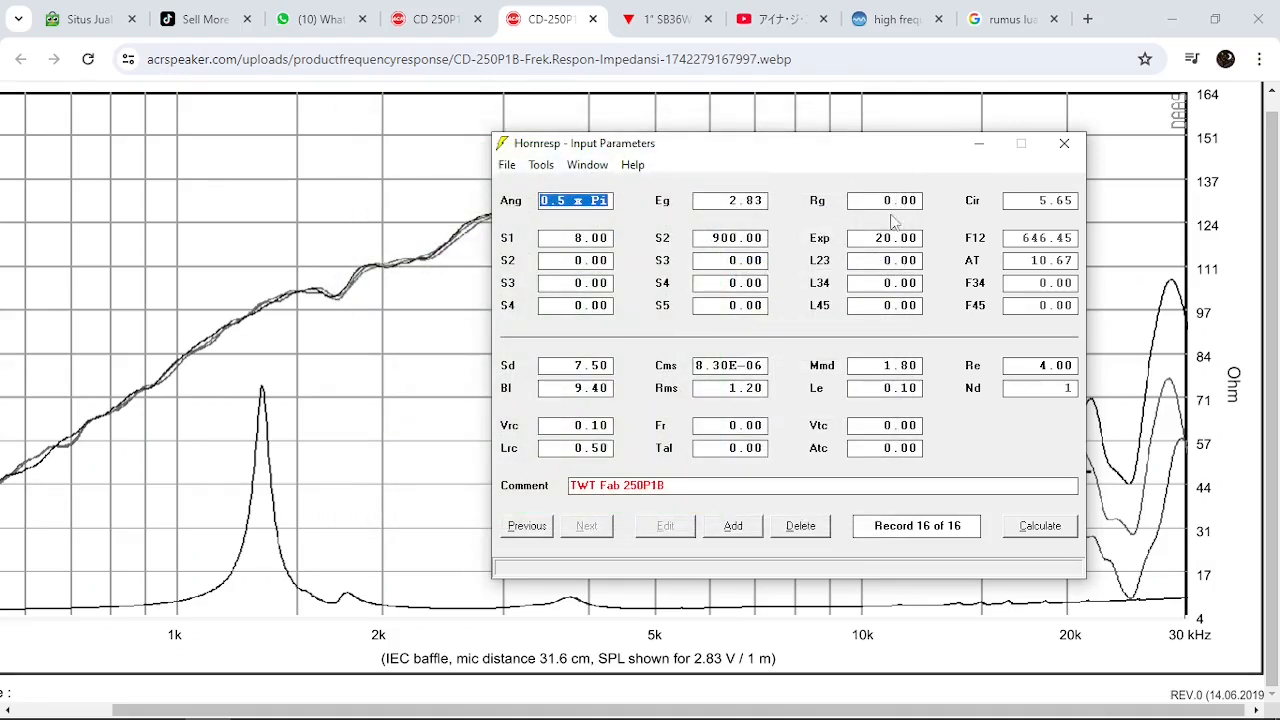
Open the Wavefront Simulator and load the current record's horn profile
left_click(541, 164)
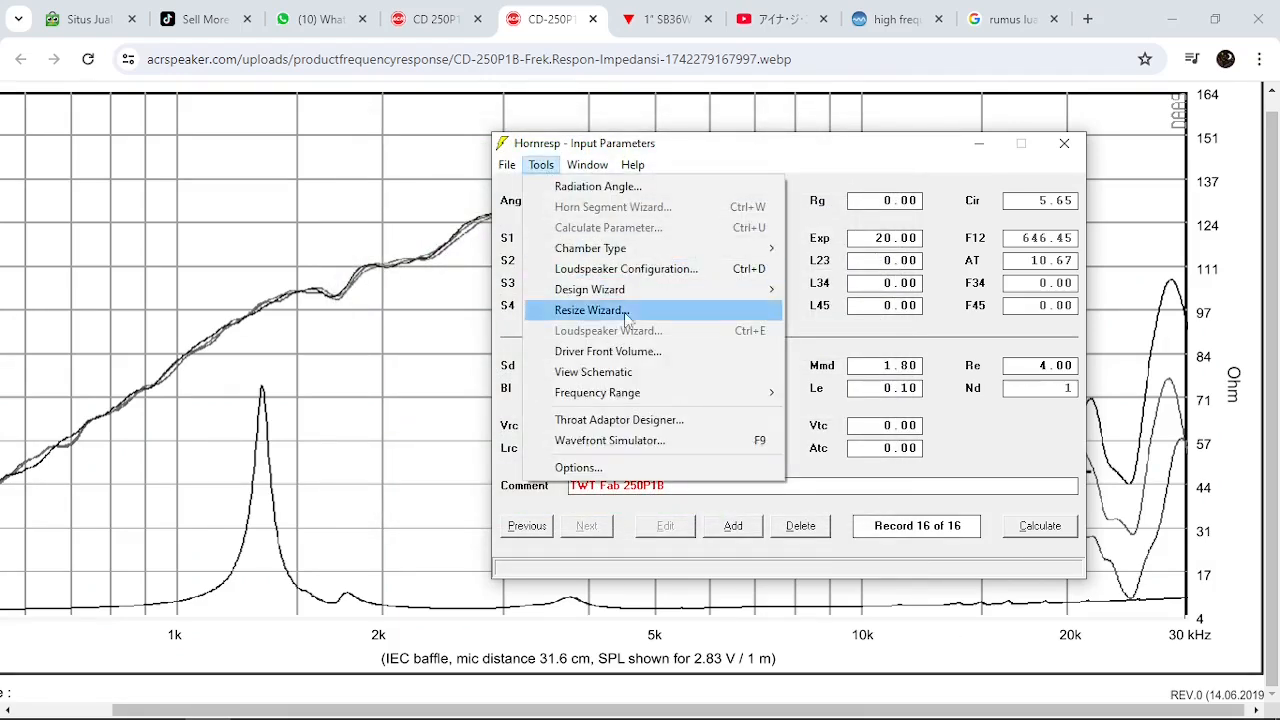
left_click(622, 446)
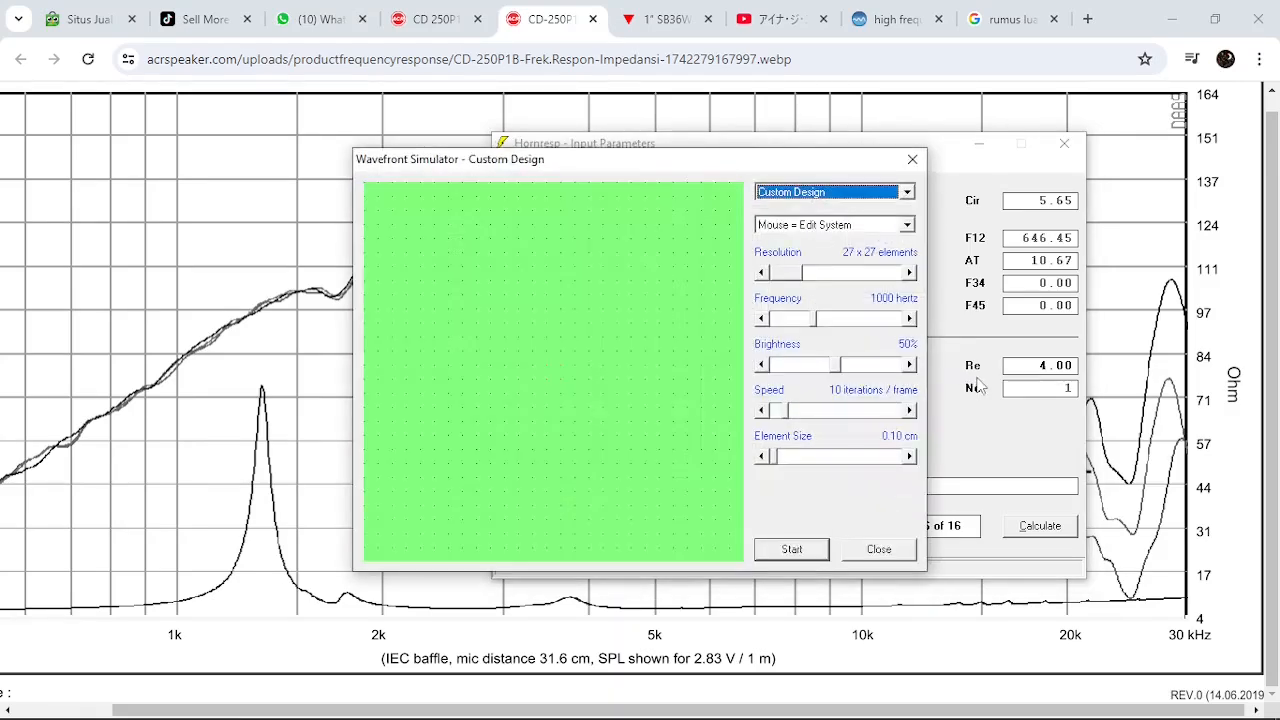
left_click(908, 193)
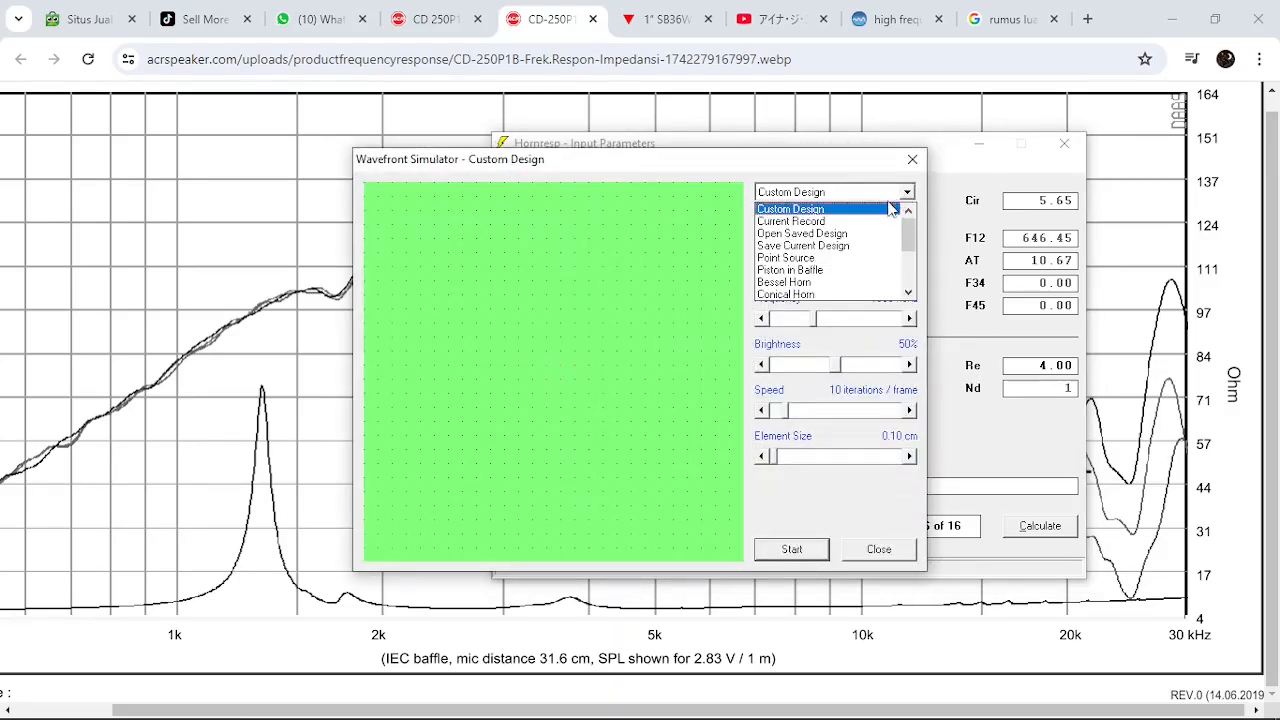
left_click(830, 224)
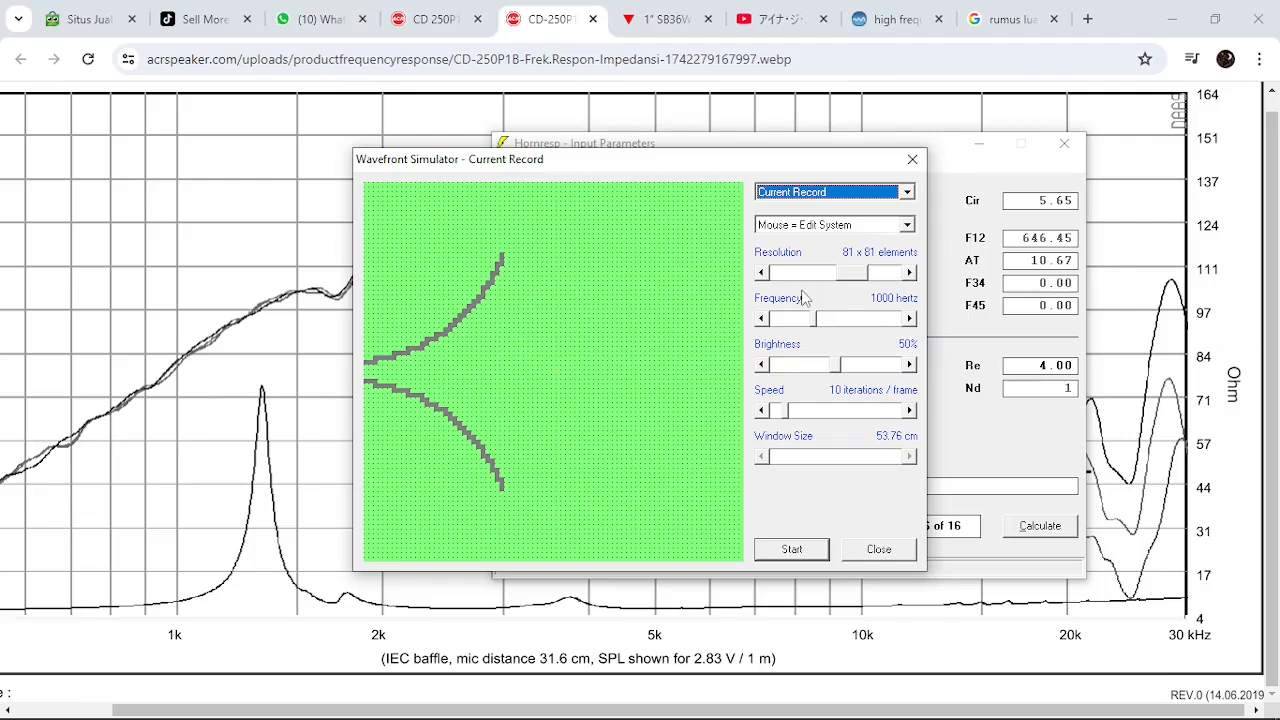
Raise the simulation resolution to 135 x 135 elements
left_click_drag(847, 271, 748, 284)
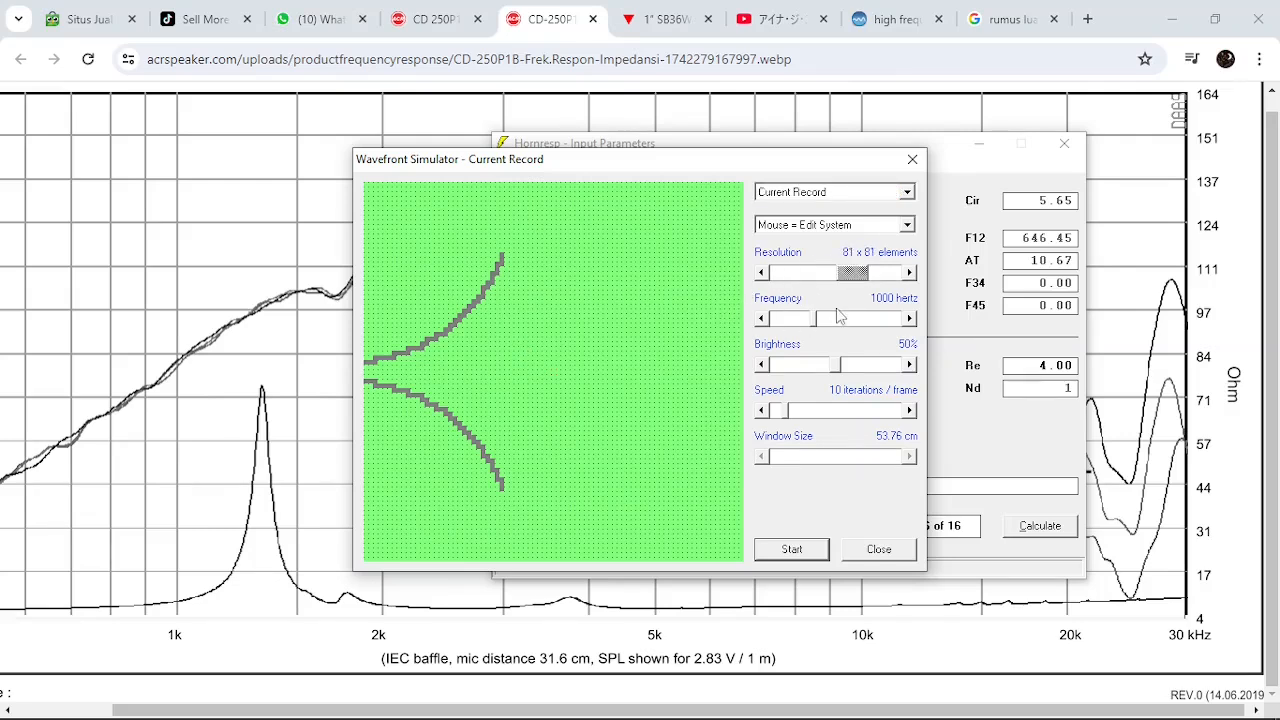
left_click_drag(859, 273, 798, 283)
left_click_drag(855, 276, 895, 270)
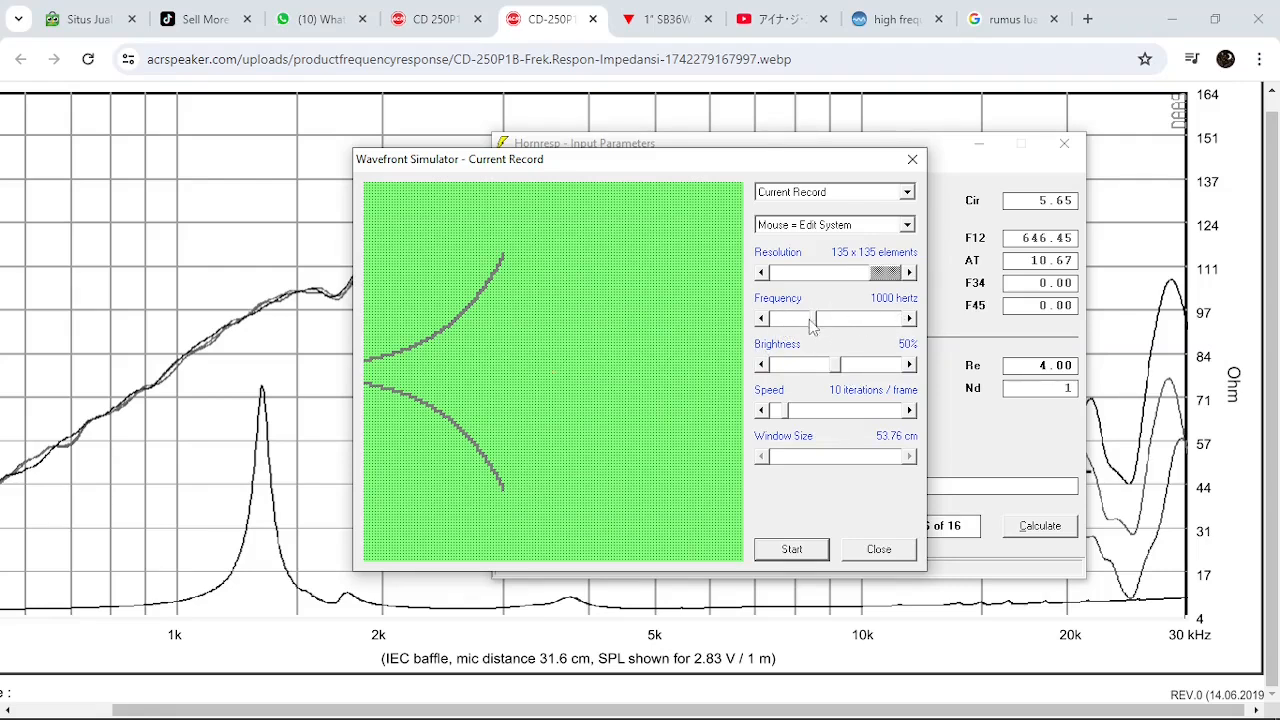
Try a simulation frequency of 20000 Hz, drop the resolution to 81 x 81 elements and reduce the frequency to 9000 Hz
left_click_drag(816, 320, 930, 320)
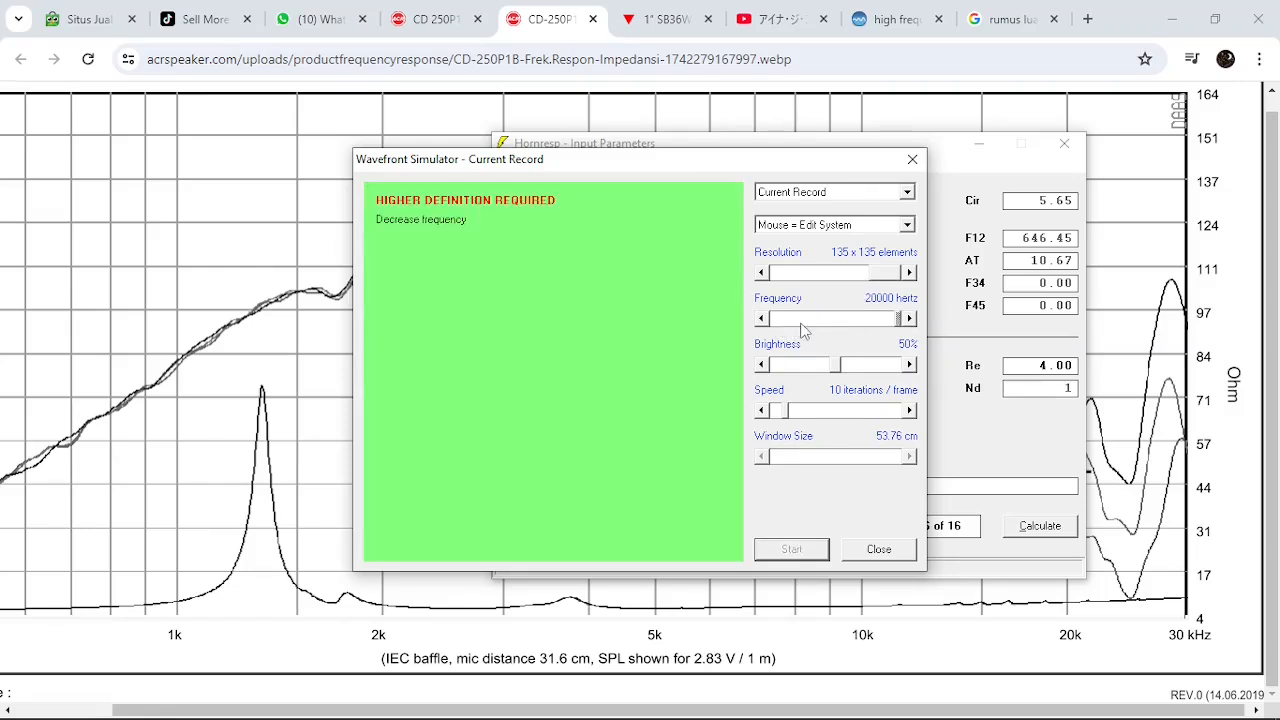
left_click(815, 273)
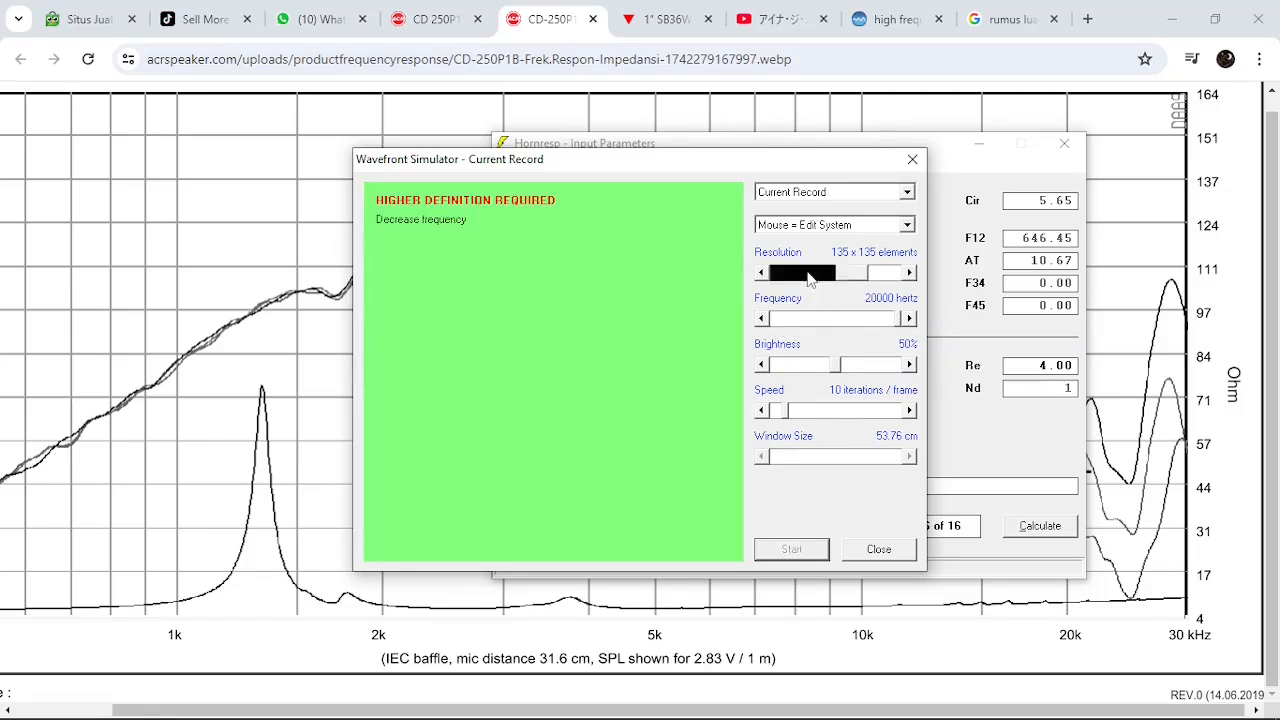
left_click(795, 320)
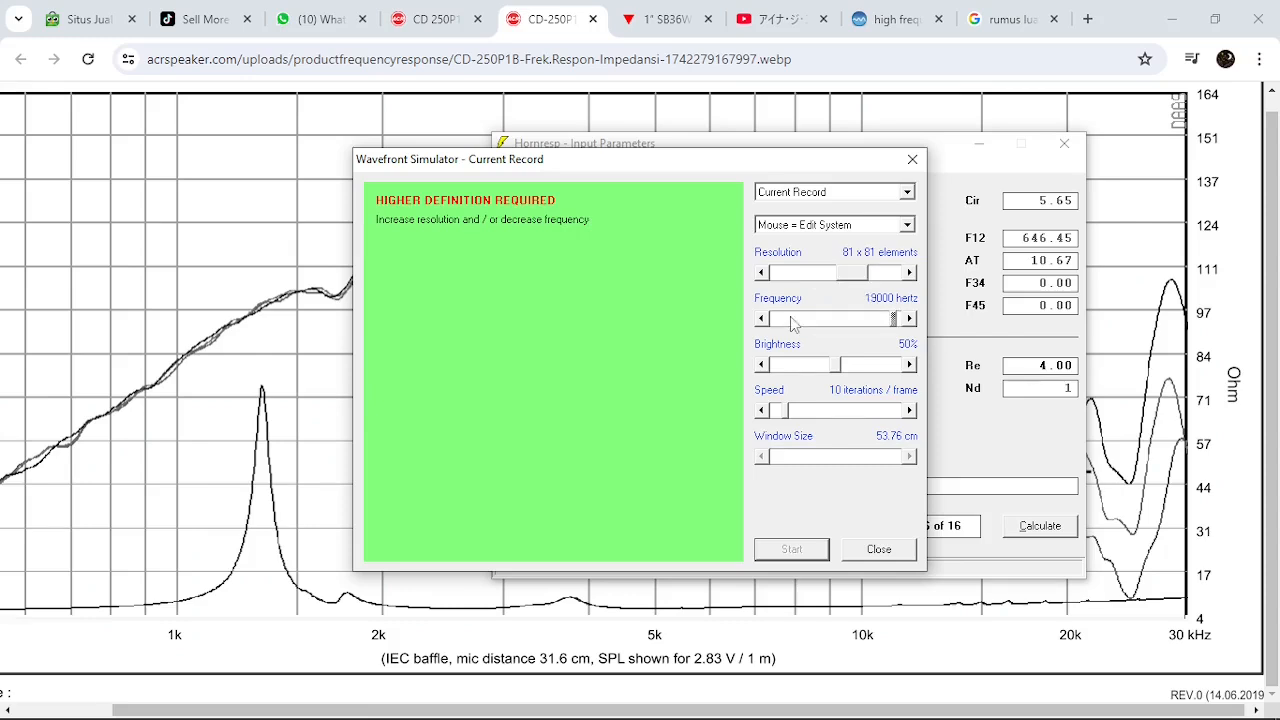
left_click(794, 320)
left_click(793, 321)
left_click(791, 318)
left_click(791, 318)
left_click(791, 318)
left_click(791, 318)
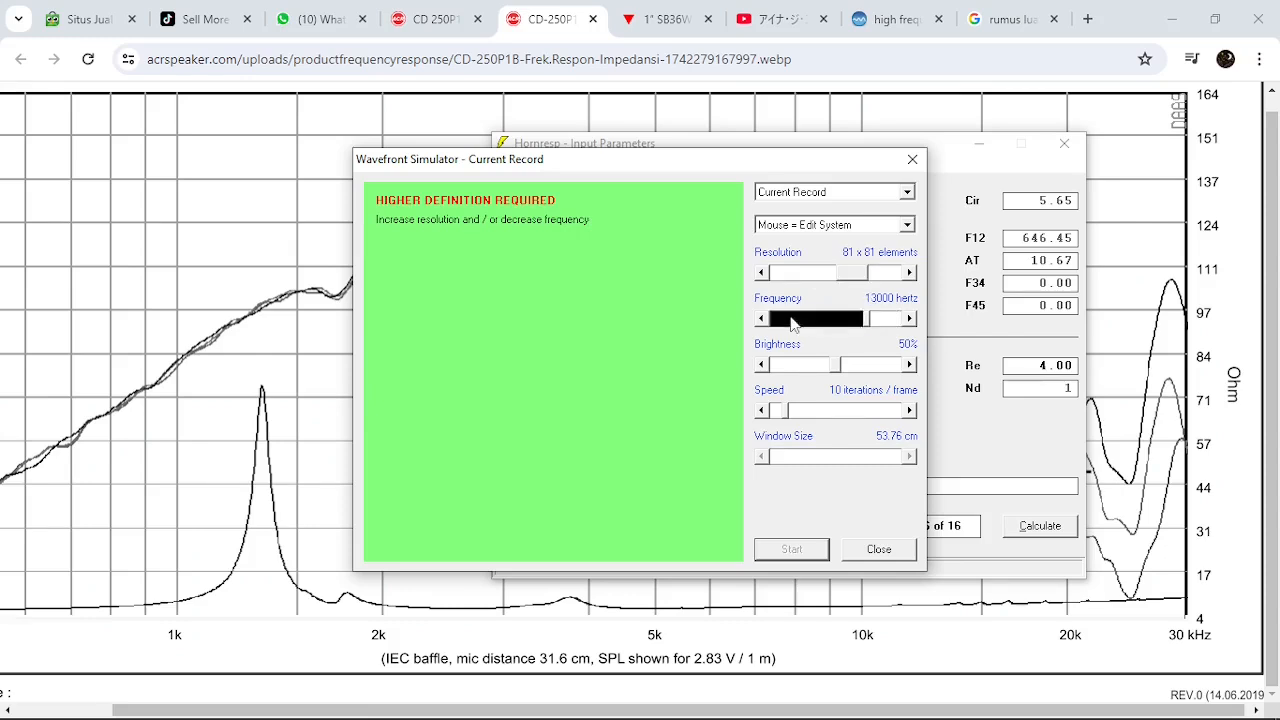
left_click(791, 318)
left_click(791, 318)
left_click(791, 318)
left_click(791, 318)
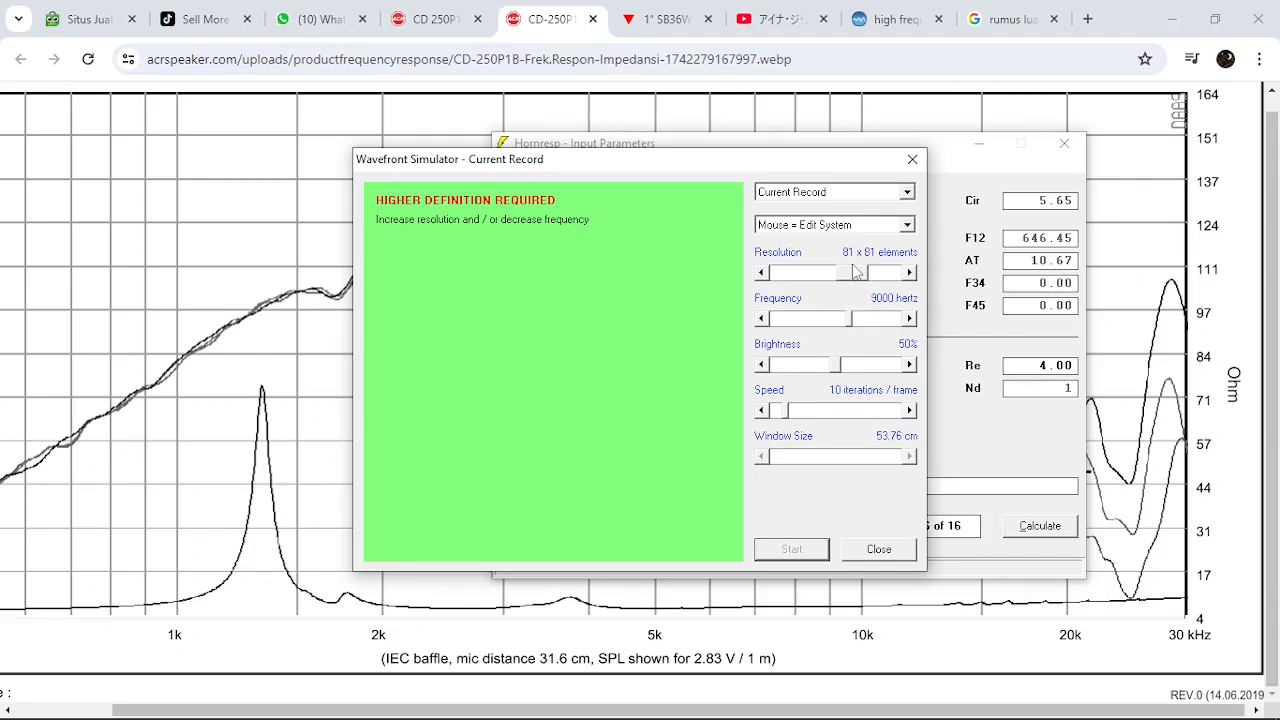
Set the resolution to 135 x 135 elements and the frequency to 12000 Hz, and start the wavefront simulation
left_click_drag(852, 283, 904, 285)
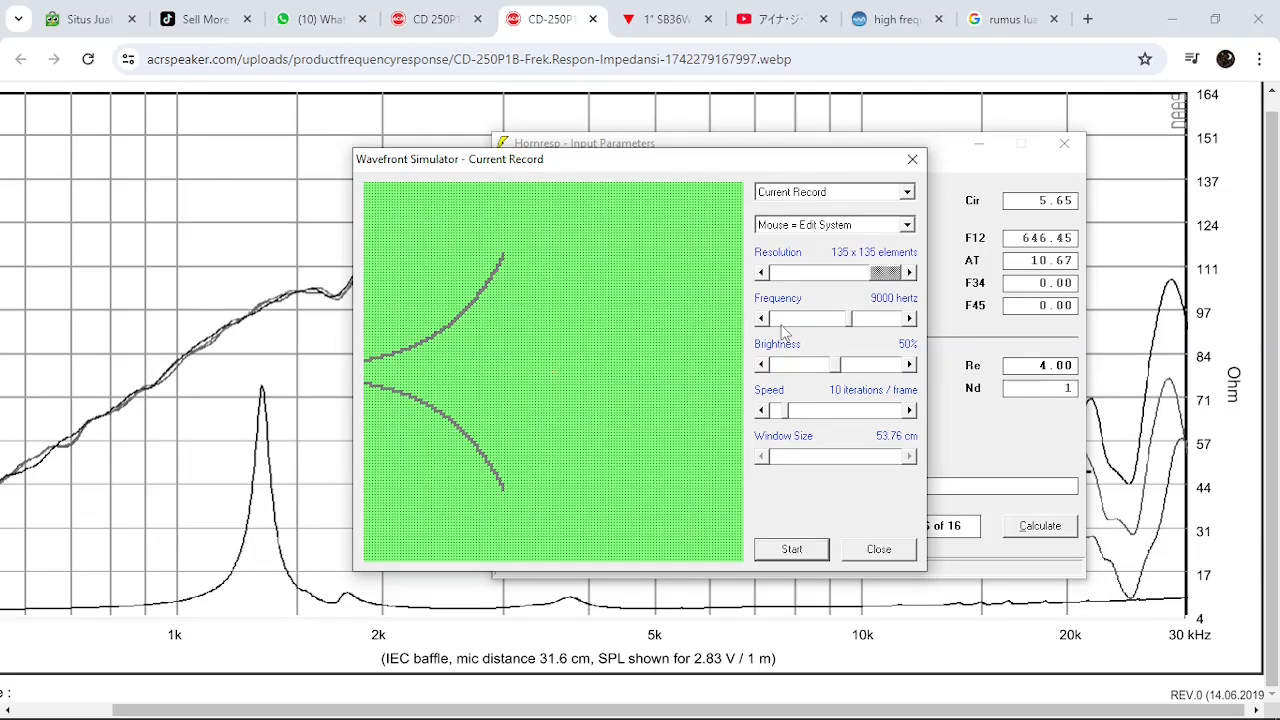
left_click(891, 320)
left_click(891, 320)
left_click(891, 320)
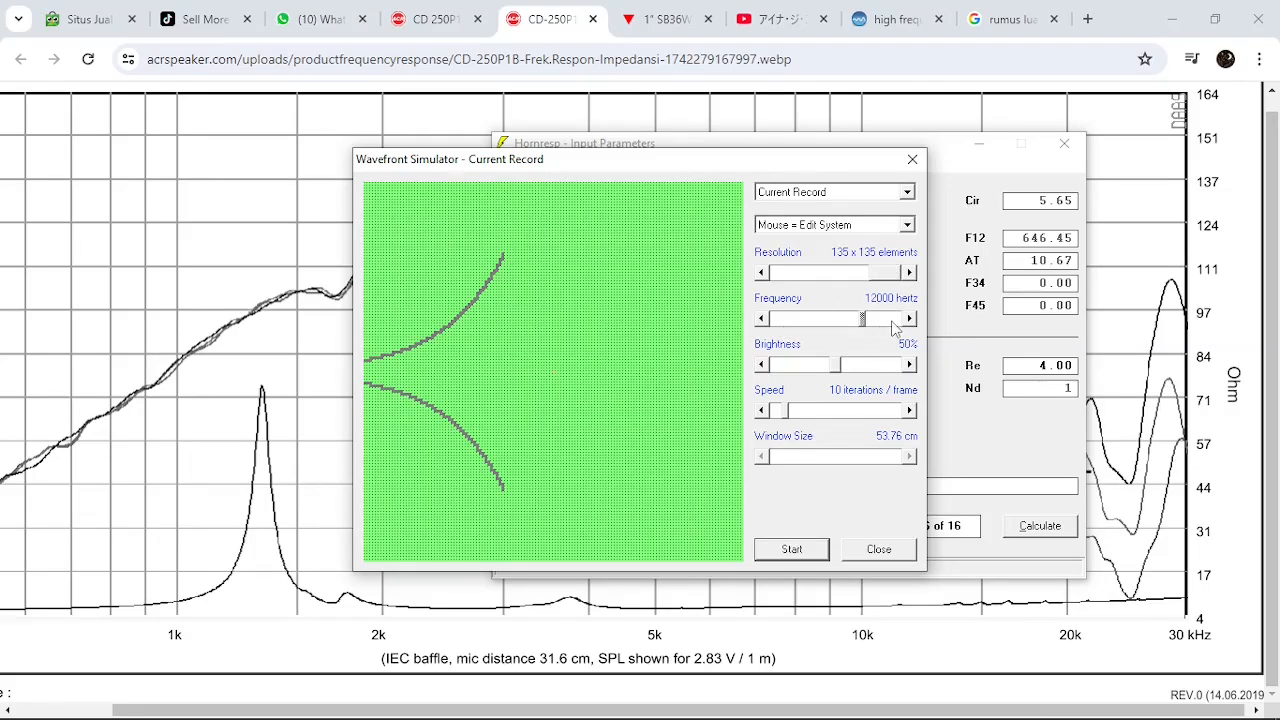
left_click(808, 322)
left_click(792, 550)
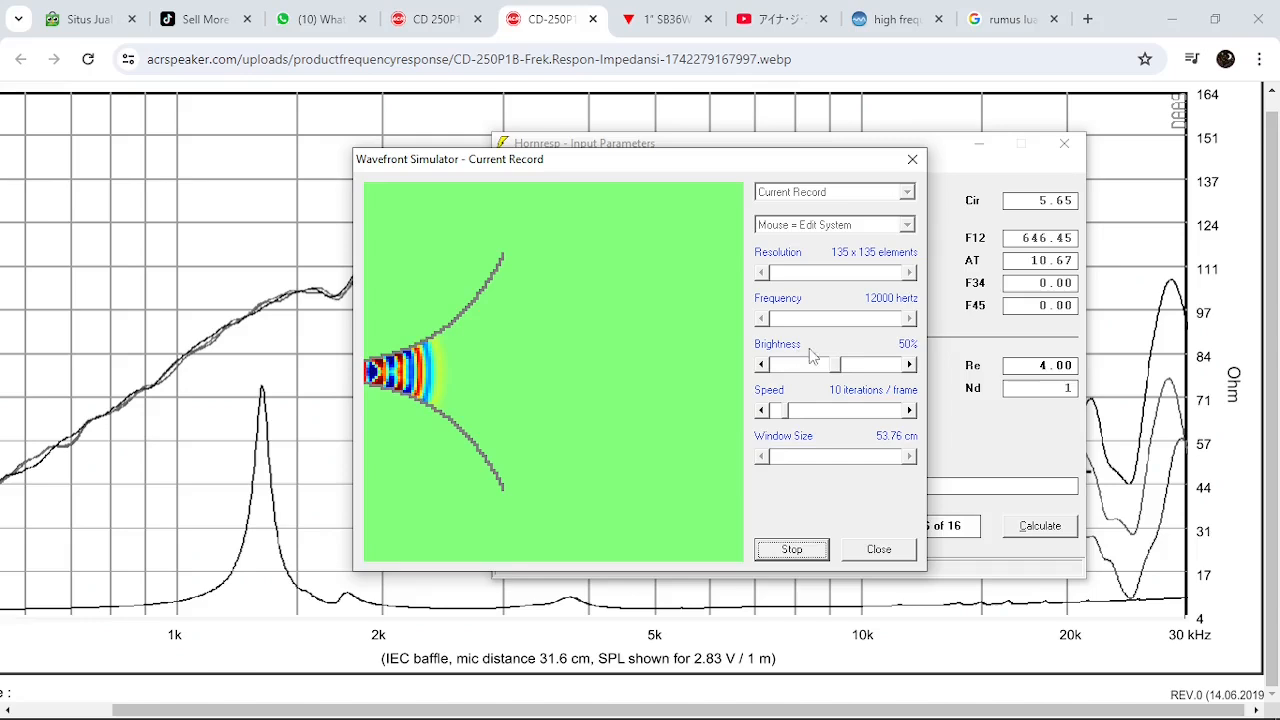
Vary the wavefront brightness up to 90% for comparison and bring it back to 50%
left_click(886, 370)
left_click(886, 370)
left_click(886, 370)
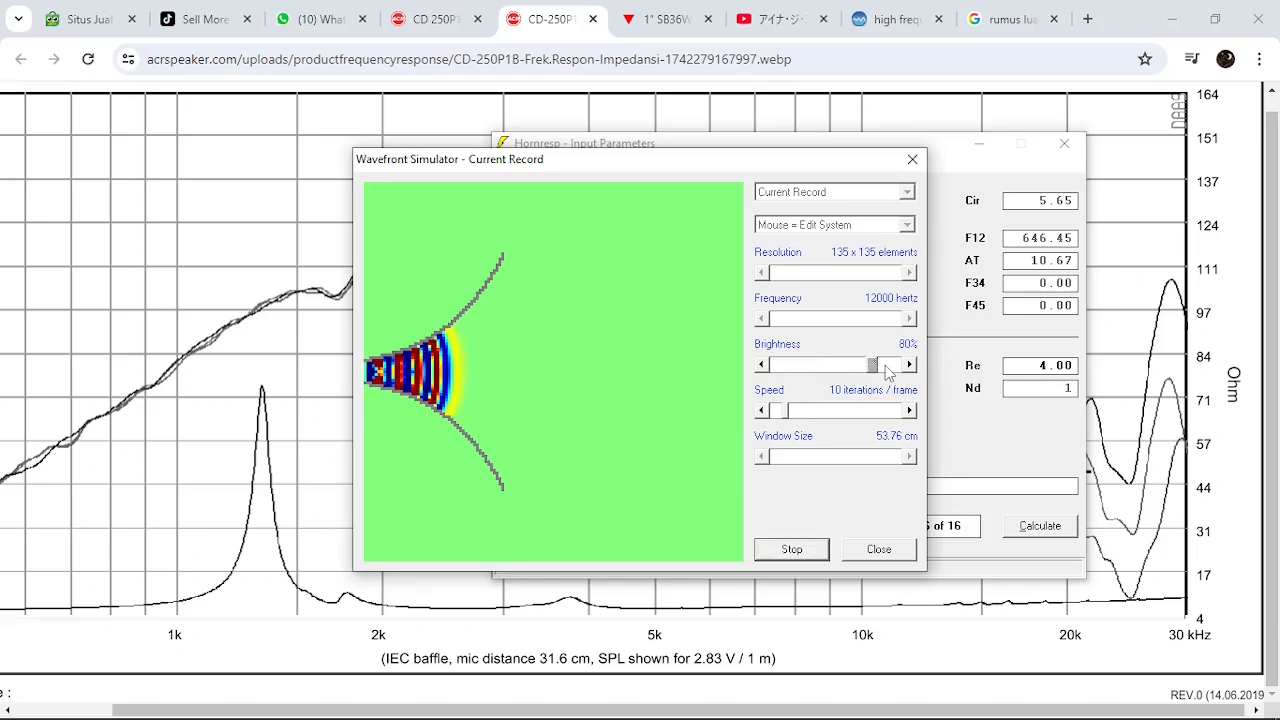
left_click(886, 370)
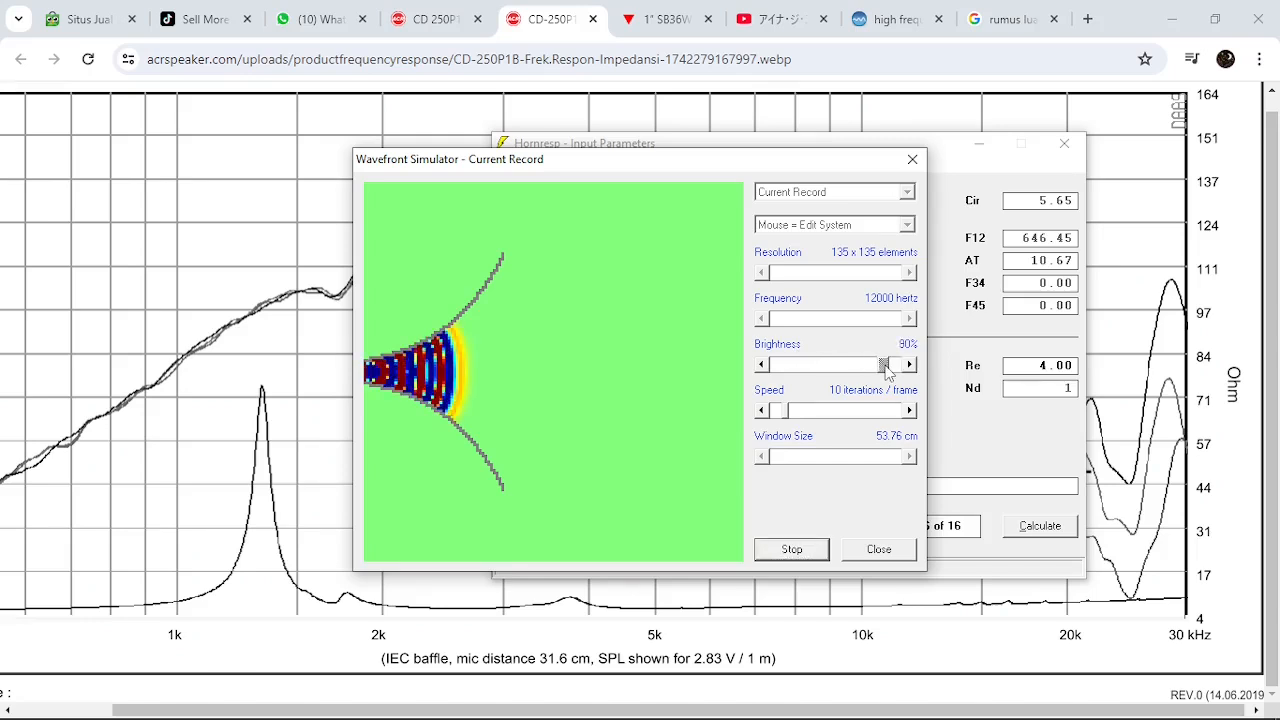
left_click(797, 370)
left_click(797, 370)
left_click(797, 370)
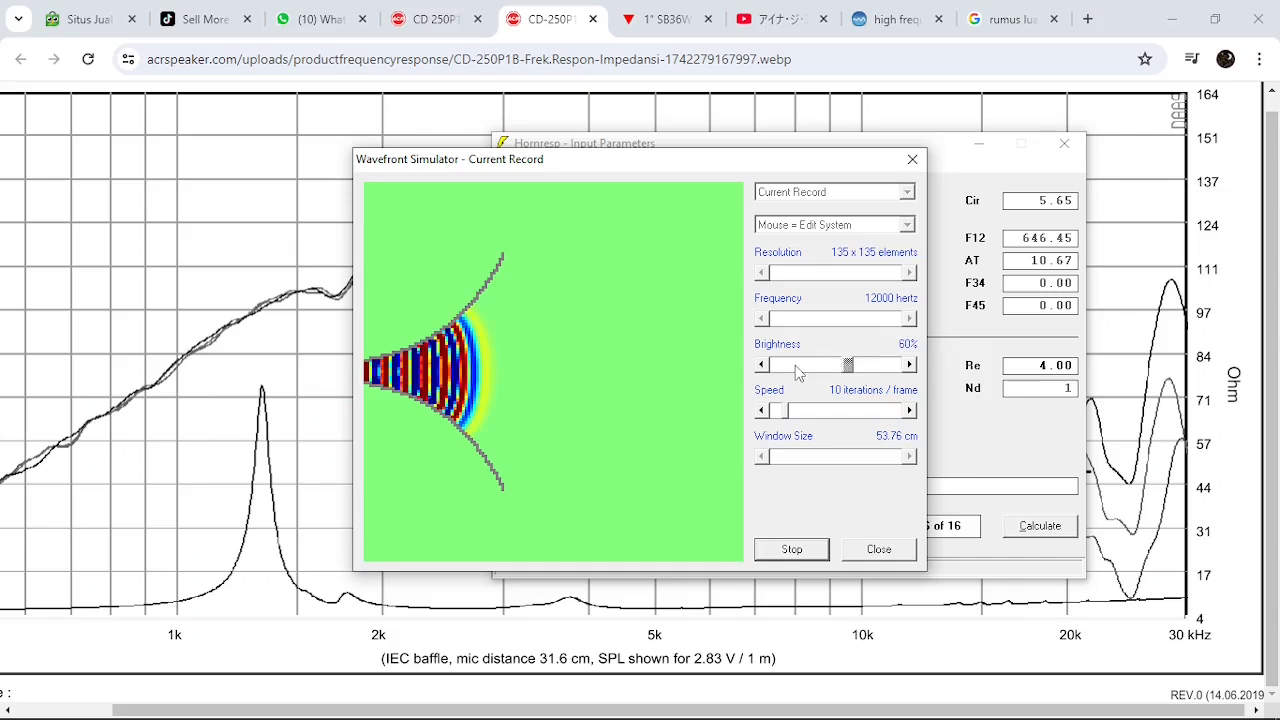
left_click(797, 370)
left_click(797, 370)
left_click(879, 365)
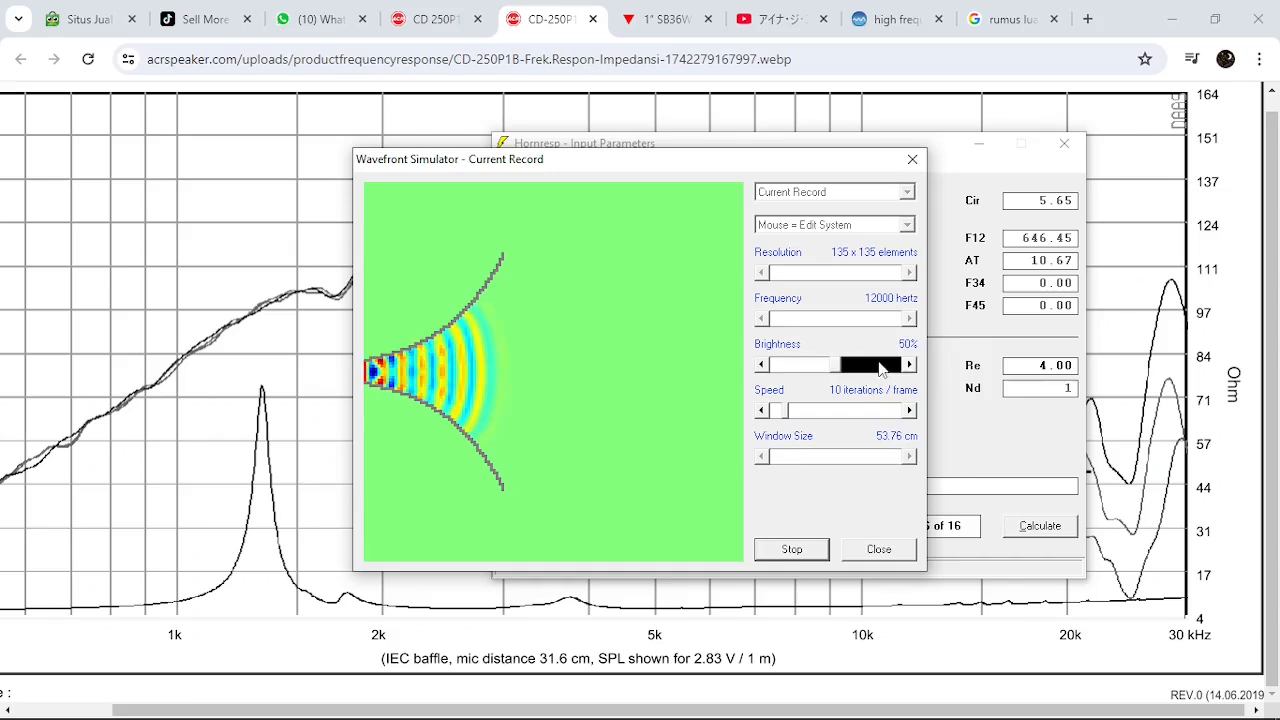
left_click(879, 366)
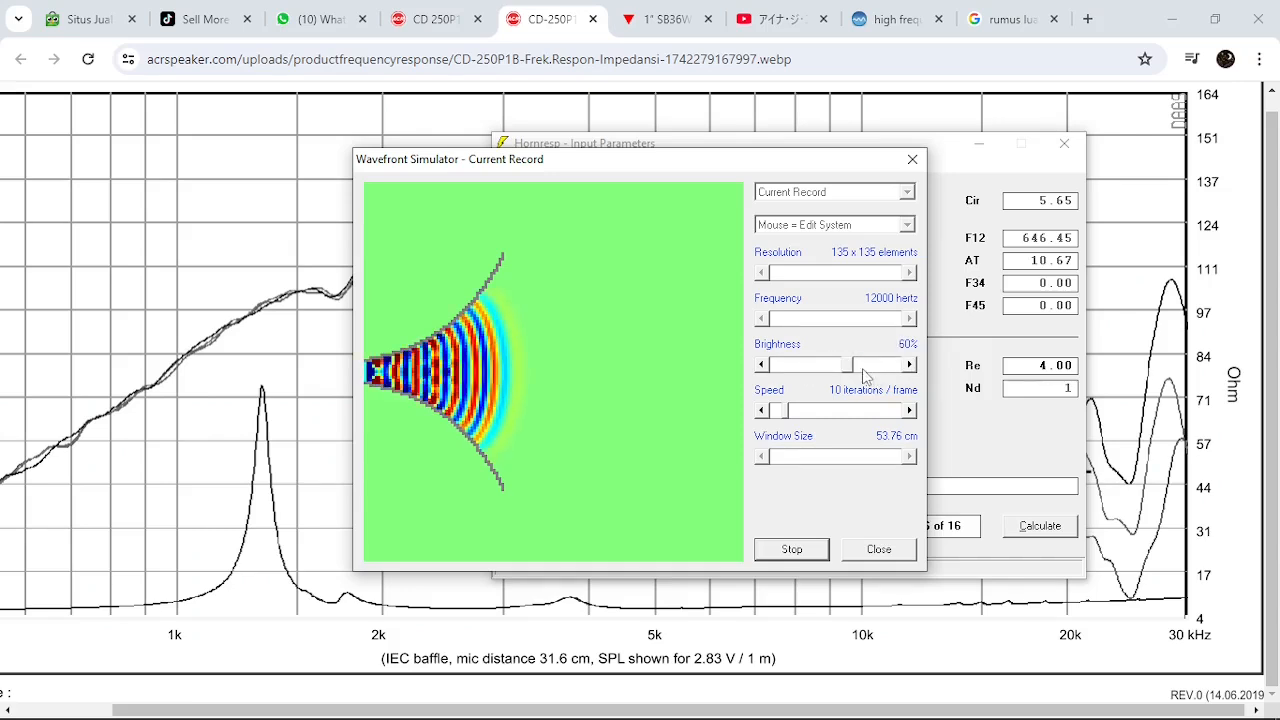
left_click(810, 370)
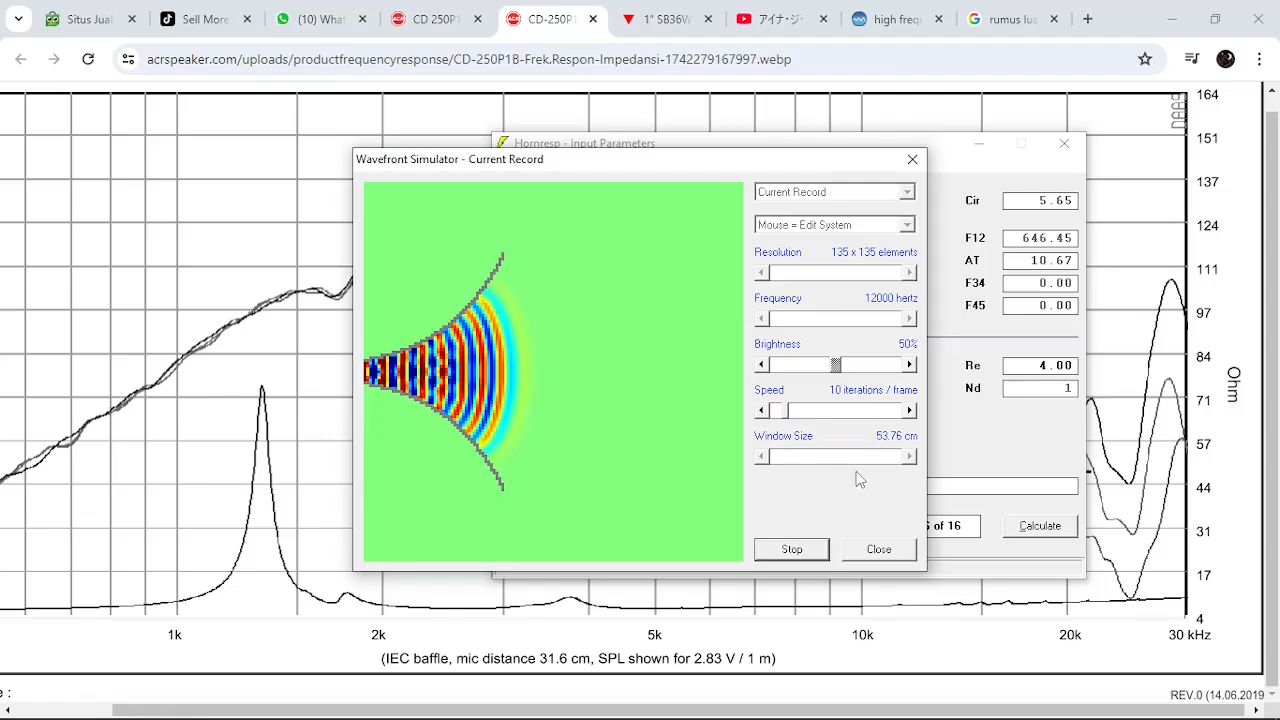
Speed up the simulation to 63 iterations per frame to fill the window, and slow it to 15 iterations per frame
left_click(843, 410)
left_click(850, 410)
left_click(850, 410)
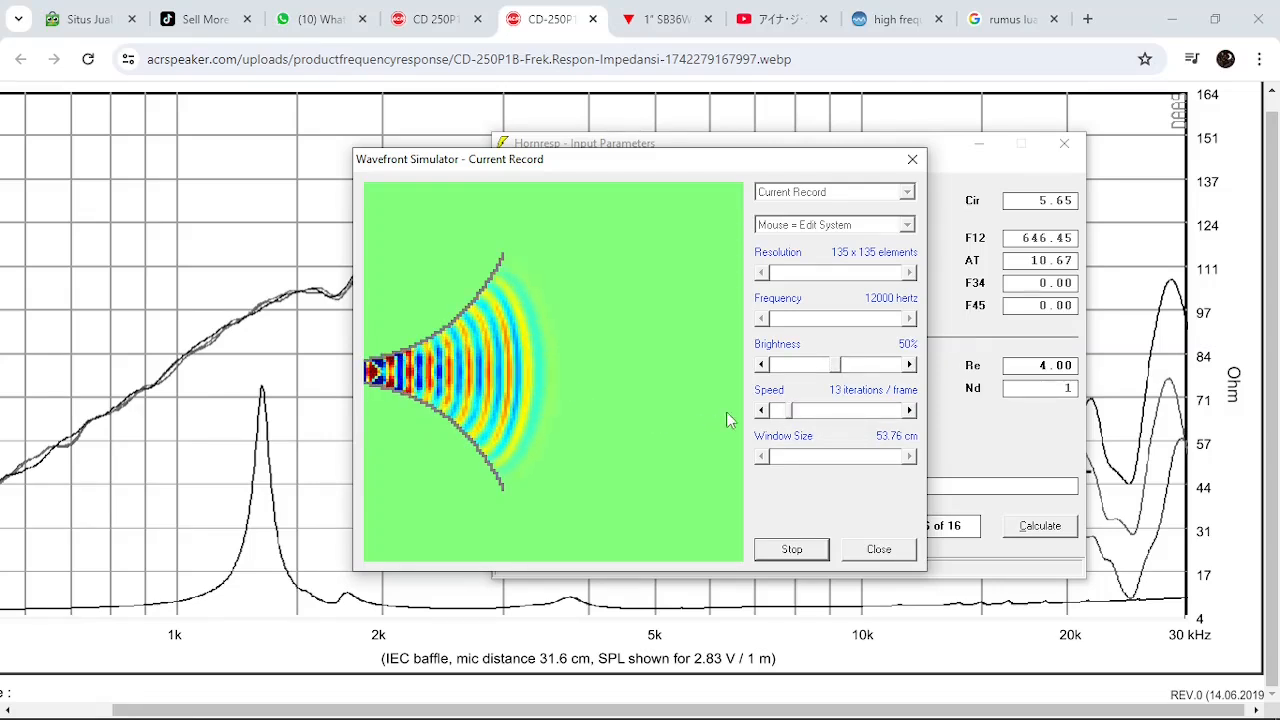
left_click_drag(789, 411, 855, 417)
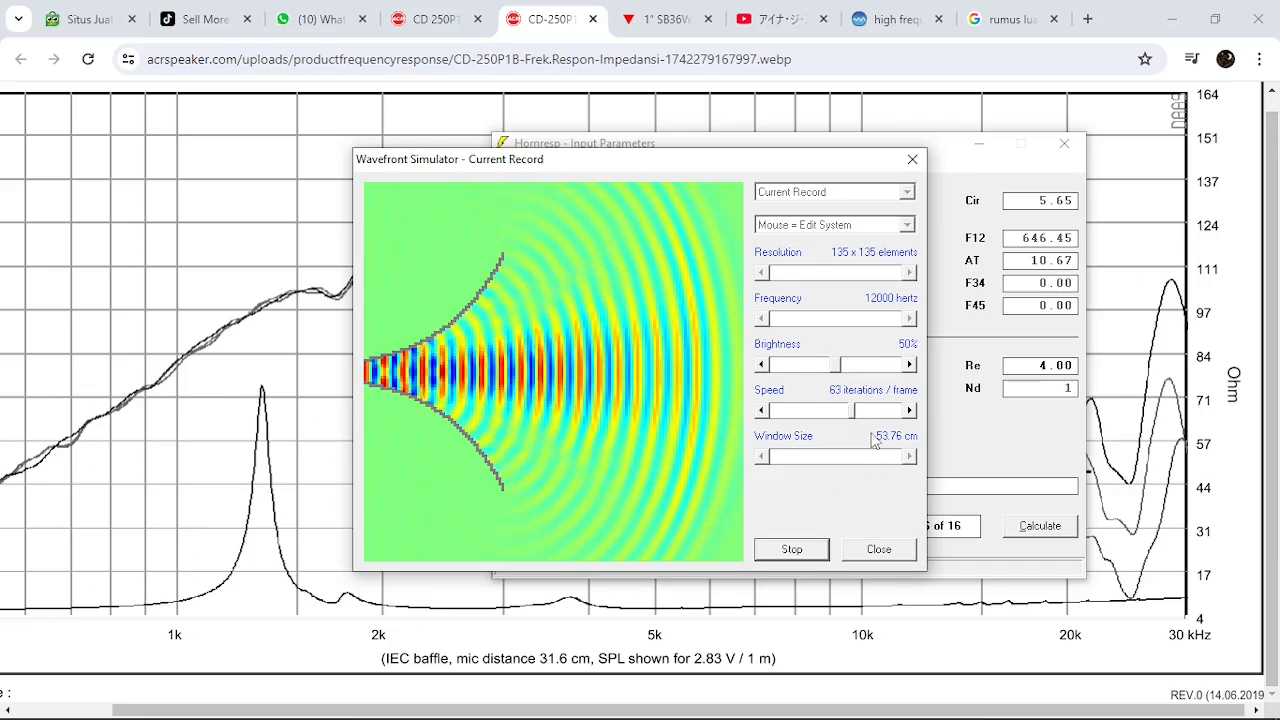
left_click_drag(858, 420, 793, 416)
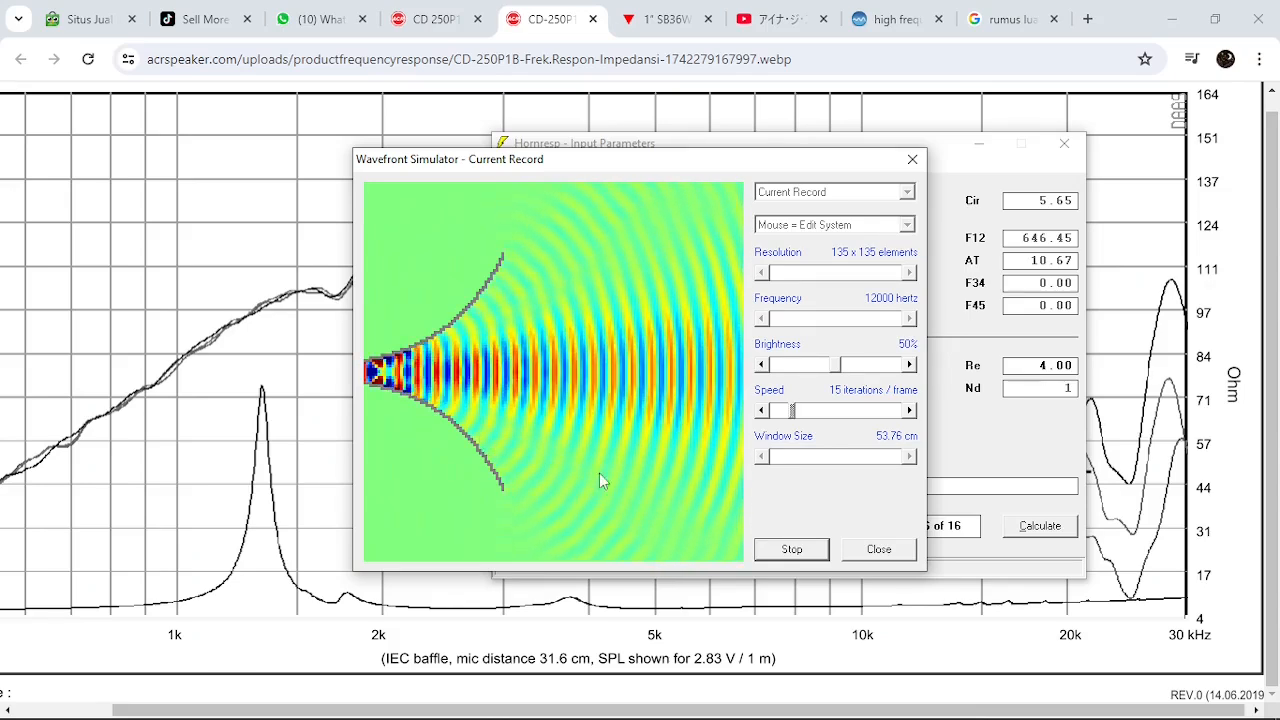
Stop the running wavefront simulation and close the Wavefront Simulator
left_click(803, 555)
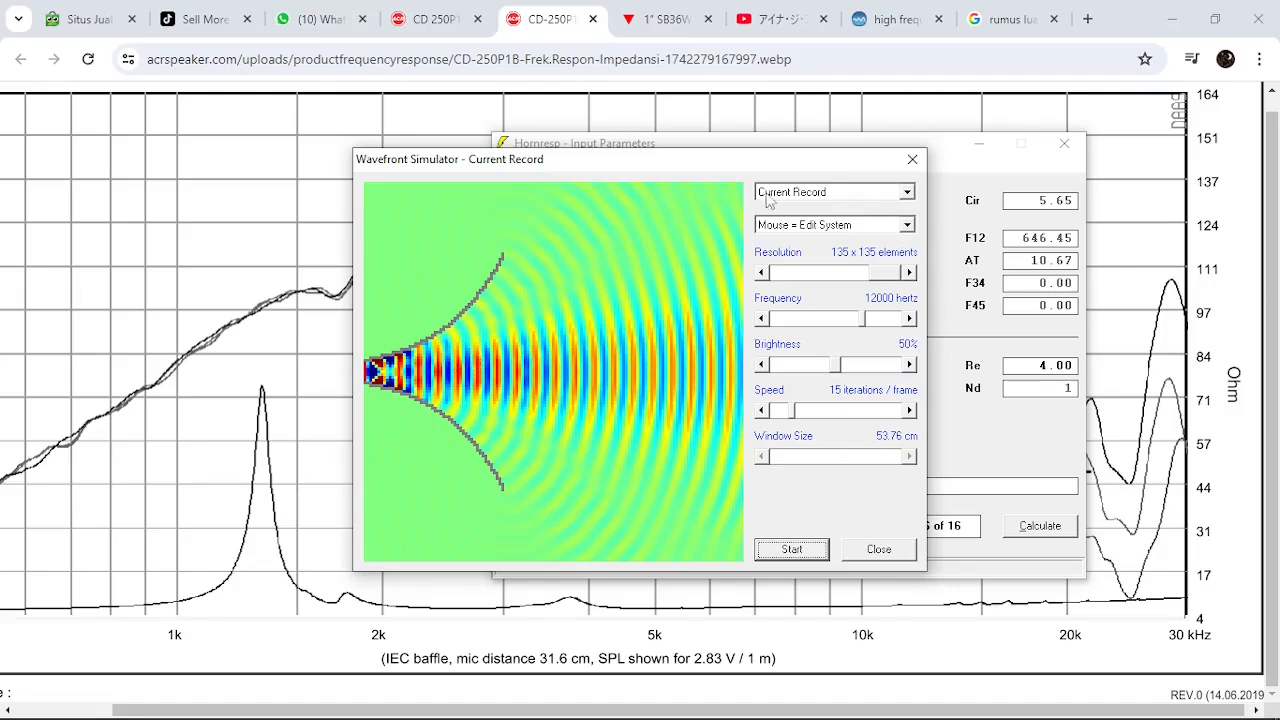
left_click_drag(743, 170, 685, 162)
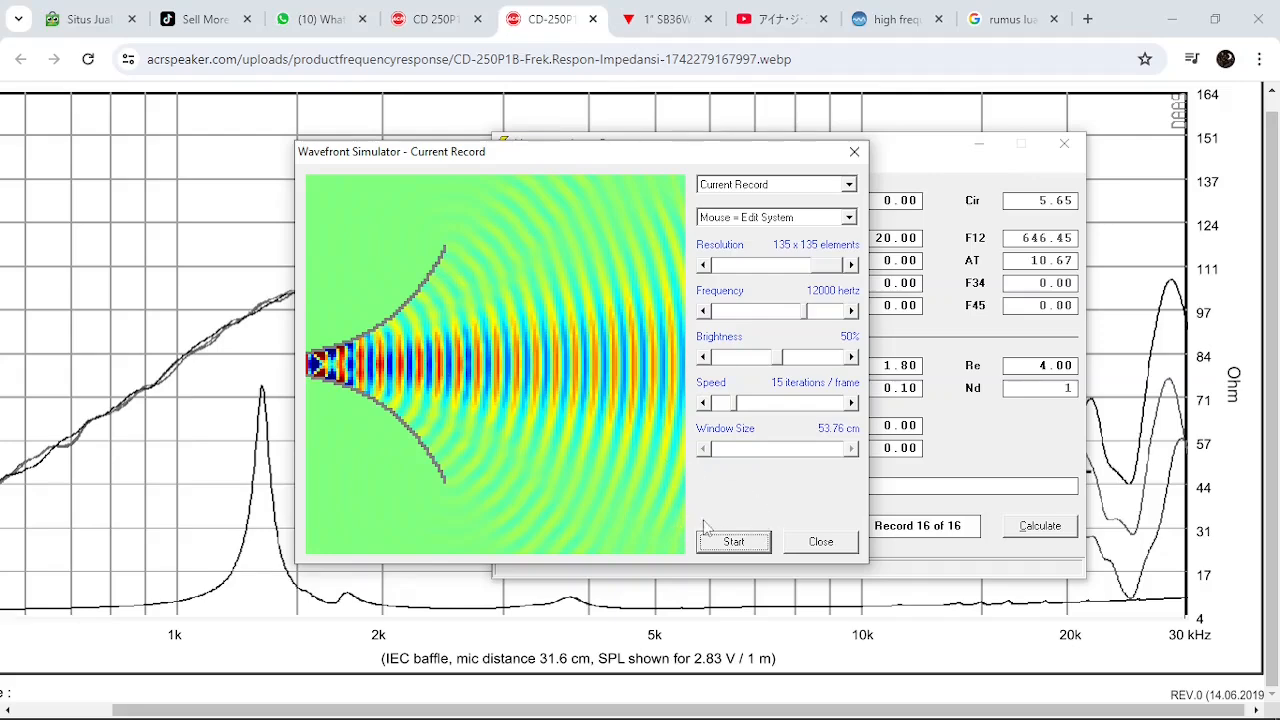
left_click(838, 548)
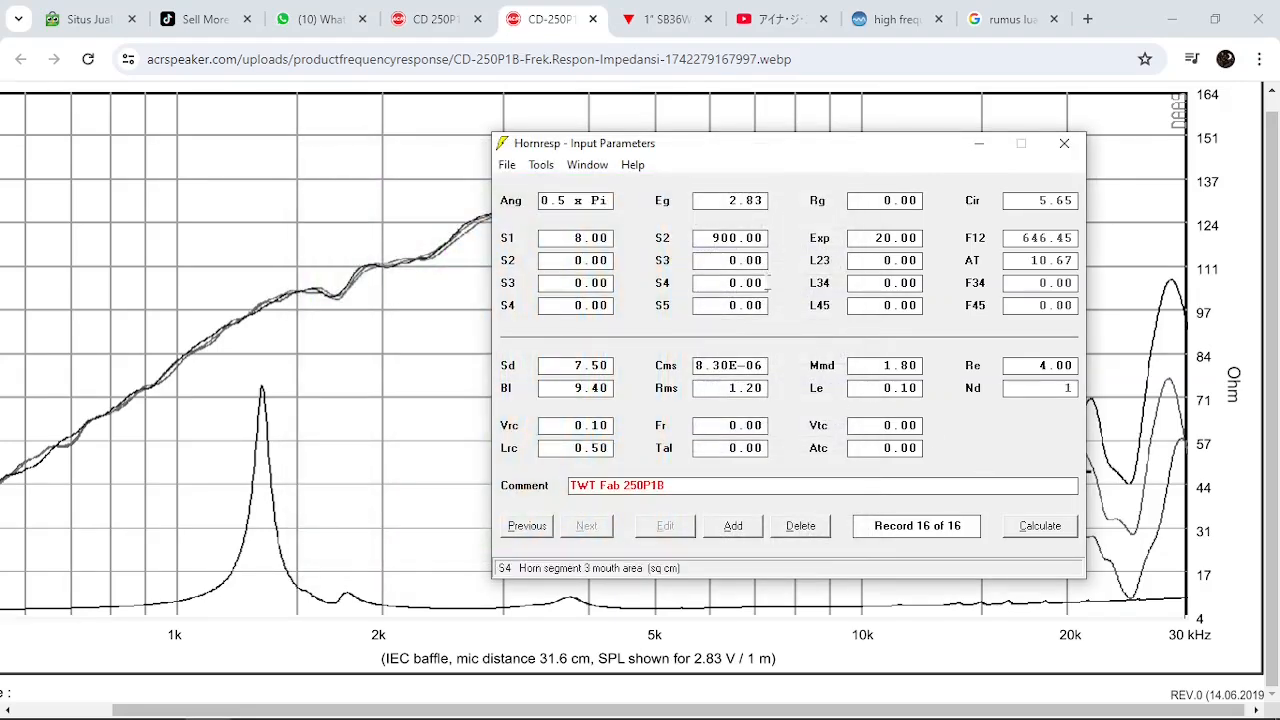
Change the first horn segment to a conical flare and set its mouth area S2 to 300.00 sq cm
left_click(821, 241)
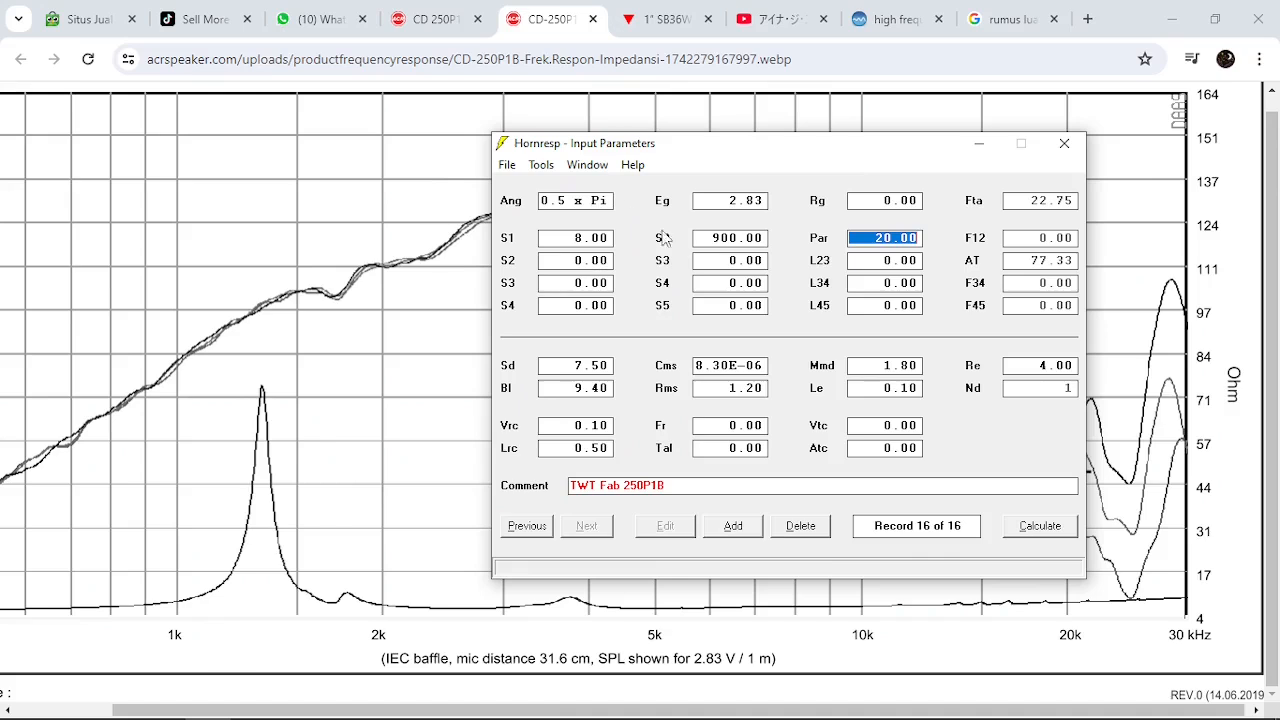
left_click(819, 246)
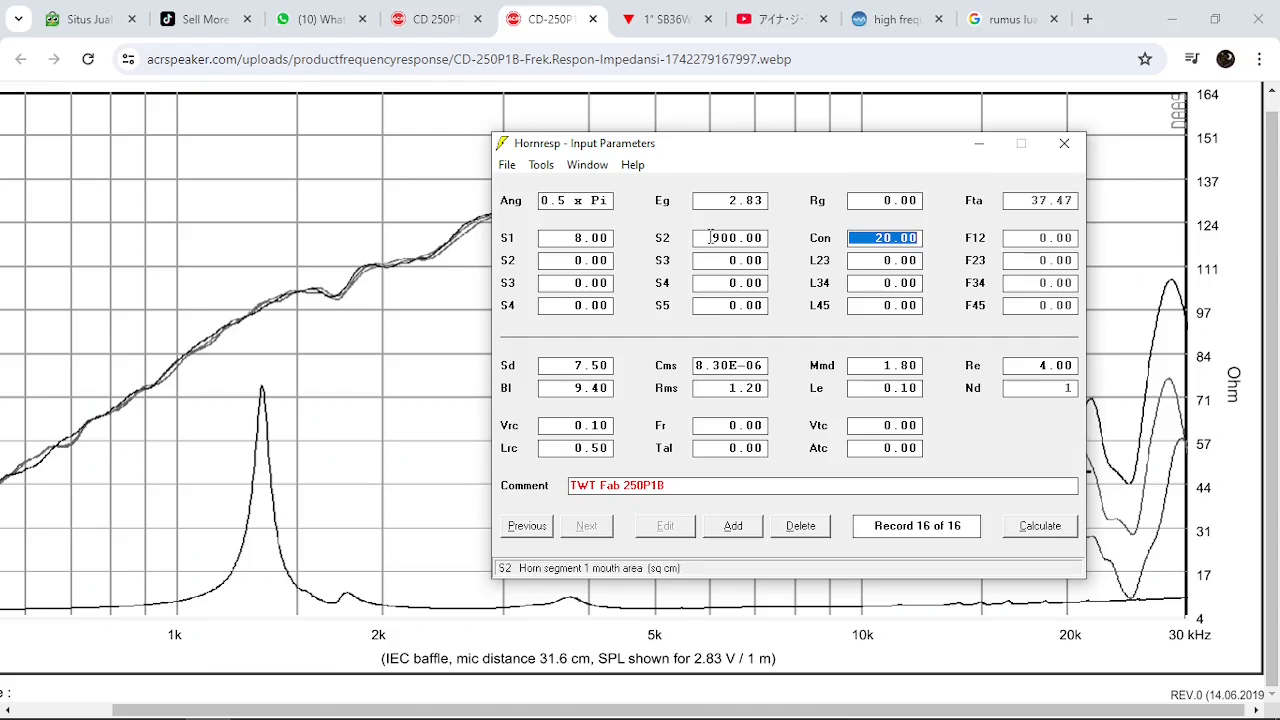
left_click(703, 238)
type("3")
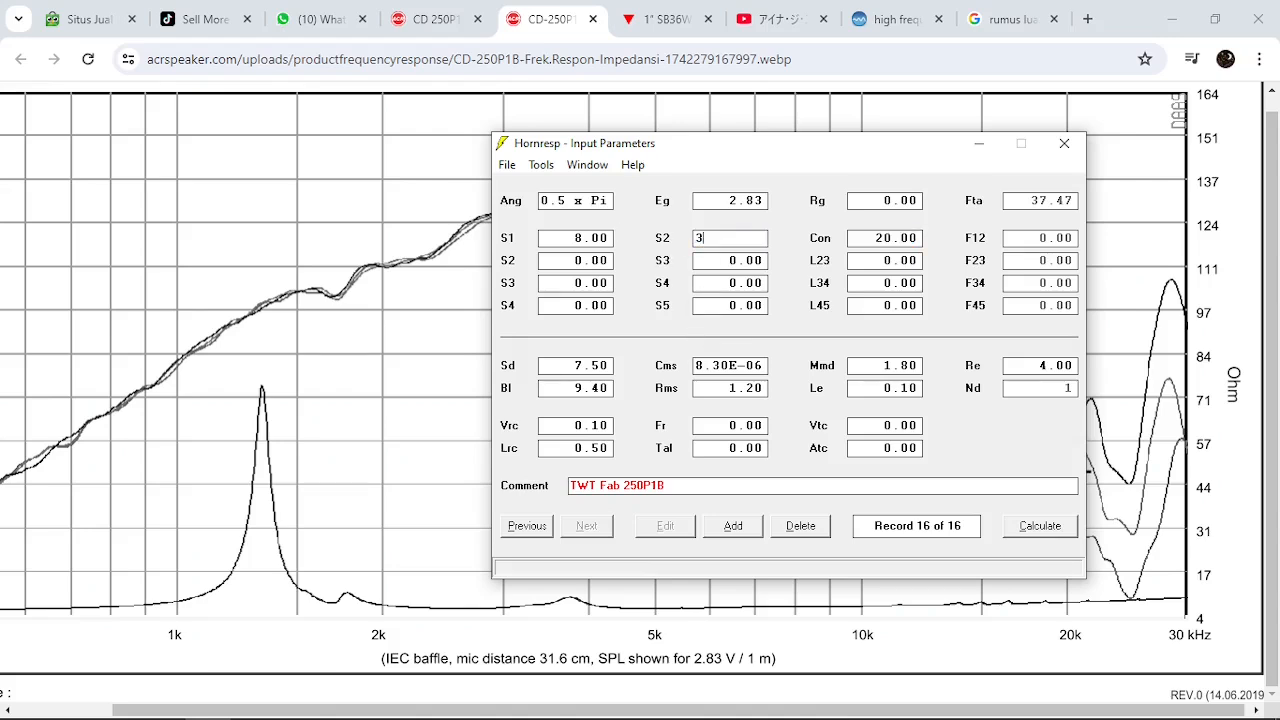
type("00")
key("Return")
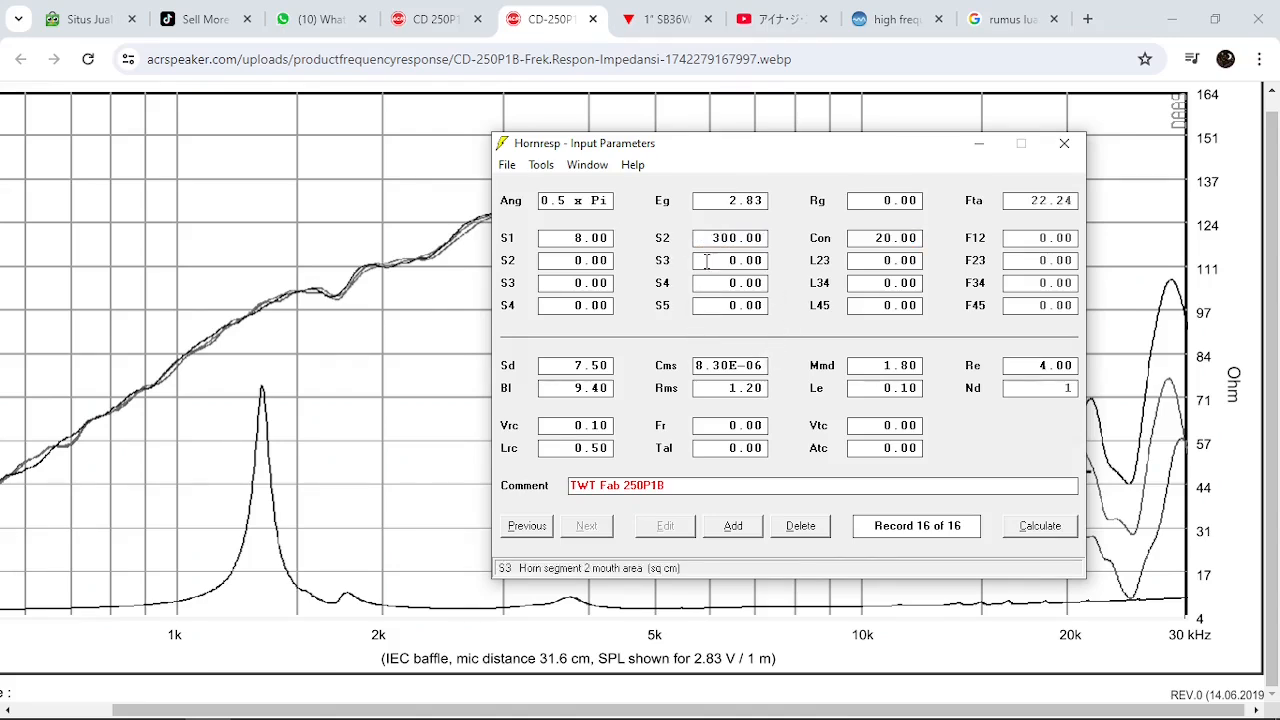
Add a second horn segment with a mouth area S3 of 900.00 sq cm
left_click(708, 261)
type("900")
key("Return")
Make the second segment's flare conical and set the axial length of both conical segments to 10.00 cm
left_click(819, 262)
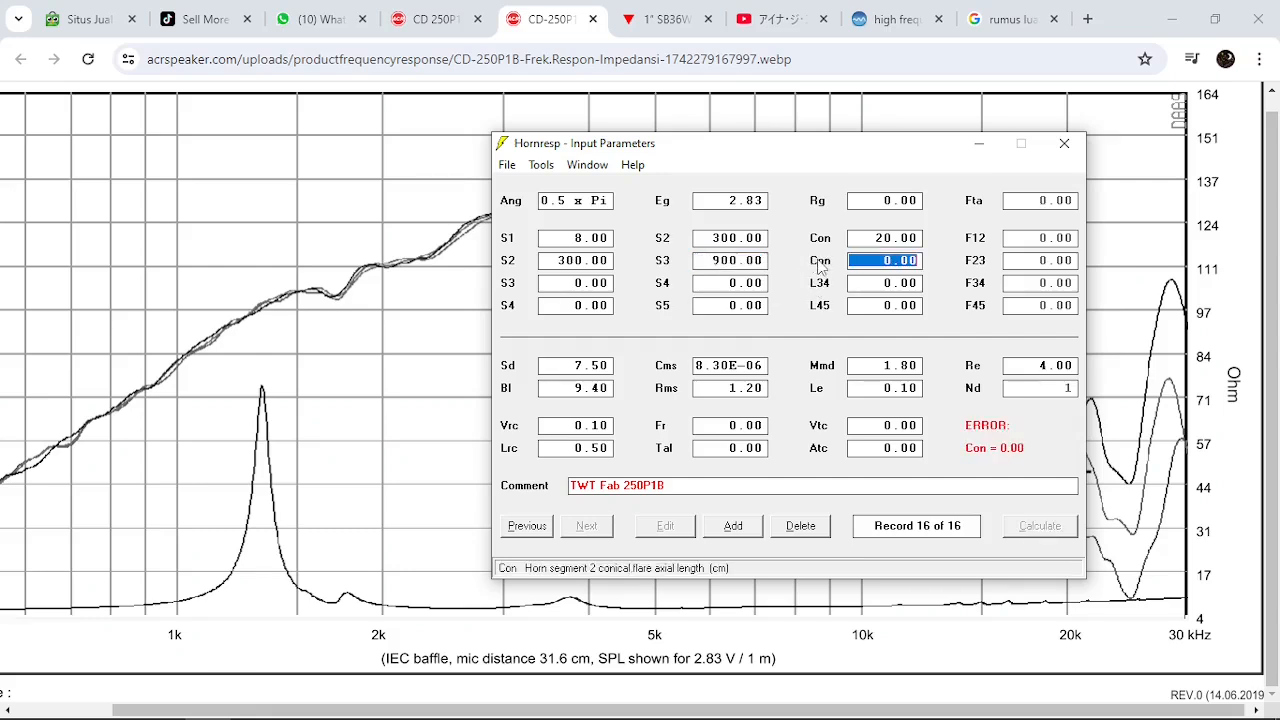
left_click(868, 233)
type("10")
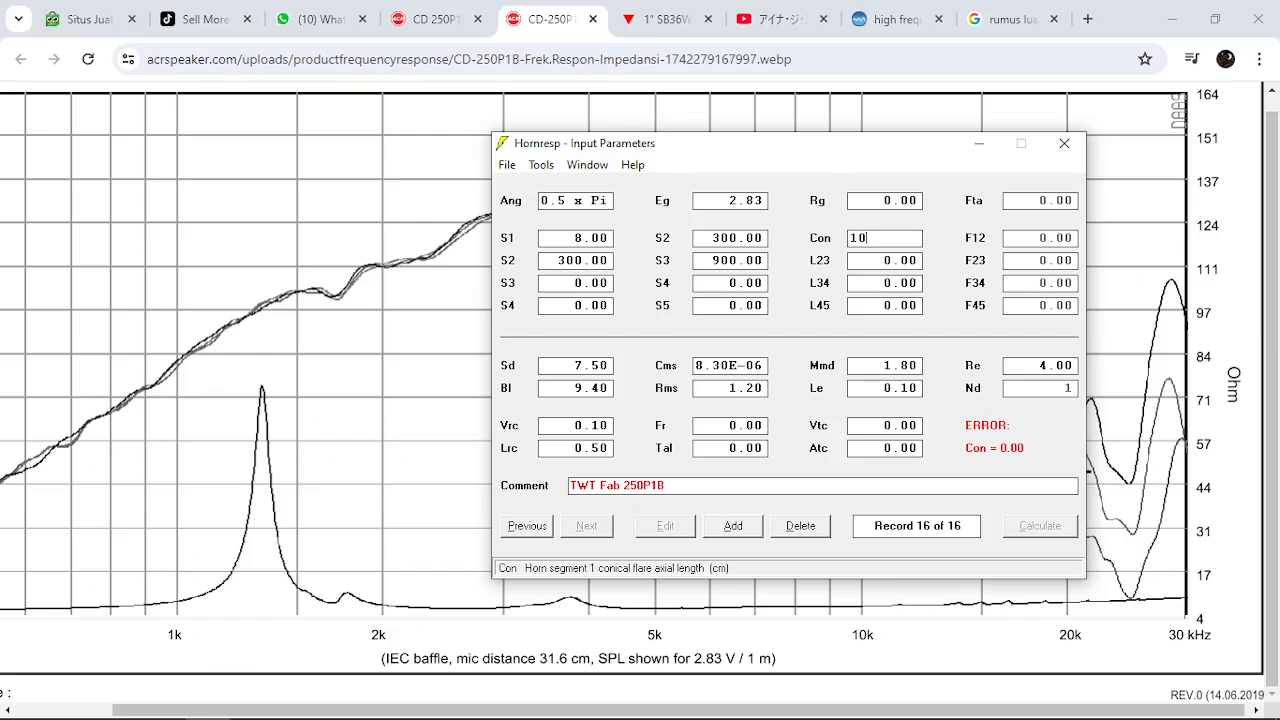
double_click(884, 262)
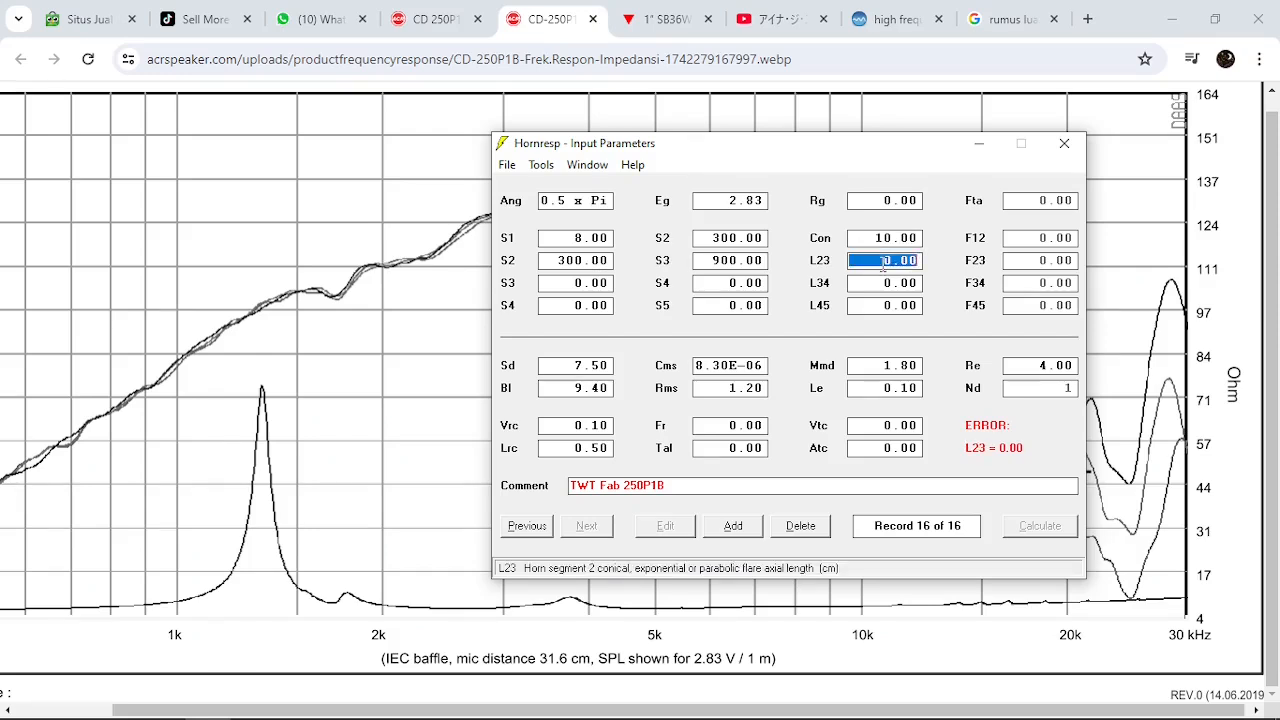
double_click(826, 270)
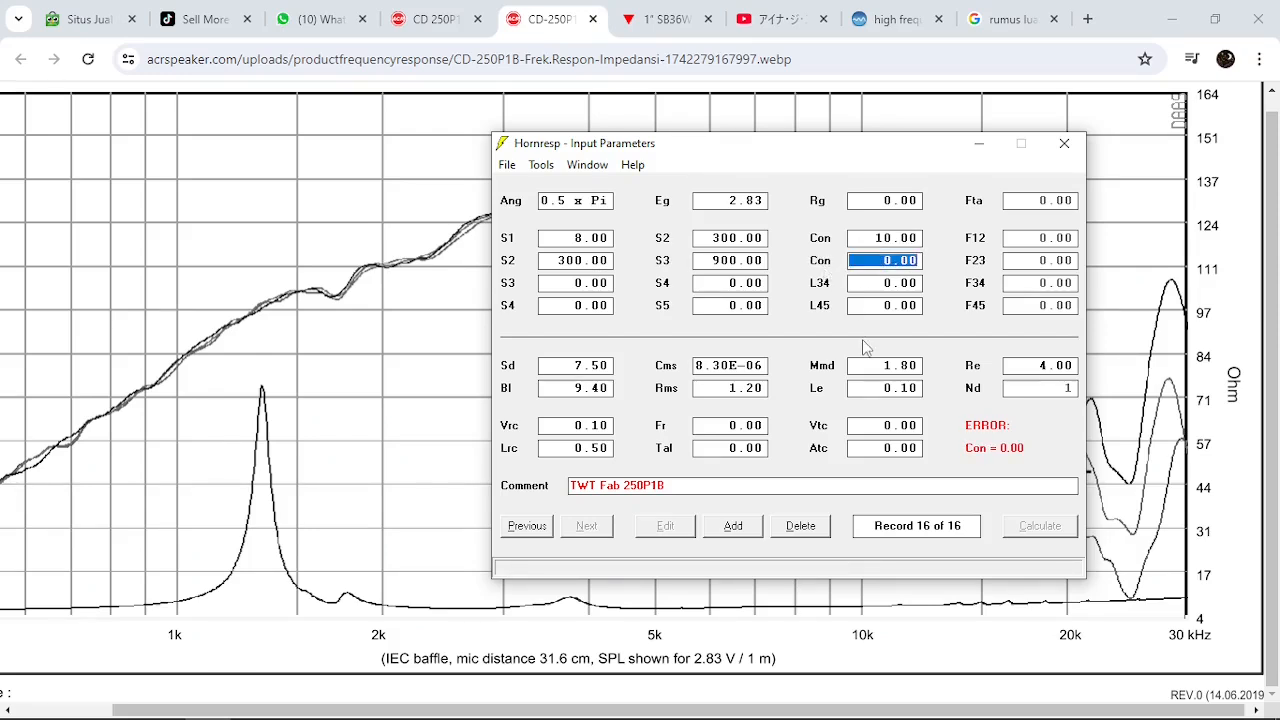
type("10")
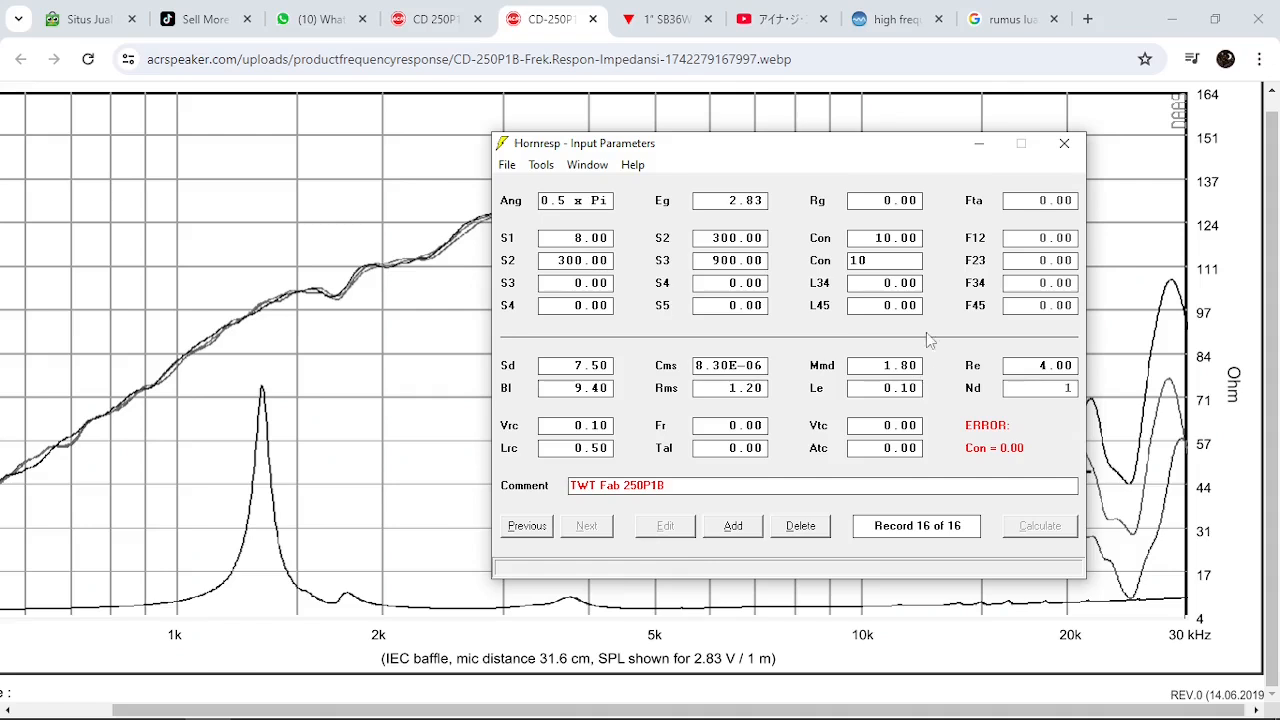
double_click(913, 260)
key("Tab")
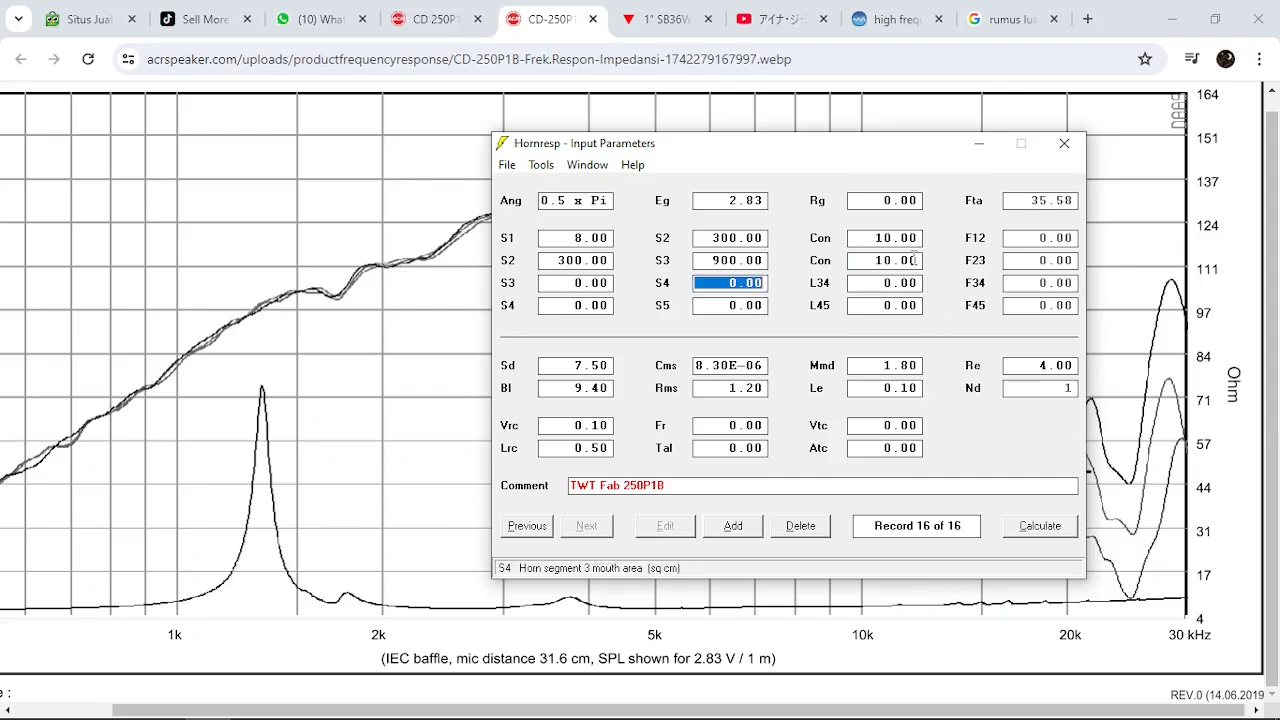
Calculate the acoustical power response of the two-segment conical horn and return to the input parameters
left_click(1021, 532)
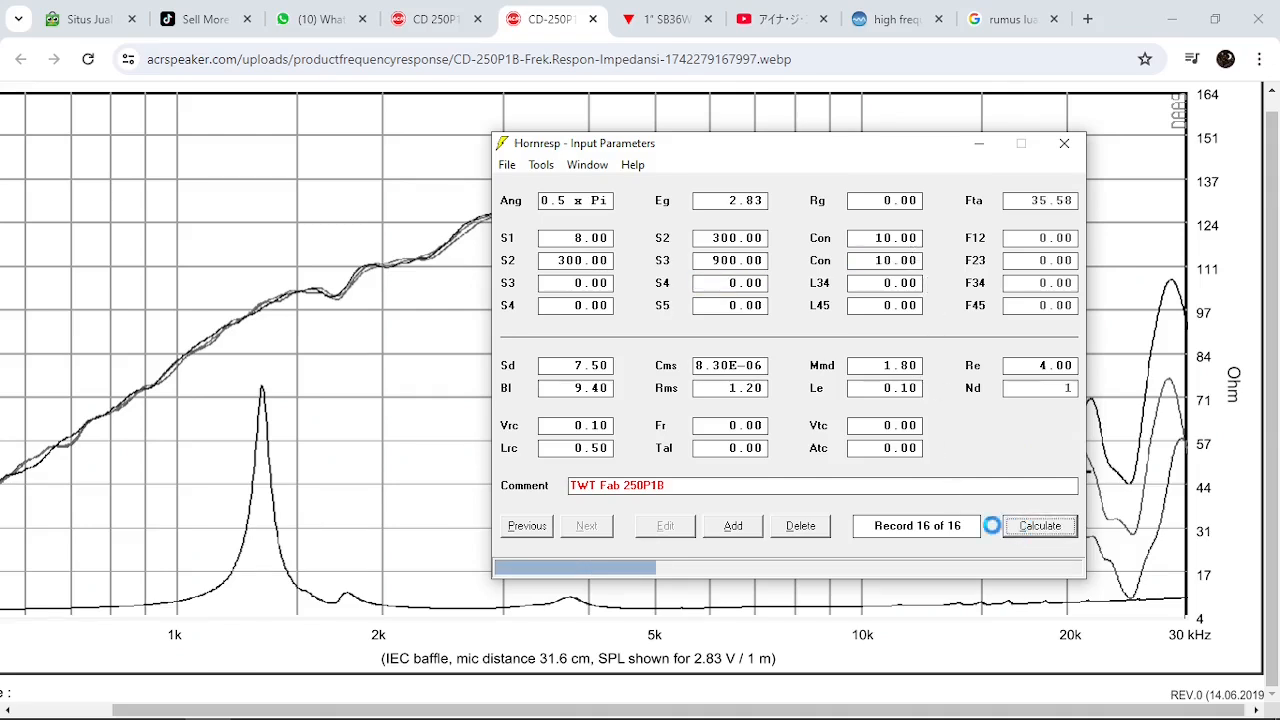
left_click(588, 165)
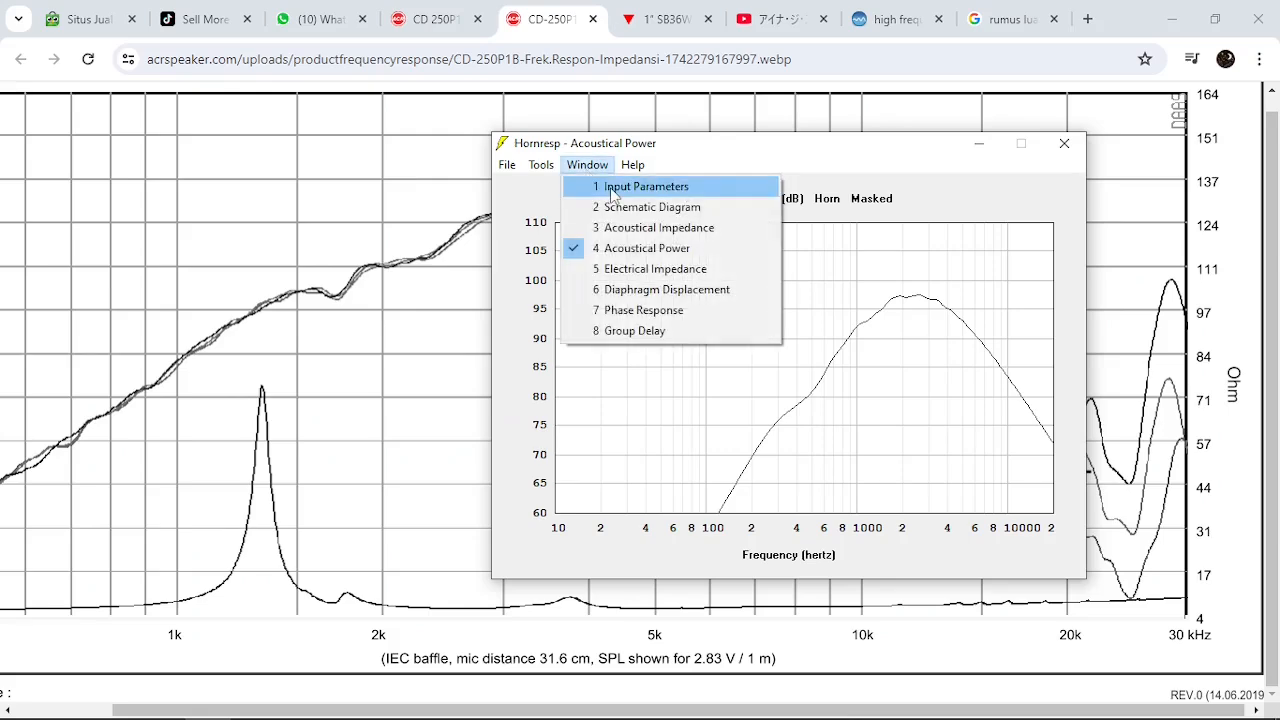
left_click(612, 184)
Open the Horn Loudspeaker Wizard and reduce the area S2 between the two conical segments to 160.00 sq cm
left_click(541, 165)
left_click(650, 331)
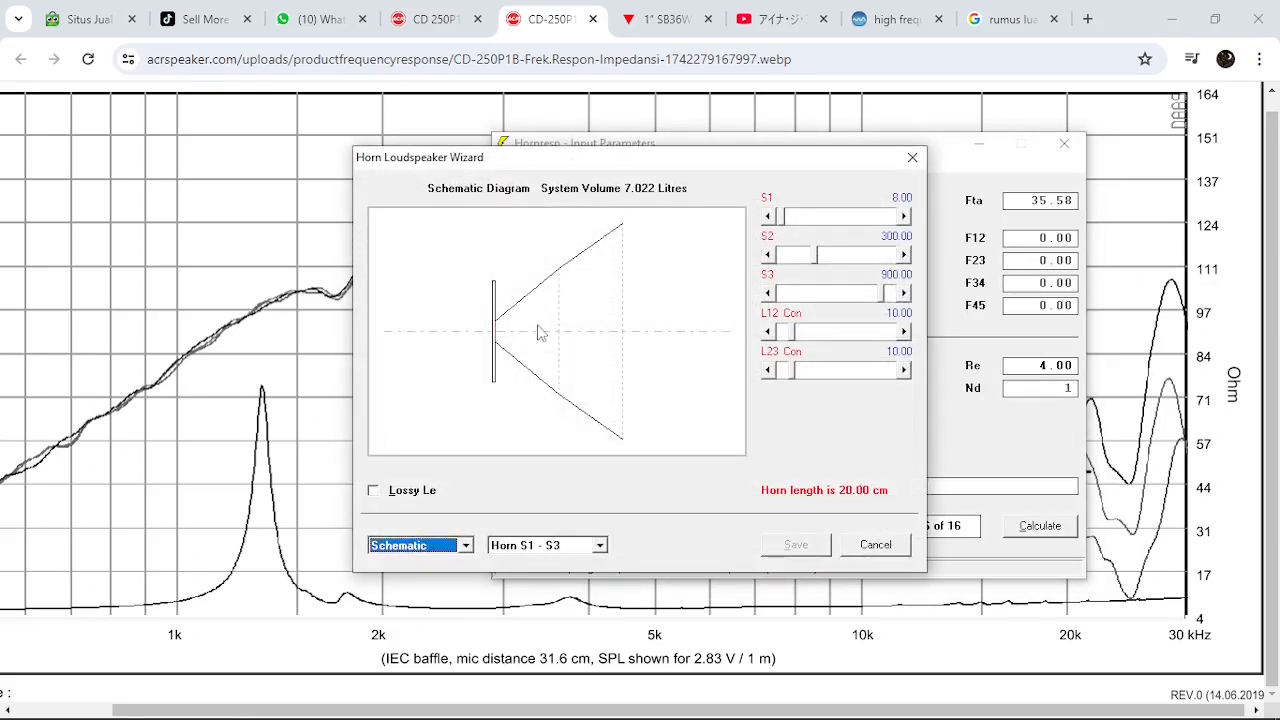
left_click(794, 258)
left_click(794, 258)
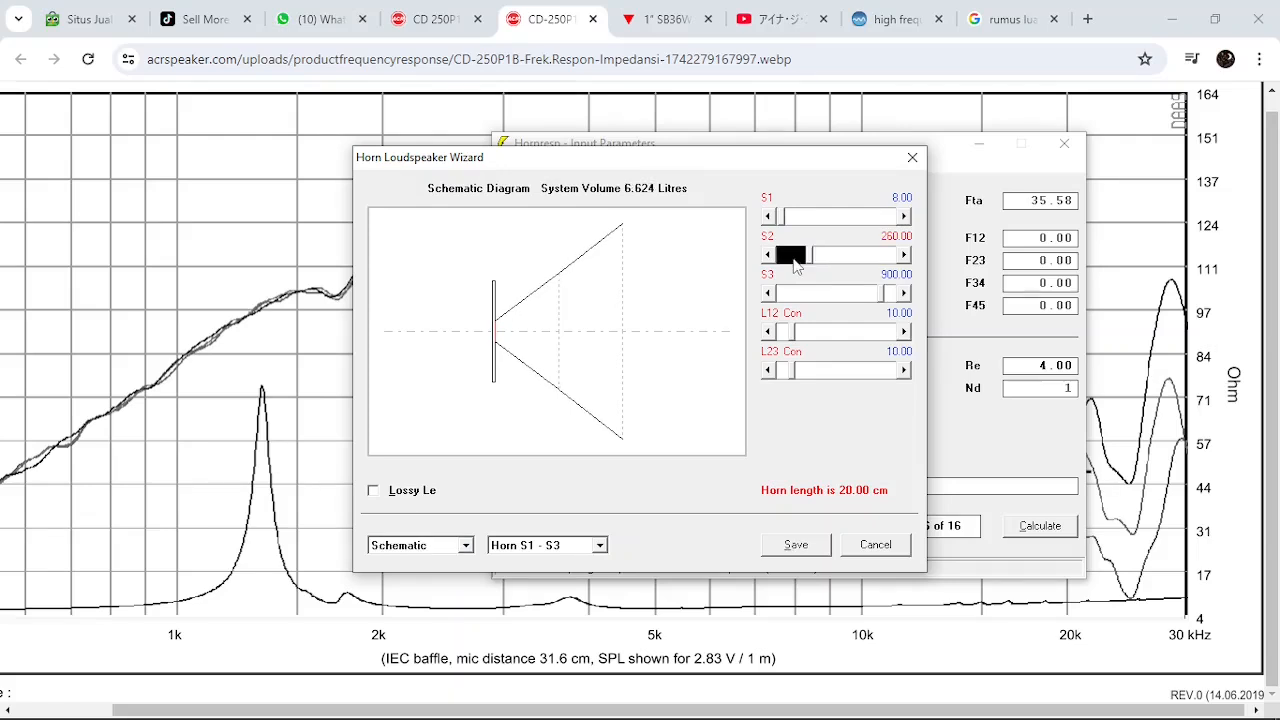
left_click(795, 260)
left_click(794, 259)
left_click(793, 259)
left_click(791, 260)
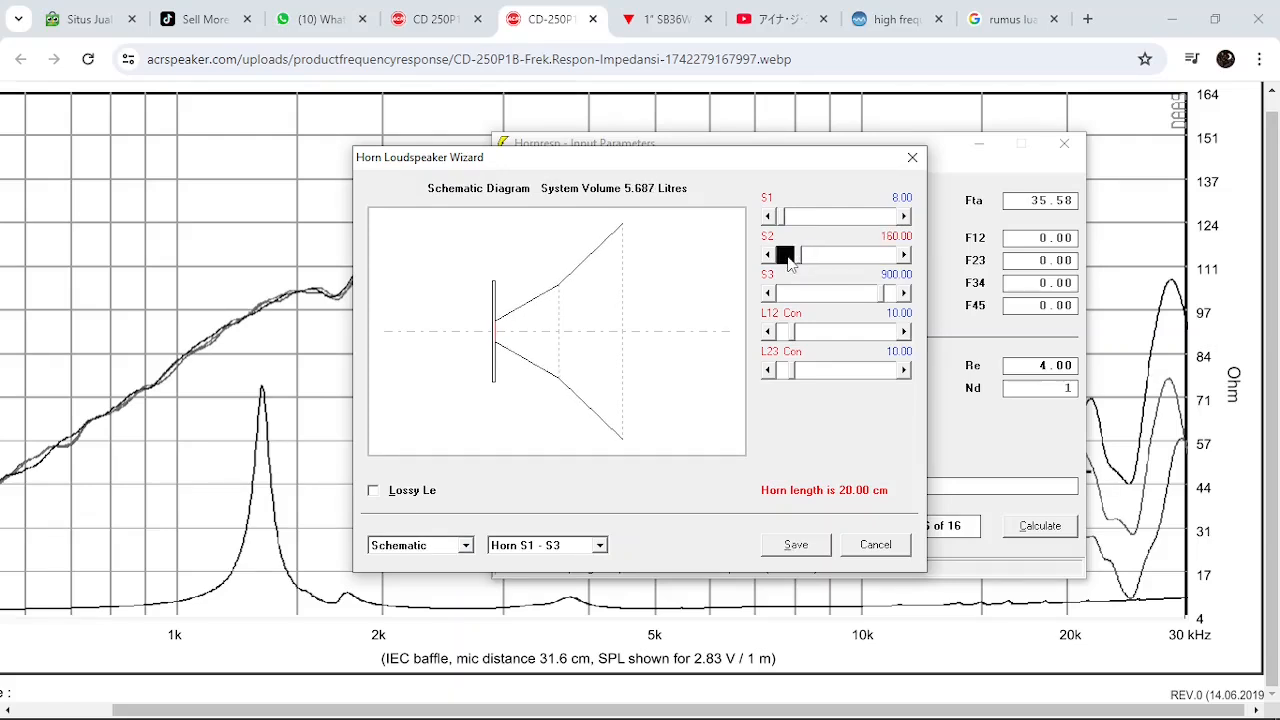
Reduce the area S2 between the two horn segments to 130.00 sq cm
left_click(789, 261)
left_click(788, 260)
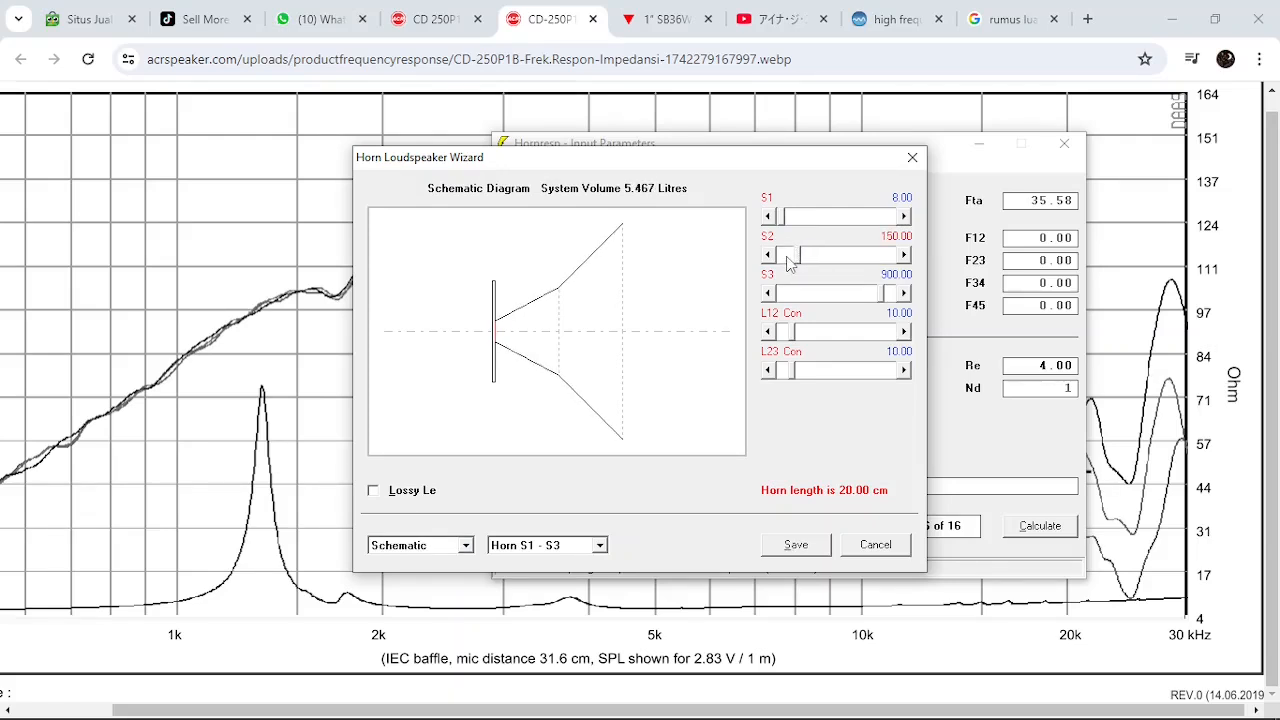
left_click(787, 260)
left_click(787, 260)
left_click(787, 260)
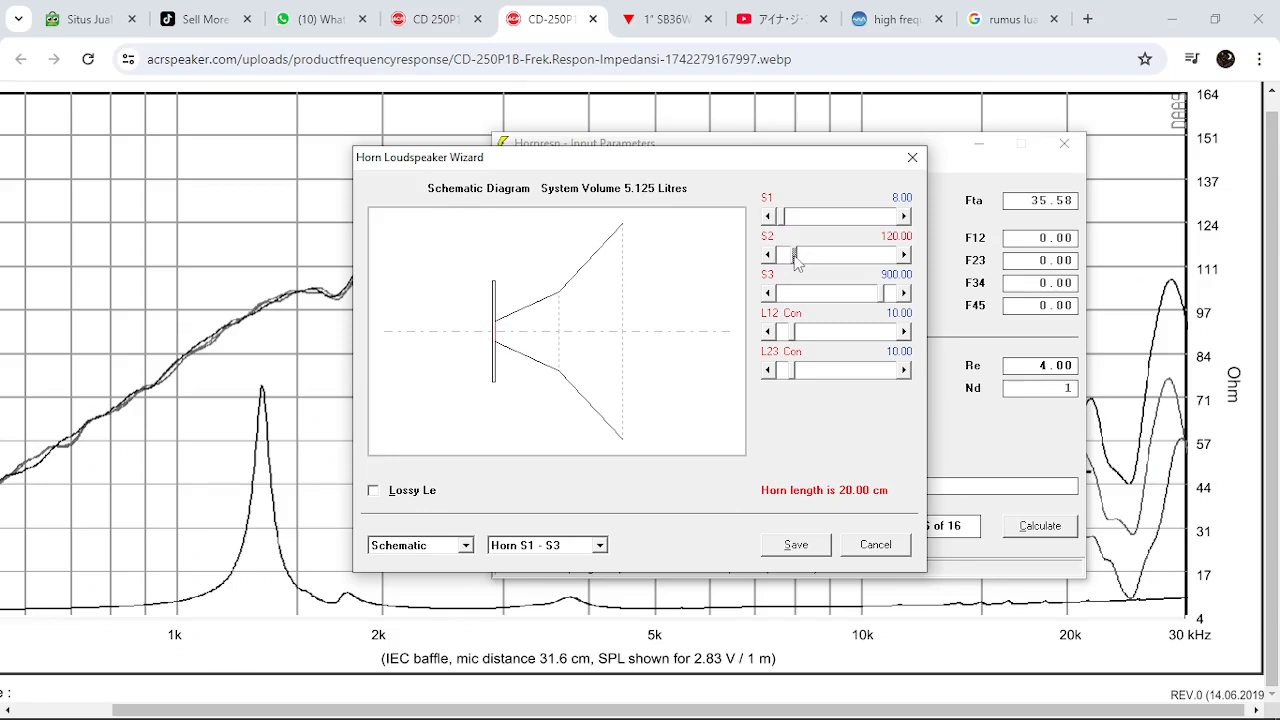
left_click(787, 260)
left_click(818, 255)
left_click(818, 255)
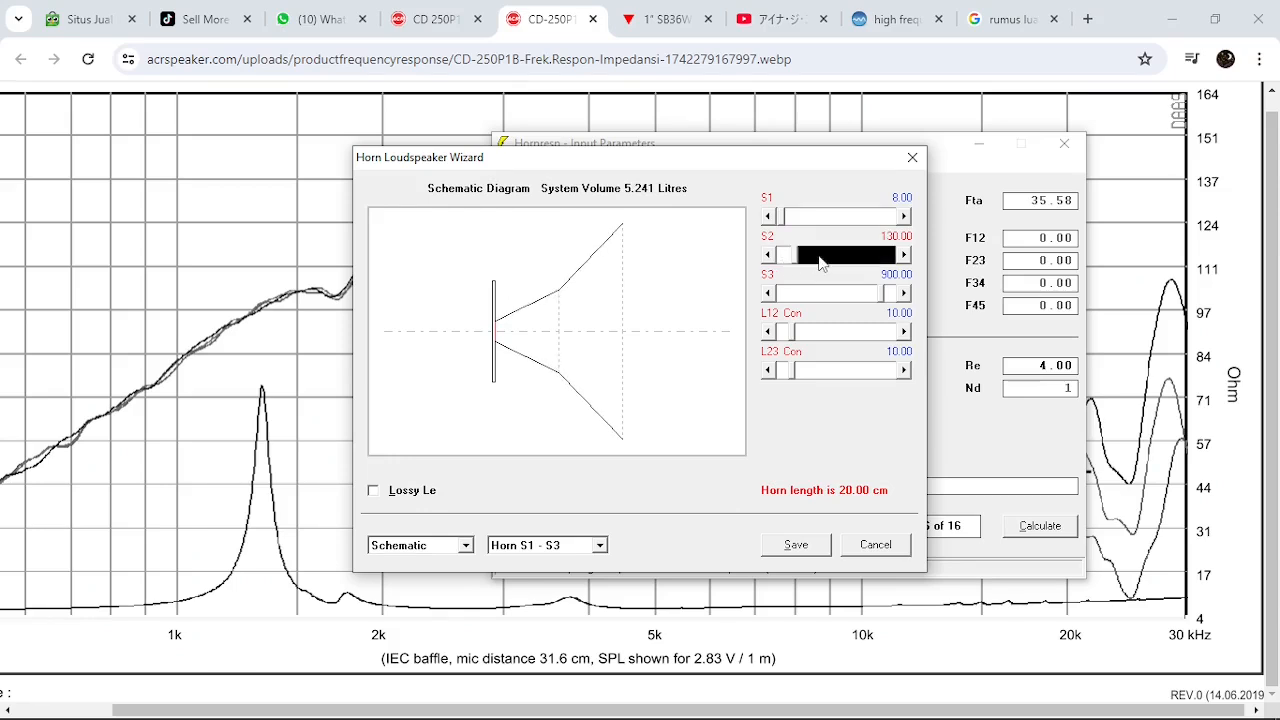
Try exponential and parabolic flares on the first segment, leaving it conical, and make the second segment's flare exponential
left_click(798, 316)
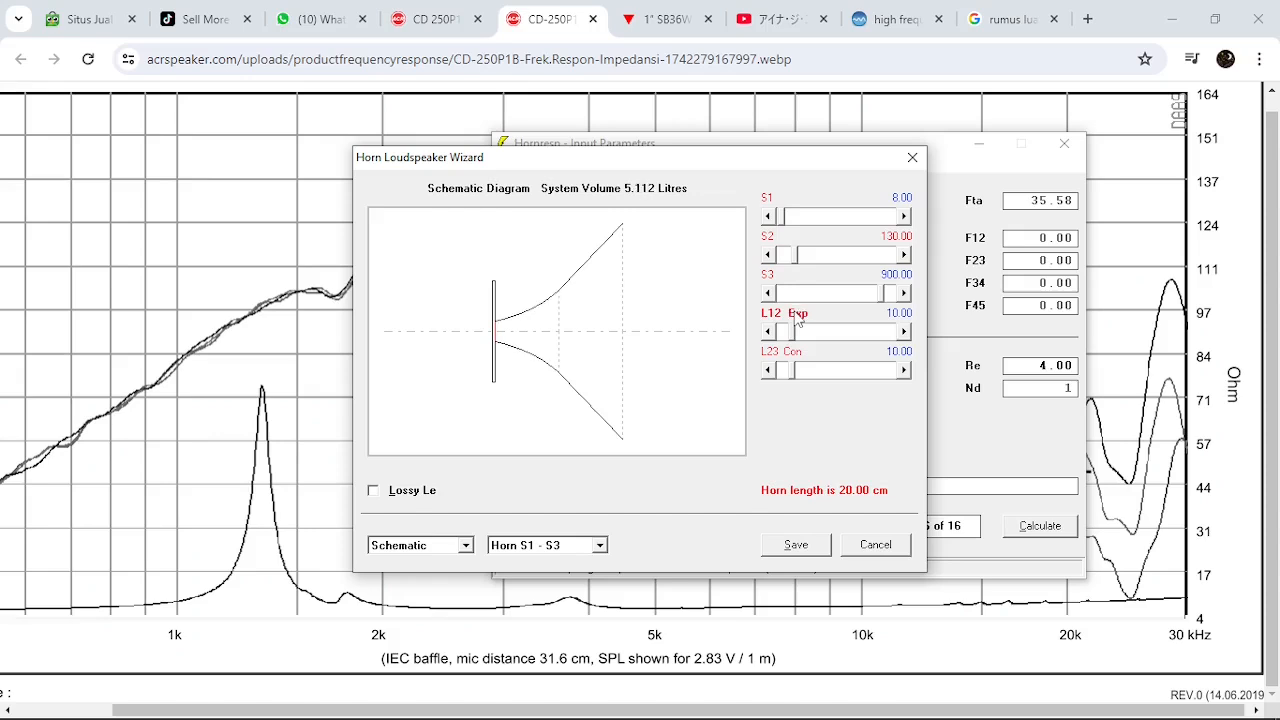
left_click(801, 357)
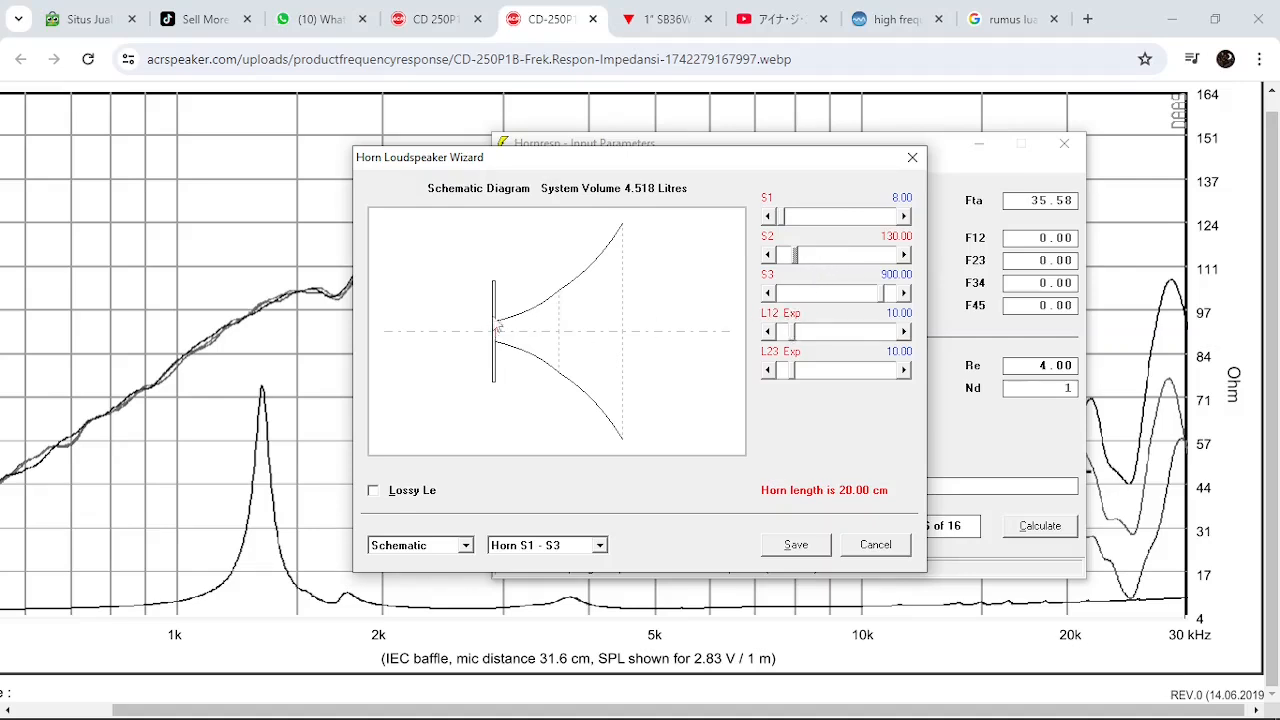
left_click(798, 317)
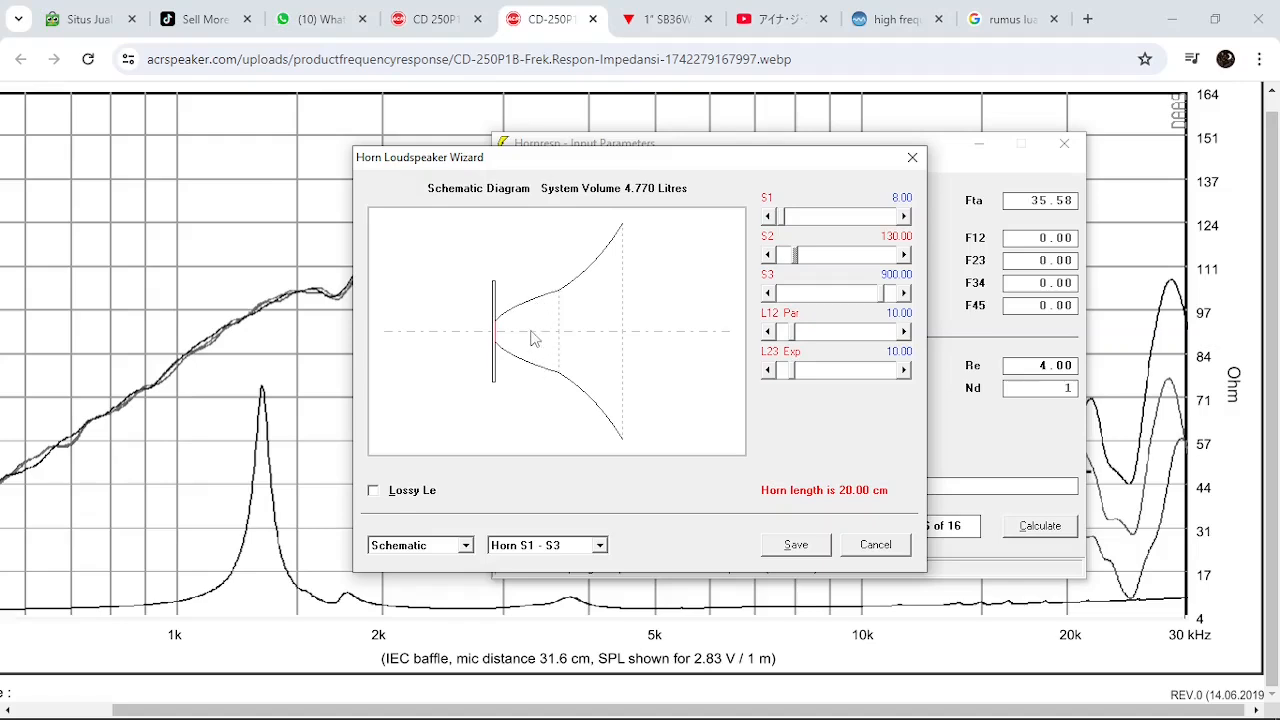
left_click(795, 331)
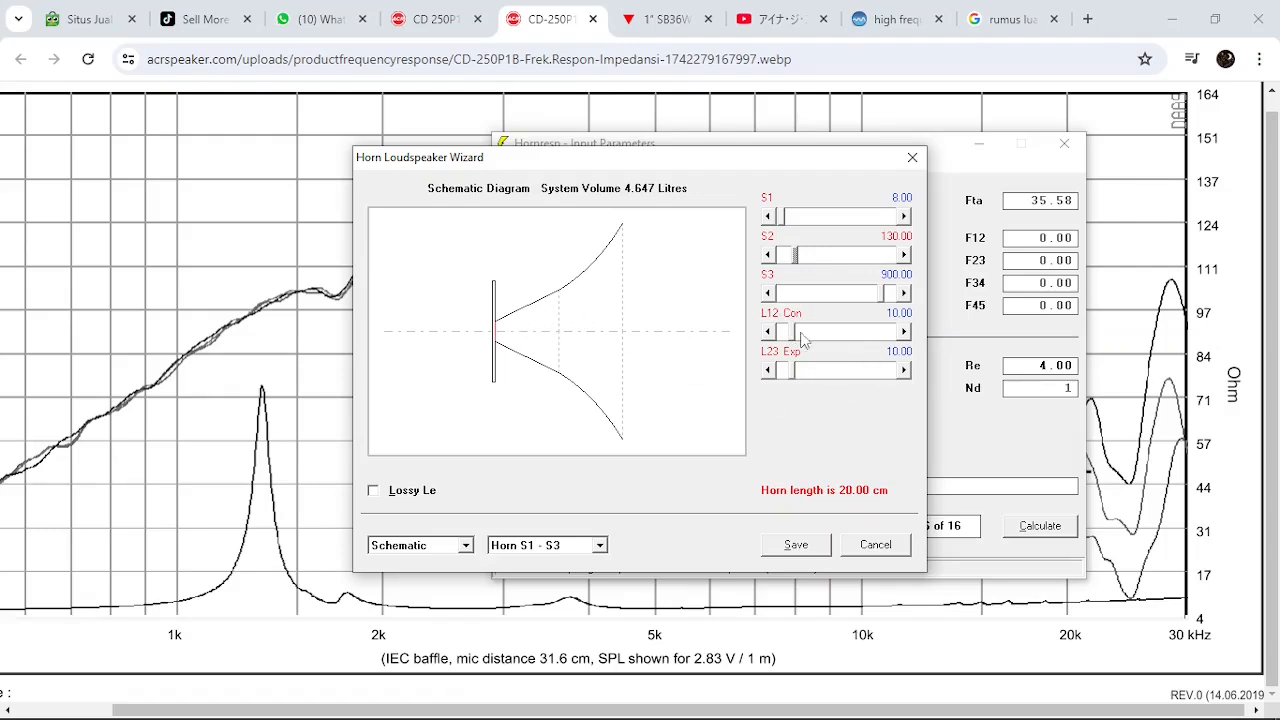
Set the junction area S2 of the conical-exponential horn to 120.00 sq cm
left_click(815, 263)
left_click(787, 265)
left_click(786, 259)
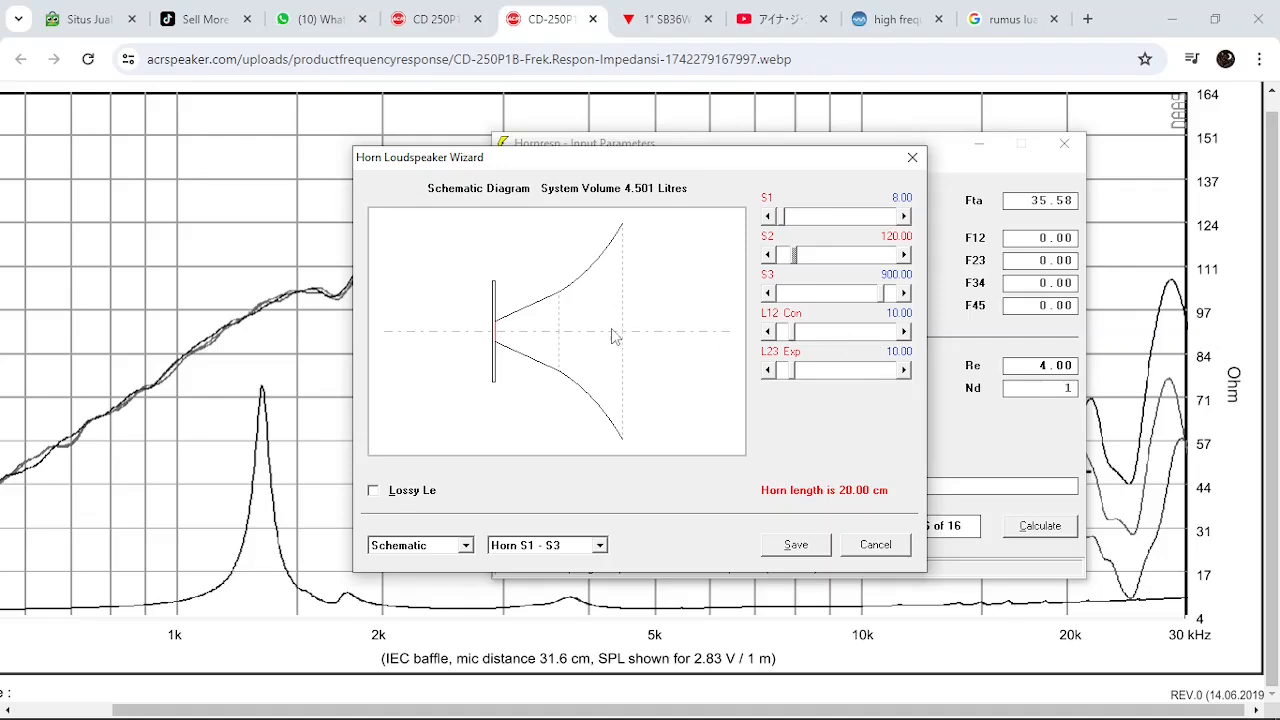
Set the conical segment's length to 12.00 cm and the exponential segment's to 8.00 cm, and save the wizard changes
left_click(857, 336)
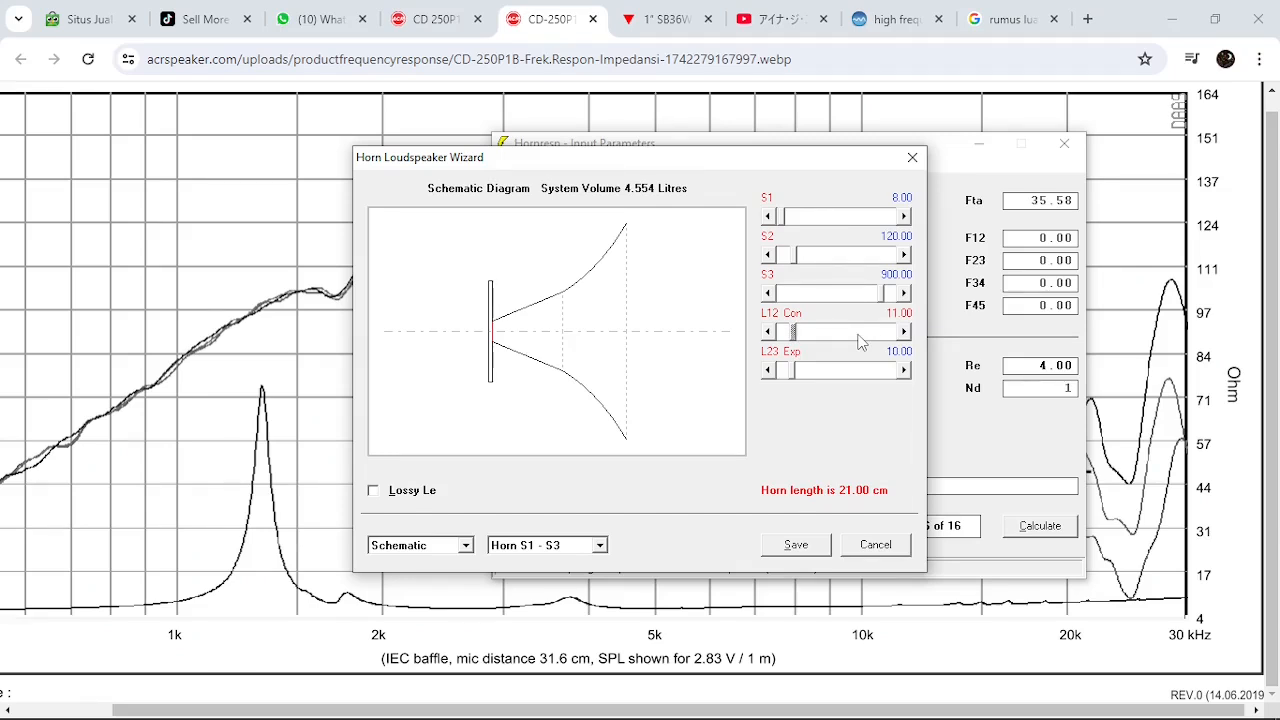
left_click(858, 337)
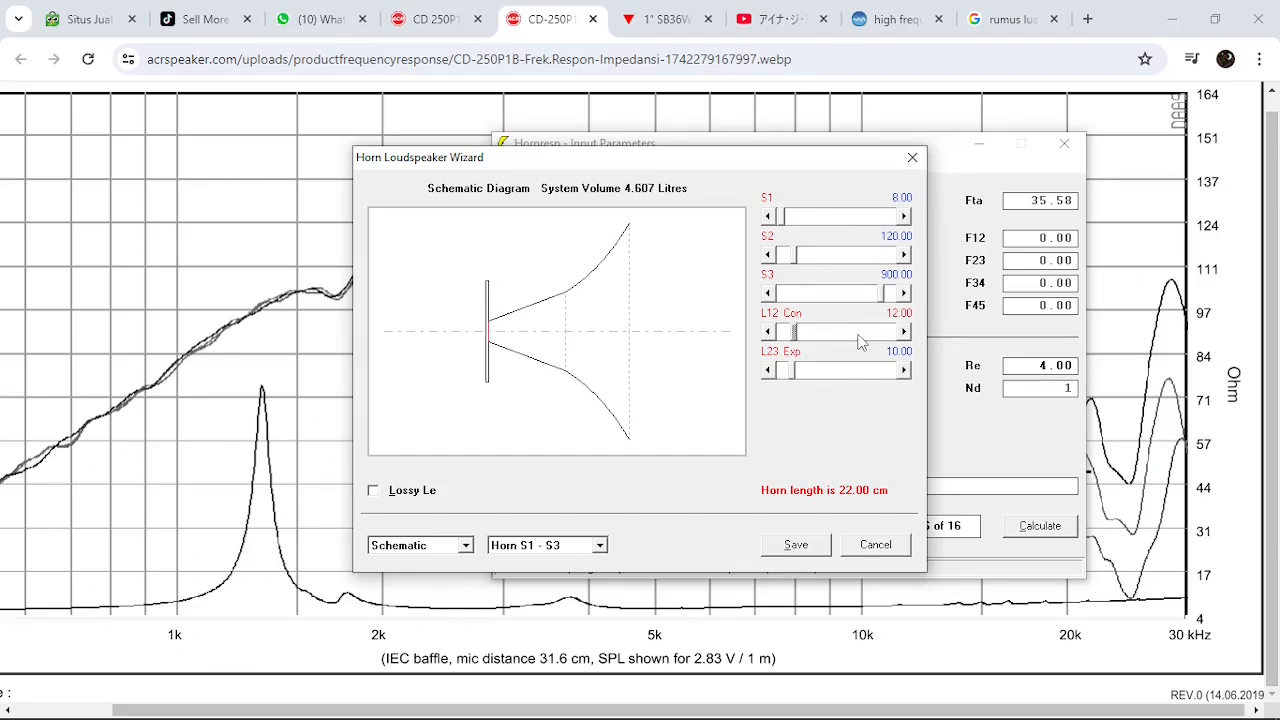
left_click(785, 372)
left_click(785, 370)
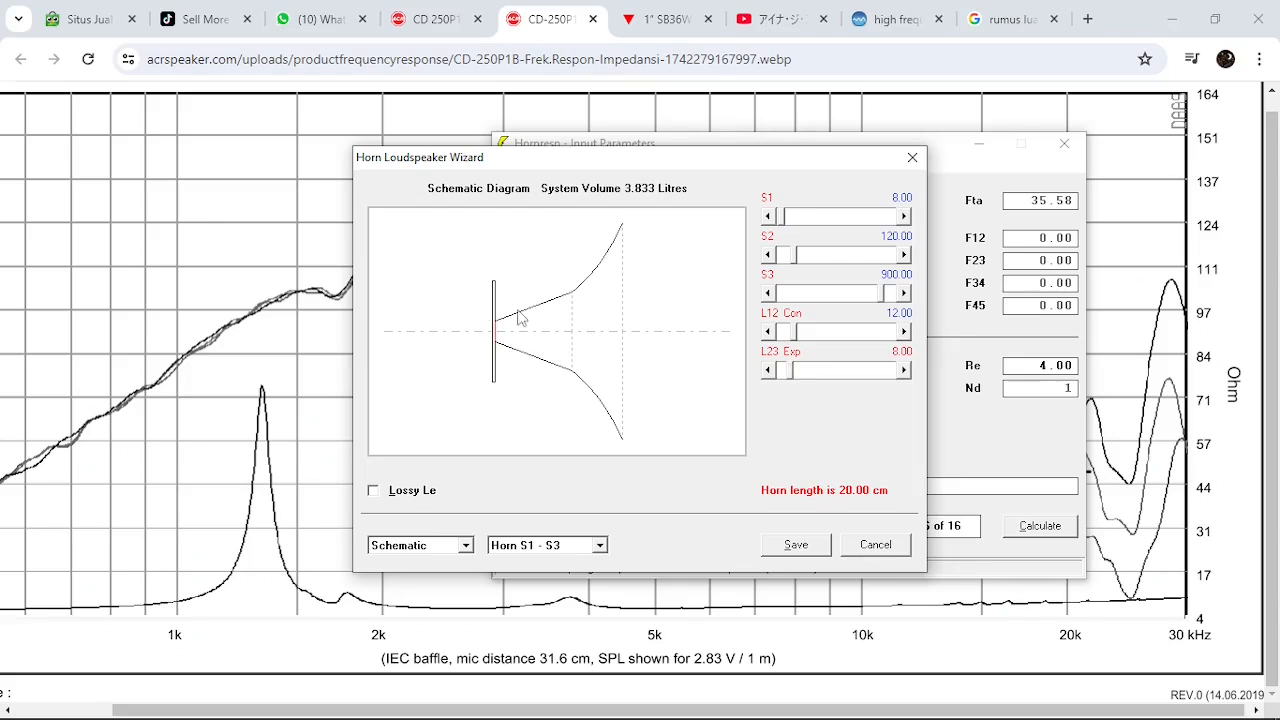
left_click(798, 547)
Load the current record into the Wavefront Simulator and set its resolution to 135 x 135 elements
left_click(541, 167)
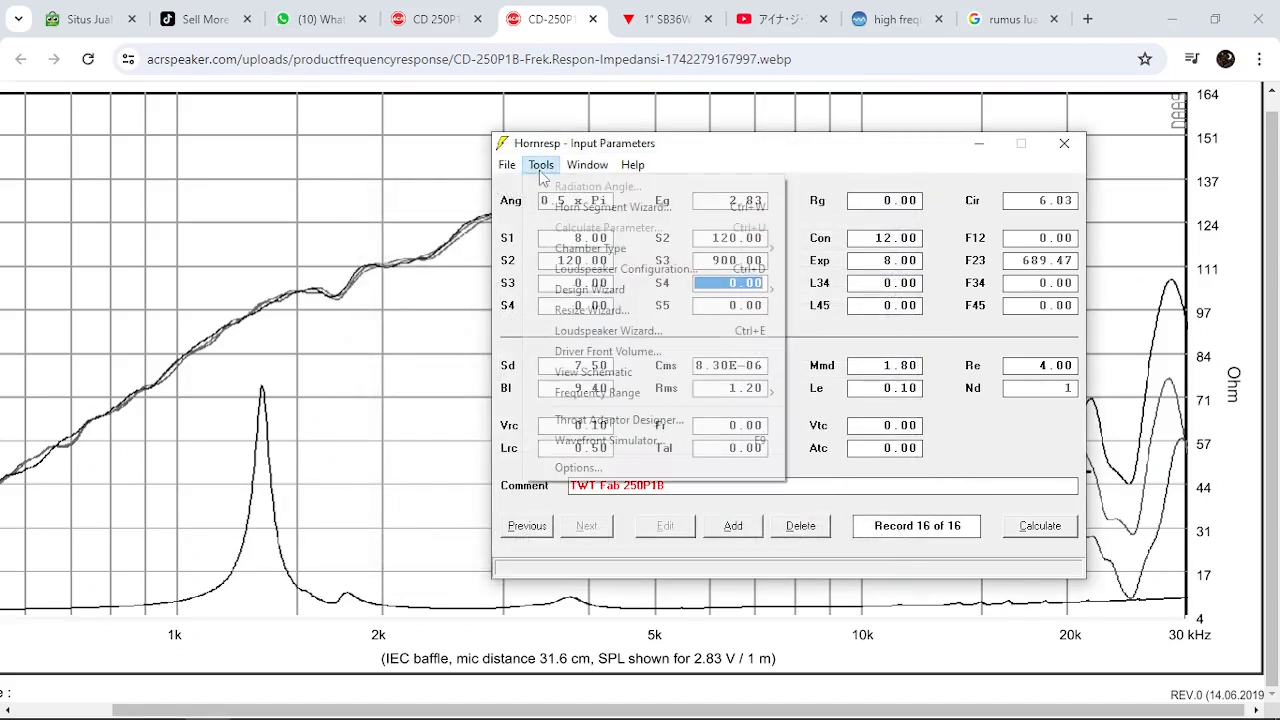
left_click(608, 442)
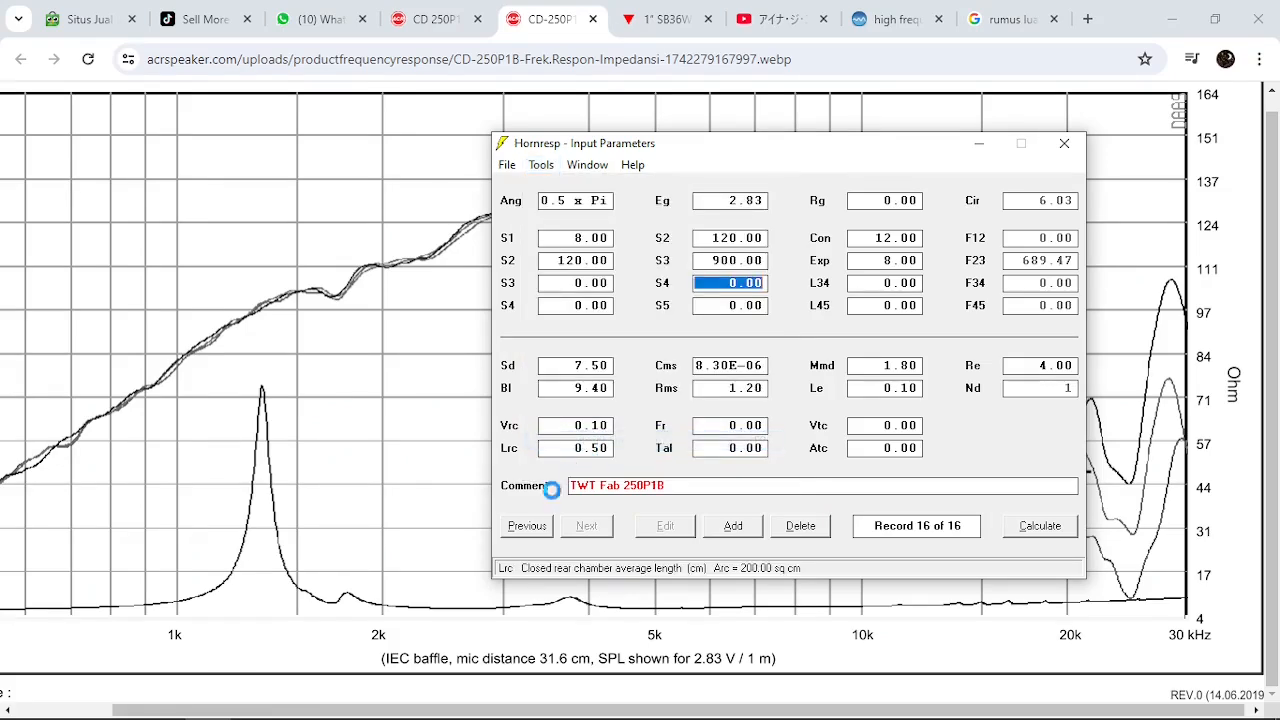
left_click(878, 274)
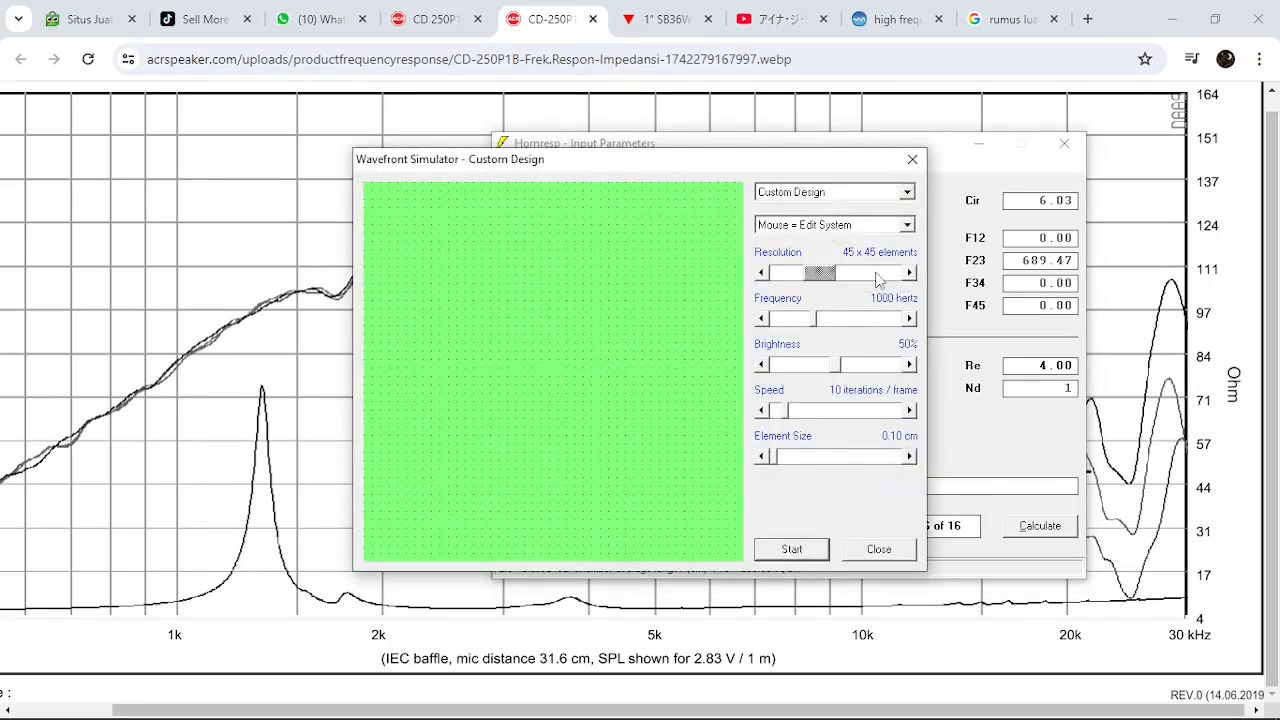
left_click(851, 194)
left_click(851, 221)
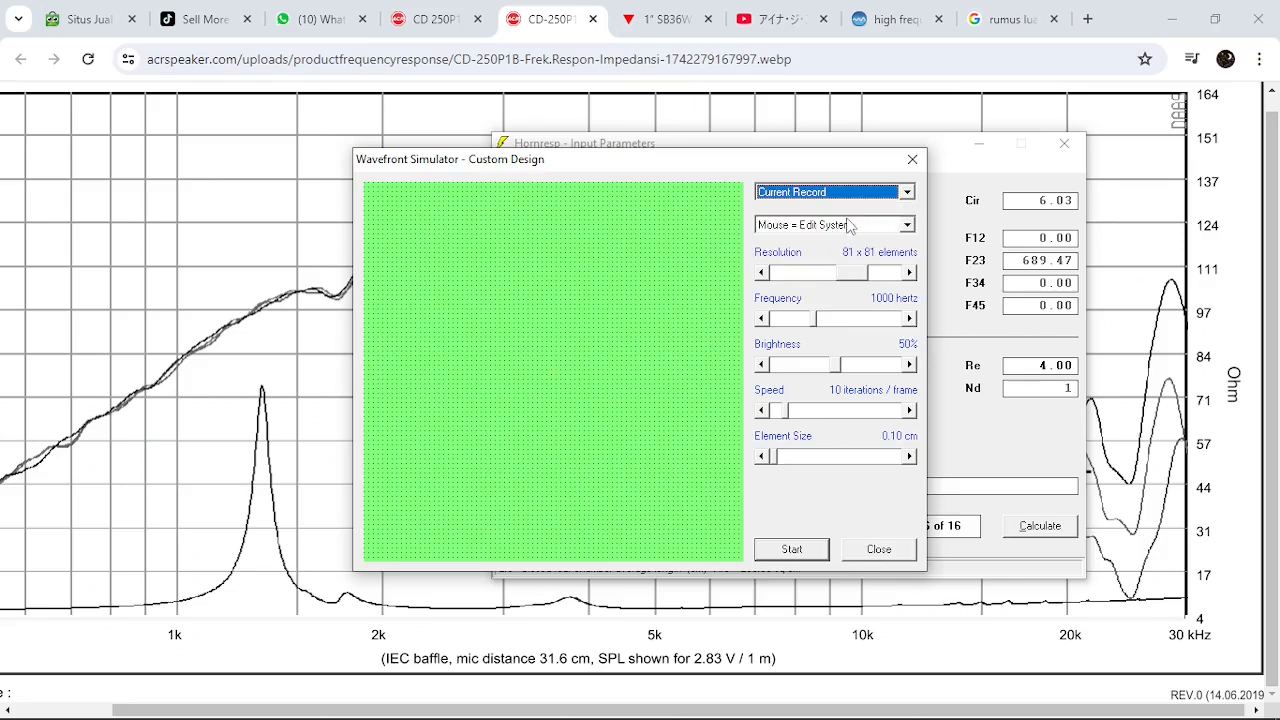
left_click_drag(862, 273, 925, 277)
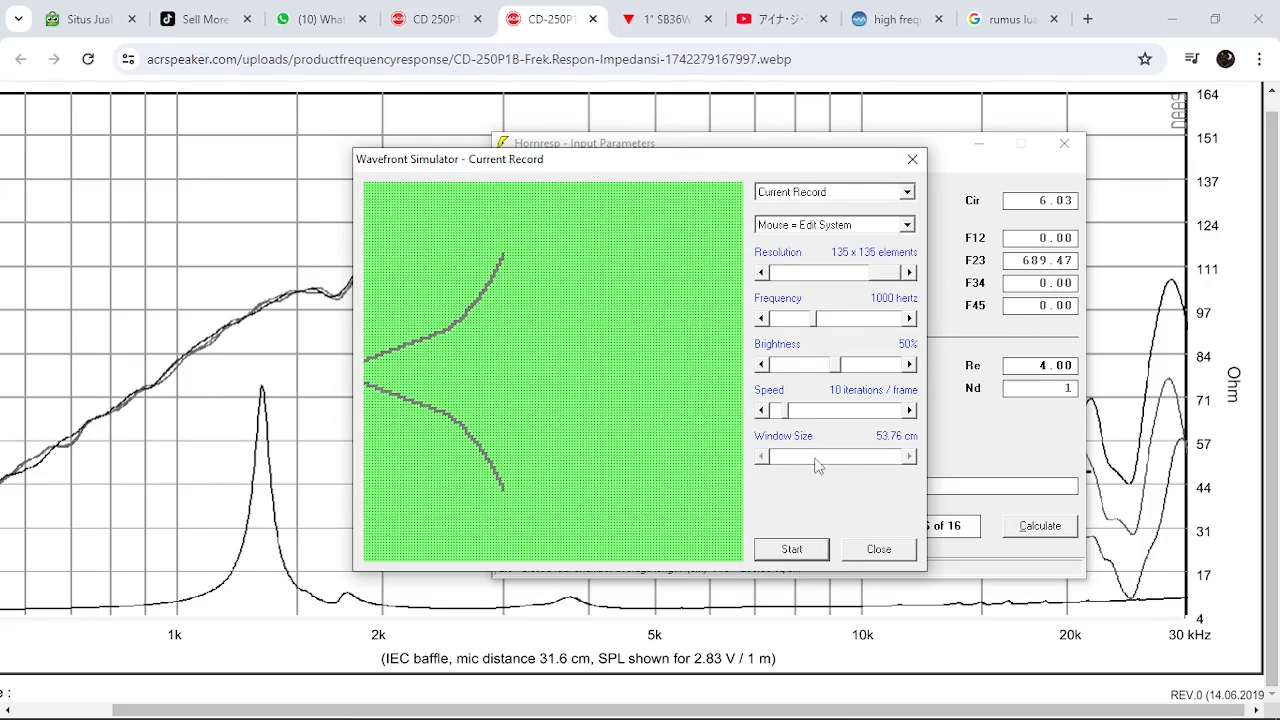
Set the wavefront simulation frequency to 12000 hertz
left_click(872, 320)
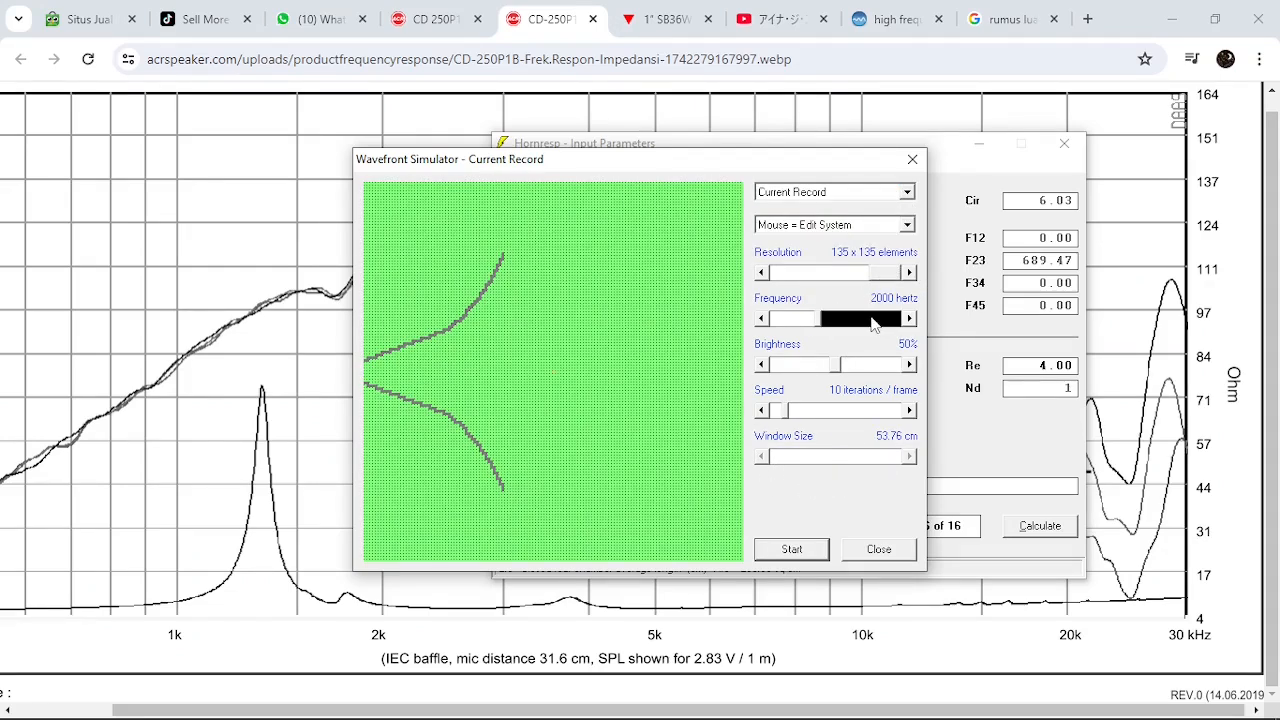
left_click(872, 320)
left_click(872, 320)
left_click(872, 320)
left_click(872, 320)
left_click(872, 320)
left_click(872, 320)
left_click(872, 320)
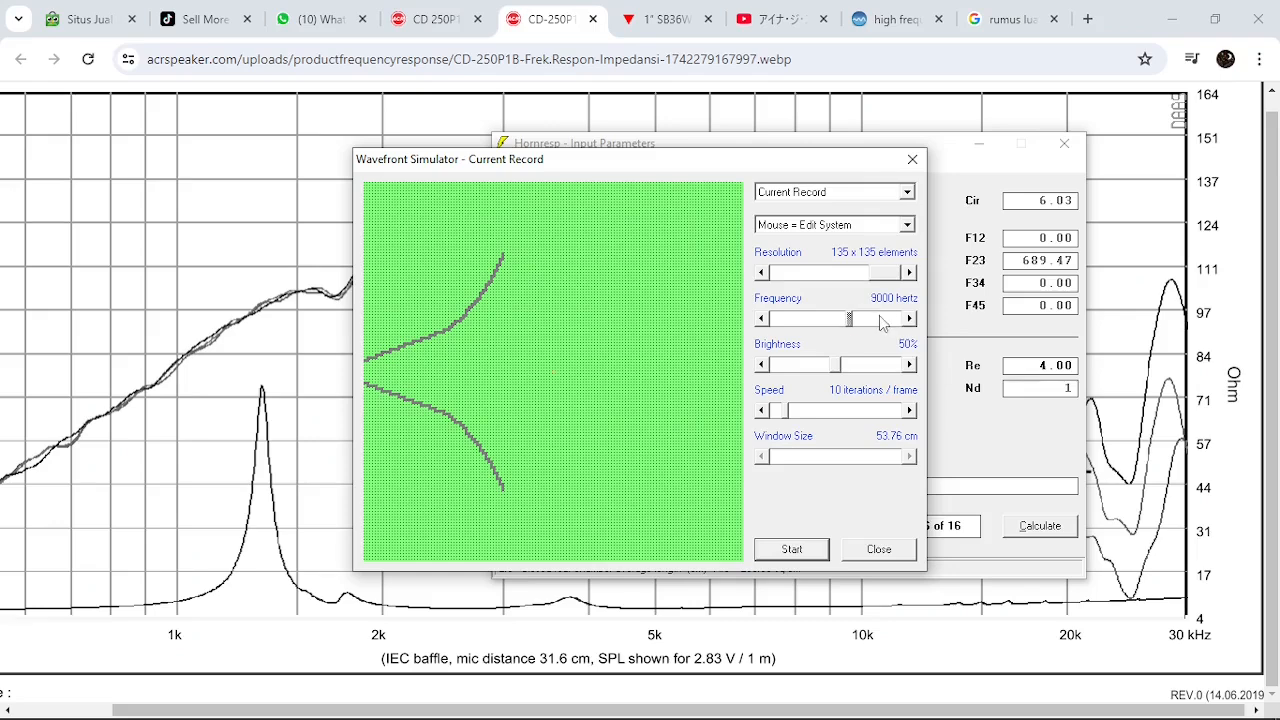
left_click(874, 320)
left_click(876, 321)
left_click(886, 320)
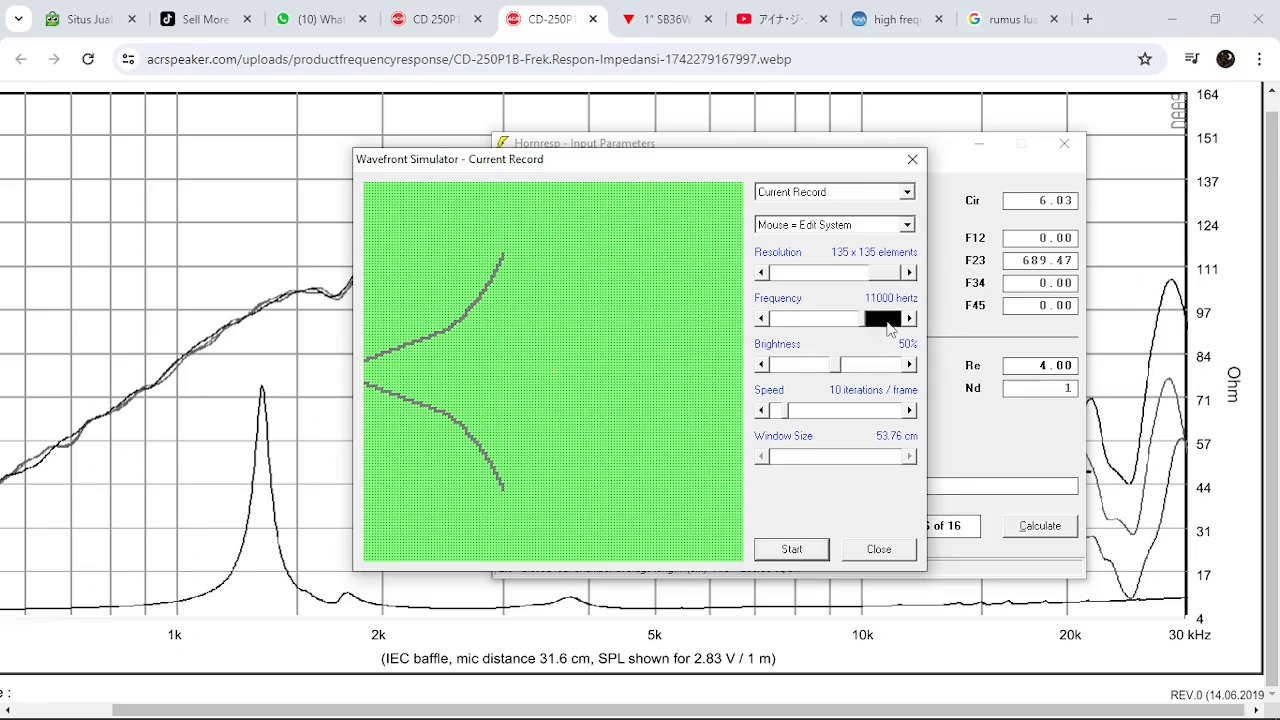
left_click(886, 320)
left_click(824, 320)
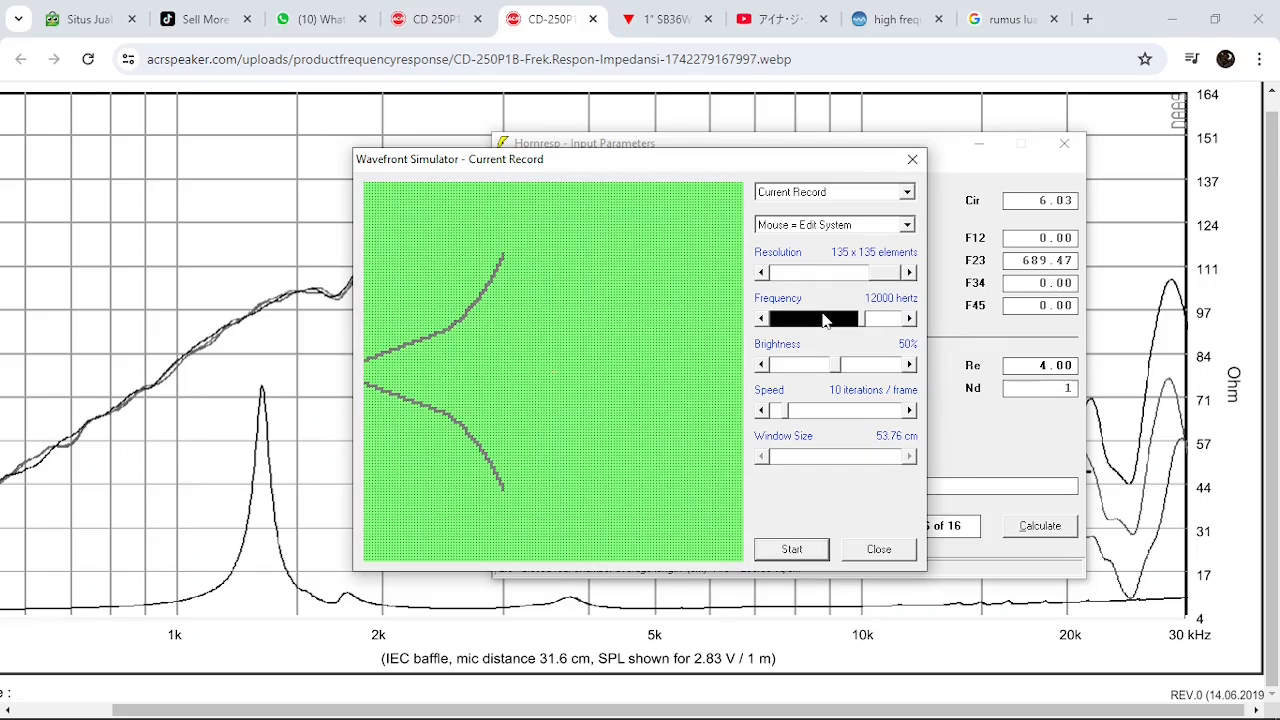
Run the wavefront simulation of the conical-exponential horn, move the simulator over the input parameters window, and stop the simulation
left_click(792, 549)
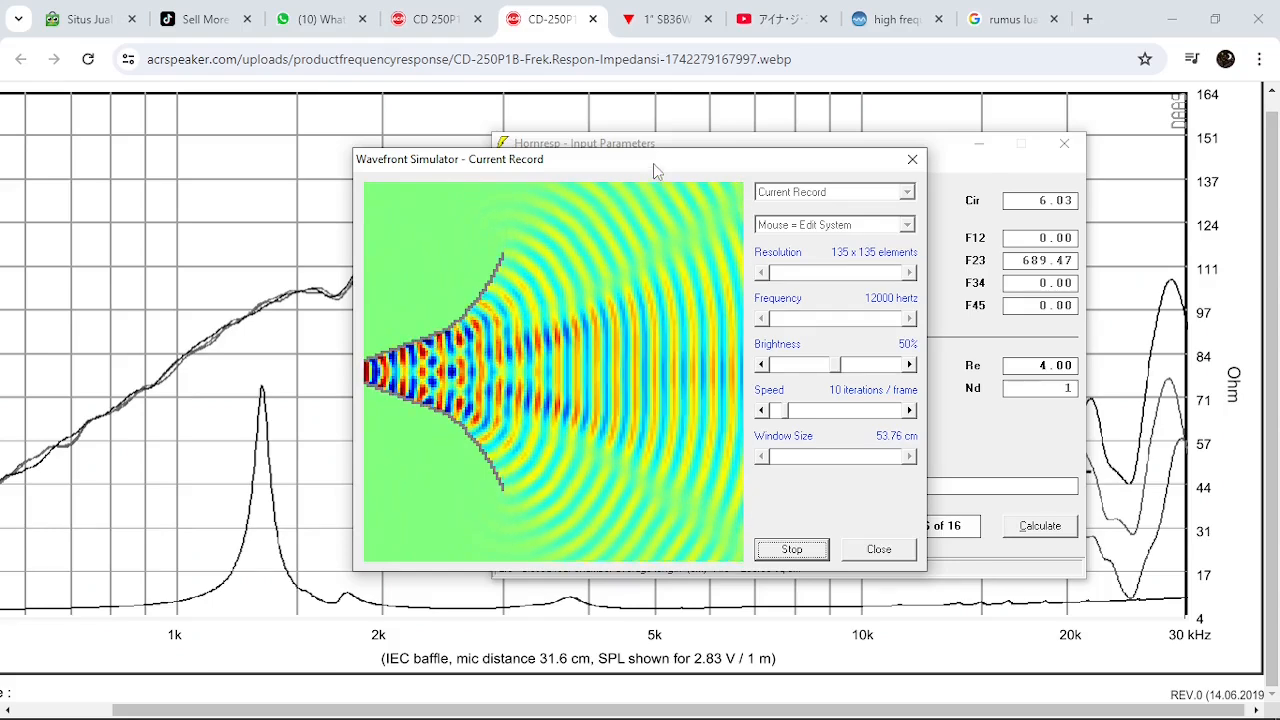
left_click_drag(653, 161, 800, 158)
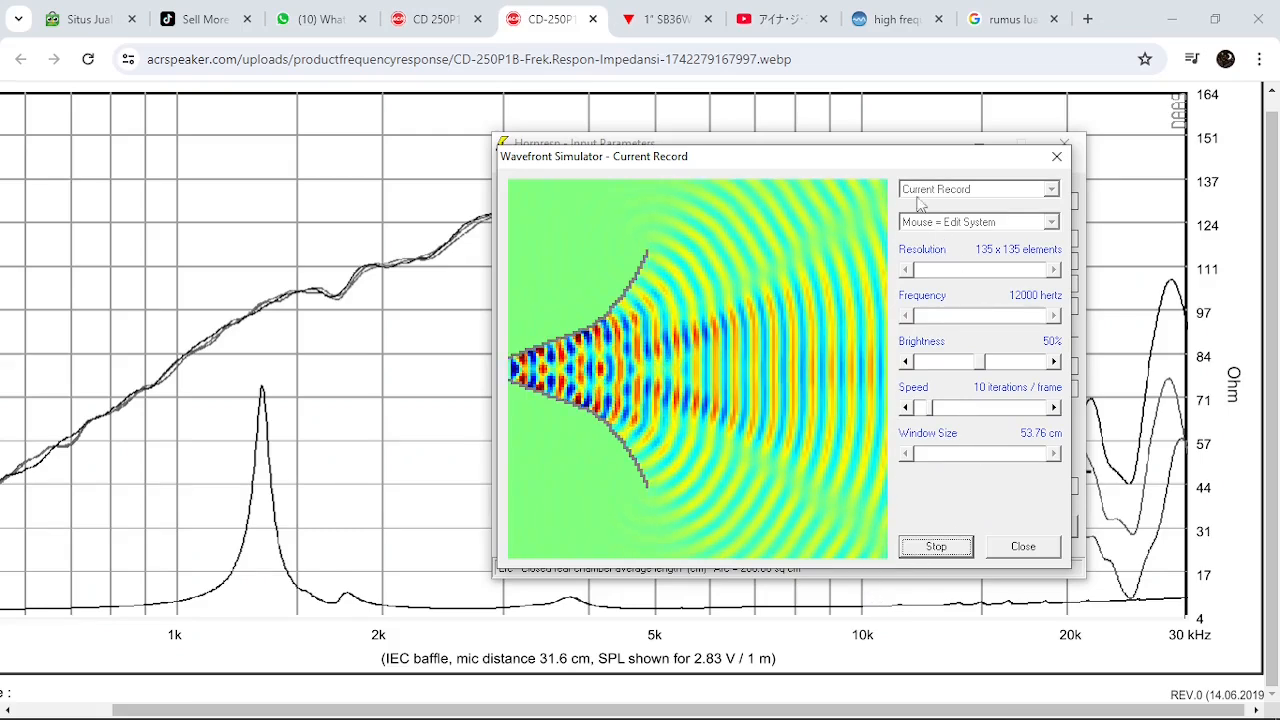
left_click_drag(870, 157, 887, 150)
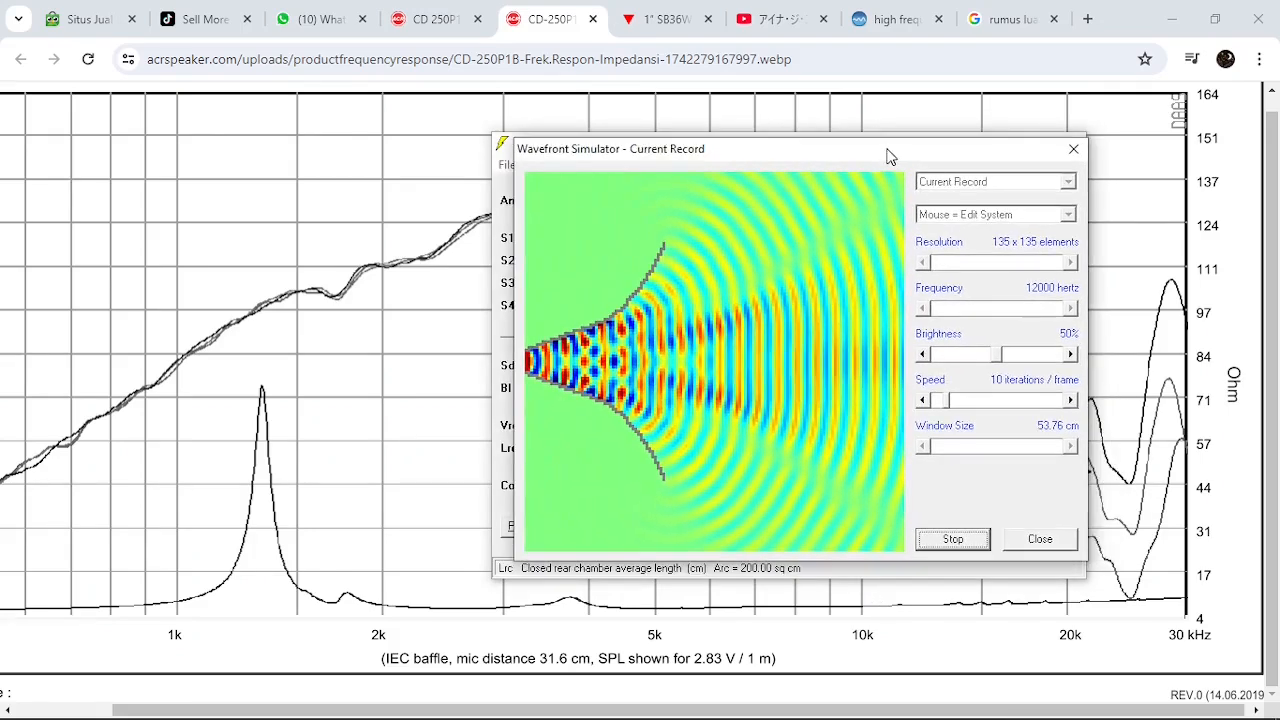
left_click(954, 540)
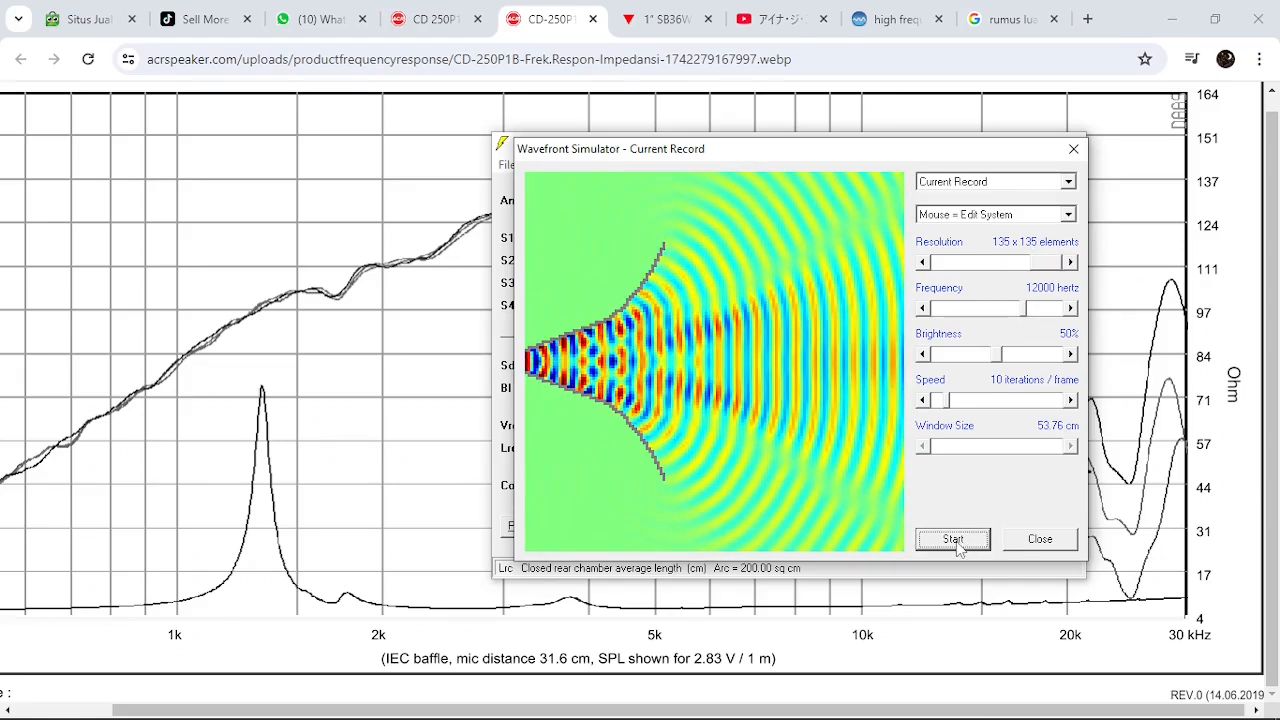
mouse_move(686, 715)
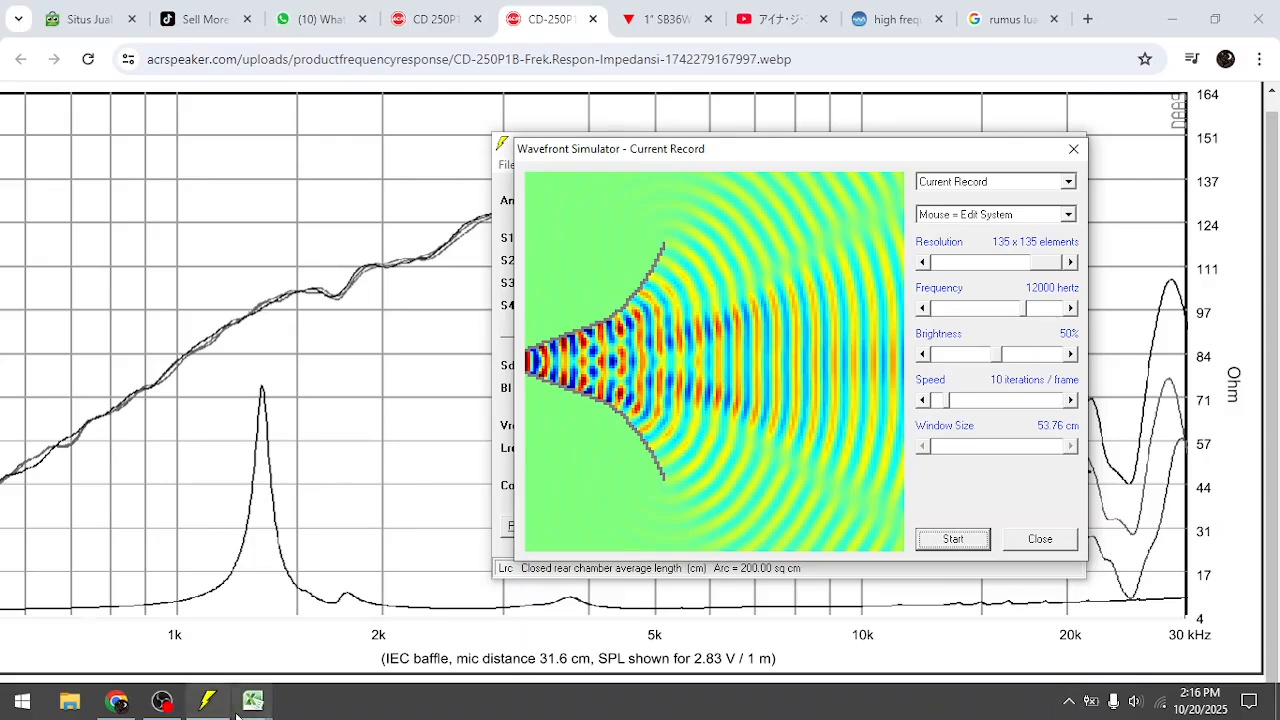